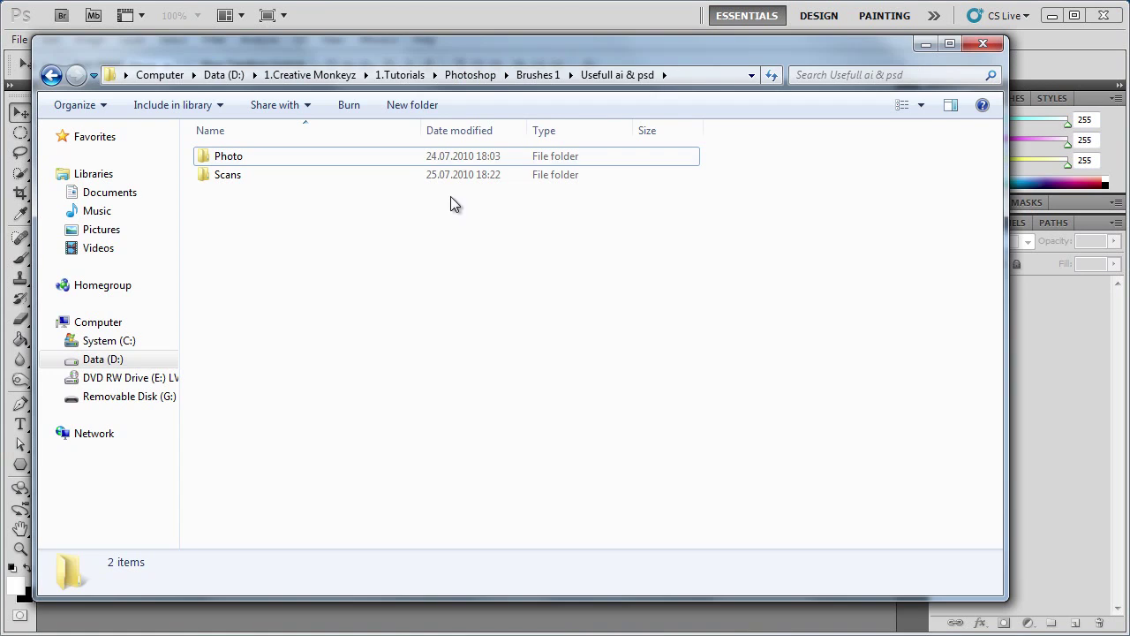
# - In Explorer, open the Scans folder and compare the IMG_0003, IMG_0004 and IMG_0005 scans
pyautogui.moveTo(401, 46)
pyautogui.mouseDown()
pyautogui.moveTo(429, 57)
pyautogui.moveTo(534, 55)
pyautogui.mouseUp()
pyautogui.click(274, 190)
pyautogui.doubleClick(273, 187)
pyautogui.moveTo(627, 309)
pyautogui.mouseDown()
pyautogui.moveTo(330, 191)
pyautogui.moveTo(412, 333)
pyautogui.mouseUp()
pyautogui.click(444, 201)
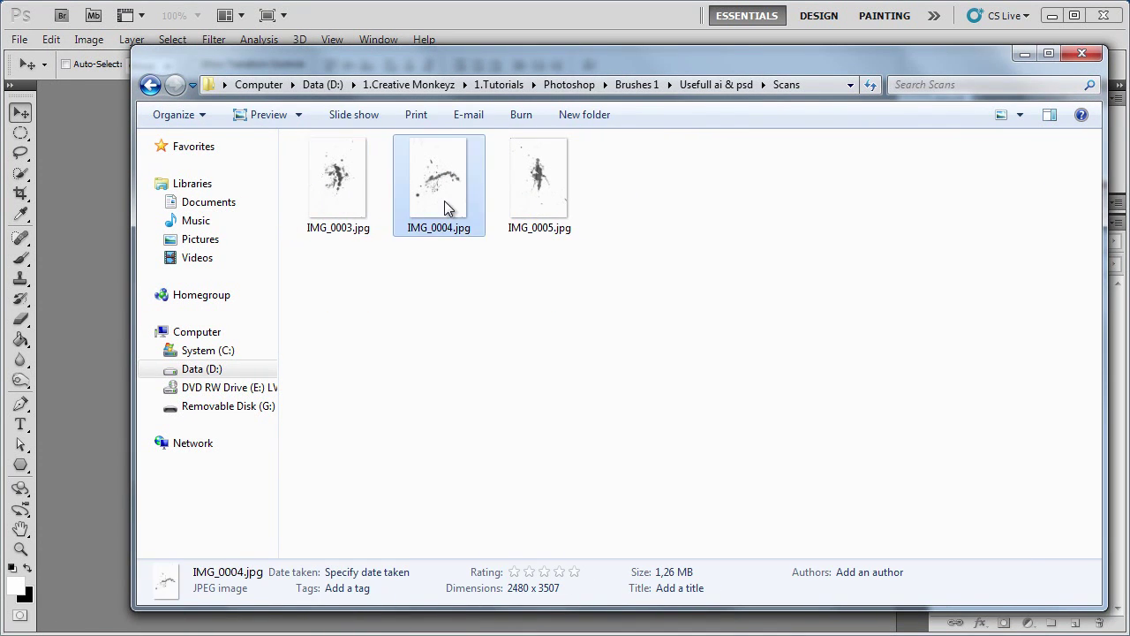
pyautogui.press('Right')
pyautogui.press('Left')
pyautogui.press('Left')
pyautogui.click(530, 203)
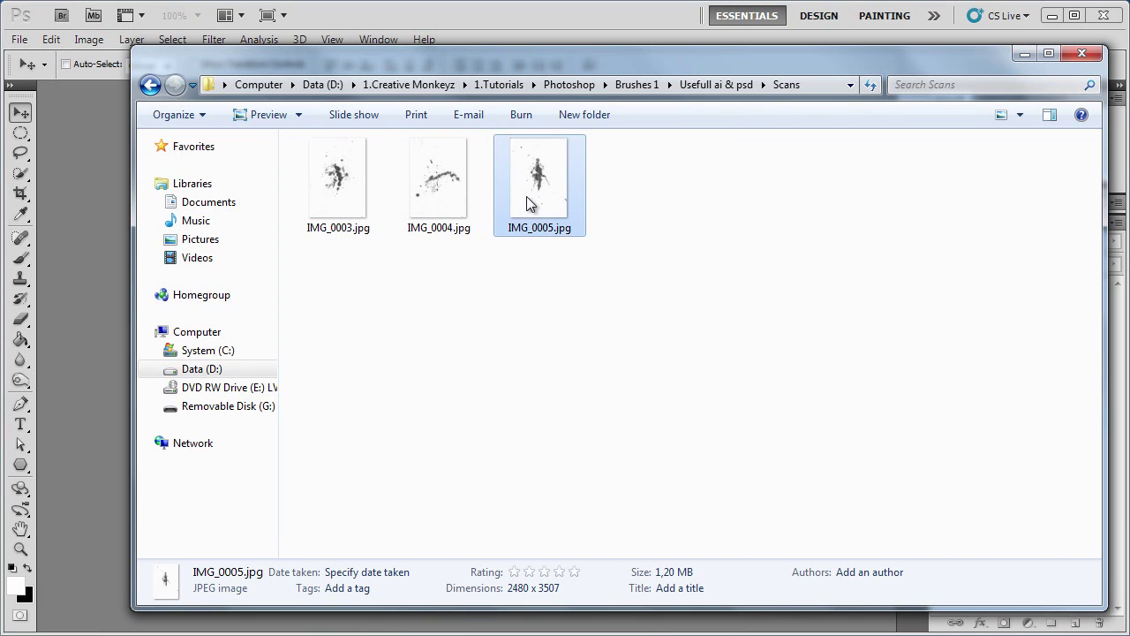
pyautogui.click(450, 216)
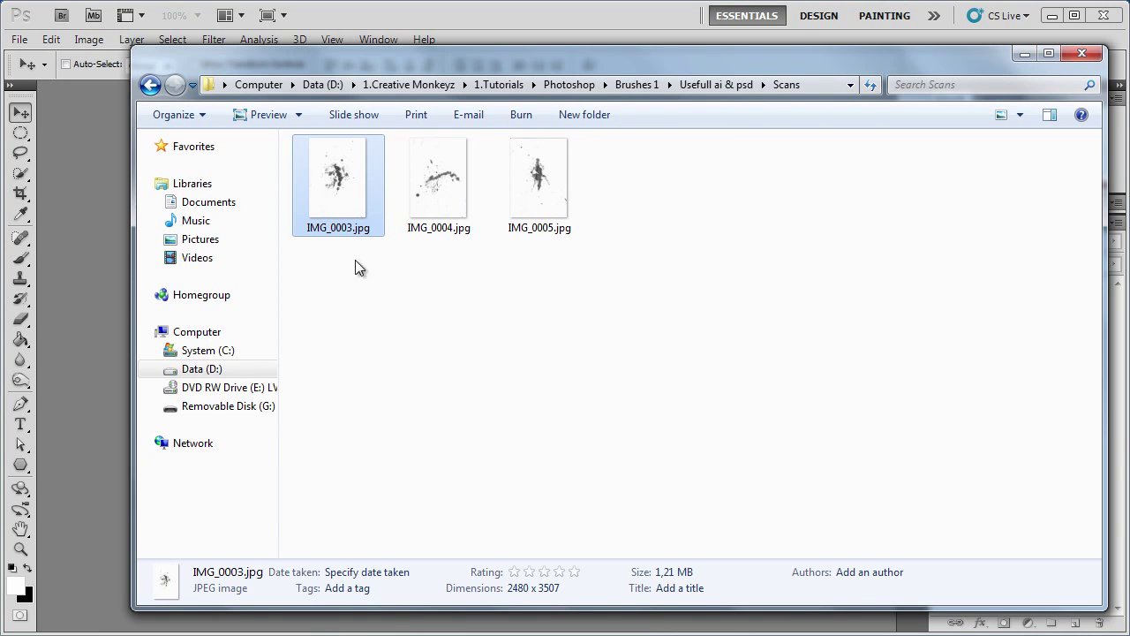
# - Preview IMG_0003.jpg full-screen, then drag it onto the Photoshop workspace to open it
pyautogui.doubleClick(324, 181)
pyautogui.moveTo(317, 60); pyautogui.dragTo(546, 60)
pyautogui.moveTo(541, 177); pyautogui.dragTo(224, 274)
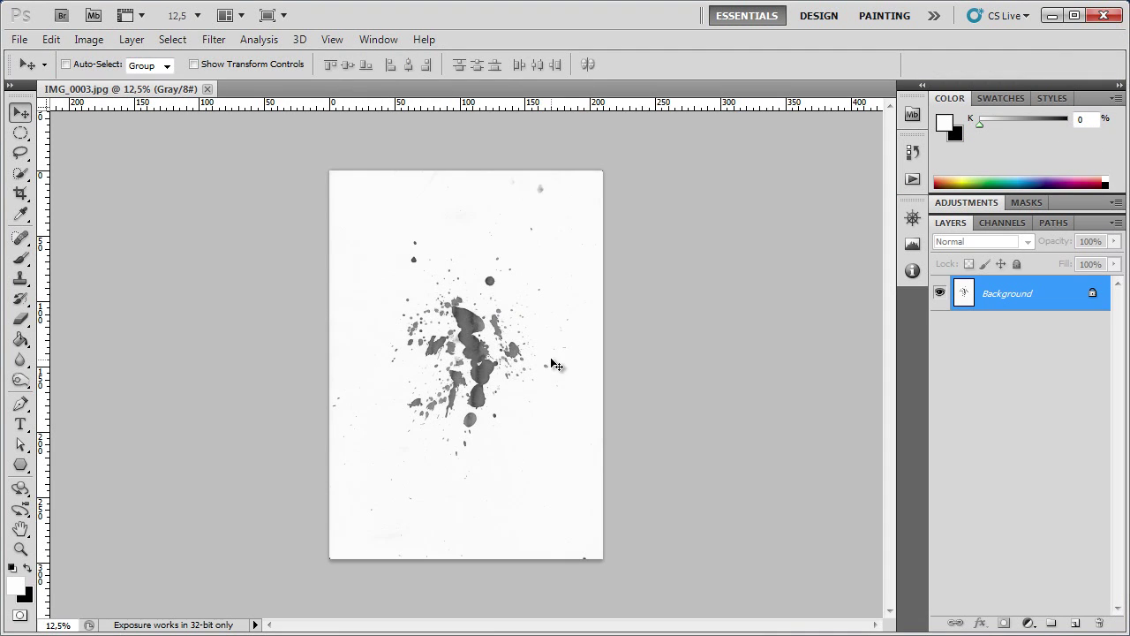
# - Zoom IMG_0003.jpg to 25% and scroll around to inspect the whole ink splatter
pyautogui.press('z')
pyautogui.click(465, 376)
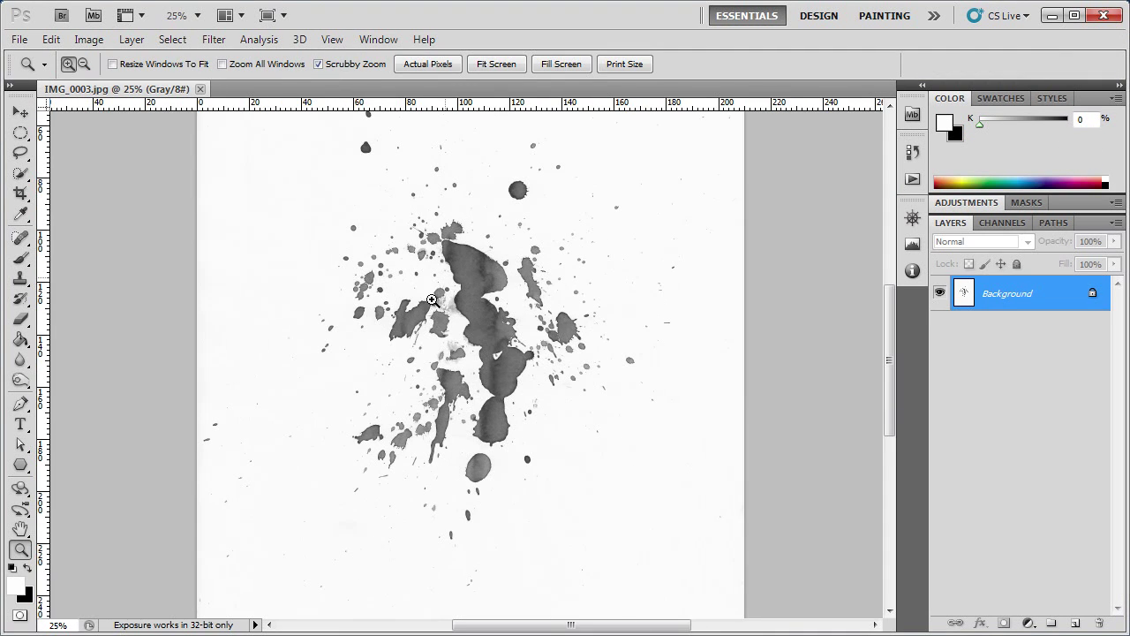
pyautogui.moveTo(888, 341)
pyautogui.mouseDown()
pyautogui.moveTo(885, 296)
pyautogui.moveTo(889, 321)
pyautogui.mouseUp()
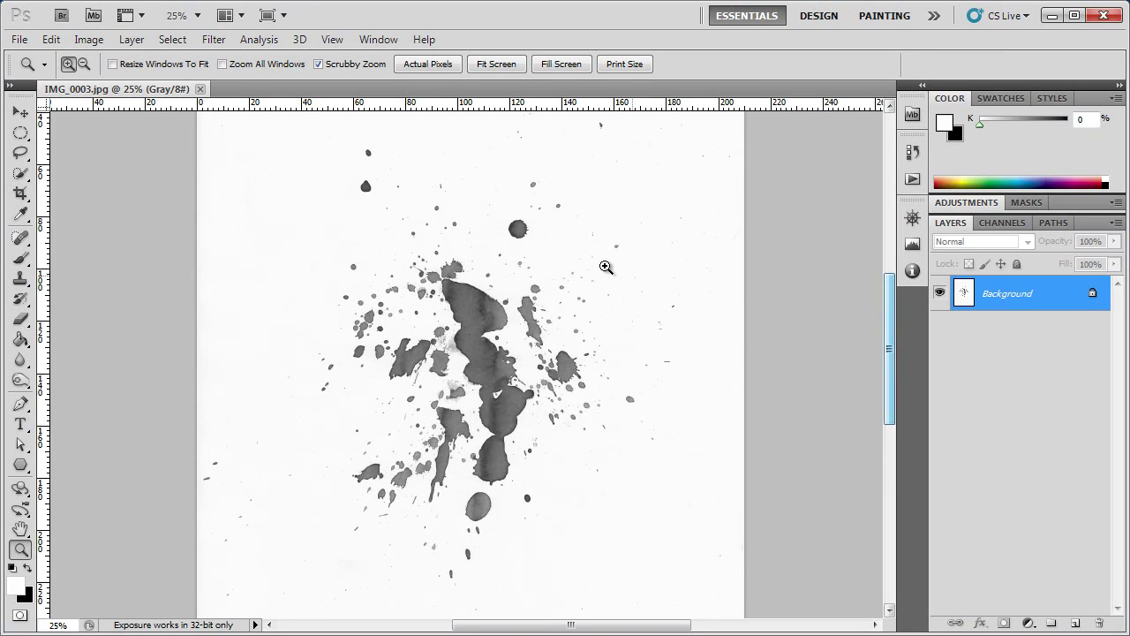
pyautogui.scroll(2, 516, 367)
pyautogui.scroll(-2, 515, 367)
pyautogui.scroll(-3, 516, 367)
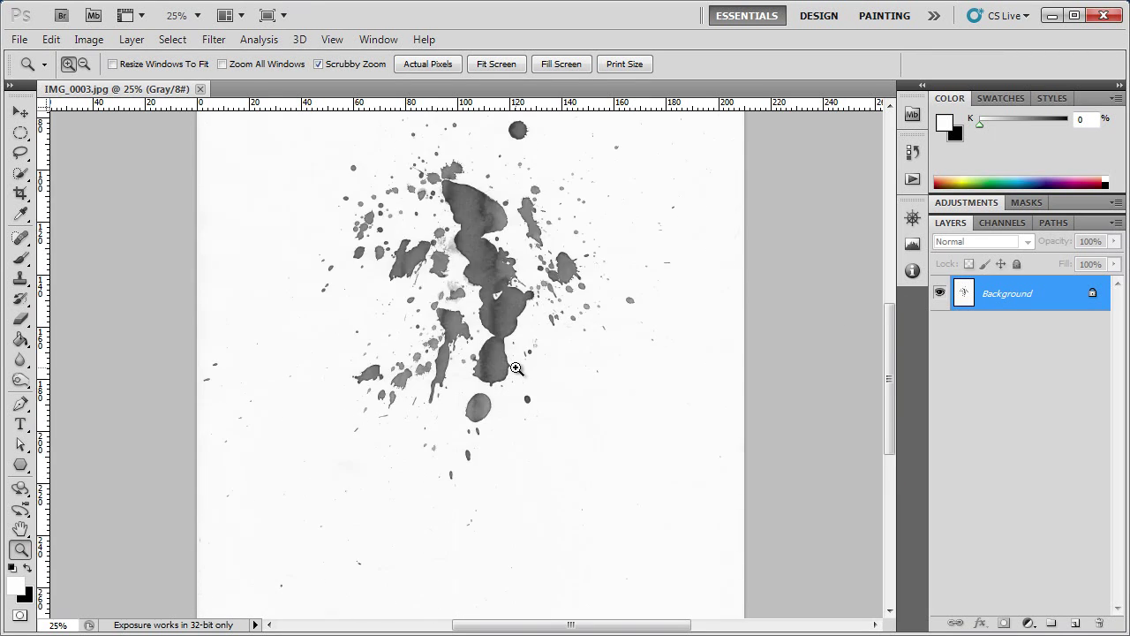
pyautogui.scroll(5, 515, 367)
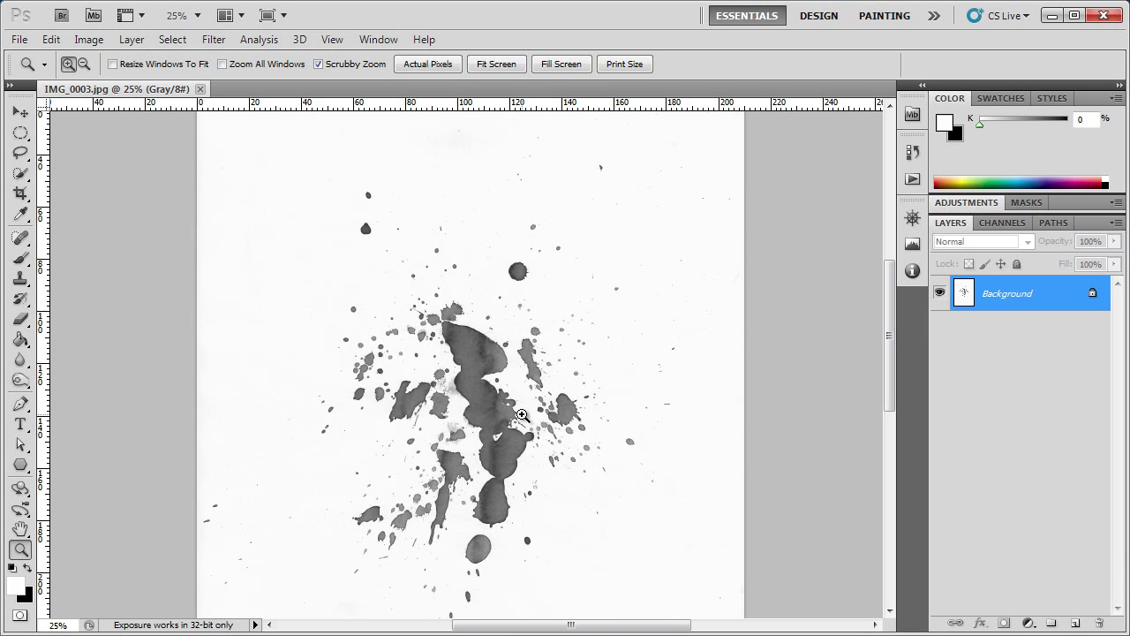
pyautogui.scroll(-1, 492, 373)
pyautogui.scroll(-3, 489, 376)
pyautogui.scroll(2, 489, 376)
pyautogui.scroll(2, 491, 381)
pyautogui.scroll(-1, 491, 382)
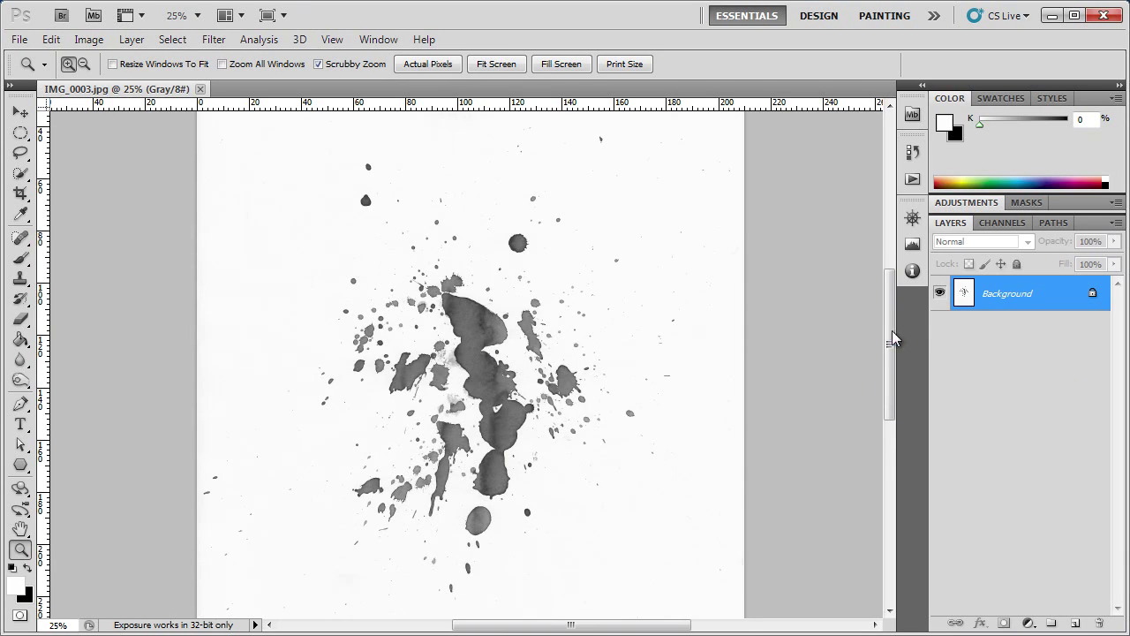
pyautogui.moveTo(889, 333); pyautogui.dragTo(882, 336)
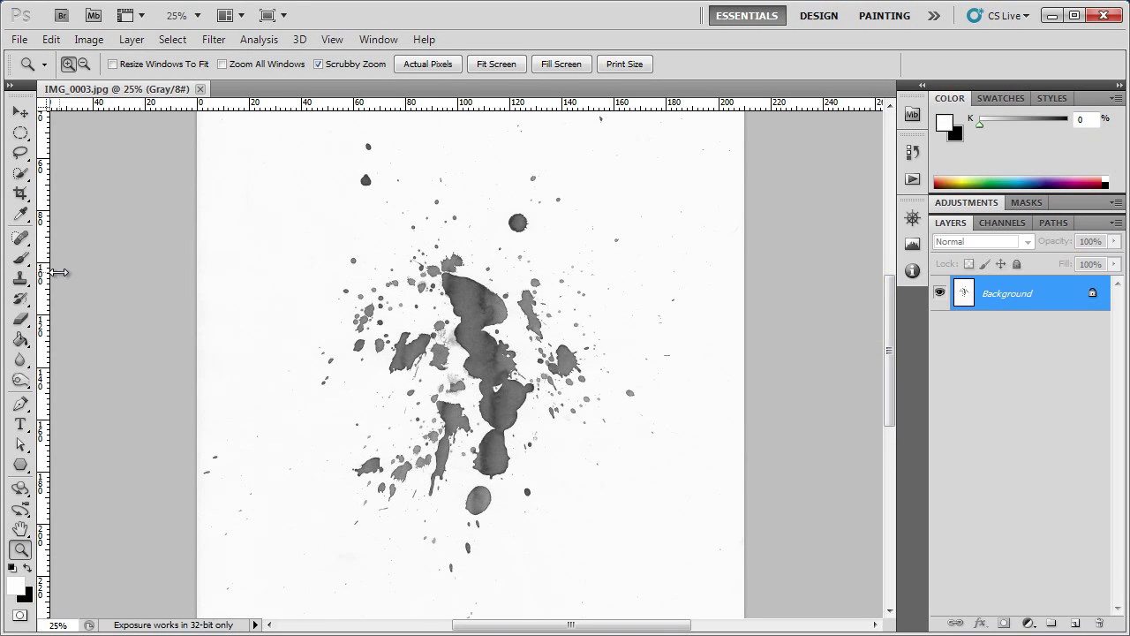
# - Select the Brush tool and check its grouped painting tools and the preset picker
pyautogui.click(21, 258)
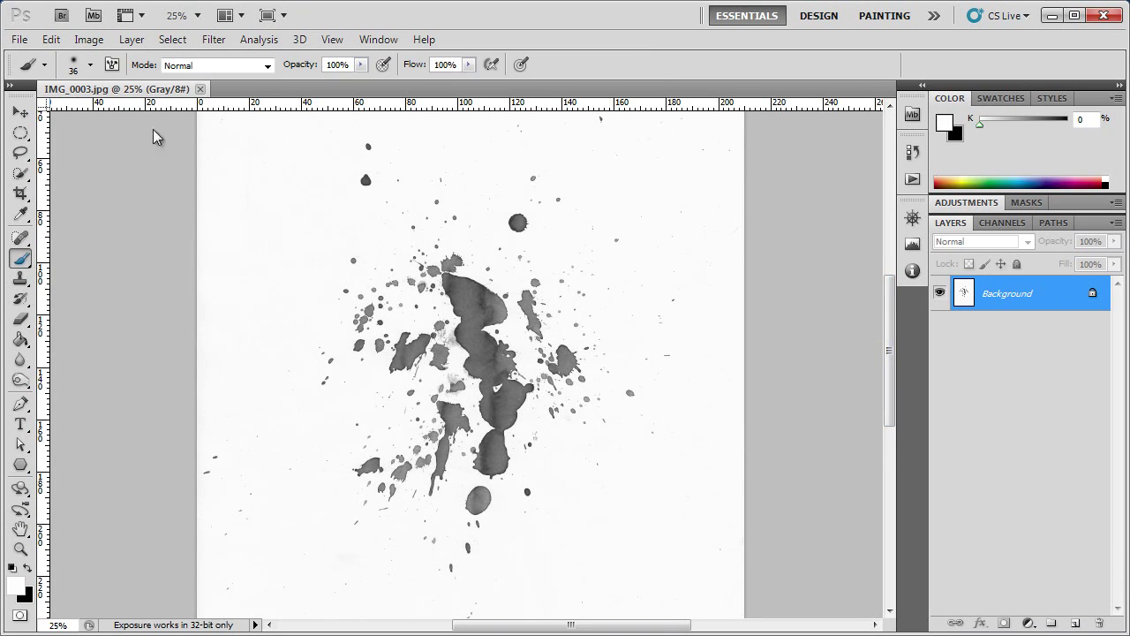
pyautogui.rightClick(21, 260)
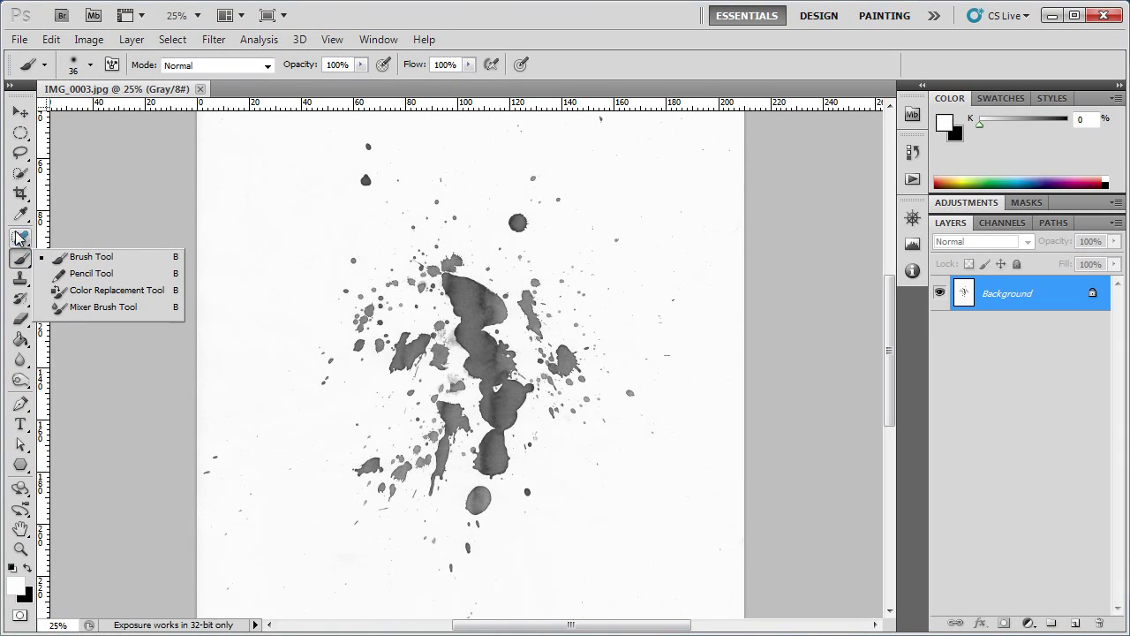
pyautogui.rightClick(291, 241)
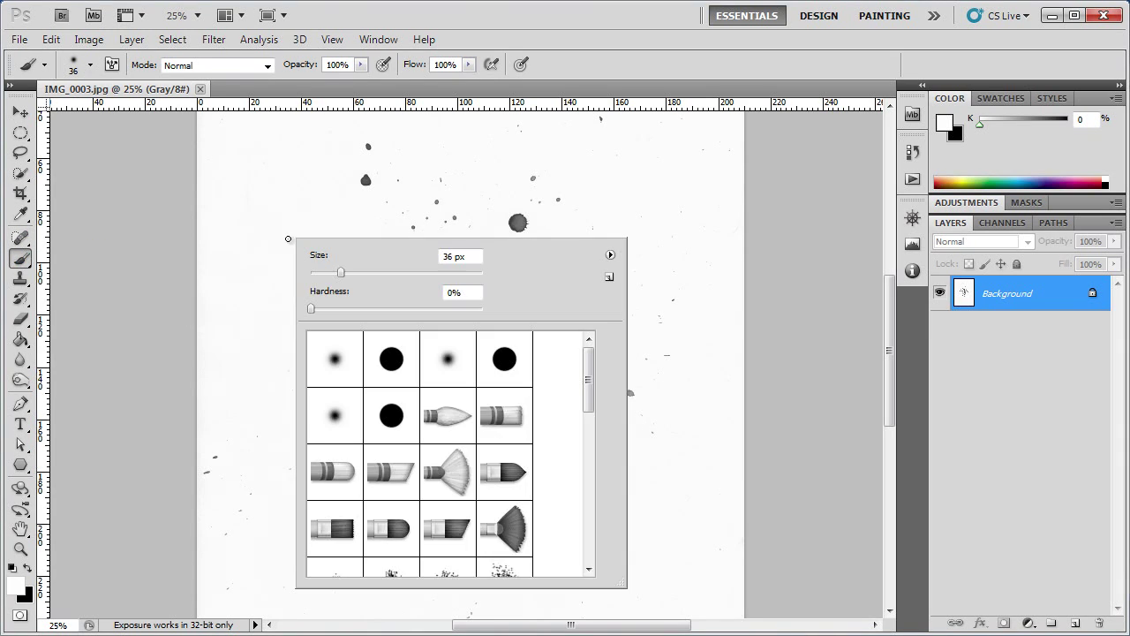
pyautogui.rightClick(256, 193)
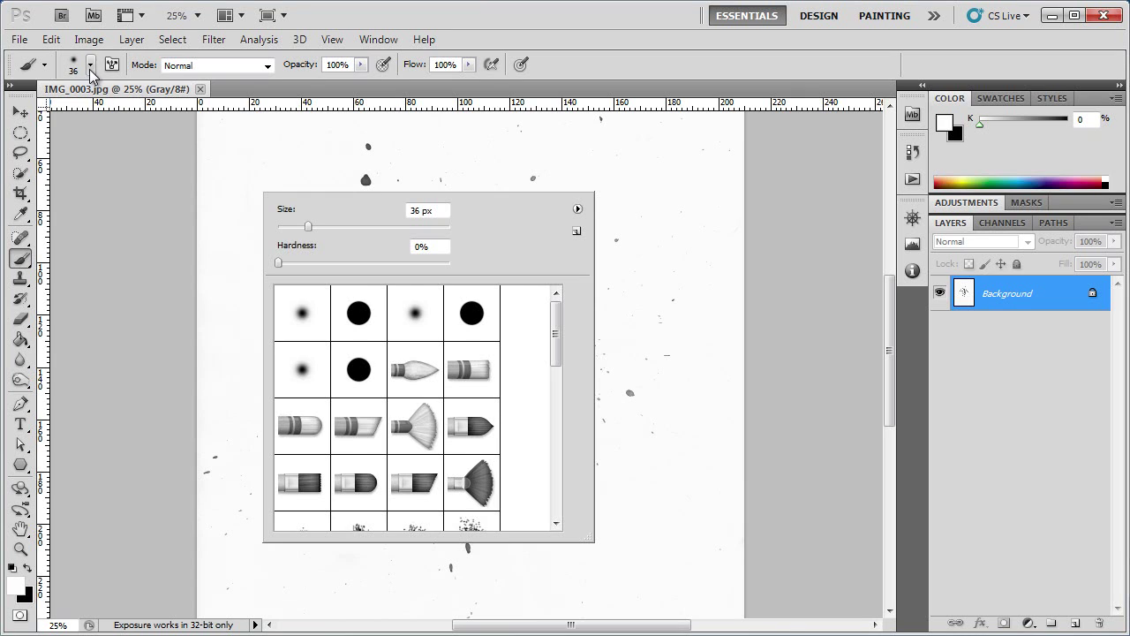
pyautogui.click(92, 67)
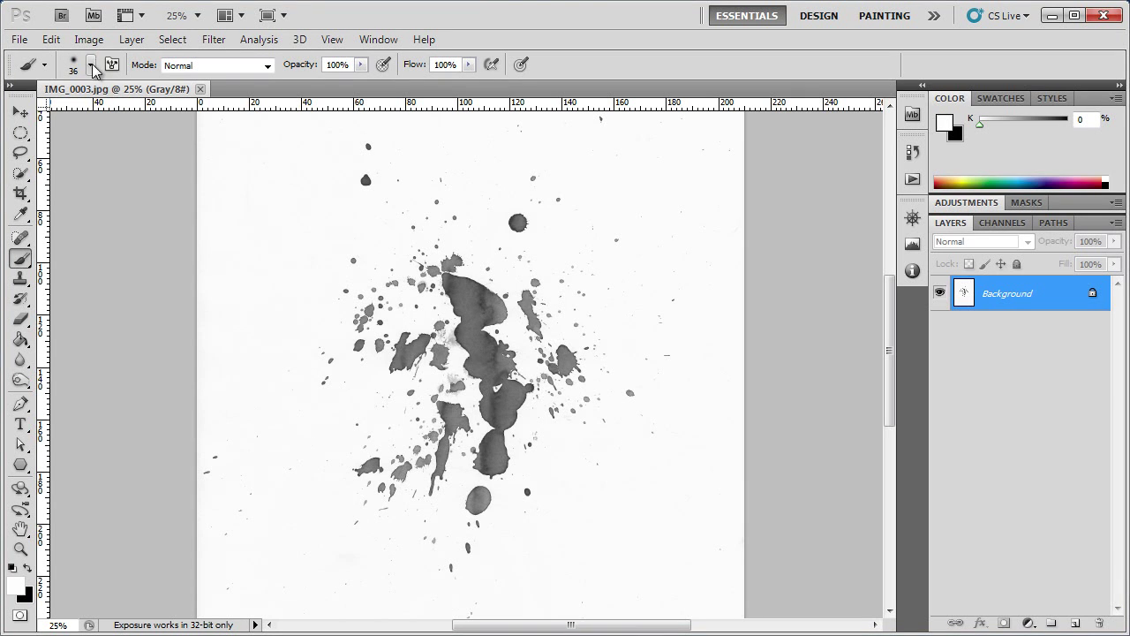
pyautogui.click(92, 67)
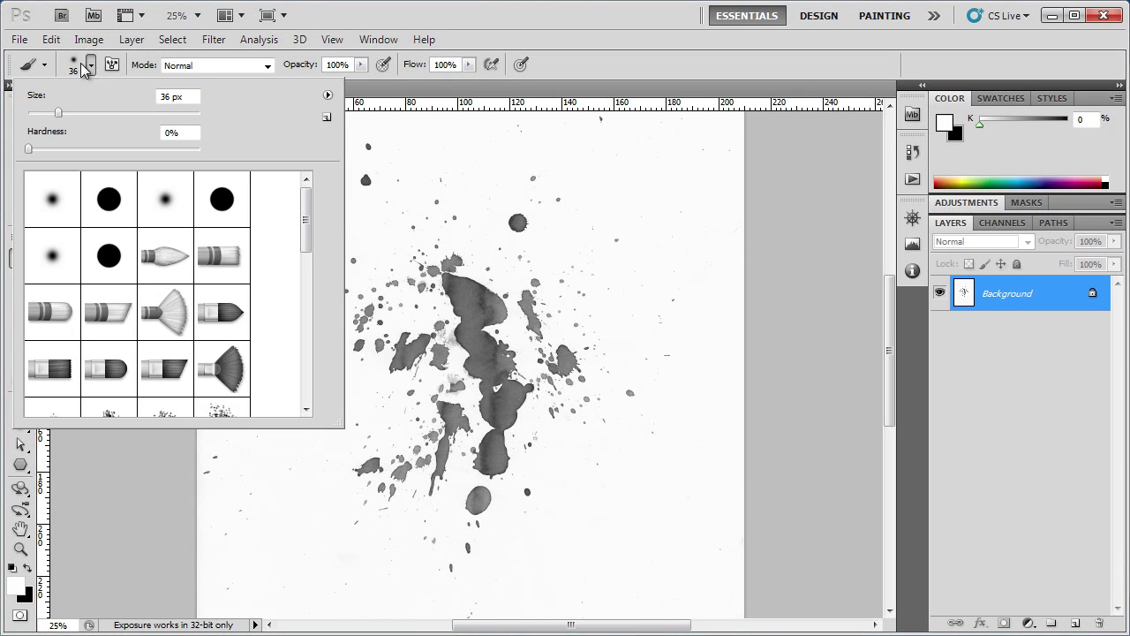
pyautogui.click(91, 68)
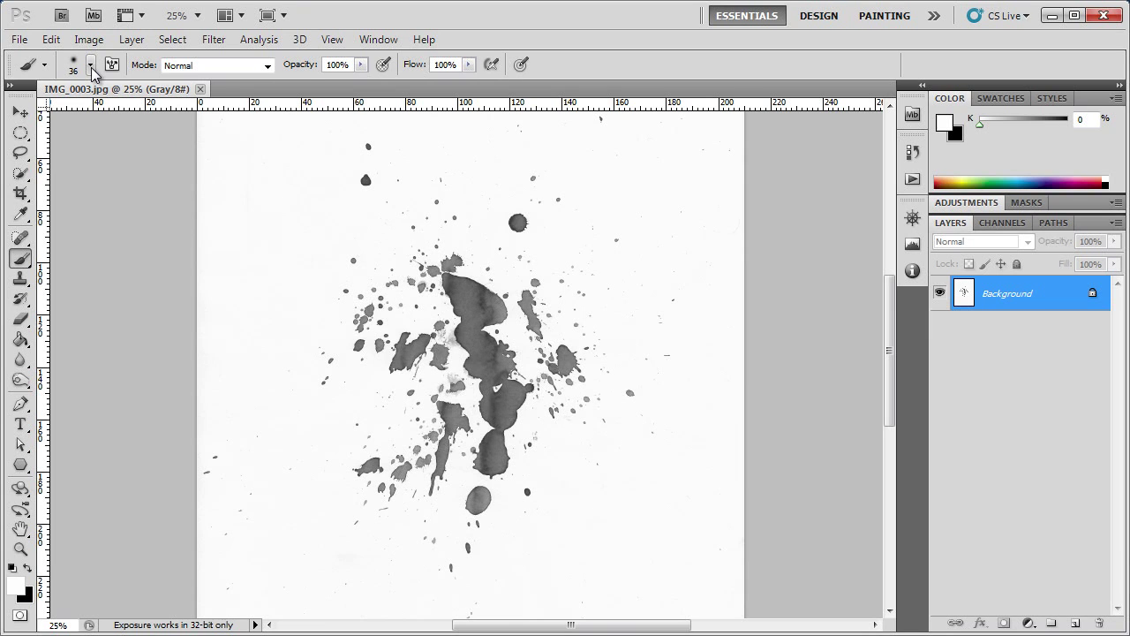
# - Open the brush presets list at 36 px, 0% hardness and browse the brushes
pyautogui.click(91, 66)
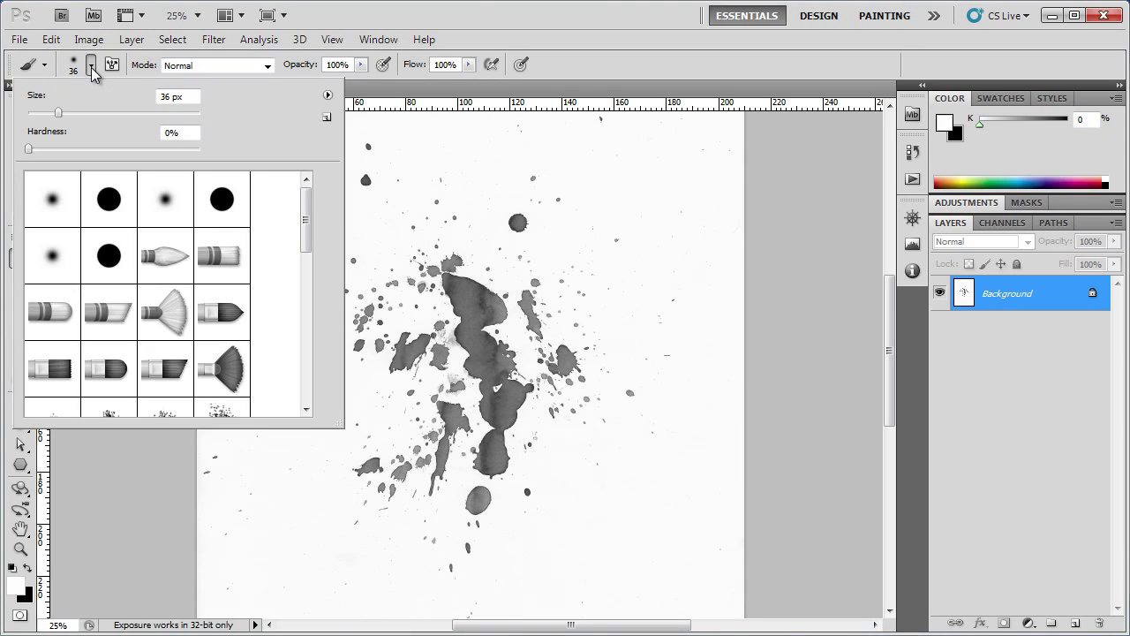
pyautogui.moveTo(307, 216); pyautogui.dragTo(304, 355)
pyautogui.moveTo(310, 335); pyautogui.dragTo(310, 215)
pyautogui.moveTo(309, 221)
pyautogui.mouseDown()
pyautogui.moveTo(321, 411)
pyautogui.moveTo(312, 176)
pyautogui.mouseUp()
pyautogui.moveTo(308, 215)
pyautogui.mouseDown()
pyautogui.moveTo(320, 437)
pyautogui.moveTo(312, 192)
pyautogui.mouseUp()
# - Switch the brush presets to Small Thumbnail and back to Large Thumbnail, resize the panel, then close it
pyautogui.click(305, 228)
pyautogui.click(327, 95)
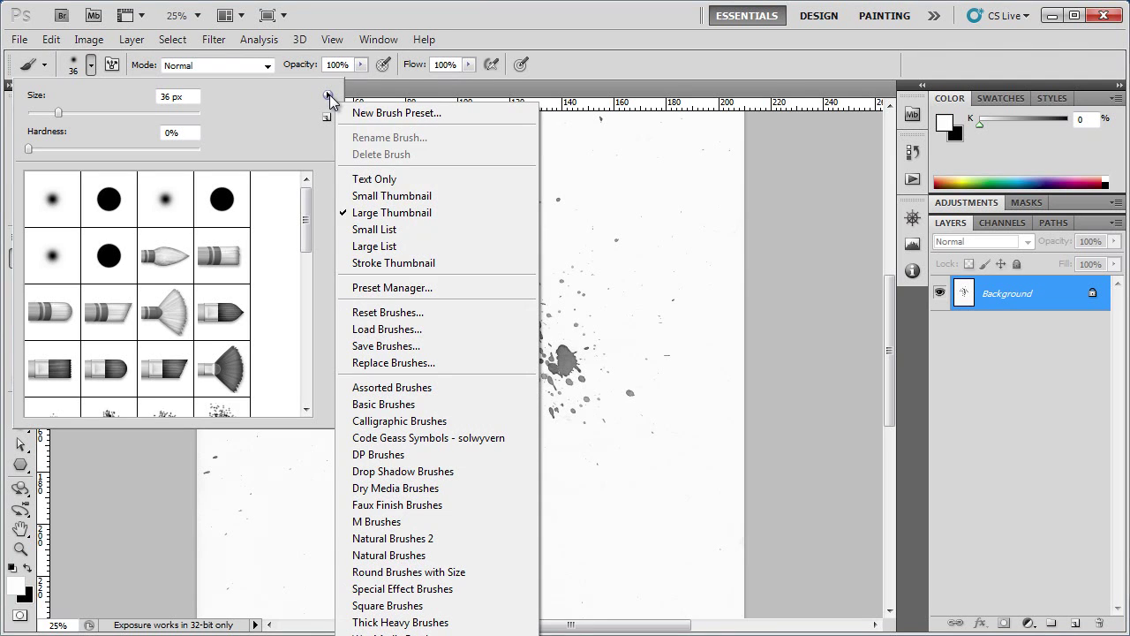
pyautogui.click(403, 196)
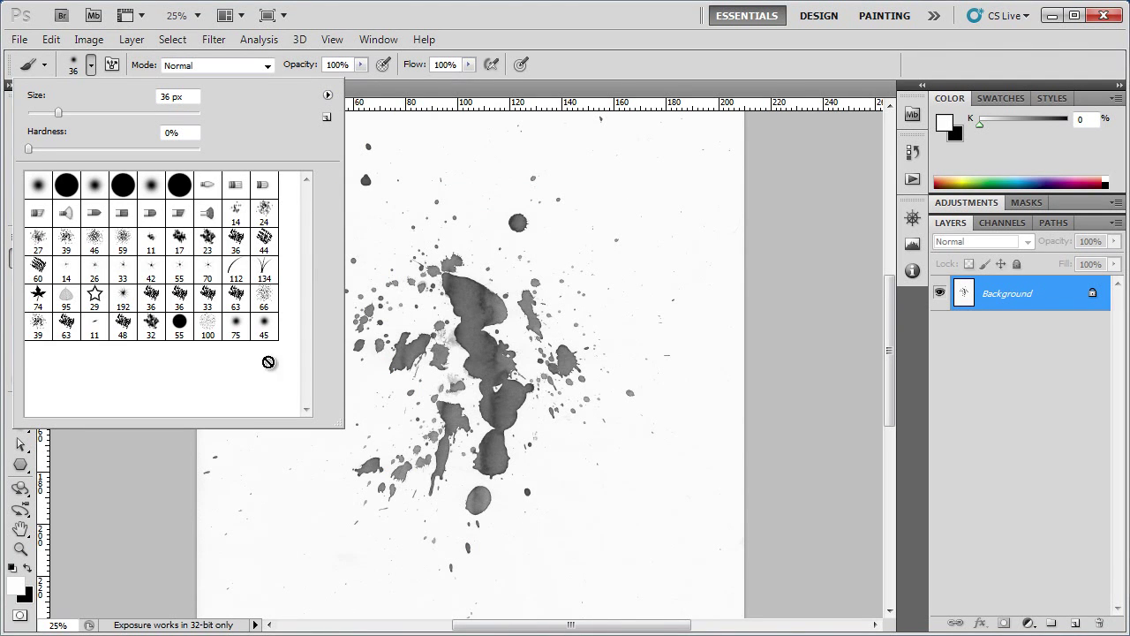
pyautogui.moveTo(341, 423); pyautogui.dragTo(332, 398)
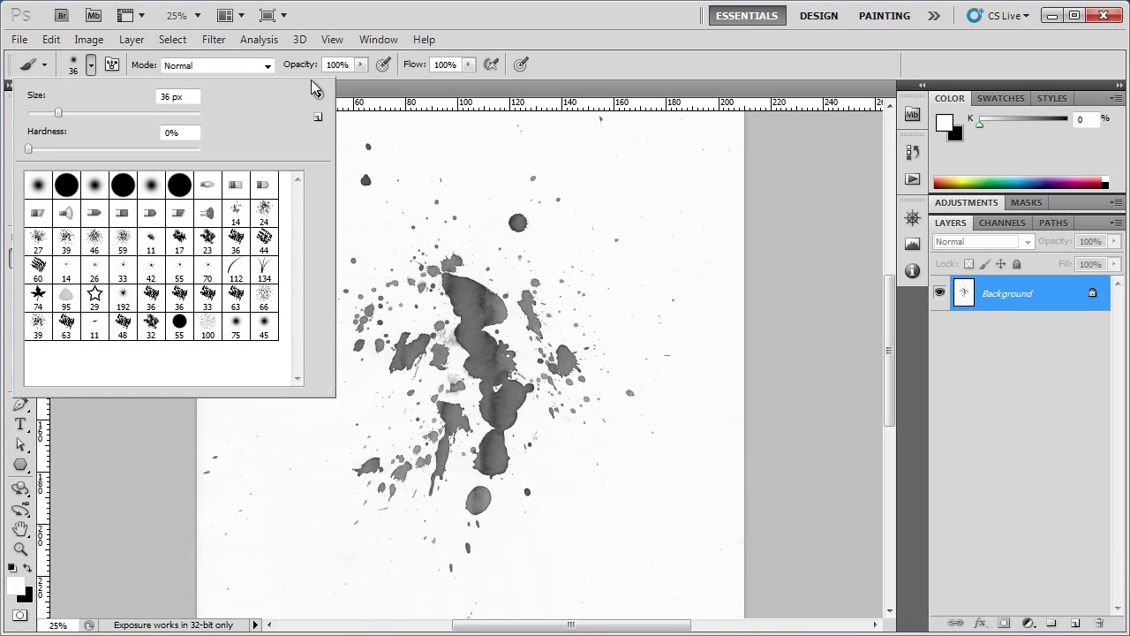
pyautogui.click(320, 93)
pyautogui.click(424, 212)
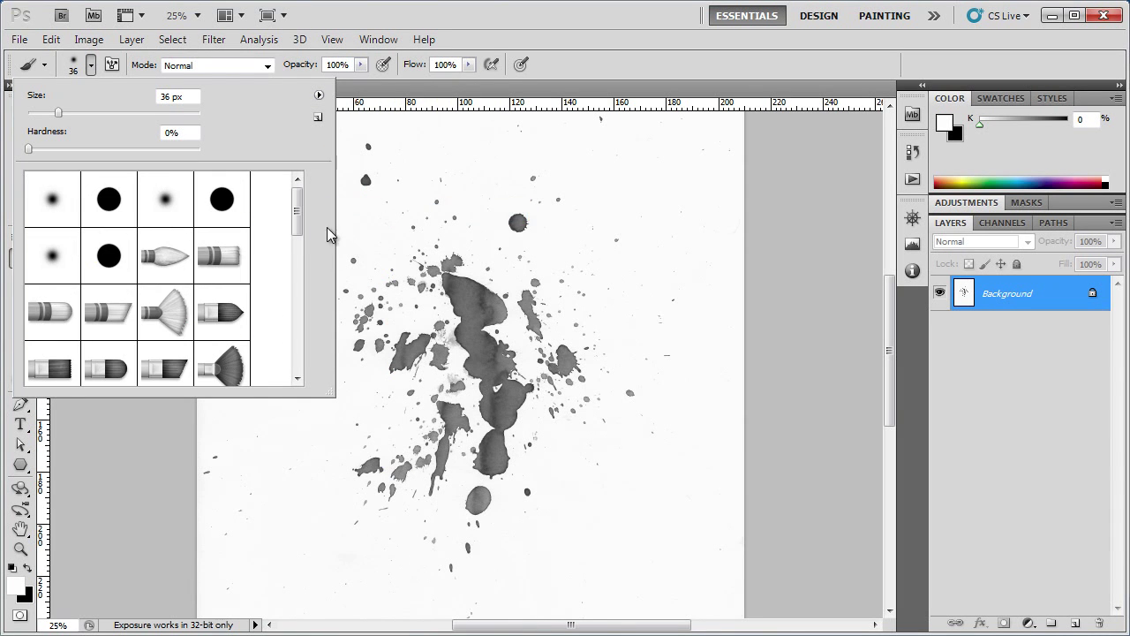
pyautogui.moveTo(297, 216)
pyautogui.mouseDown()
pyautogui.moveTo(313, 383)
pyautogui.moveTo(300, 210)
pyautogui.moveTo(301, 385)
pyautogui.moveTo(299, 212)
pyautogui.mouseUp()
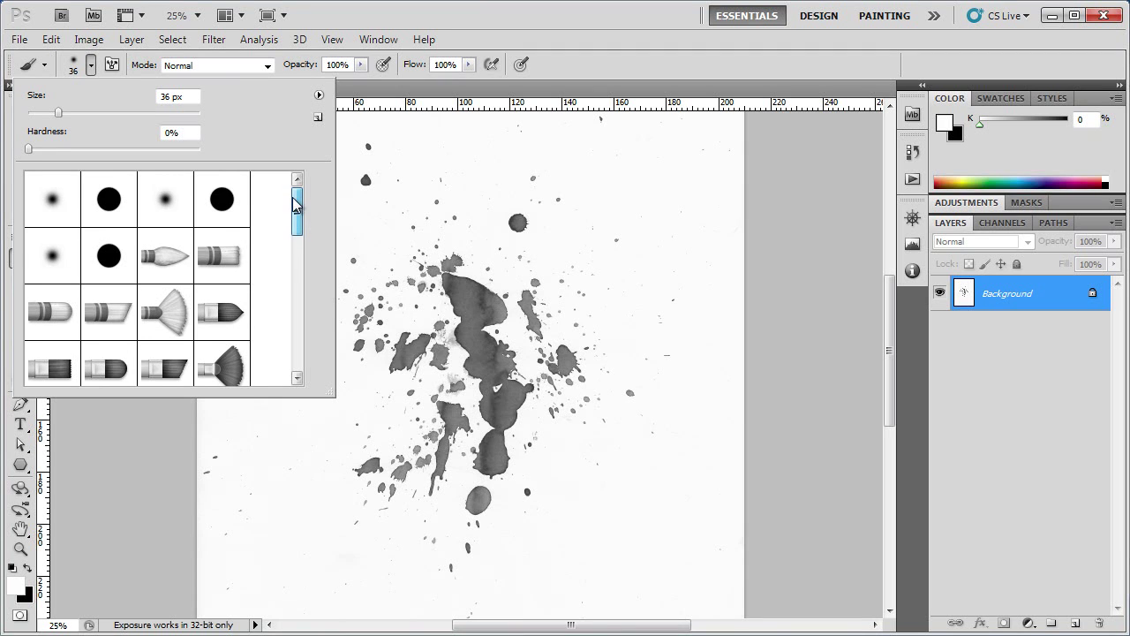
pyautogui.click(540, 90)
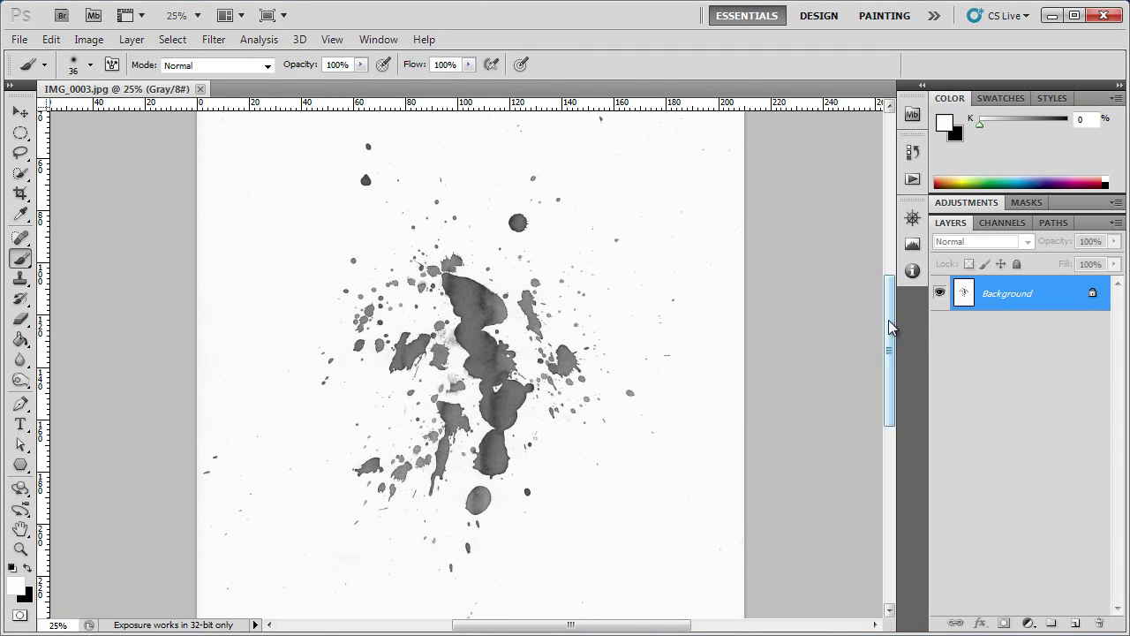
# - Zoom in to inspect the splatter across the page, then zoom back out to full view
pyautogui.moveTo(889, 323)
pyautogui.mouseDown()
pyautogui.moveTo(889, 297)
pyautogui.moveTo(887, 377)
pyautogui.mouseUp()
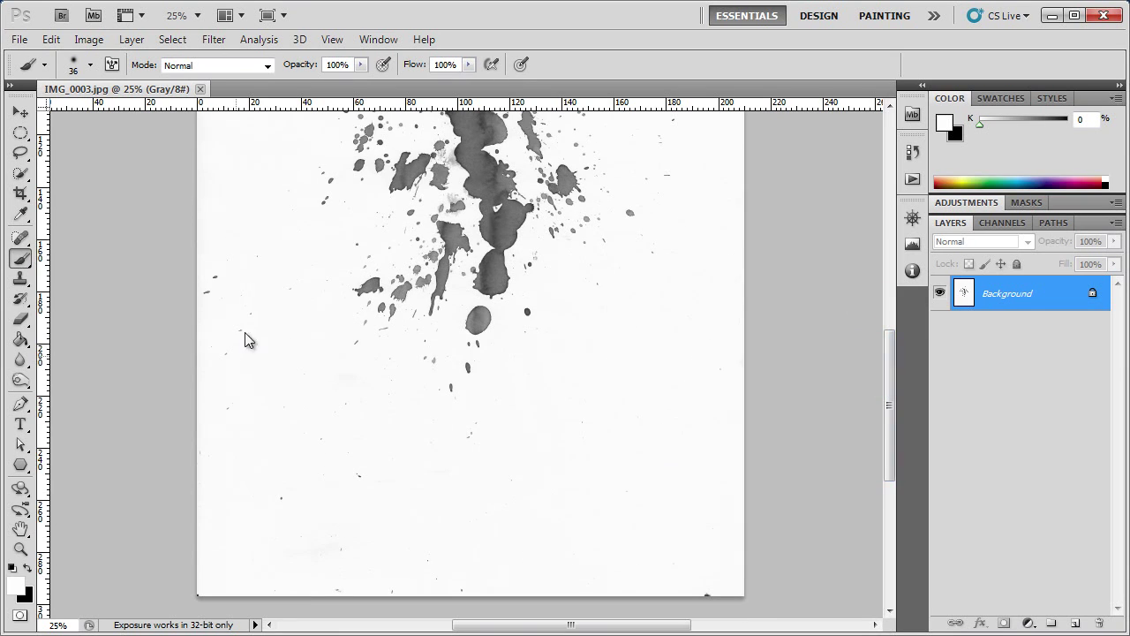
pyautogui.moveTo(888, 429); pyautogui.dragTo(884, 328)
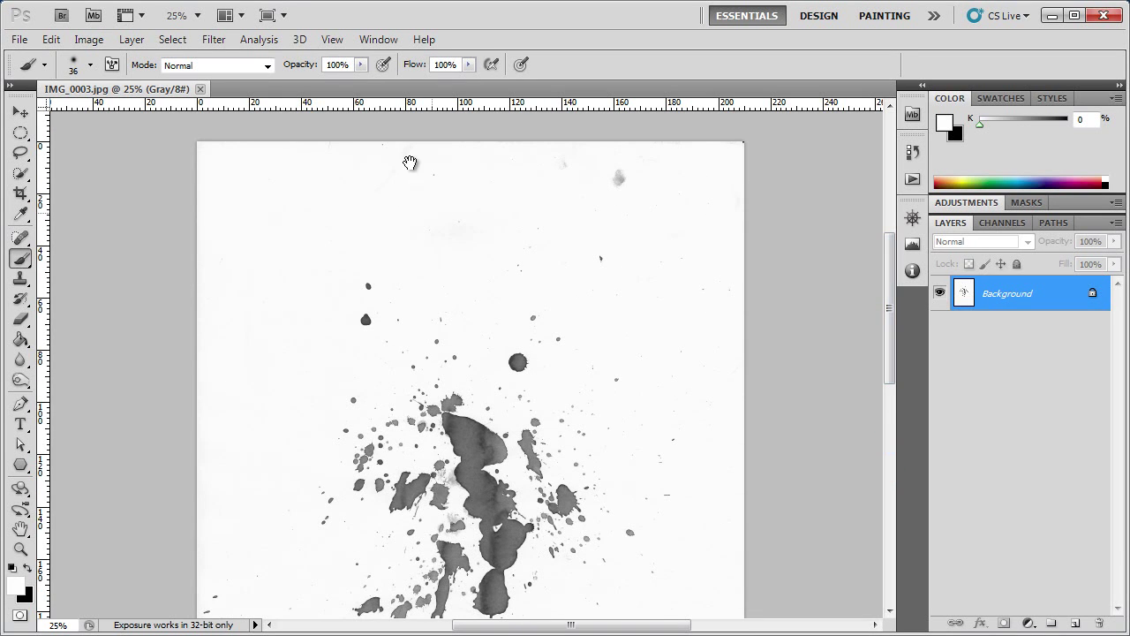
pyautogui.press('z')
pyautogui.moveTo(550, 204)
pyautogui.mouseDown()
pyautogui.moveTo(577, 200)
pyautogui.moveTo(367, 398)
pyautogui.moveTo(643, 315)
pyautogui.moveTo(618, 295)
pyautogui.moveTo(441, 433)
pyautogui.moveTo(488, 214)
pyautogui.mouseUp()
pyautogui.scroll(-5, 632, 349)
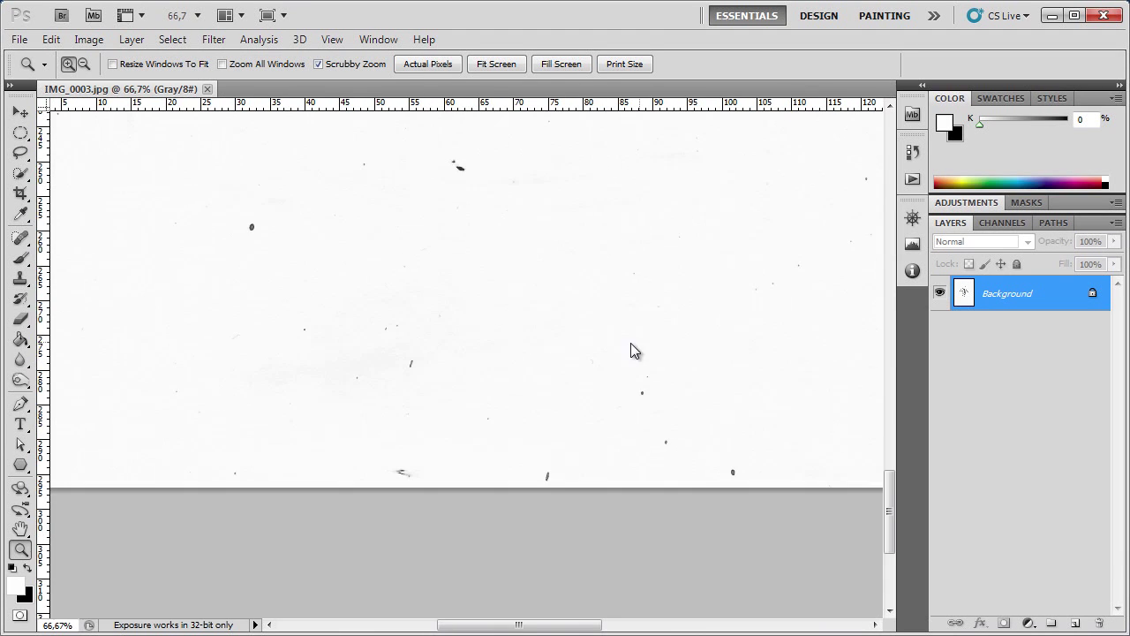
pyautogui.scroll(3, 352, 457)
pyautogui.hscroll(5, 327, 418)
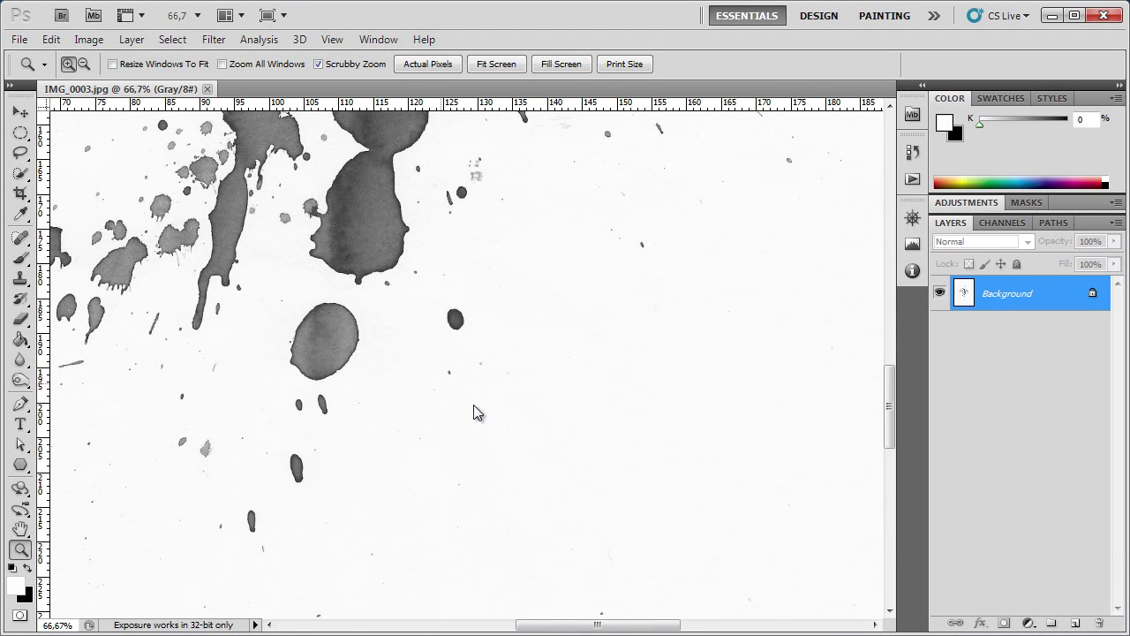
pyautogui.scroll(2, 473, 405)
pyautogui.keyDown('alt'); pyautogui.click(430, 323); pyautogui.keyUp('alt')
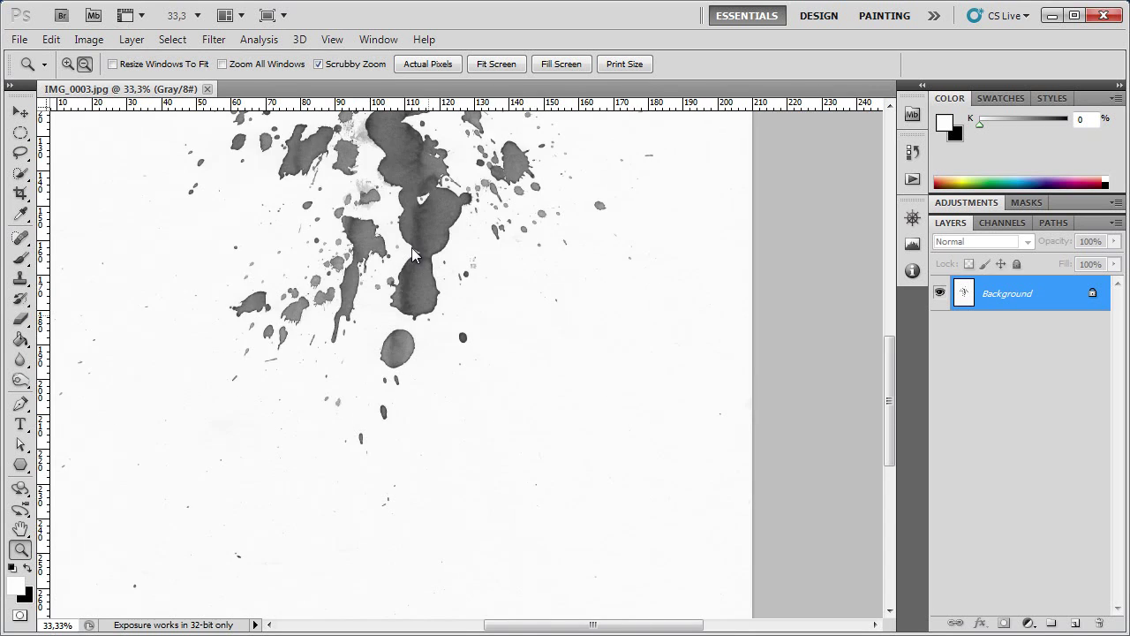
pyautogui.scroll(2, 430, 323)
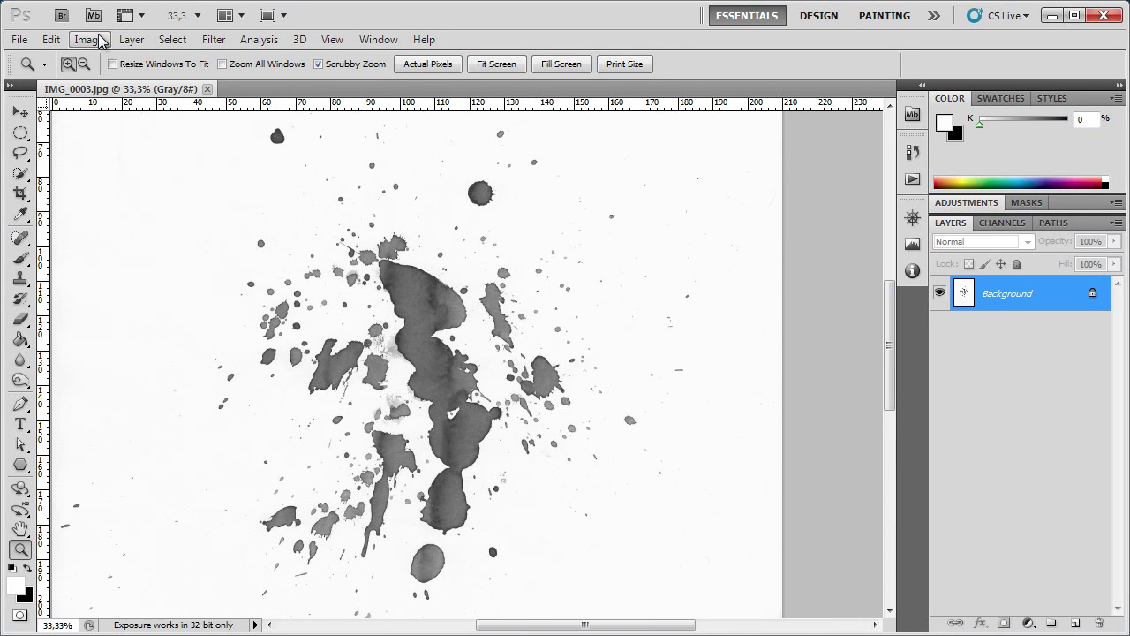
pyautogui.click(89, 39)
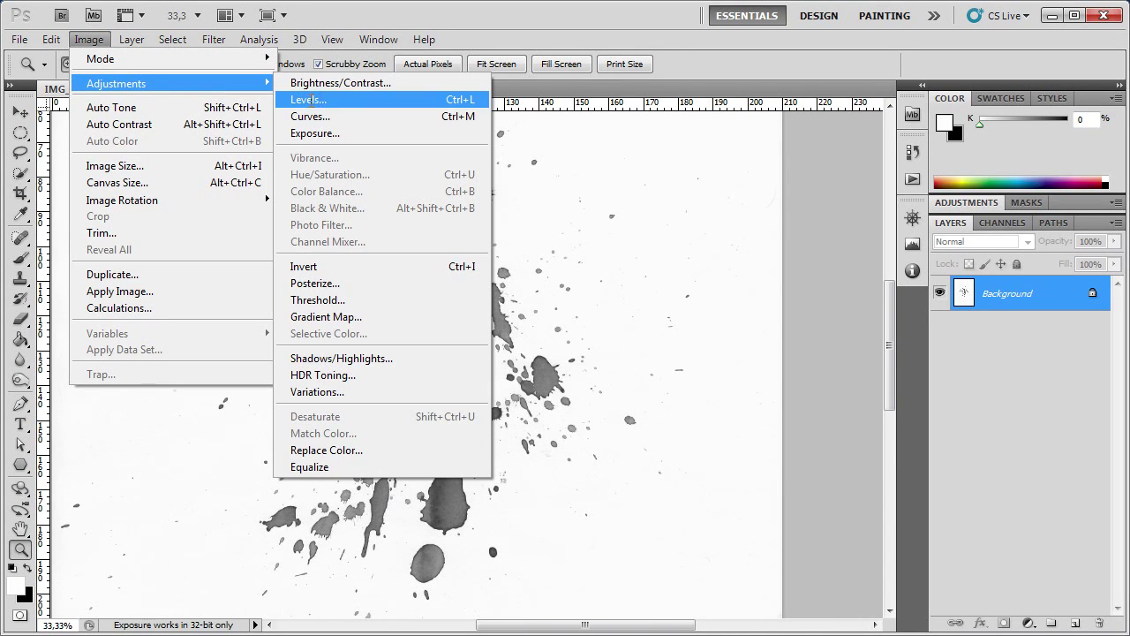
# - Open Levels and try initial shadow, midtone and highlight input adjustments on the scan
pyautogui.press('Return')
pyautogui.moveTo(975, 95)
pyautogui.mouseDown()
pyautogui.moveTo(618, 193)
pyautogui.moveTo(618, 180)
pyautogui.mouseUp()
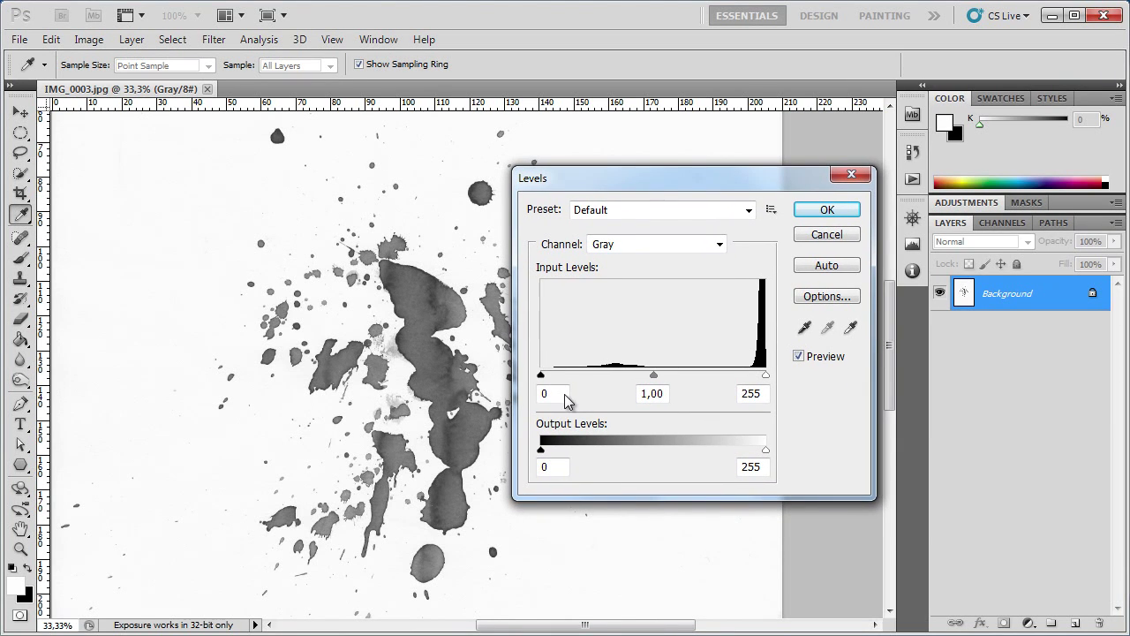
pyautogui.moveTo(541, 379); pyautogui.dragTo(542, 380)
pyautogui.moveTo(676, 182); pyautogui.dragTo(740, 186)
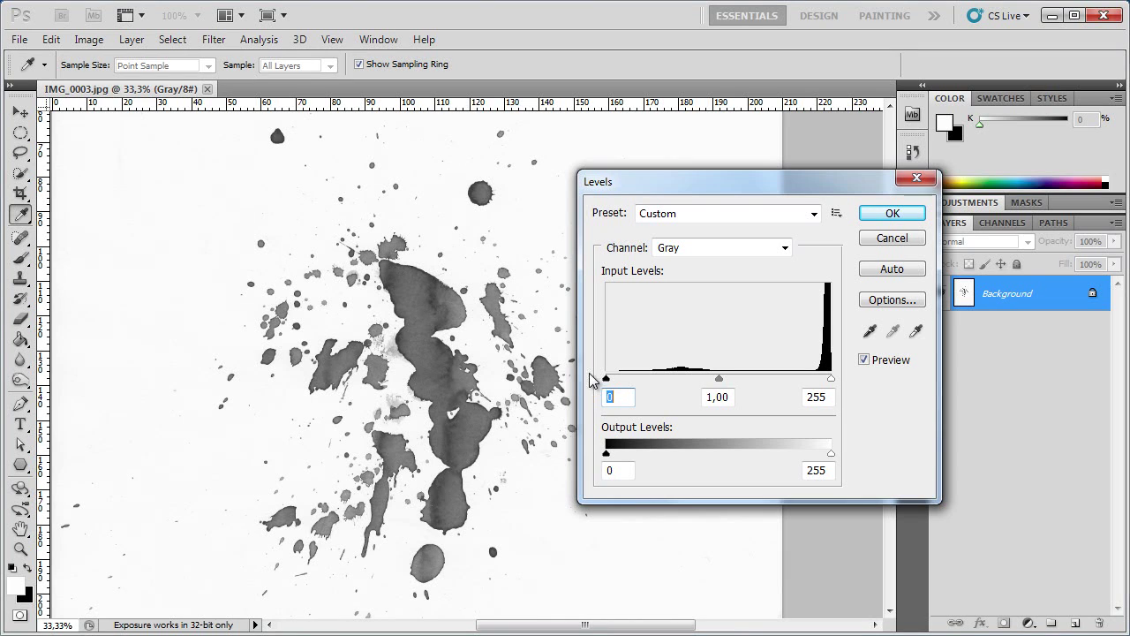
pyautogui.moveTo(607, 380)
pyautogui.mouseDown()
pyautogui.moveTo(650, 380)
pyautogui.moveTo(615, 385)
pyautogui.mouseUp()
pyautogui.moveTo(723, 386)
pyautogui.mouseDown()
pyautogui.moveTo(676, 379)
pyautogui.moveTo(795, 383)
pyautogui.moveTo(724, 381)
pyautogui.mouseUp()
pyautogui.moveTo(830, 380)
pyautogui.mouseDown()
pyautogui.moveTo(755, 381)
pyautogui.moveTo(832, 383)
pyautogui.mouseUp()
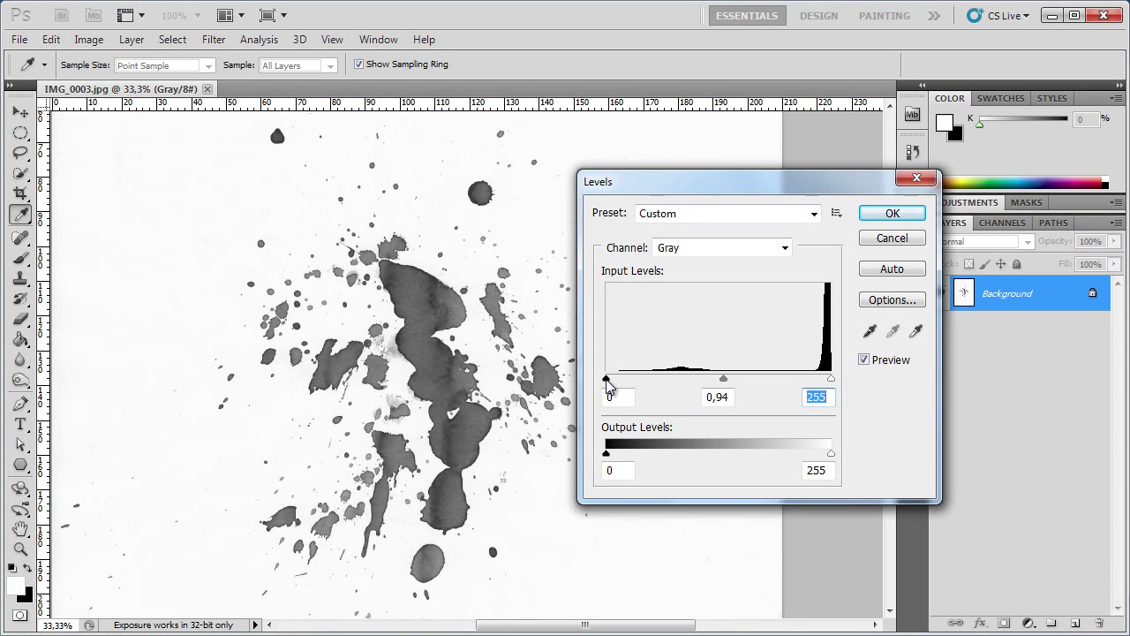
# - Apply Levels with black input about 80, midtone 0.47 and white input about 228
pyautogui.moveTo(606, 382)
pyautogui.mouseDown()
pyautogui.moveTo(670, 381)
pyautogui.moveTo(657, 382)
pyautogui.mouseUp()
pyautogui.moveTo(750, 382)
pyautogui.mouseDown()
pyautogui.moveTo(732, 381)
pyautogui.moveTo(780, 381)
pyautogui.mouseUp()
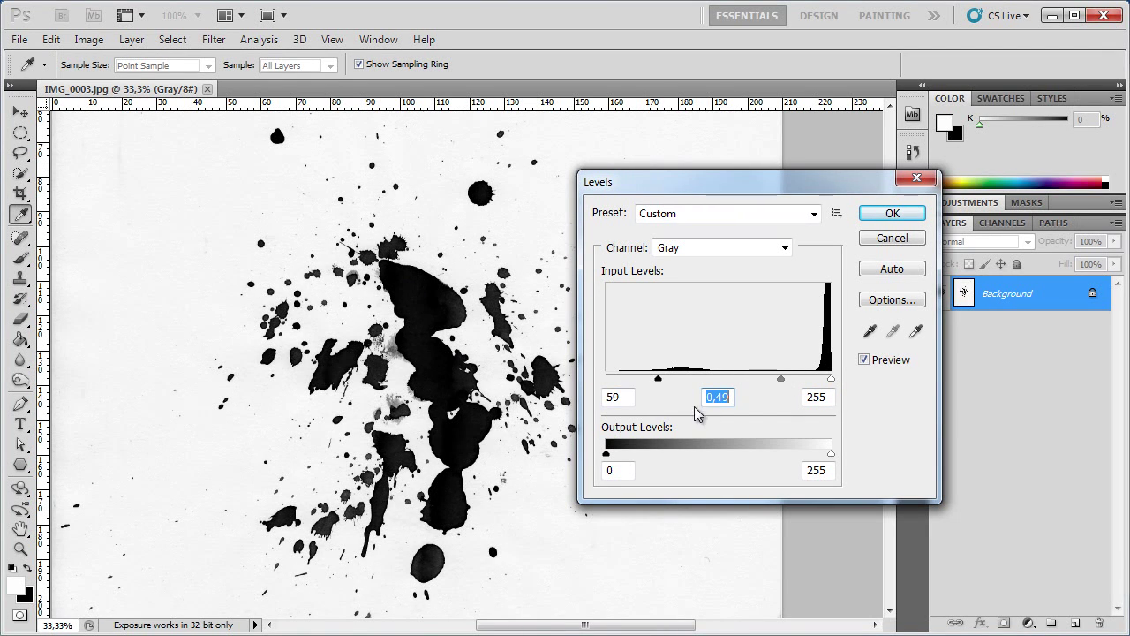
pyautogui.moveTo(663, 381); pyautogui.dragTo(675, 382)
pyautogui.moveTo(830, 381)
pyautogui.mouseDown()
pyautogui.moveTo(754, 380)
pyautogui.moveTo(807, 380)
pyautogui.mouseUp()
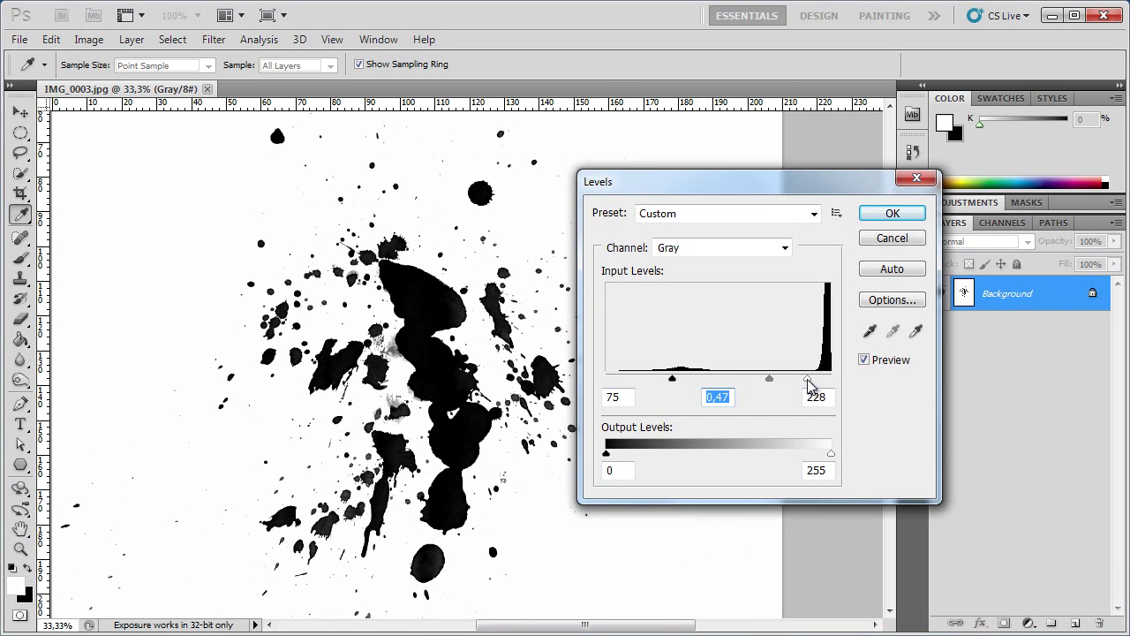
pyautogui.moveTo(672, 380); pyautogui.dragTo(676, 380)
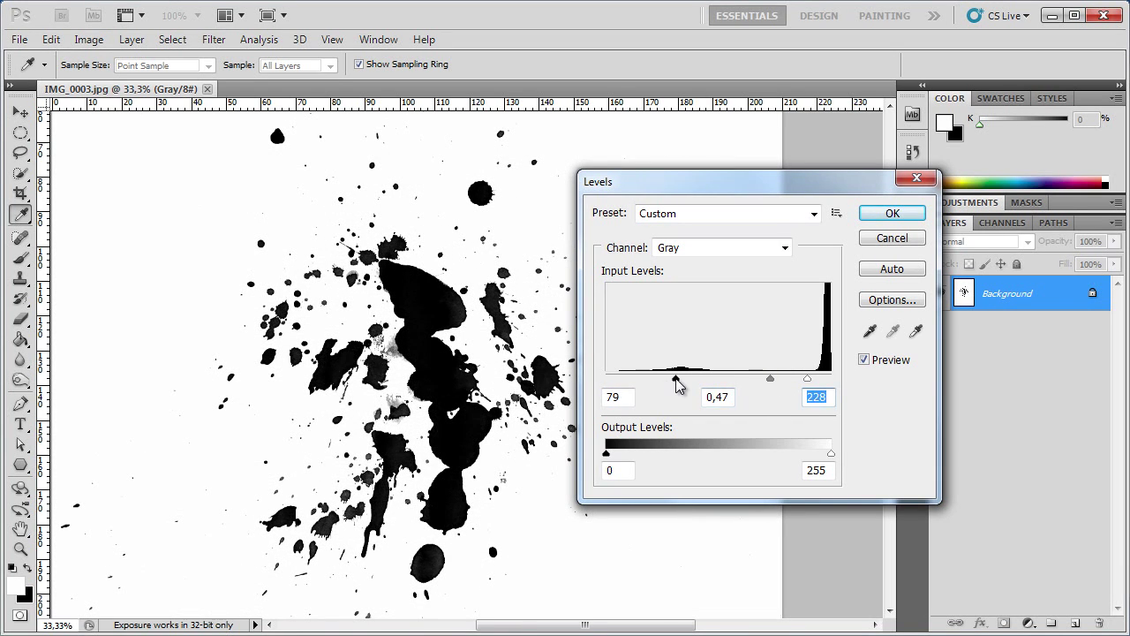
pyautogui.click(883, 218)
pyautogui.press('z')
pyautogui.moveTo(888, 321)
pyautogui.mouseDown()
pyautogui.moveTo(890, 362)
pyautogui.moveTo(880, 339)
pyautogui.mouseUp()
pyautogui.keyDown('alt'); pyautogui.click(685, 361); pyautogui.keyUp('alt')
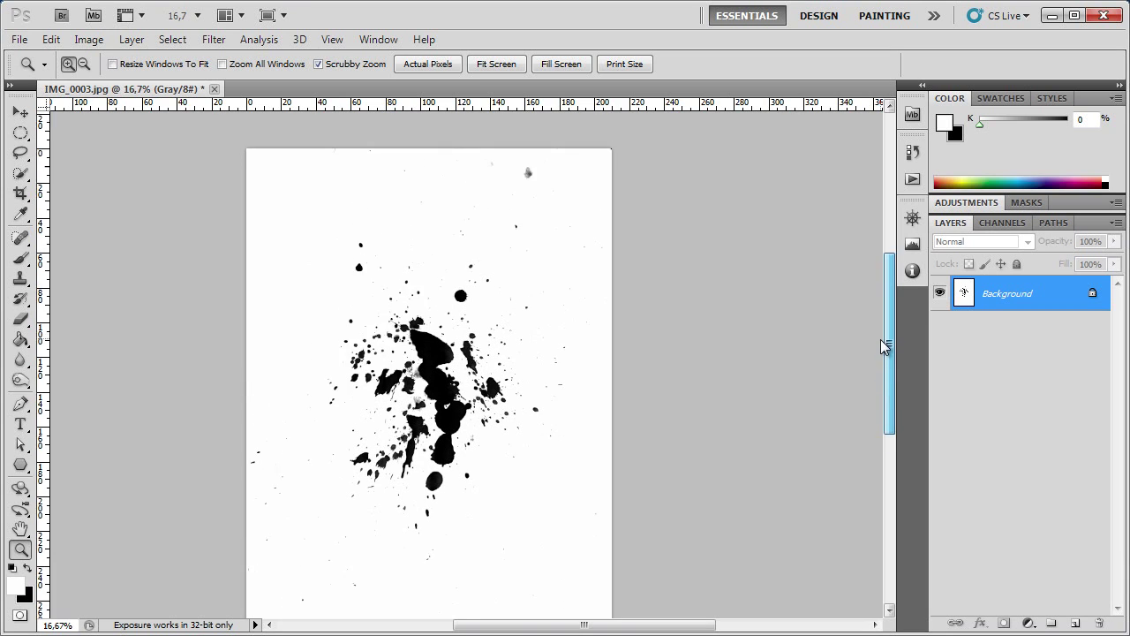
pyautogui.click(458, 389)
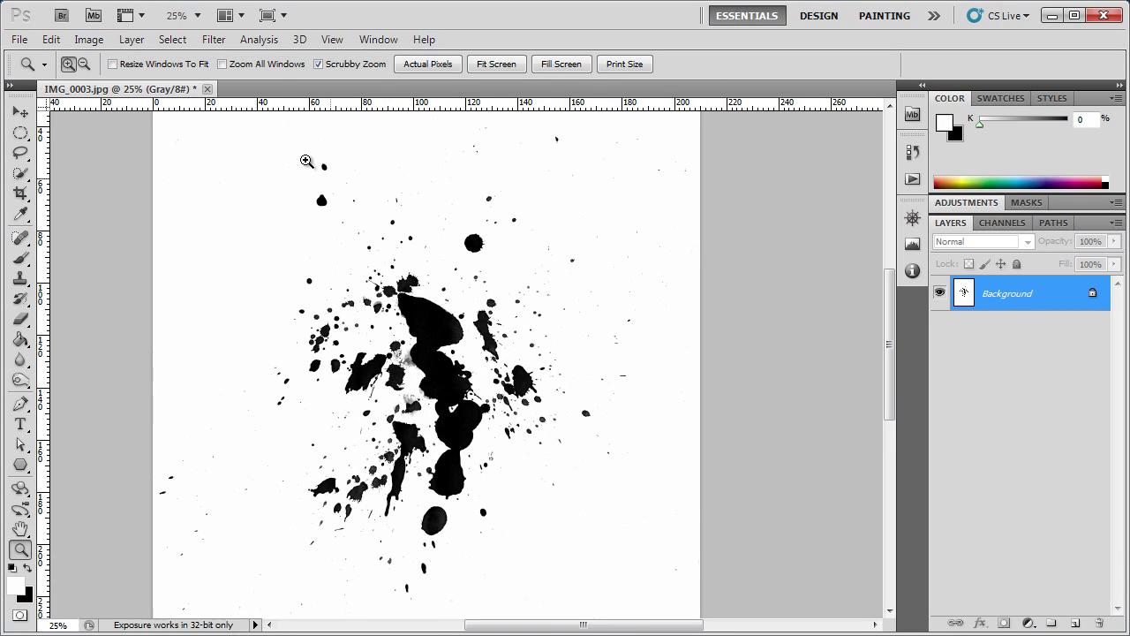
pyautogui.click(50, 40)
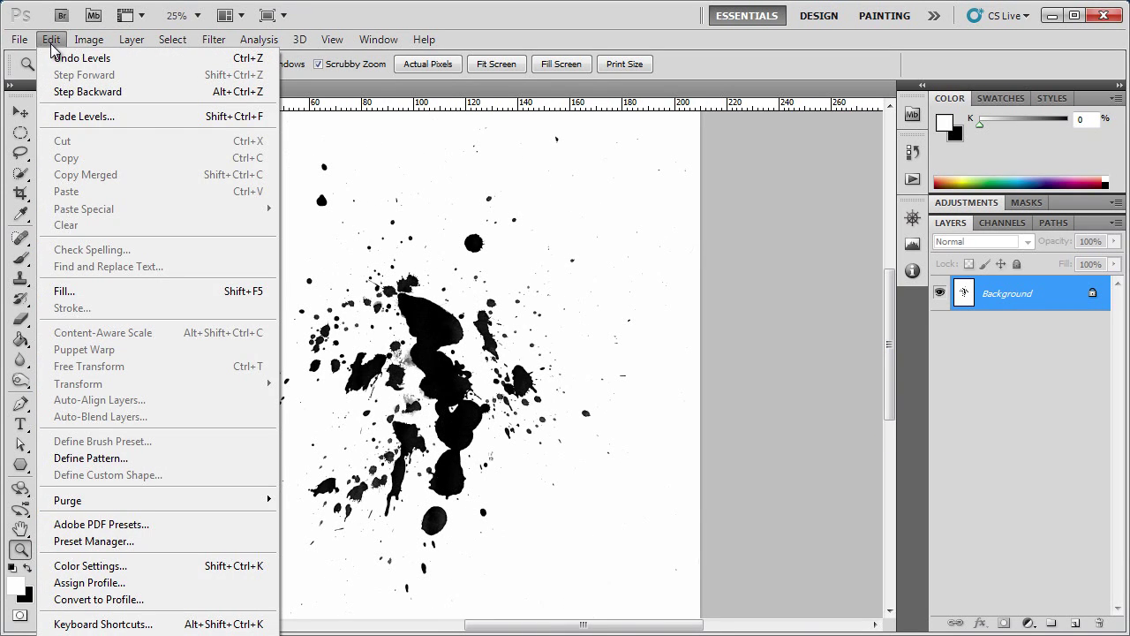
pyautogui.click(48, 42)
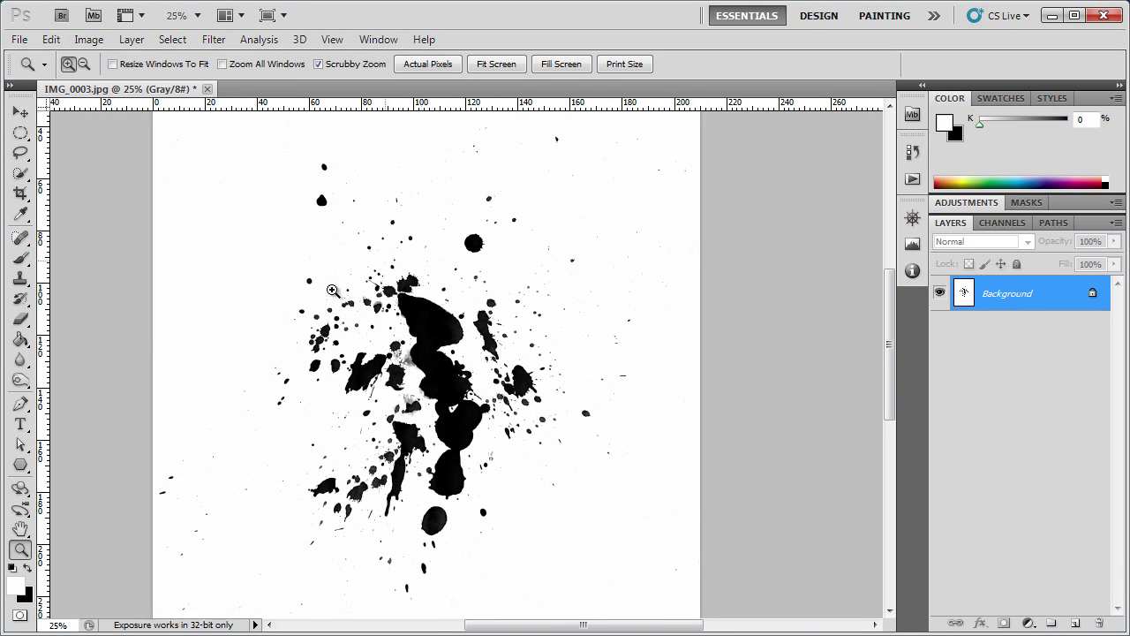
pyautogui.click(51, 40)
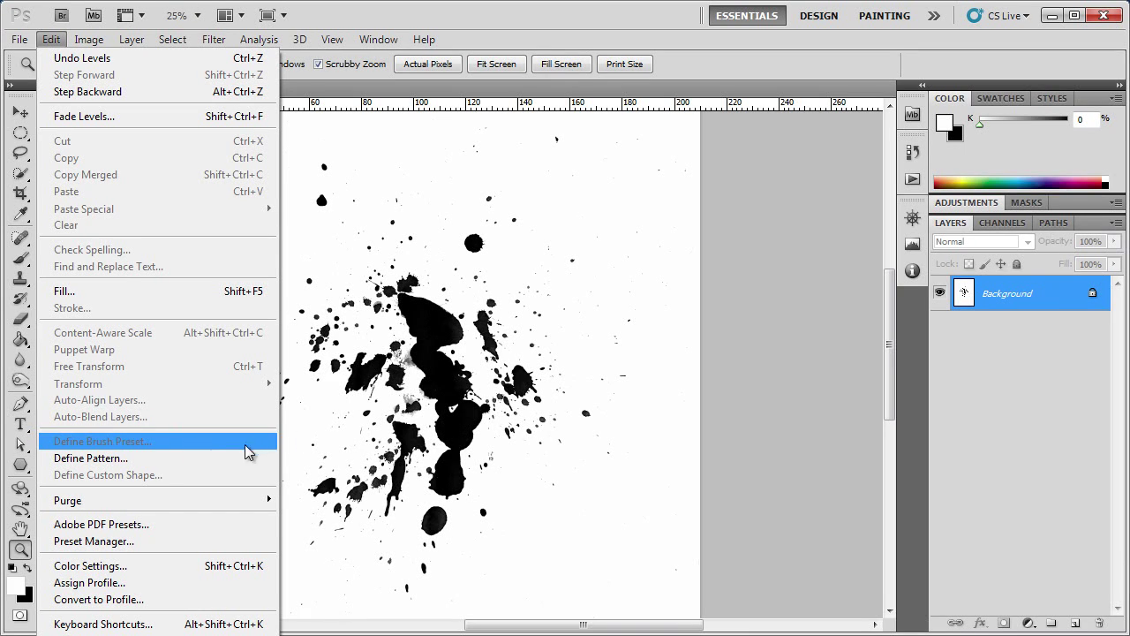
pyautogui.click(456, 382)
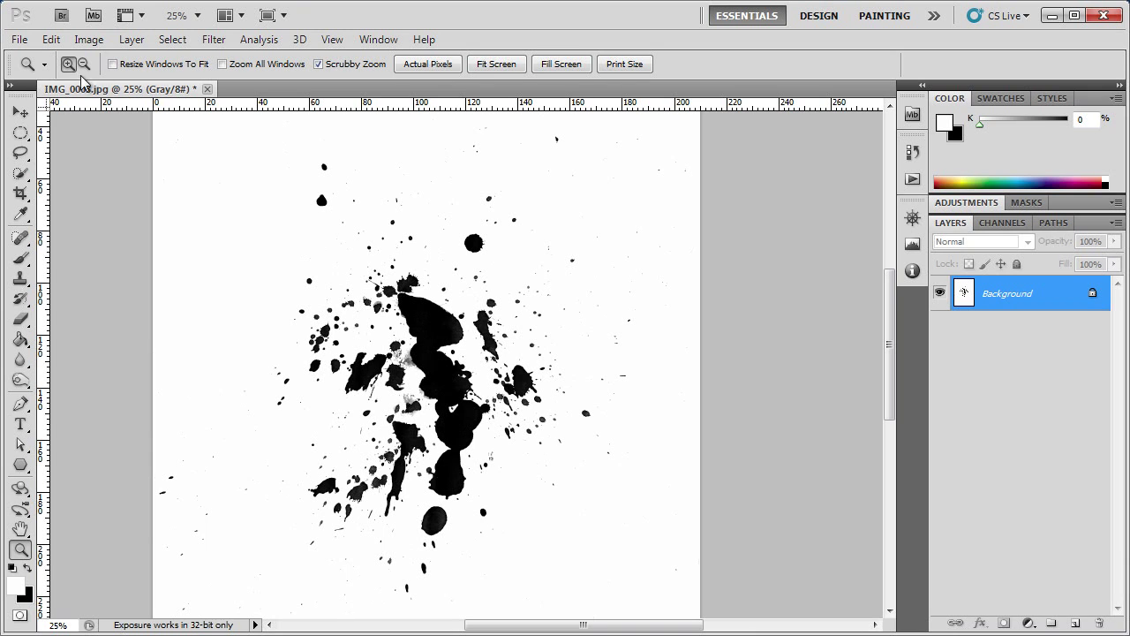
# - Create a new 2500 × 2500 px document, then return to the IMG_0003.jpg tab
pyautogui.click(18, 39)
pyautogui.click(35, 58)
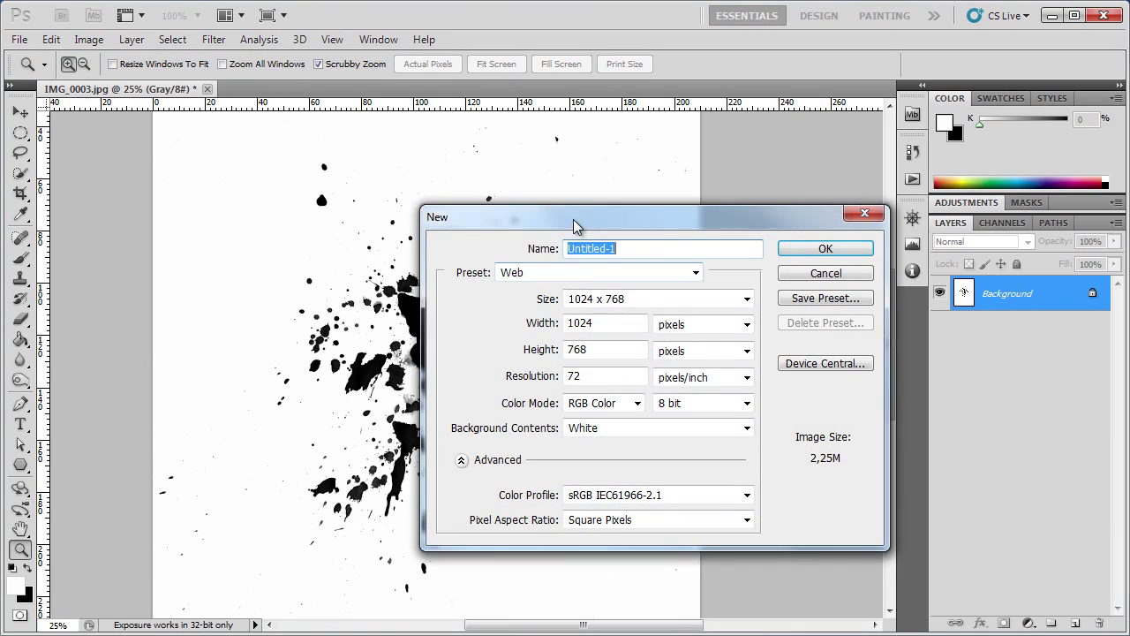
pyautogui.doubleClick(493, 270)
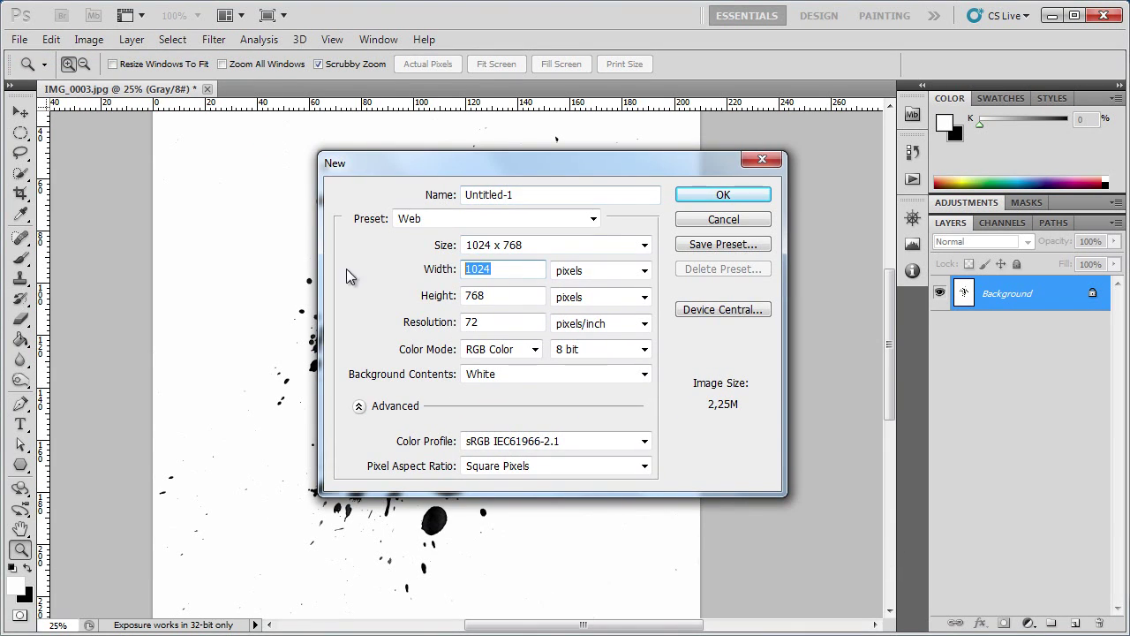
pyautogui.write('2500')
pyautogui.press('Tab')
pyautogui.write('2500')
pyautogui.click(687, 201)
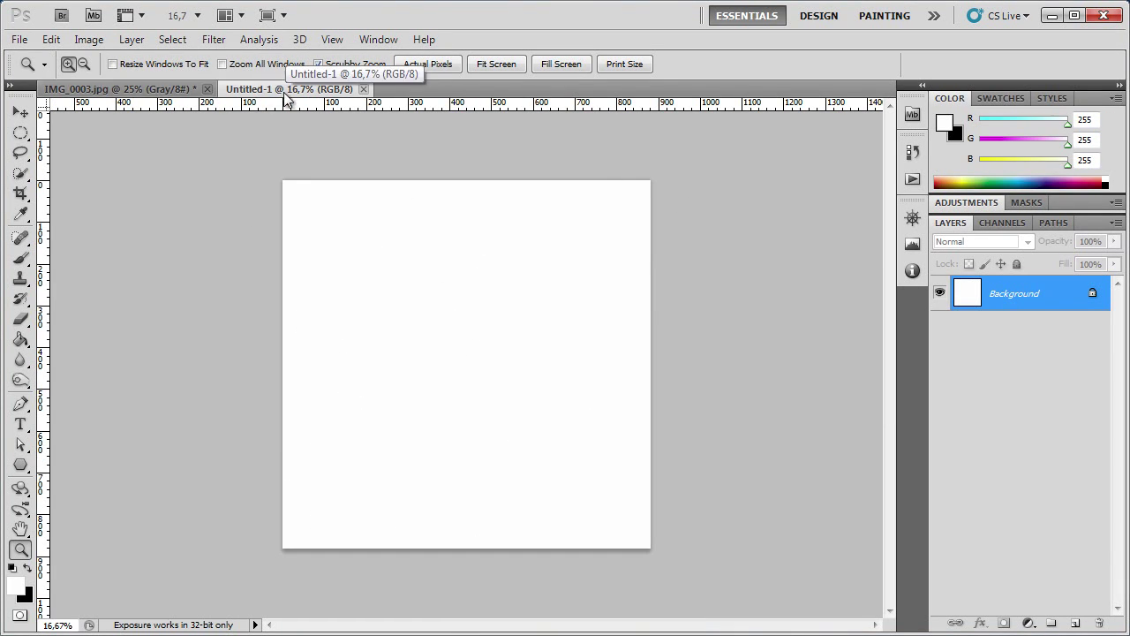
pyautogui.click(141, 89)
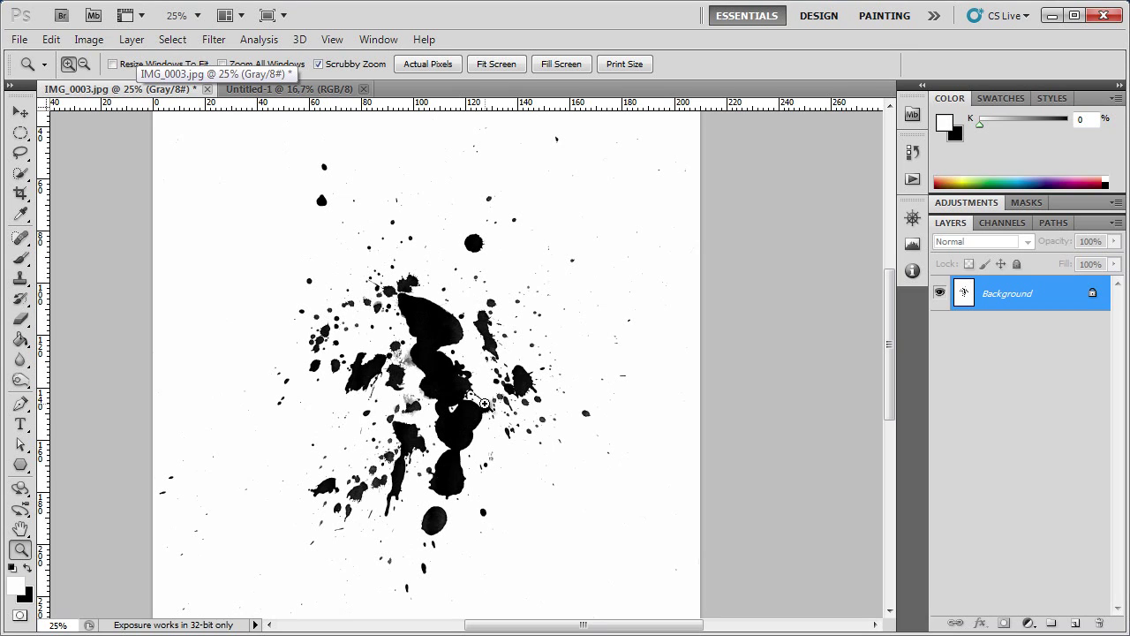
# - Choose the Rectangular Marquee tool and select a rectangle spanning the full splatter width
pyautogui.click(19, 134)
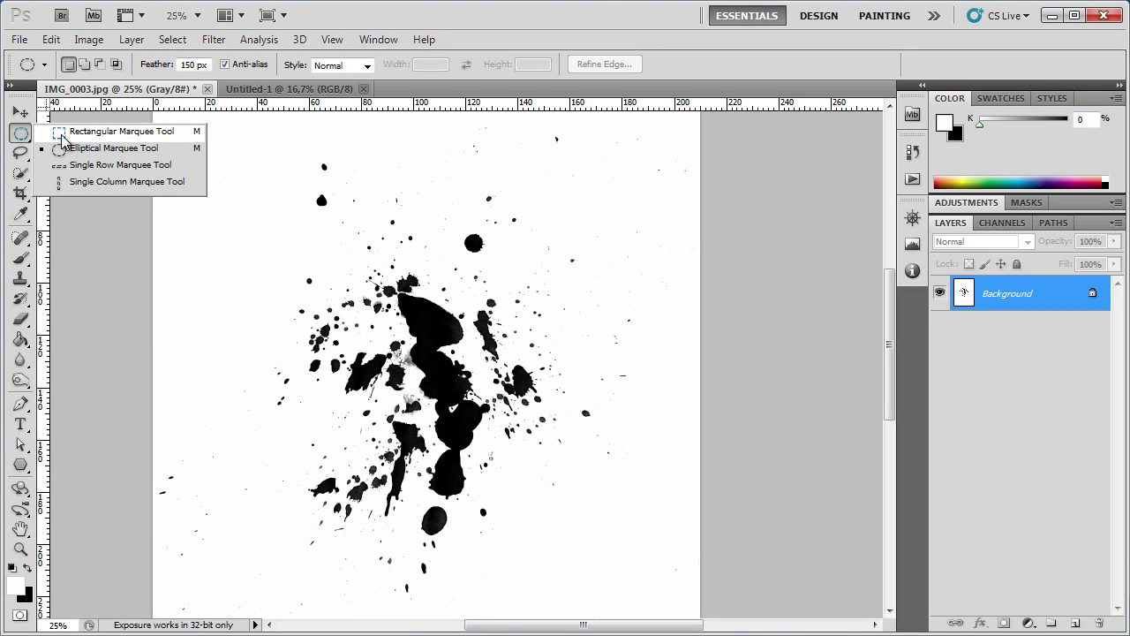
pyautogui.click(88, 144)
pyautogui.moveTo(20, 133); pyautogui.dragTo(82, 140)
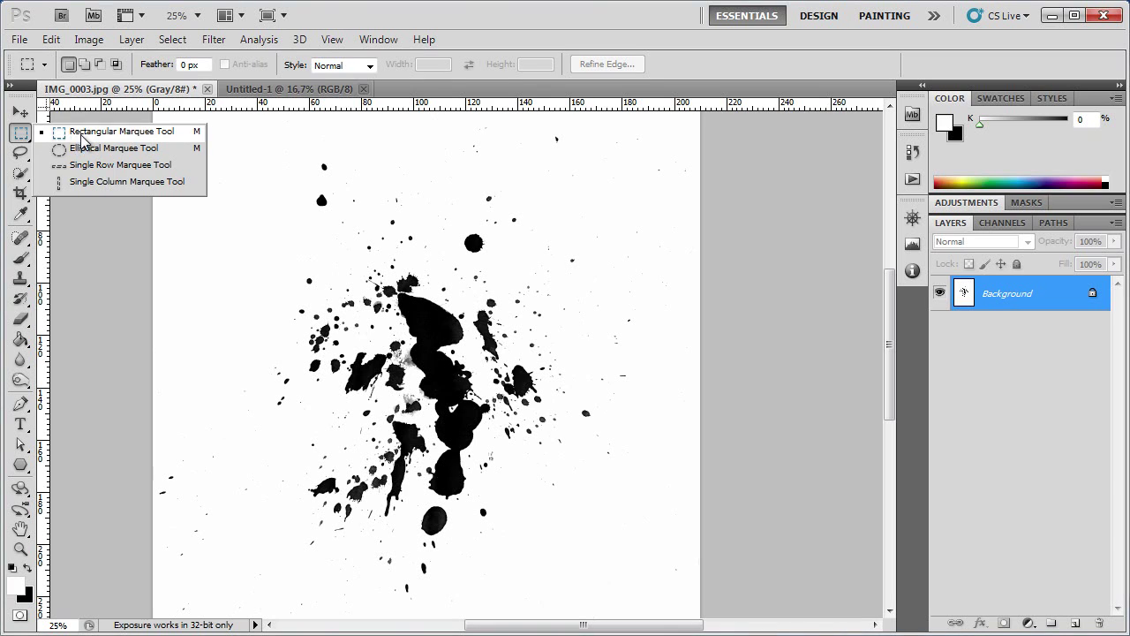
pyautogui.click(21, 134)
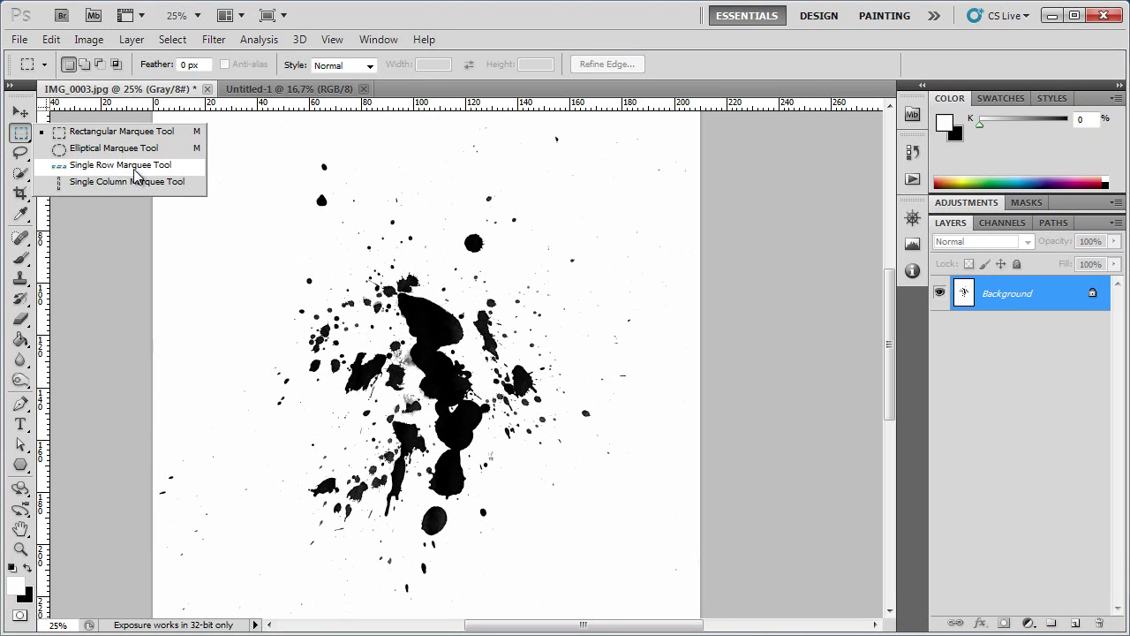
pyautogui.click(82, 136)
pyautogui.moveTo(888, 333); pyautogui.dragTo(879, 318)
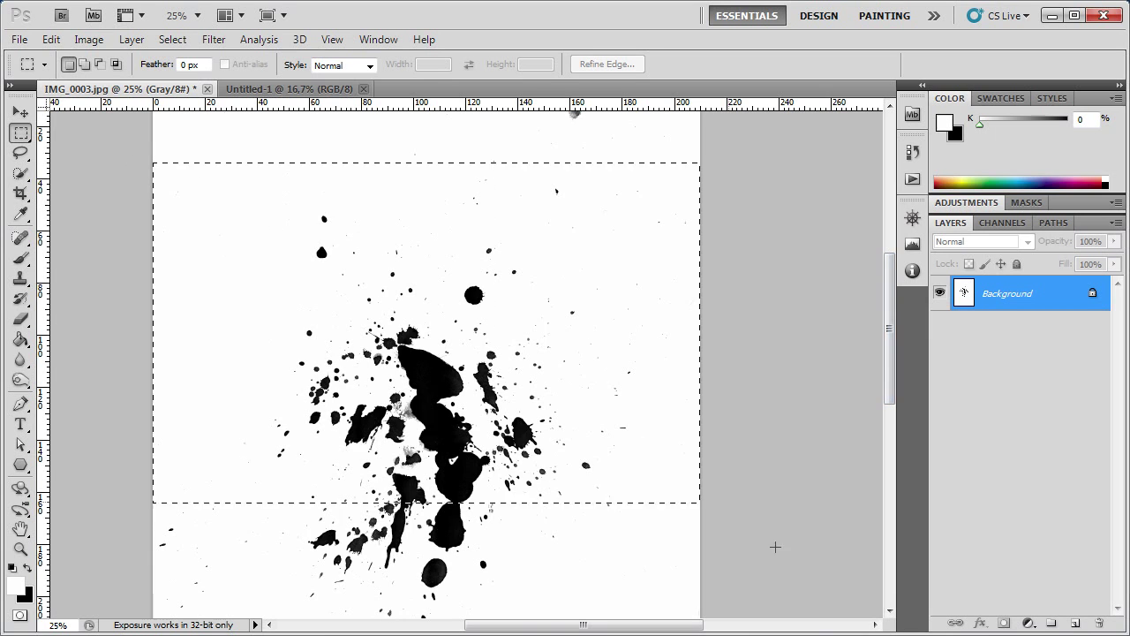
pyautogui.scroll(-5, 775, 547)
pyautogui.moveTo(739, 592); pyautogui.dragTo(705, 422)
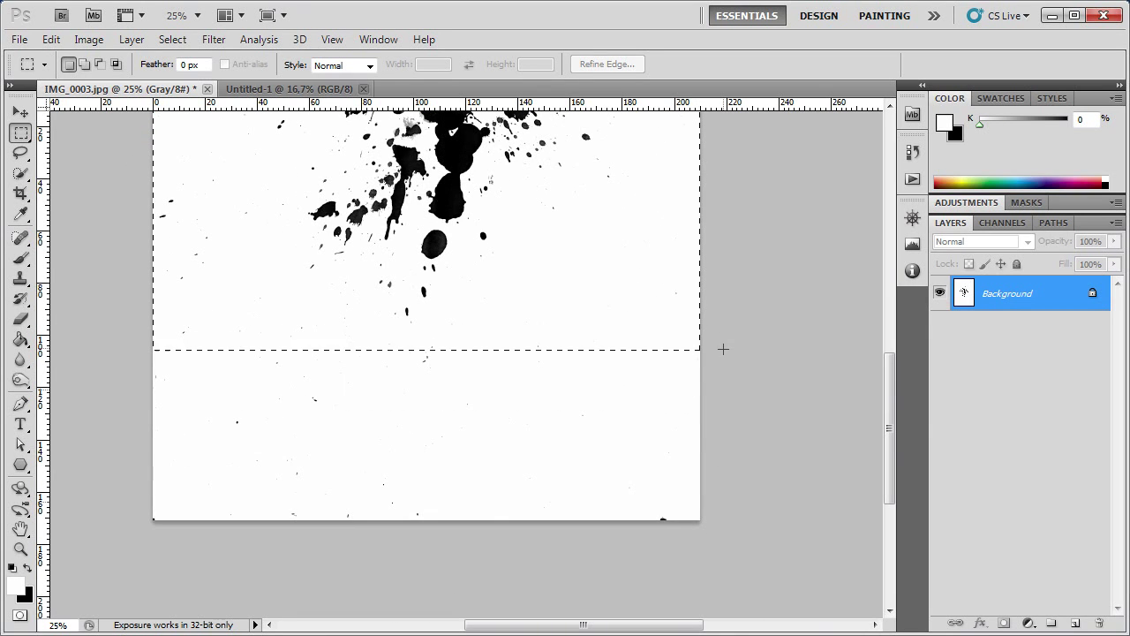
pyautogui.moveTo(890, 397); pyautogui.dragTo(889, 310)
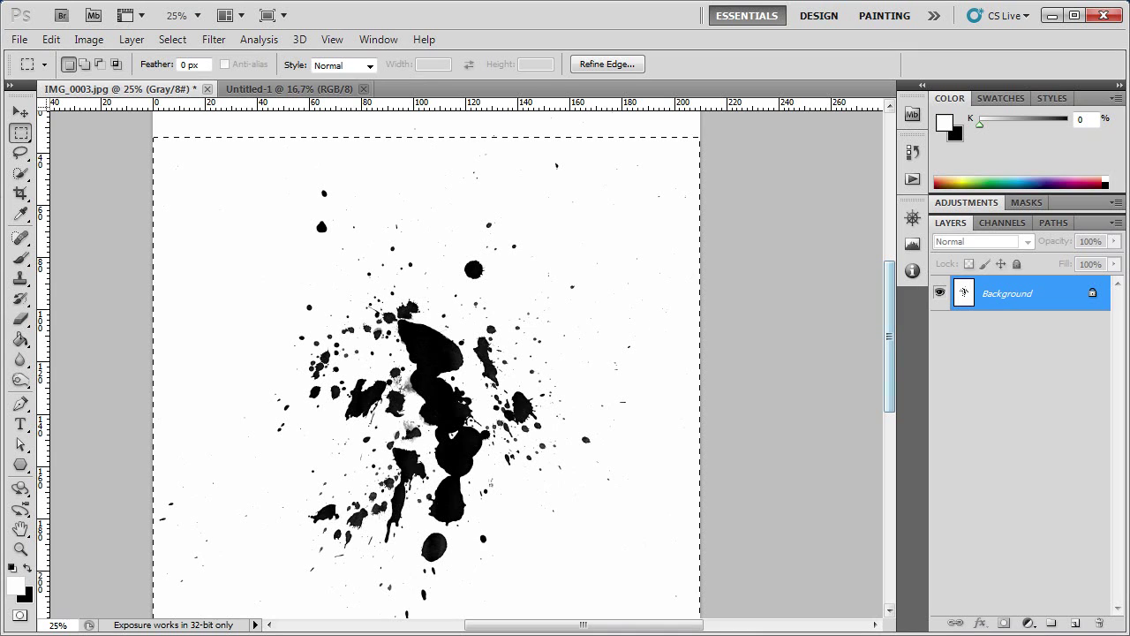
# - Move the selected splatter into Untitled-1 as Layer 1 and centre it on the canvas
pyautogui.click(21, 113)
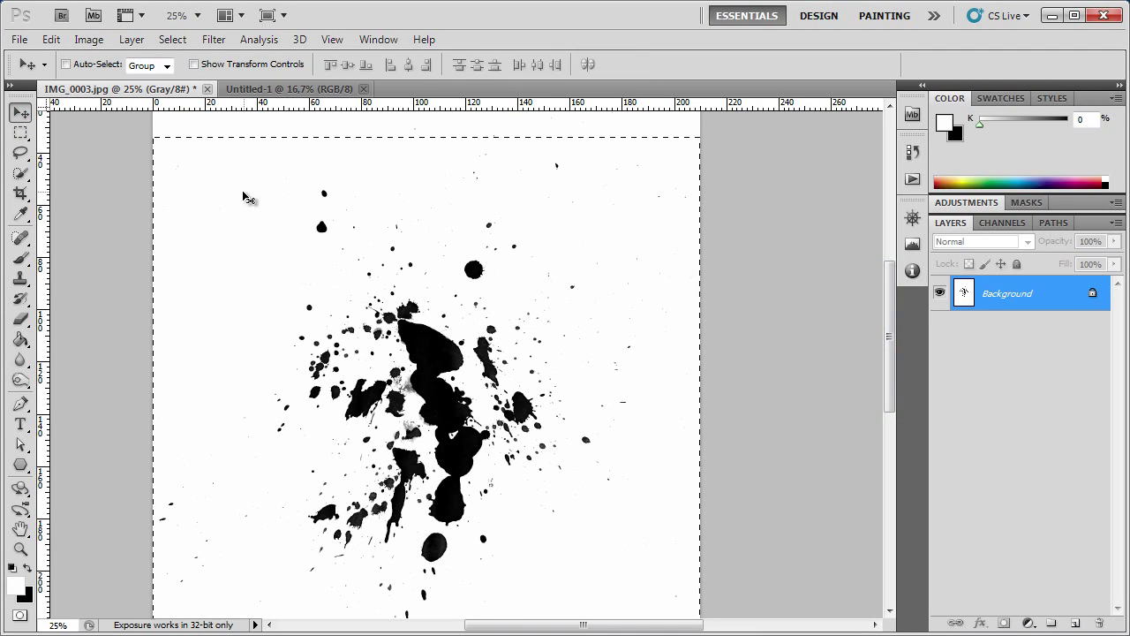
pyautogui.moveTo(245, 196); pyautogui.dragTo(267, 94)
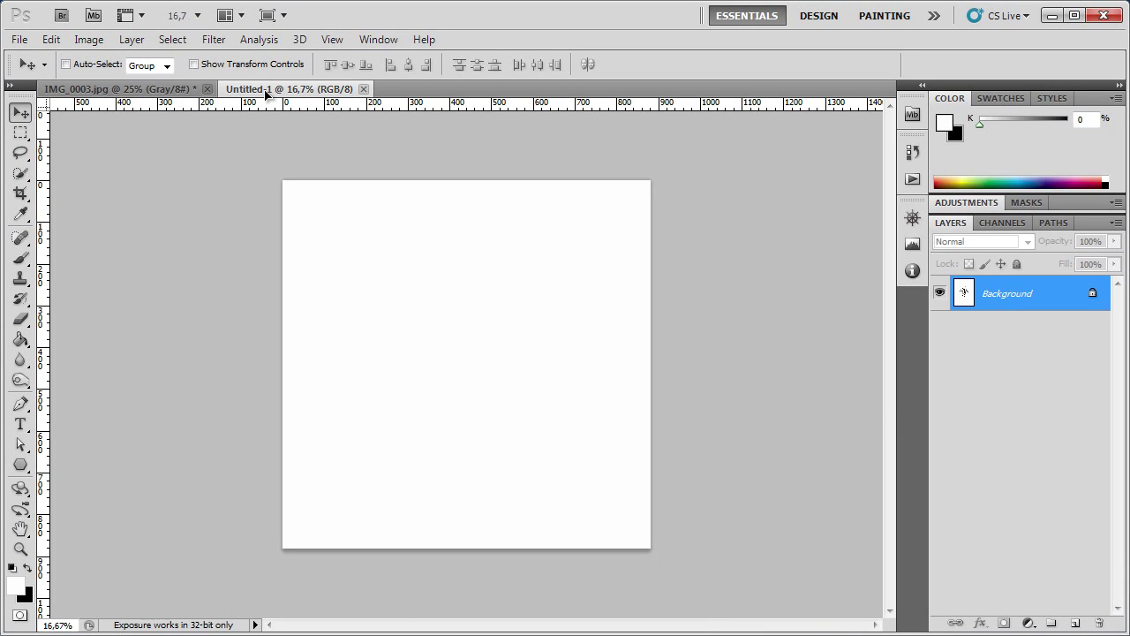
pyautogui.moveTo(267, 94); pyautogui.dragTo(373, 315)
pyautogui.moveTo(529, 473)
pyautogui.mouseDown()
pyautogui.moveTo(512, 386)
pyautogui.moveTo(496, 381)
pyautogui.mouseUp()
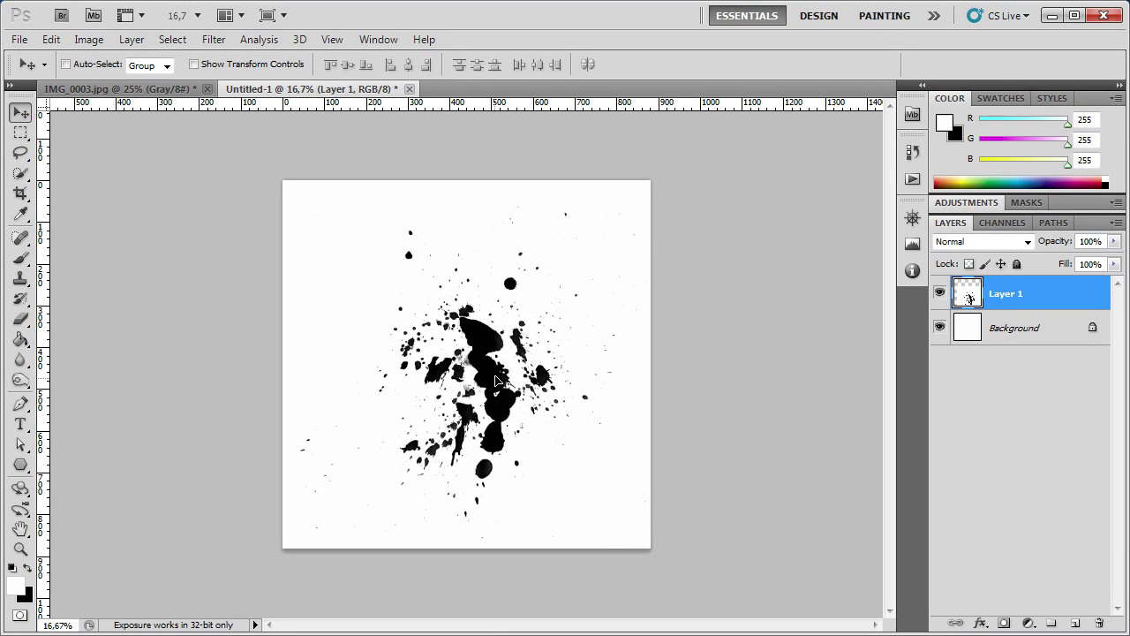
pyautogui.moveTo(497, 382)
pyautogui.mouseDown()
pyautogui.moveTo(521, 378)
pyautogui.moveTo(503, 377)
pyautogui.mouseUp()
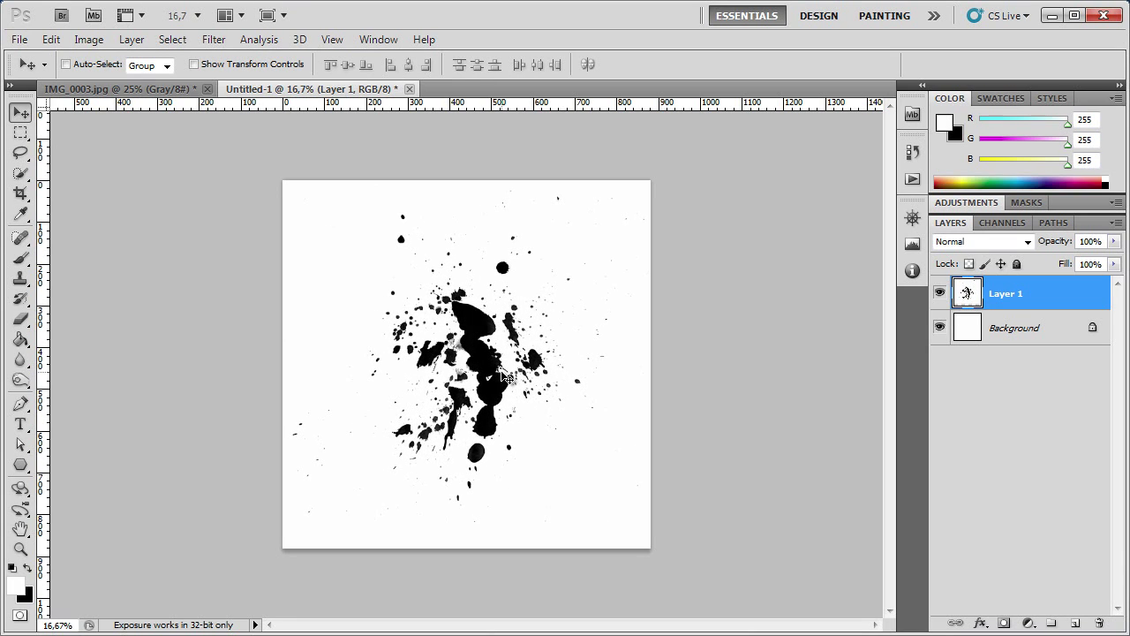
pyautogui.press('z')
pyautogui.click(466, 355)
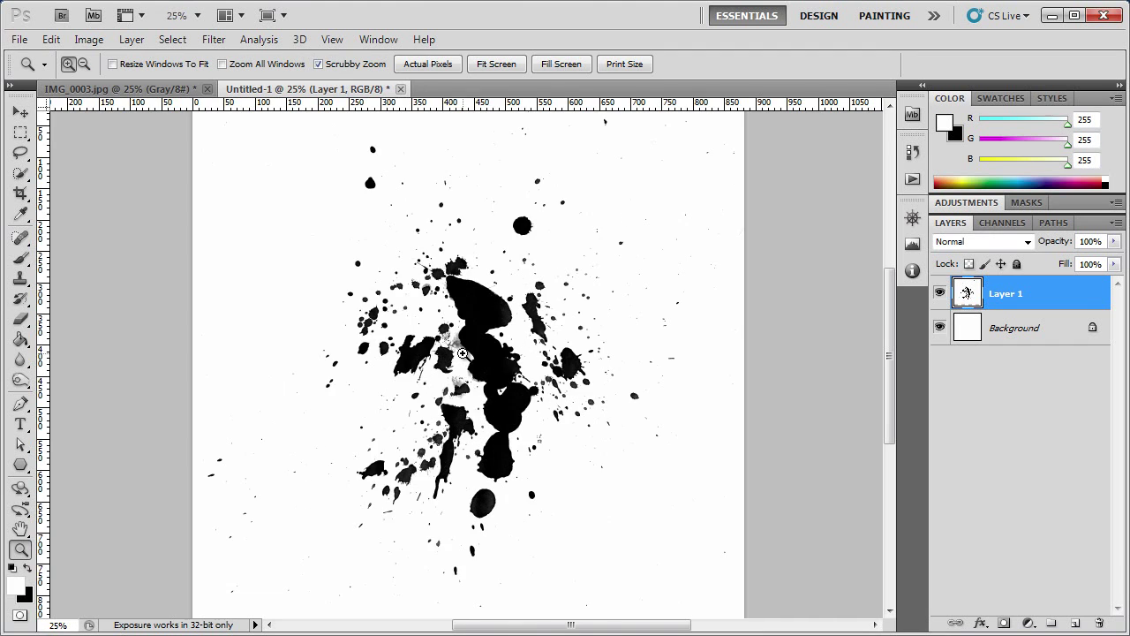
pyautogui.click(533, 320)
pyautogui.click(479, 276)
pyautogui.keyDown('alt'); pyautogui.click(459, 317); pyautogui.keyUp('alt')
pyautogui.keyDown('alt'); pyautogui.click(459, 317); pyautogui.keyUp('alt')
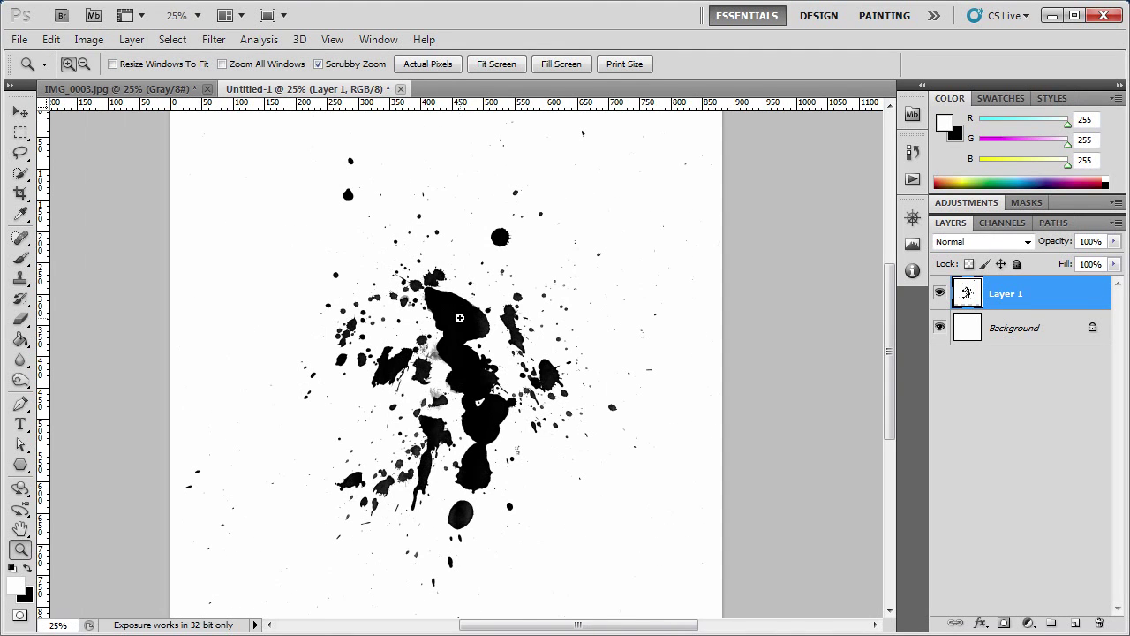
pyautogui.click(389, 395)
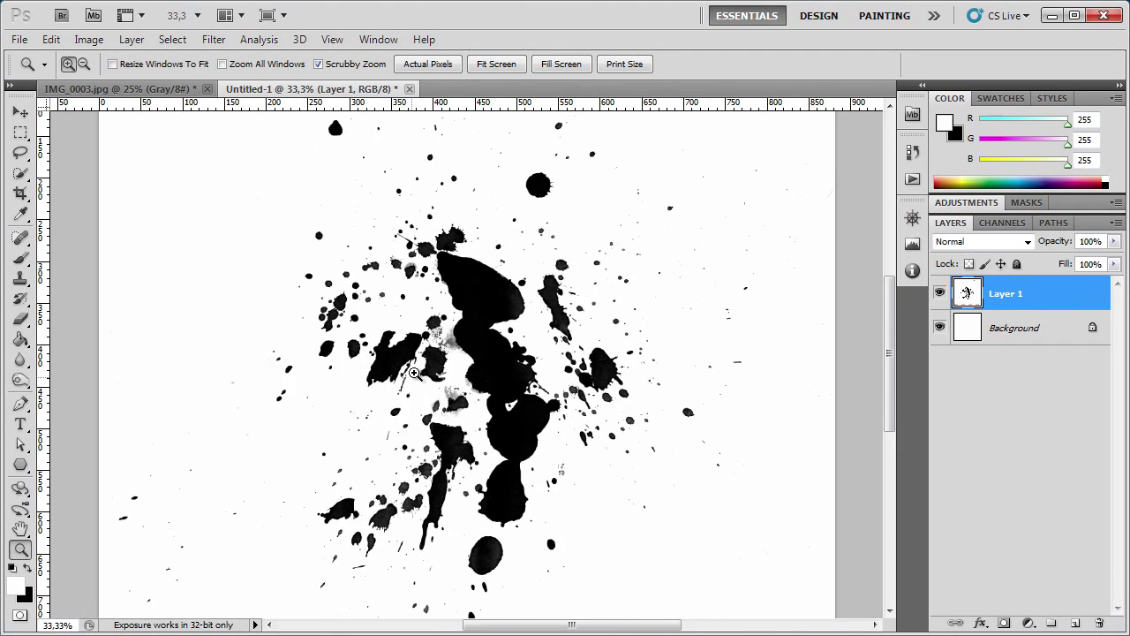
pyautogui.click(413, 369)
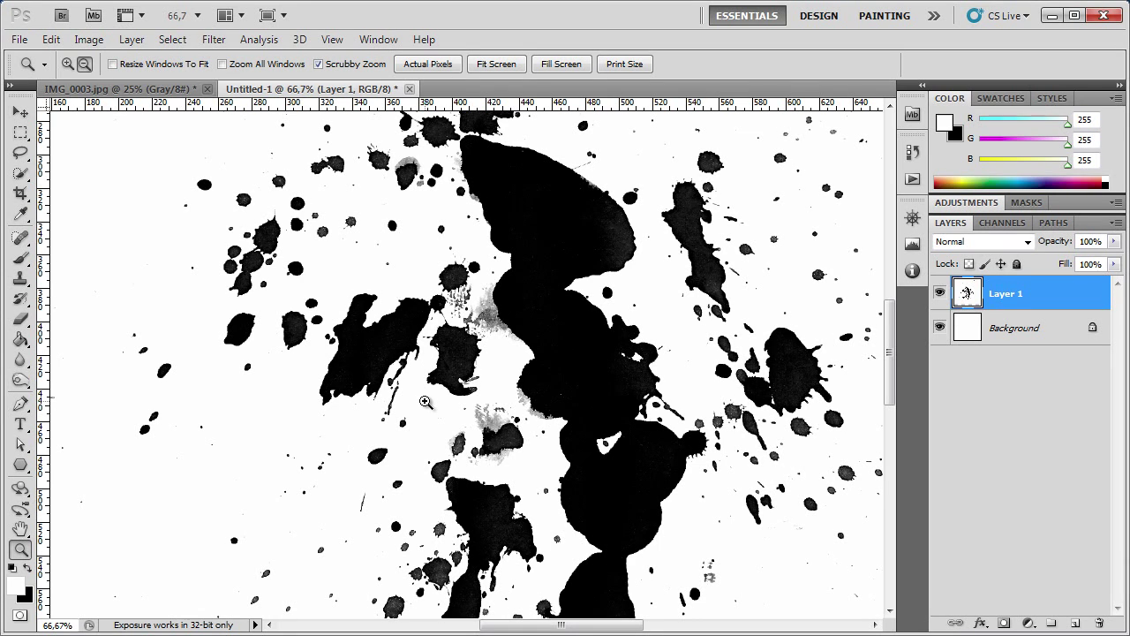
pyautogui.keyDown('alt'); pyautogui.click(424, 402); pyautogui.keyUp('alt')
pyautogui.keyDown('alt'); pyautogui.click(425, 402); pyautogui.keyUp('alt')
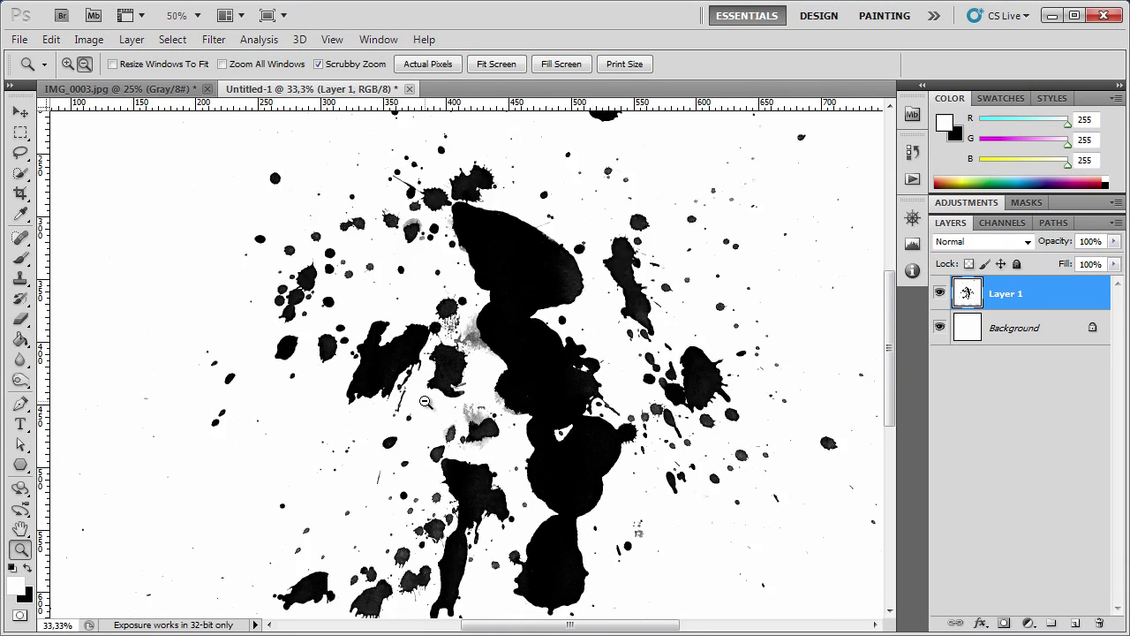
pyautogui.keyDown('alt'); pyautogui.click(425, 402); pyautogui.keyUp('alt')
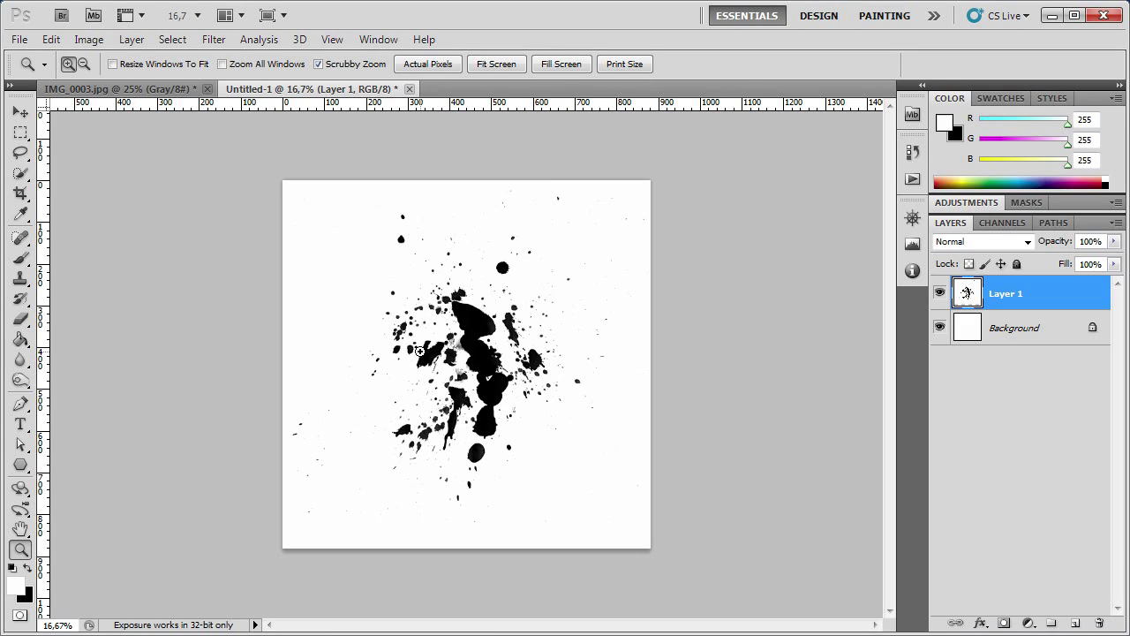
pyautogui.click(419, 351)
pyautogui.click(420, 350)
pyautogui.keyDown('alt'); pyautogui.click(520, 381); pyautogui.keyUp('alt')
pyautogui.keyDown('alt'); pyautogui.click(520, 381); pyautogui.keyUp('alt')
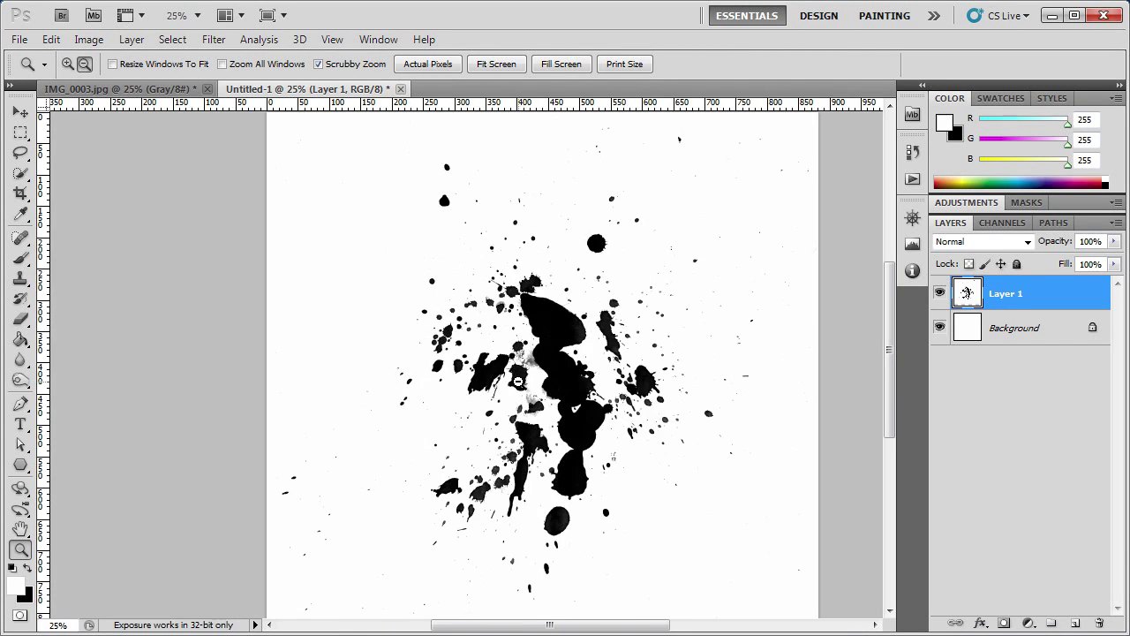
pyautogui.click(470, 365)
pyautogui.scroll(1, 471, 366)
pyautogui.scroll(2, 471, 365)
pyautogui.scroll(-3, 471, 365)
pyautogui.scroll(-3, 471, 366)
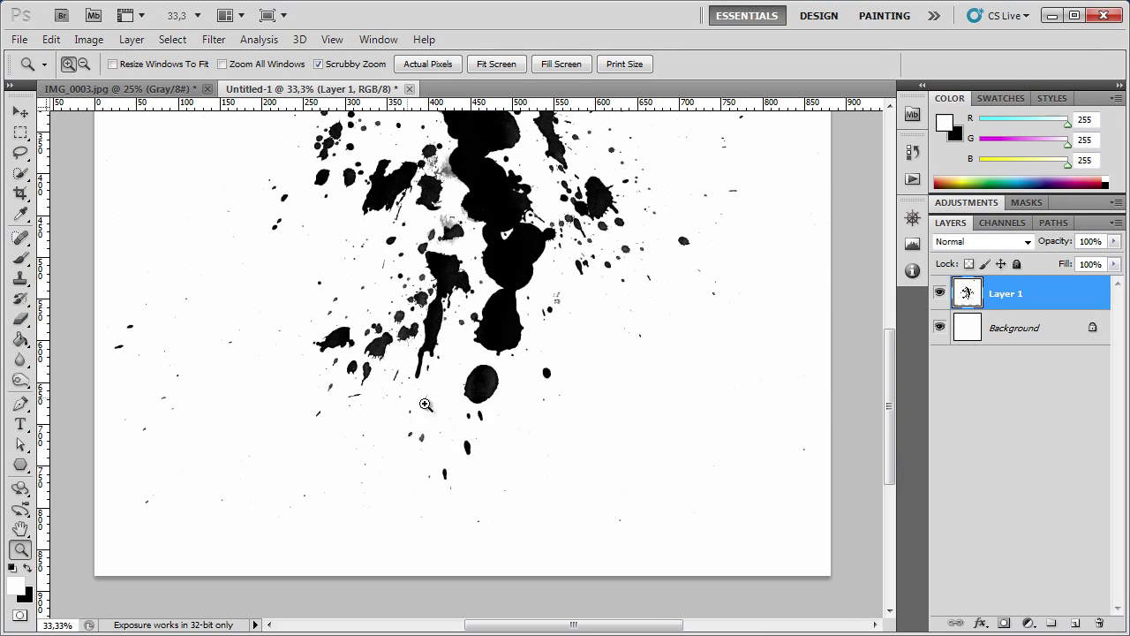
pyautogui.scroll(2, 425, 404)
pyautogui.scroll(1, 445, 354)
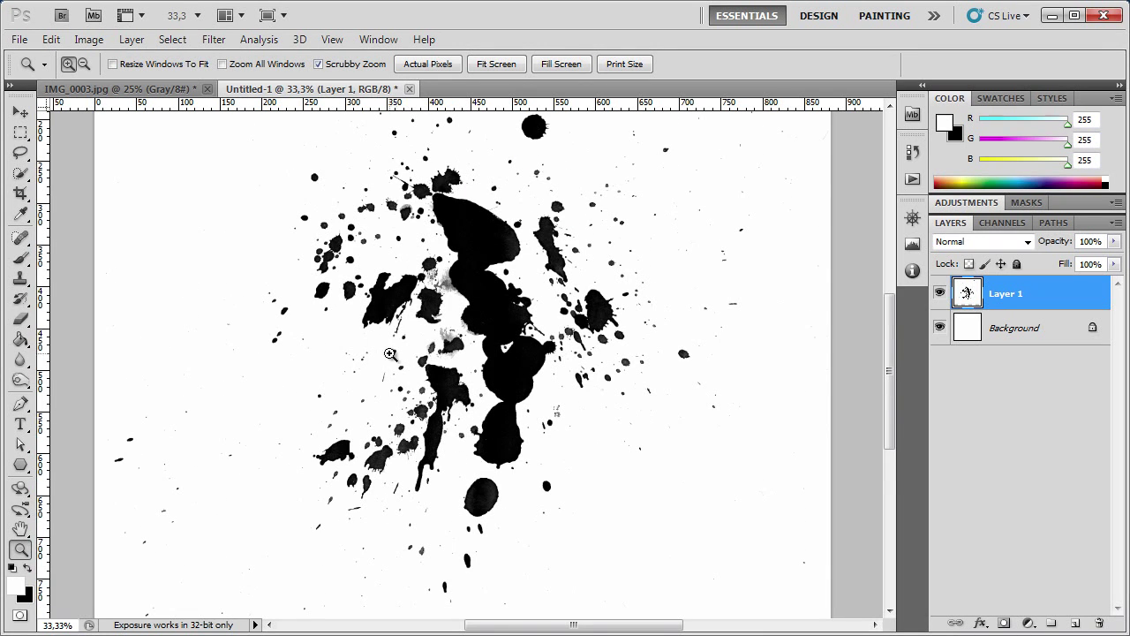
pyautogui.click(421, 337)
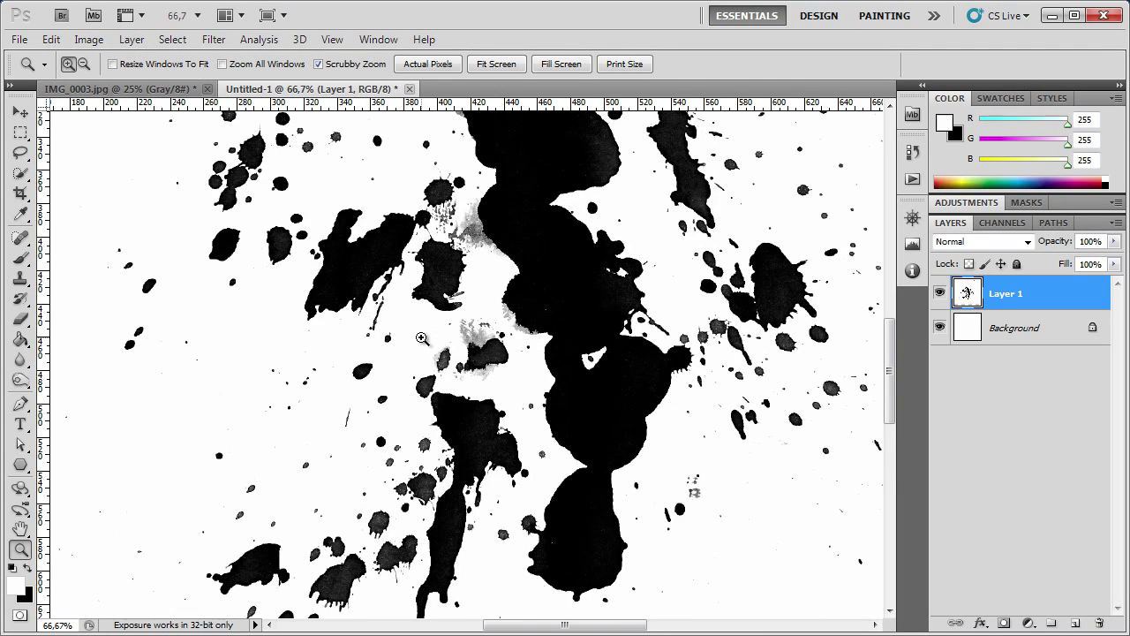
pyautogui.keyDown('alt'); pyautogui.click(422, 338); pyautogui.keyUp('alt')
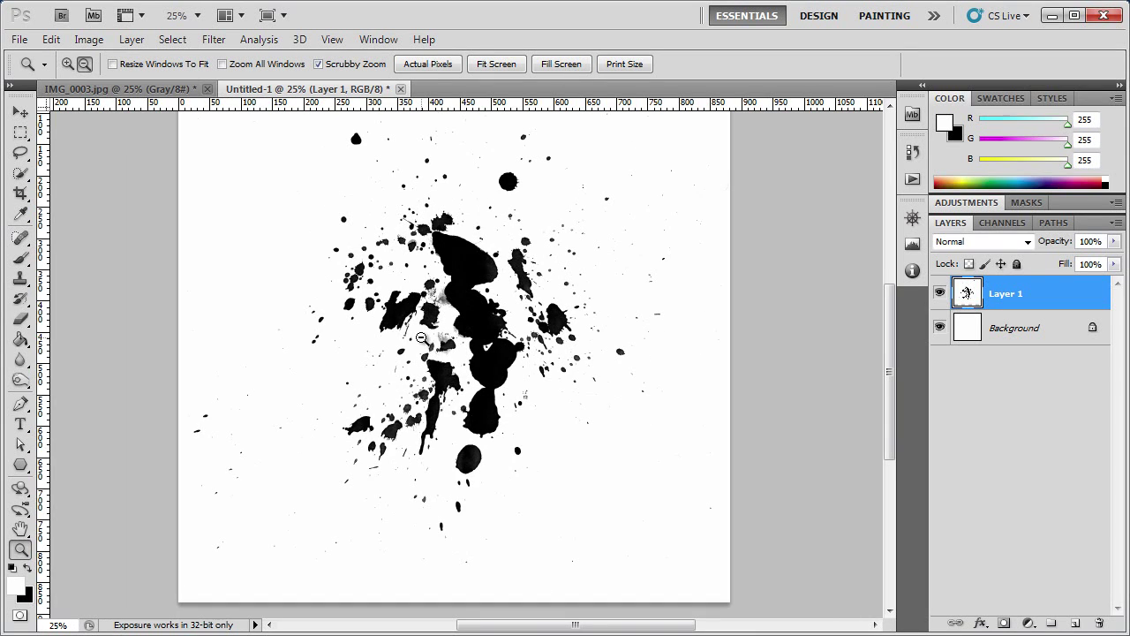
pyautogui.scroll(2, 421, 338)
pyautogui.scroll(1, 422, 338)
pyautogui.press('v')
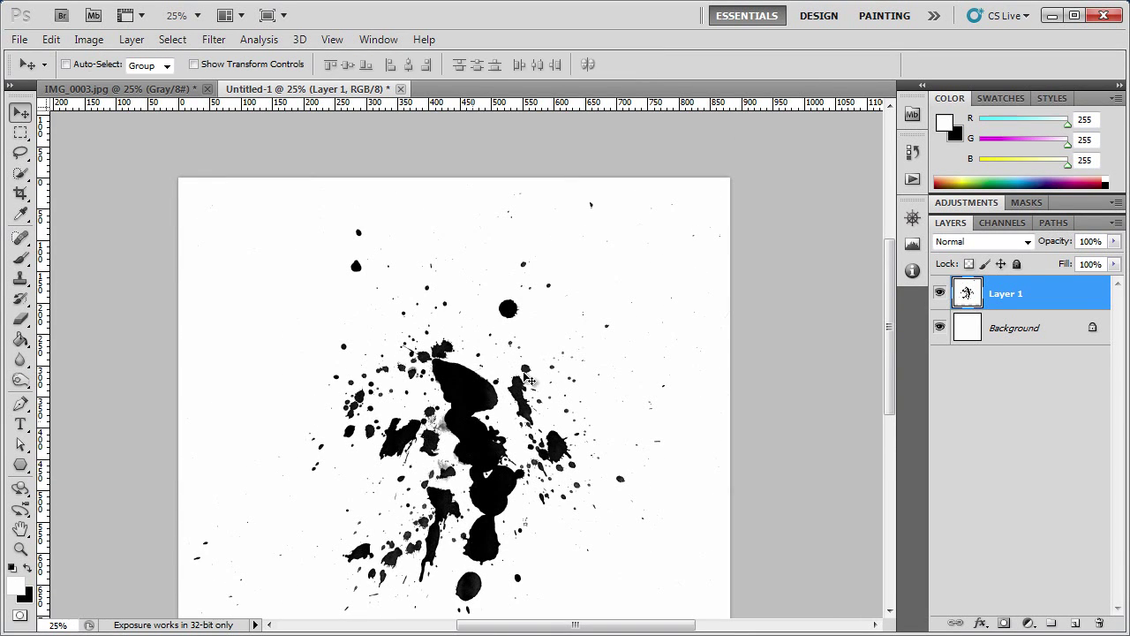
pyautogui.moveTo(891, 297)
pyautogui.mouseDown()
pyautogui.moveTo(887, 358)
pyautogui.moveTo(874, 315)
pyautogui.mouseUp()
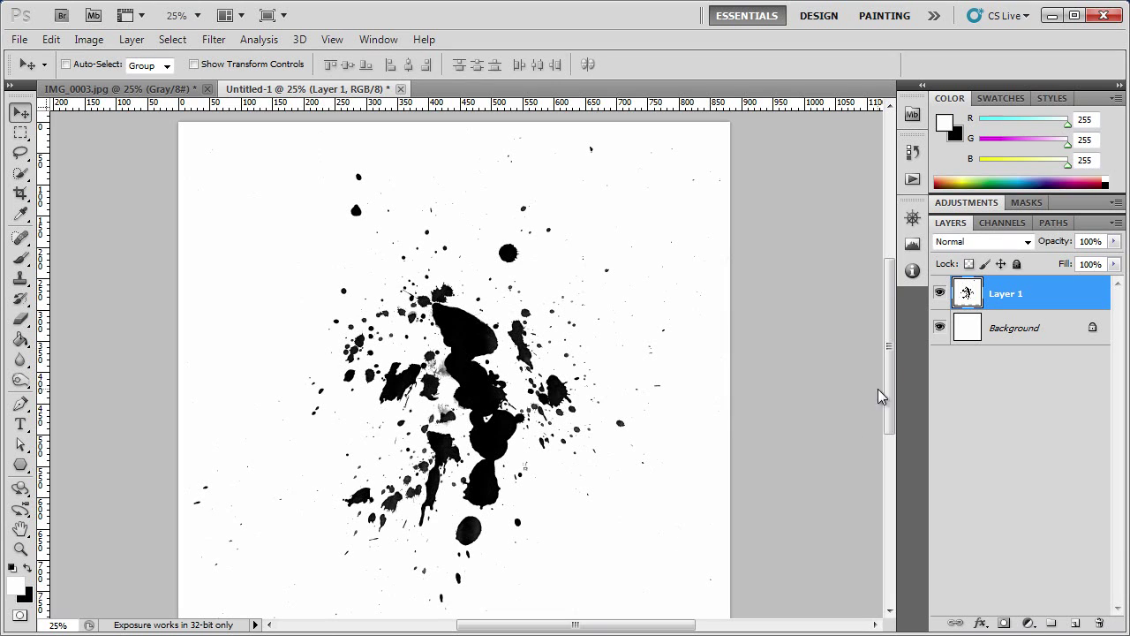
pyautogui.moveTo(878, 396); pyautogui.dragTo(880, 446)
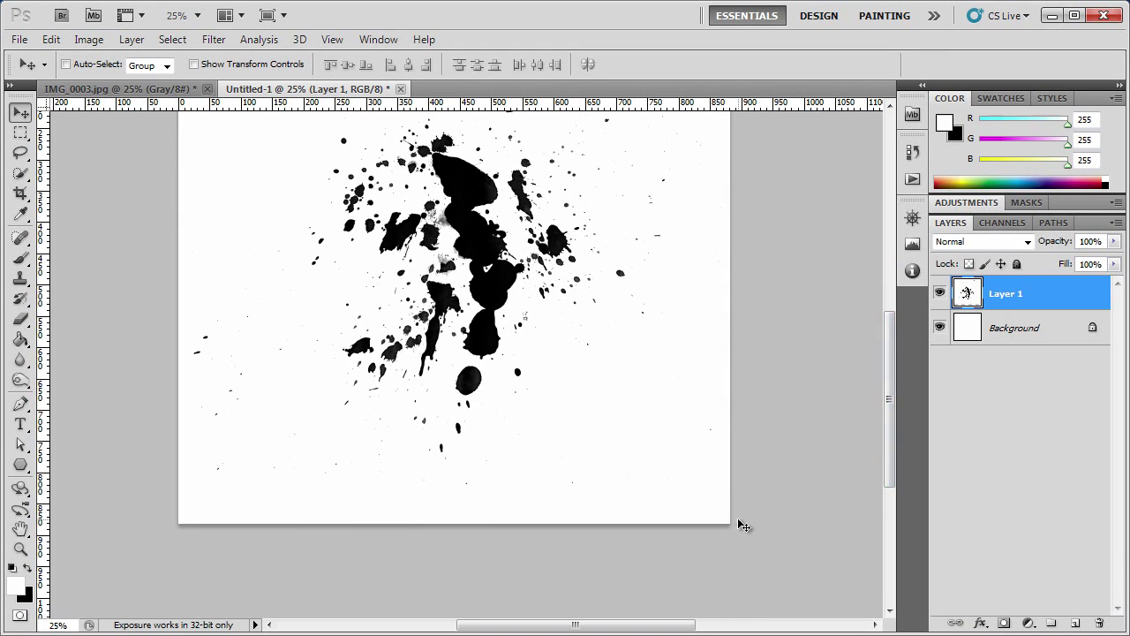
pyautogui.moveTo(889, 395); pyautogui.dragTo(884, 305)
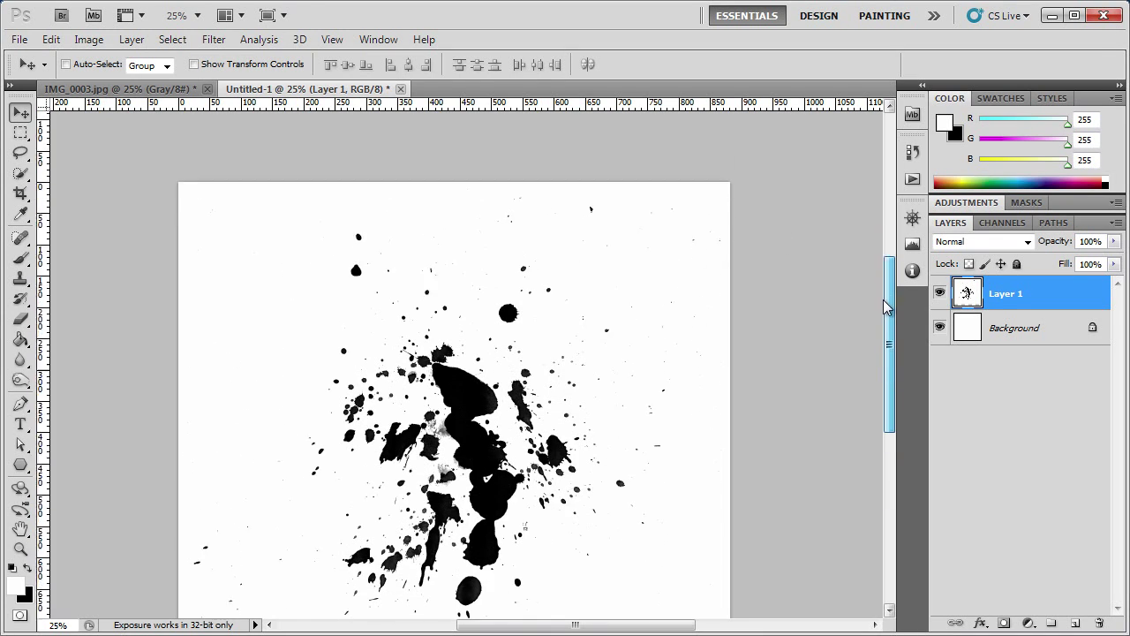
pyautogui.moveTo(886, 307); pyautogui.dragTo(880, 296)
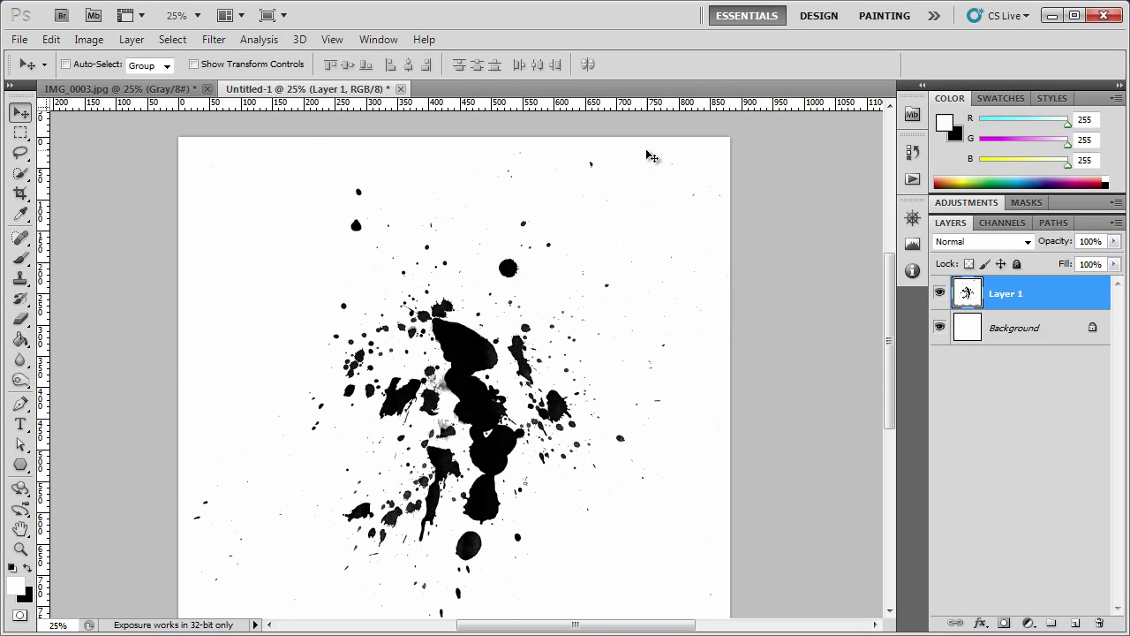
pyautogui.moveTo(889, 341)
pyautogui.mouseDown()
pyautogui.moveTo(892, 402)
pyautogui.moveTo(889, 306)
pyautogui.mouseUp()
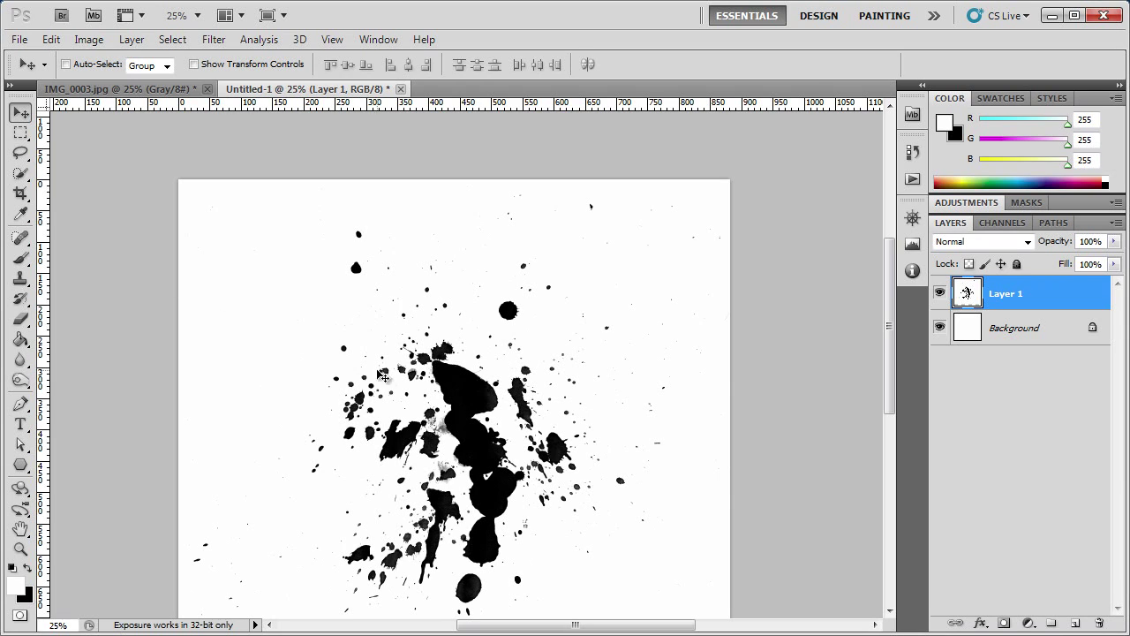
# - Choose the plain Eraser tool and adjust its brush size in the brush picker
pyautogui.click(26, 327)
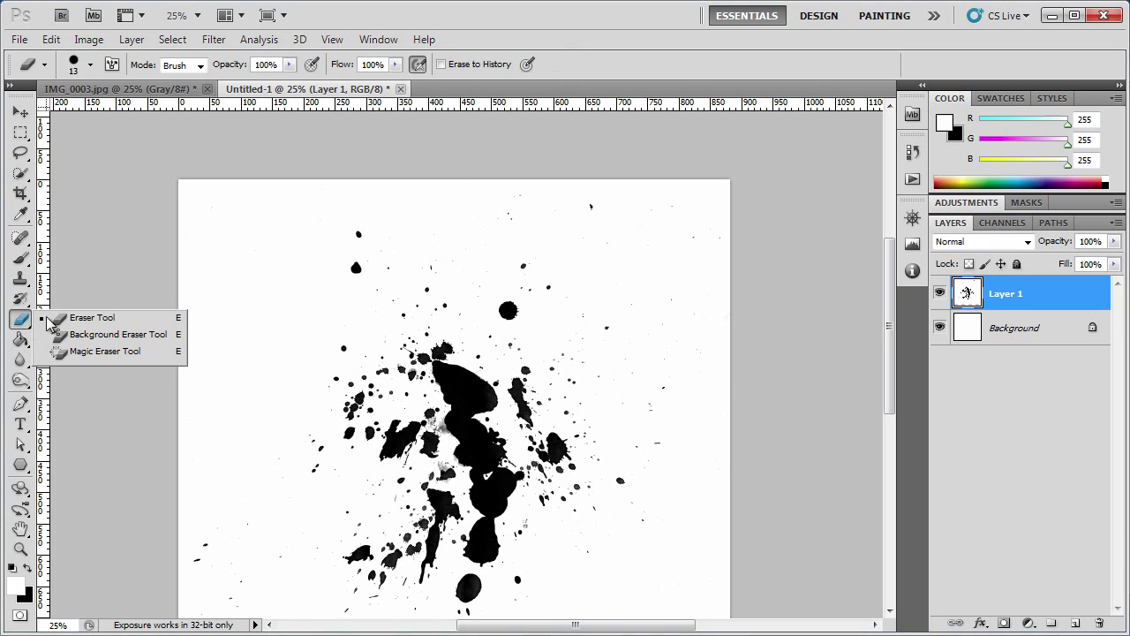
pyautogui.click(89, 319)
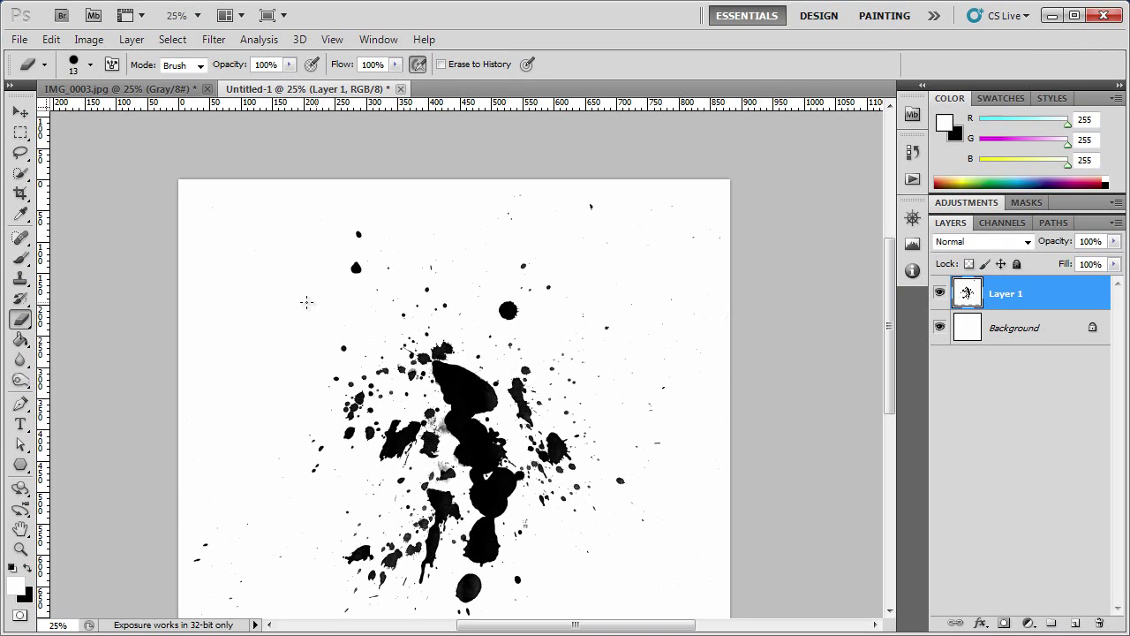
pyautogui.rightClick(427, 296)
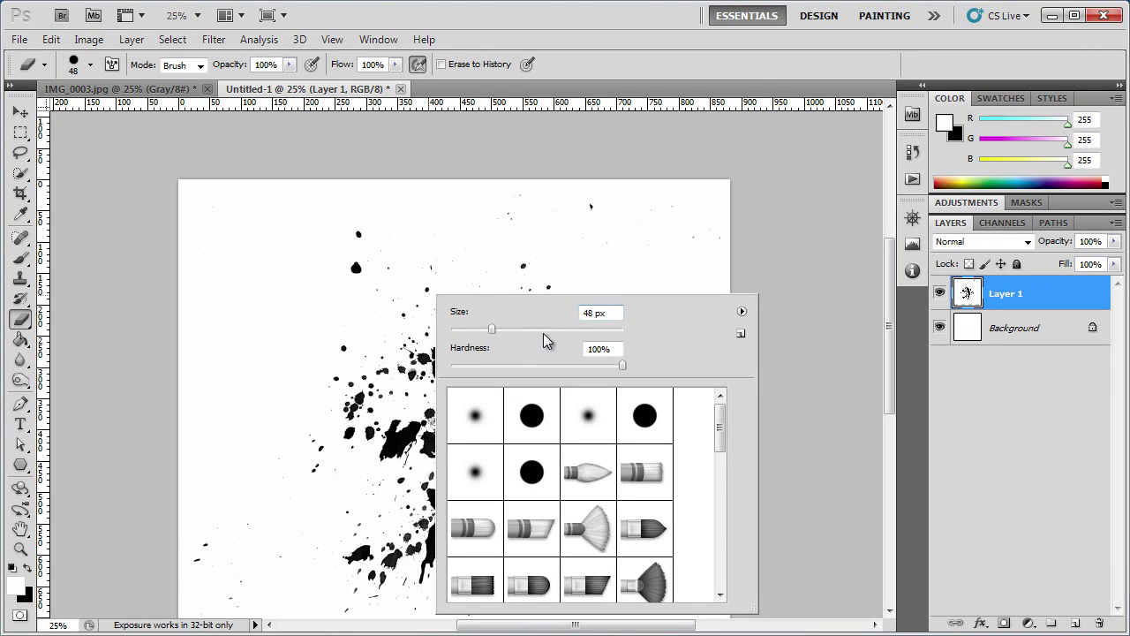
pyautogui.moveTo(555, 327); pyautogui.dragTo(551, 326)
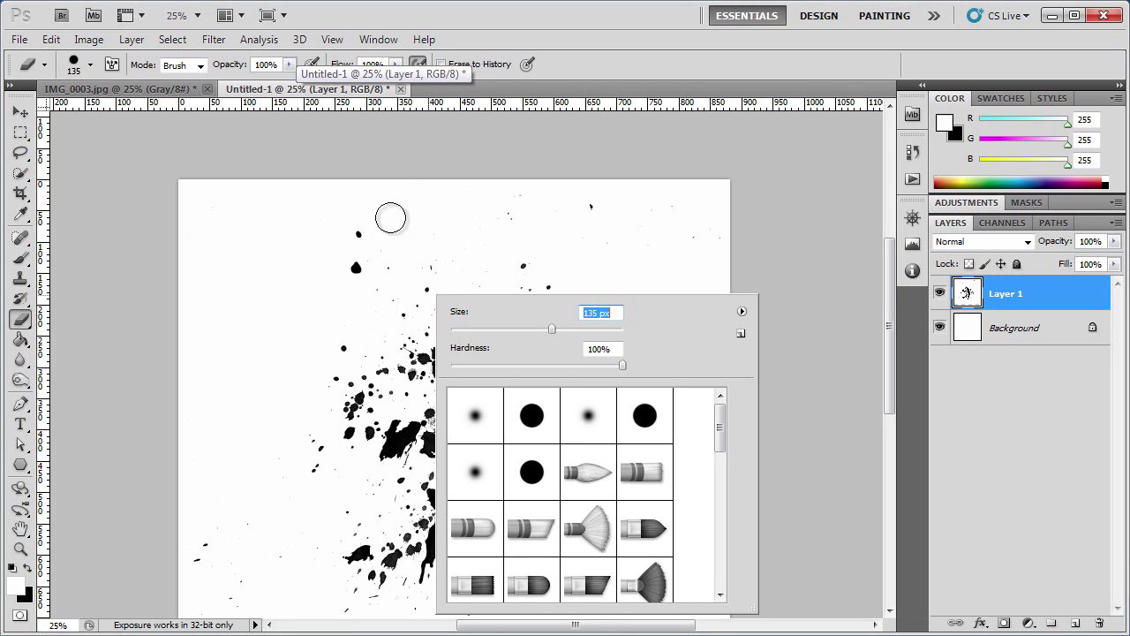
pyautogui.rightClick(375, 249)
pyautogui.rightClick(339, 226)
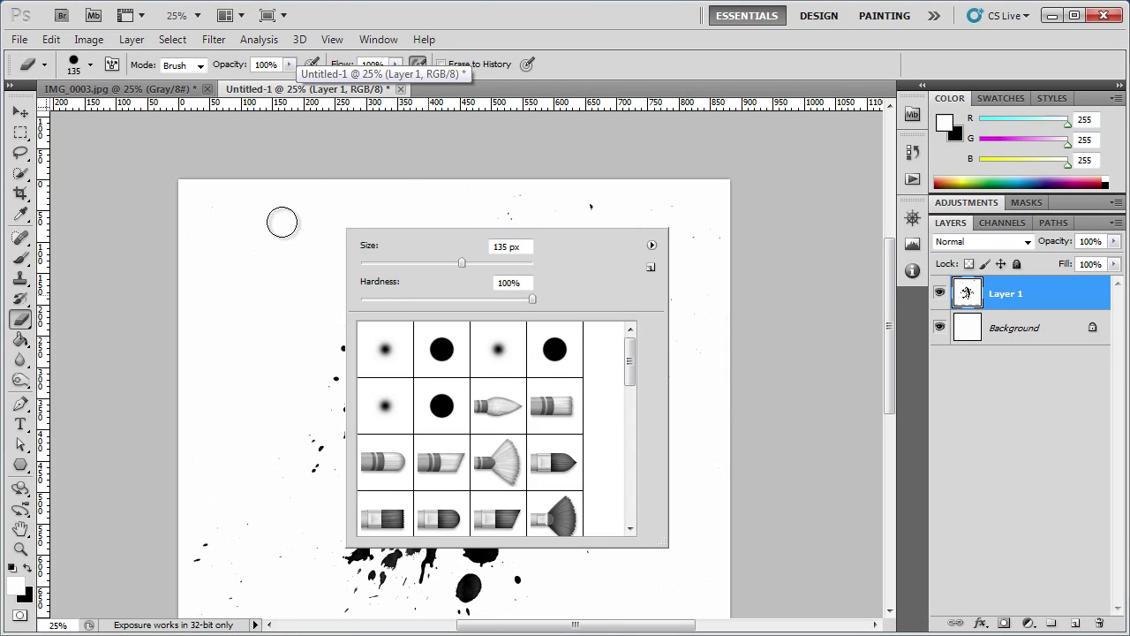
pyautogui.rightClick(282, 223)
pyautogui.moveTo(422, 254); pyautogui.dragTo(421, 275)
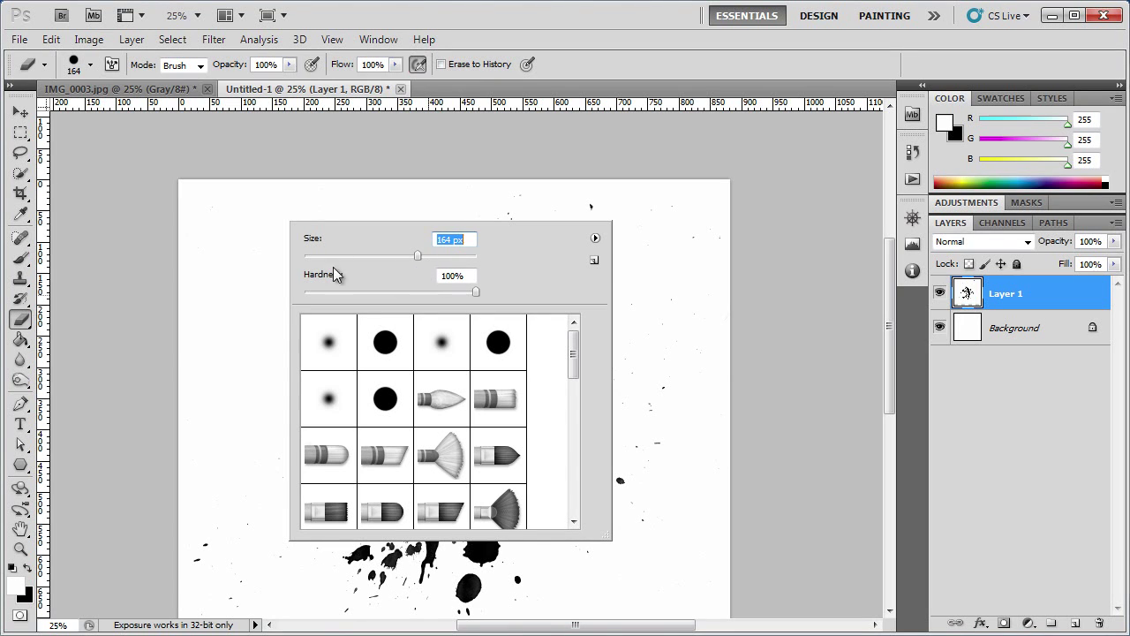
pyautogui.click(91, 65)
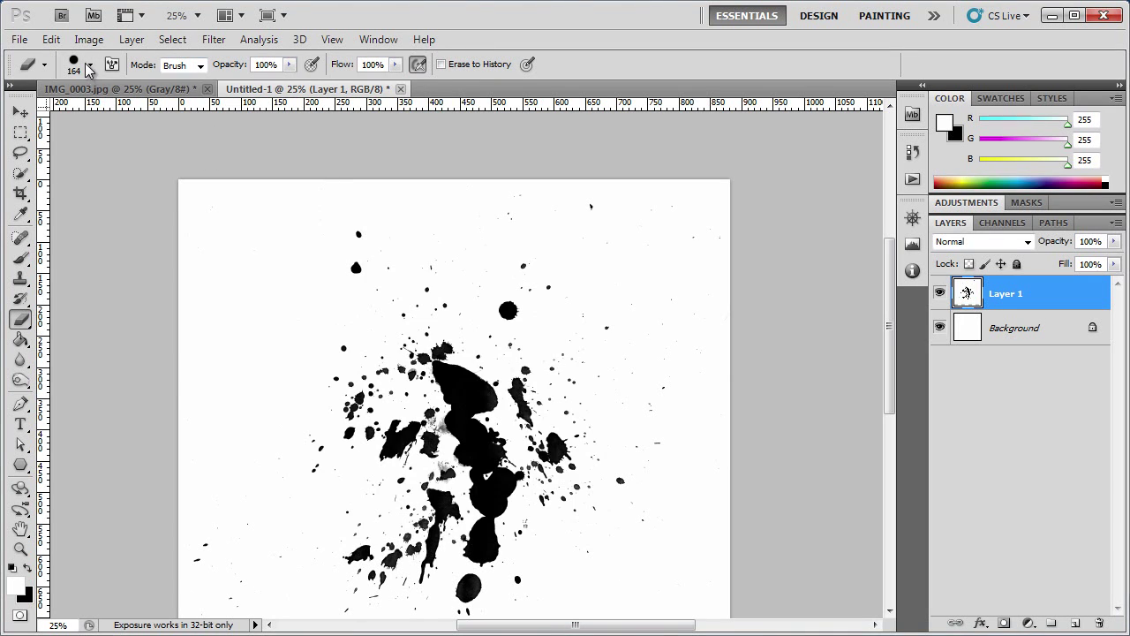
pyautogui.click(91, 65)
pyautogui.moveTo(140, 113); pyautogui.dragTo(151, 121)
pyautogui.press('Return')
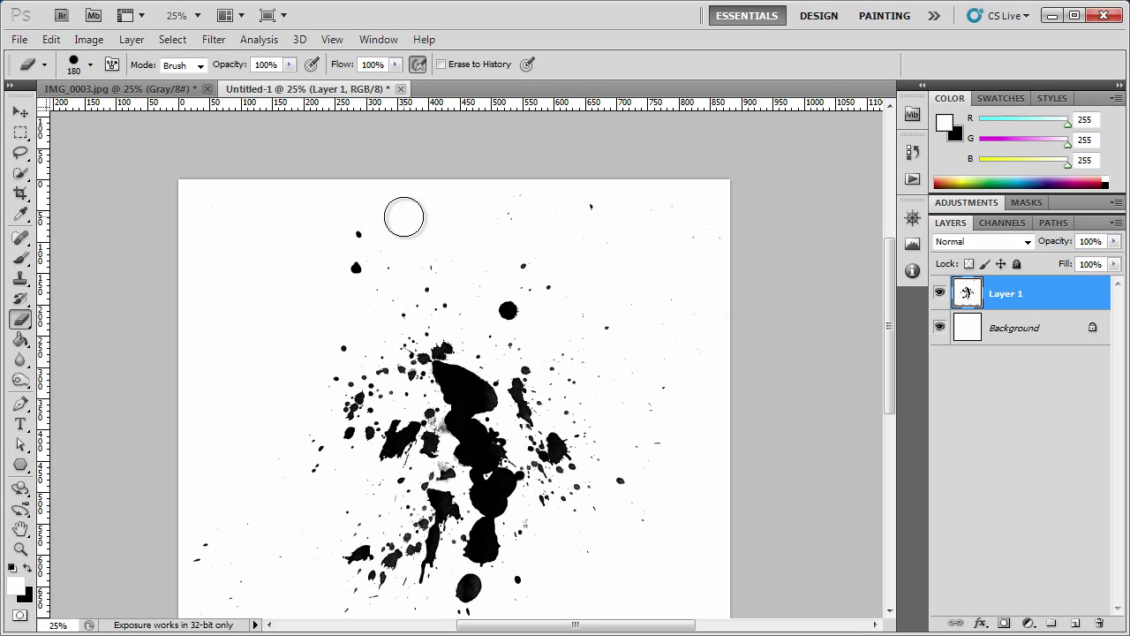
# - Fine-tune the eraser brush with the [ and ] shortcuts until it settles at 300 px
pyautogui.press('[')
pyautogui.press('[')
pyautogui.press('[')
pyautogui.press('[')
pyautogui.press('[')
pyautogui.press(']')
pyautogui.press(']')
pyautogui.press(']')
pyautogui.click(90, 64)
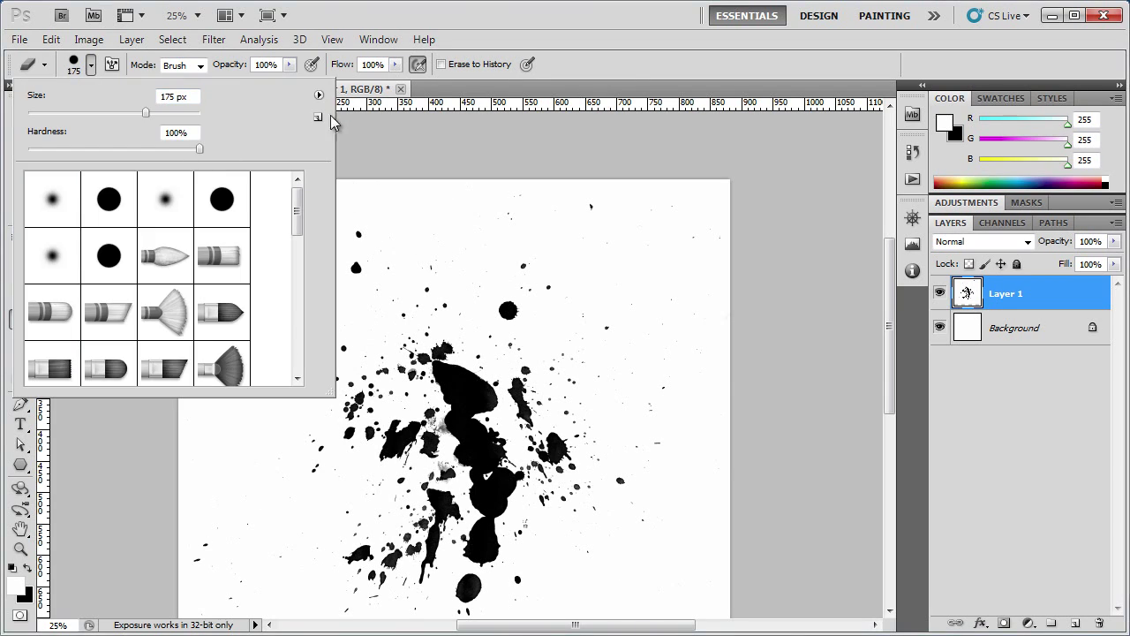
pyautogui.press('Return')
pyautogui.press('[')
pyautogui.press('[')
pyautogui.press('[')
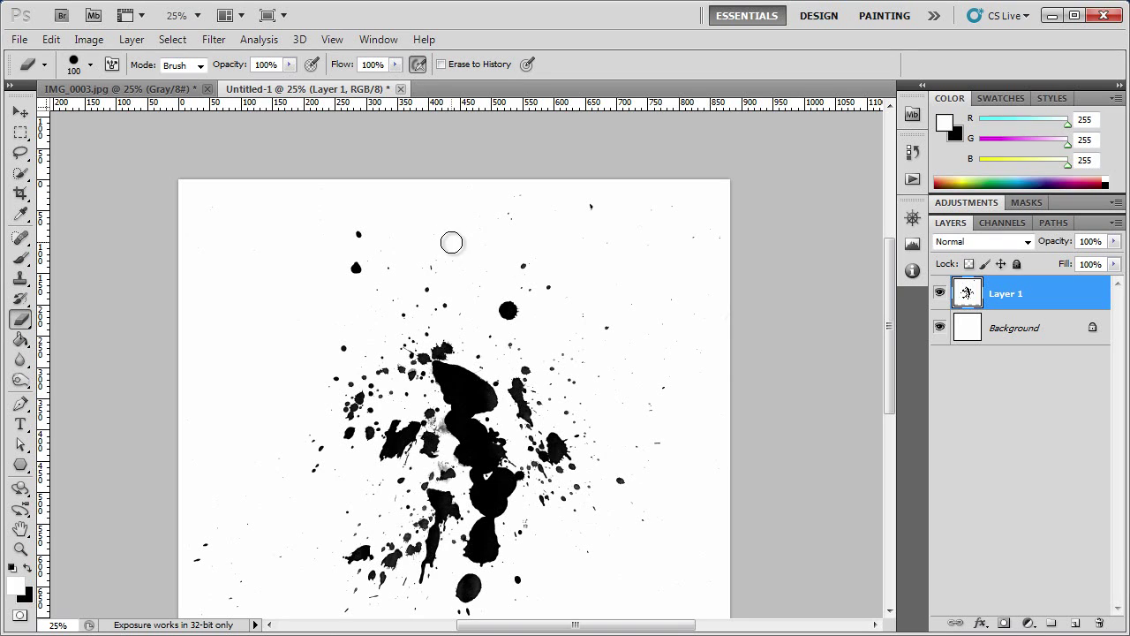
pyautogui.press(']')
pyautogui.press(']')
pyautogui.press(']')
pyautogui.press(']')
pyautogui.press(']')
pyautogui.press(']')
pyautogui.press(']')
pyautogui.press(']')
pyautogui.press(']')
pyautogui.press('[')
pyautogui.press('[')
pyautogui.press('[')
pyautogui.press('[')
pyautogui.press('[')
pyautogui.press('[')
pyautogui.press('[')
pyautogui.press('[')
pyautogui.press('[')
pyautogui.press(']')
pyautogui.press(']')
pyautogui.press(']')
pyautogui.press(']')
pyautogui.press(']')
pyautogui.press(']')
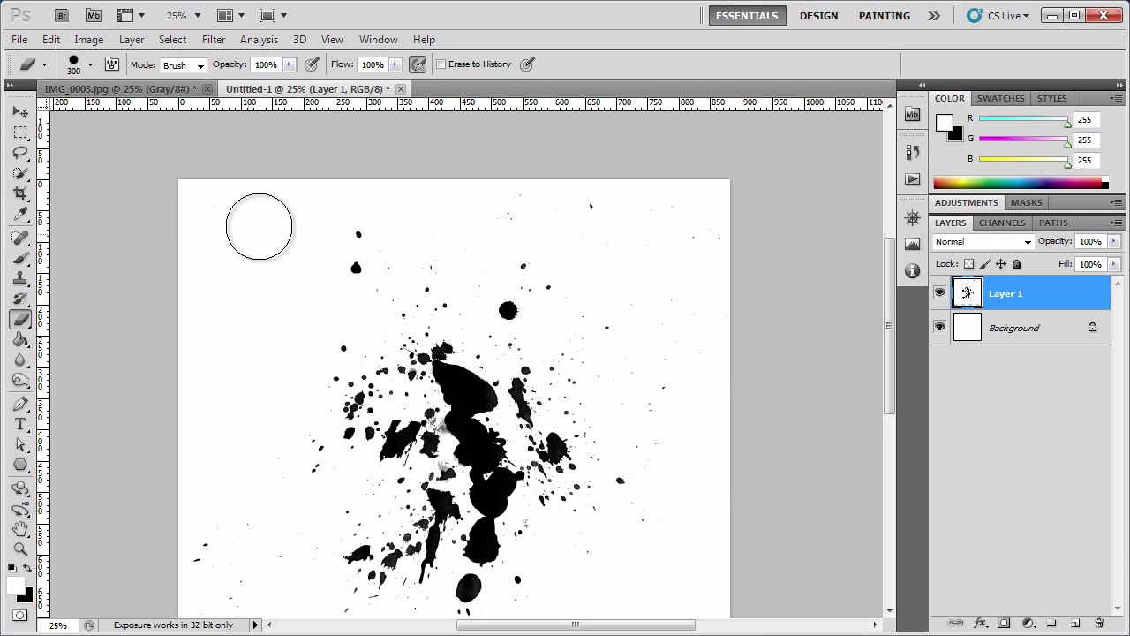
# - Set the Eraser to 30% opacity with lowered flow, and look over the splatter to the canvas bottom
pyautogui.click(288, 65)
pyautogui.click(288, 65)
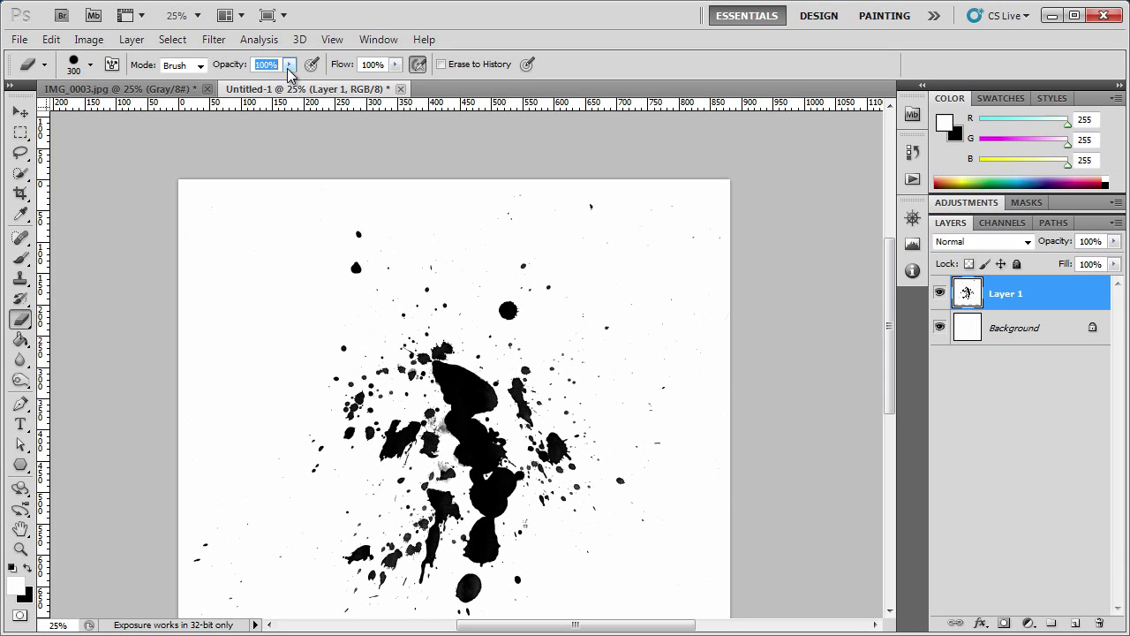
pyautogui.write('1')
pyautogui.click(19, 113)
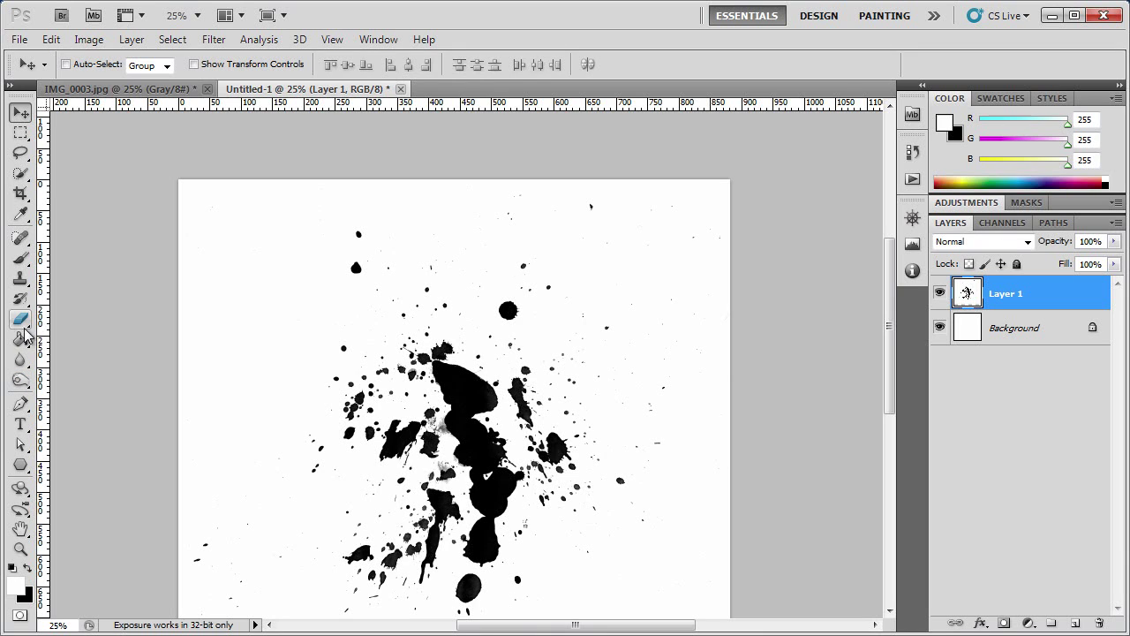
pyautogui.press('e')
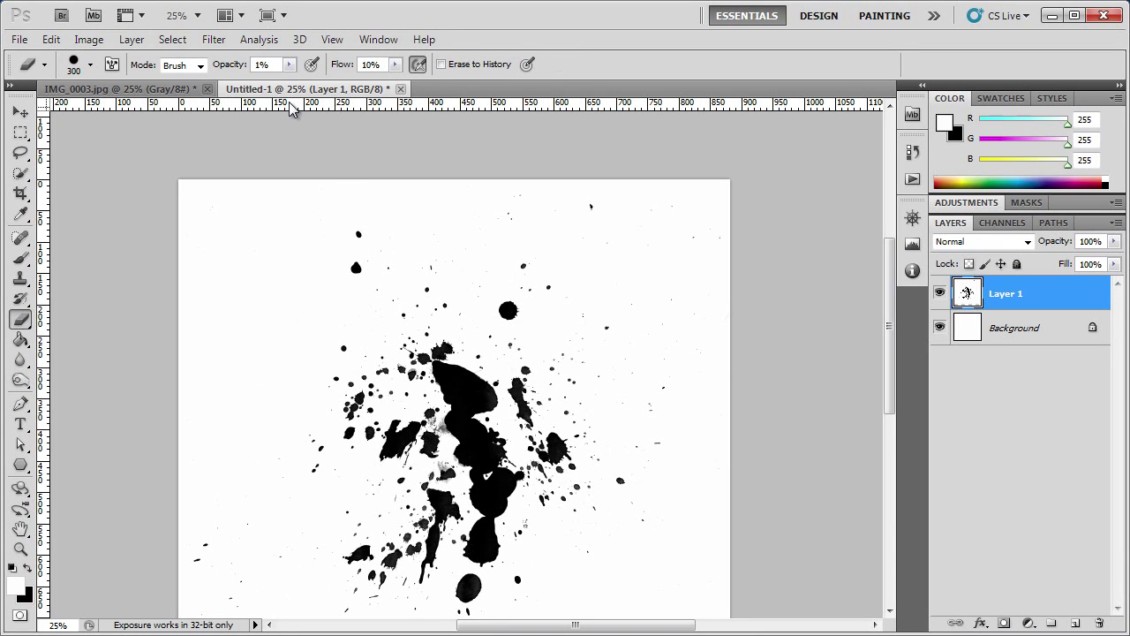
pyautogui.press('2')
pyautogui.press('3')
pyautogui.press('1')
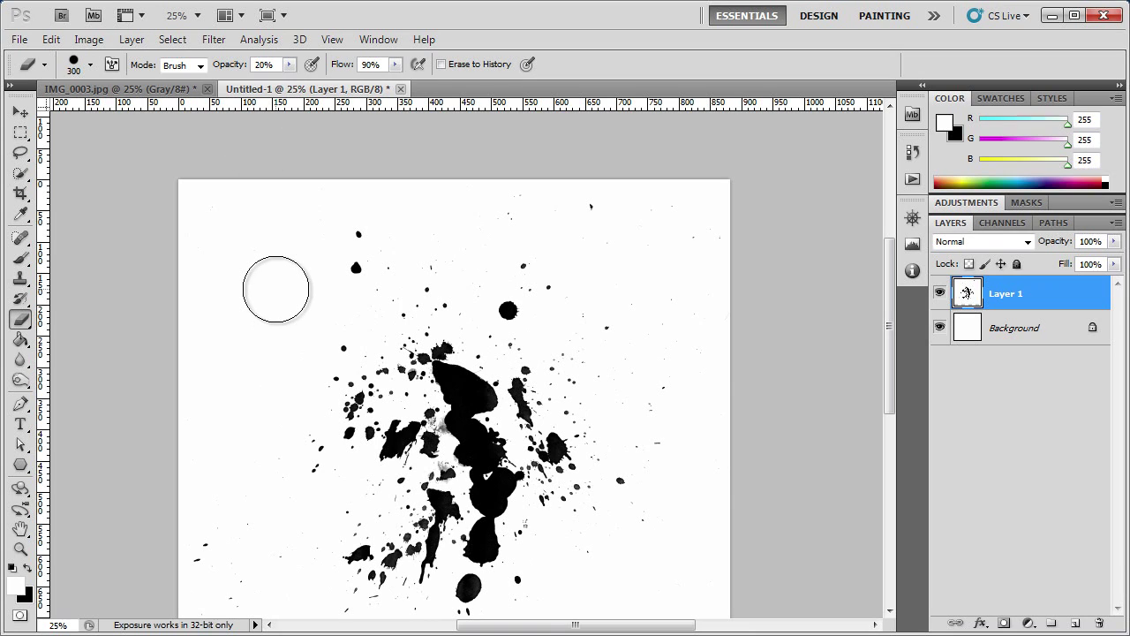
pyautogui.press('2')
pyautogui.press('3')
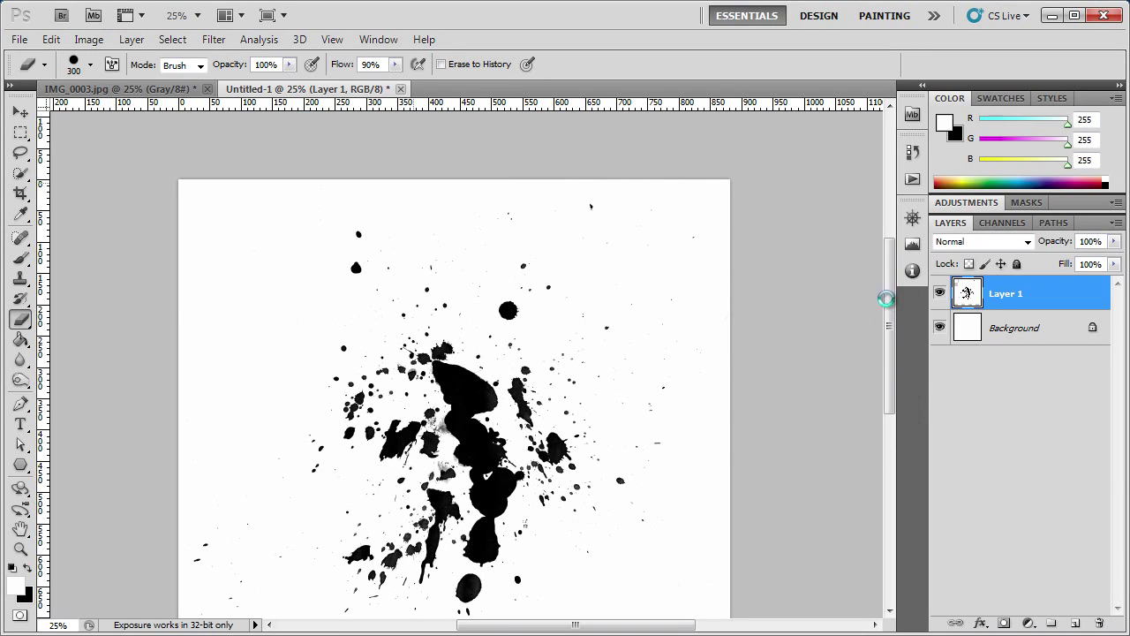
pyautogui.moveTo(889, 300); pyautogui.dragTo(889, 375)
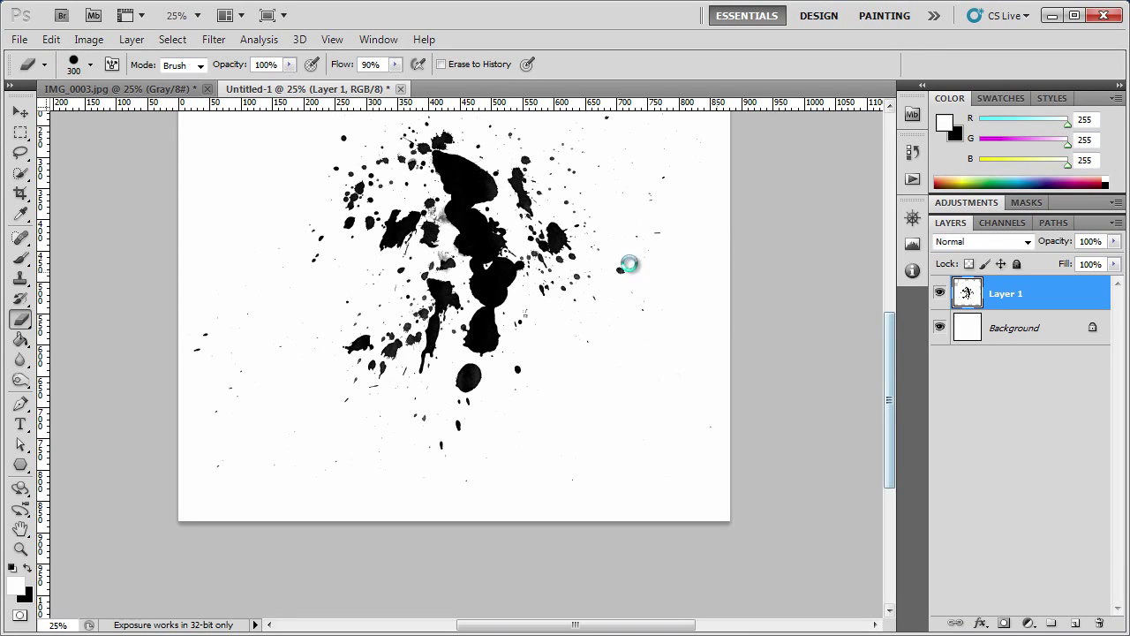
# - Toggle visibility of the splatter layer and the white Background layer in the Layers panel
pyautogui.moveTo(890, 399); pyautogui.dragTo(888, 359)
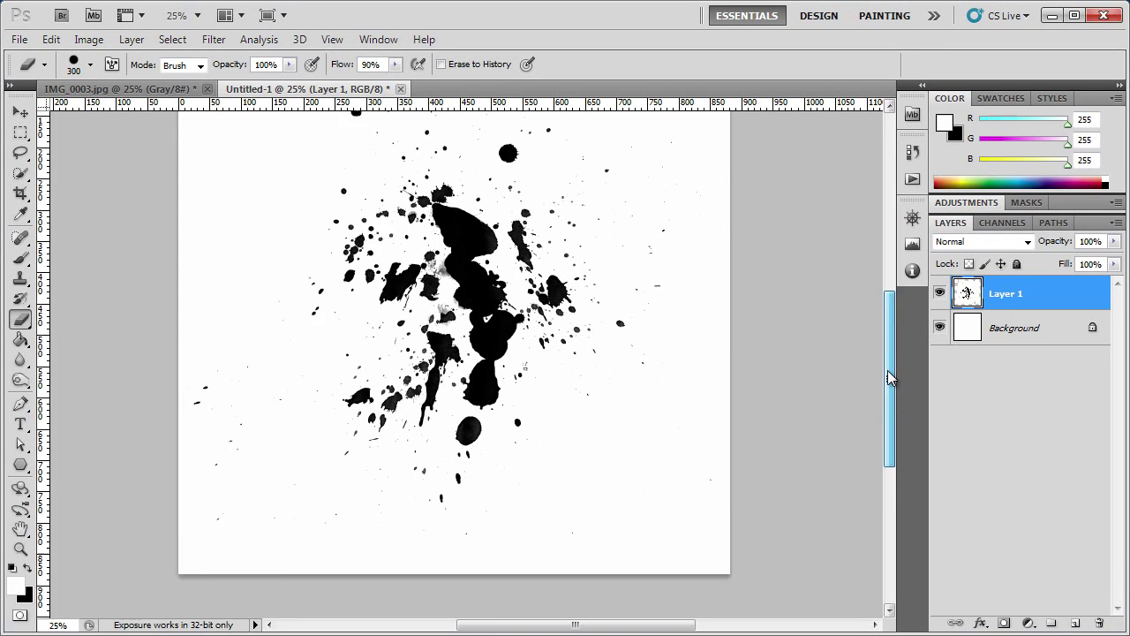
pyautogui.click(939, 293)
pyautogui.click(940, 327)
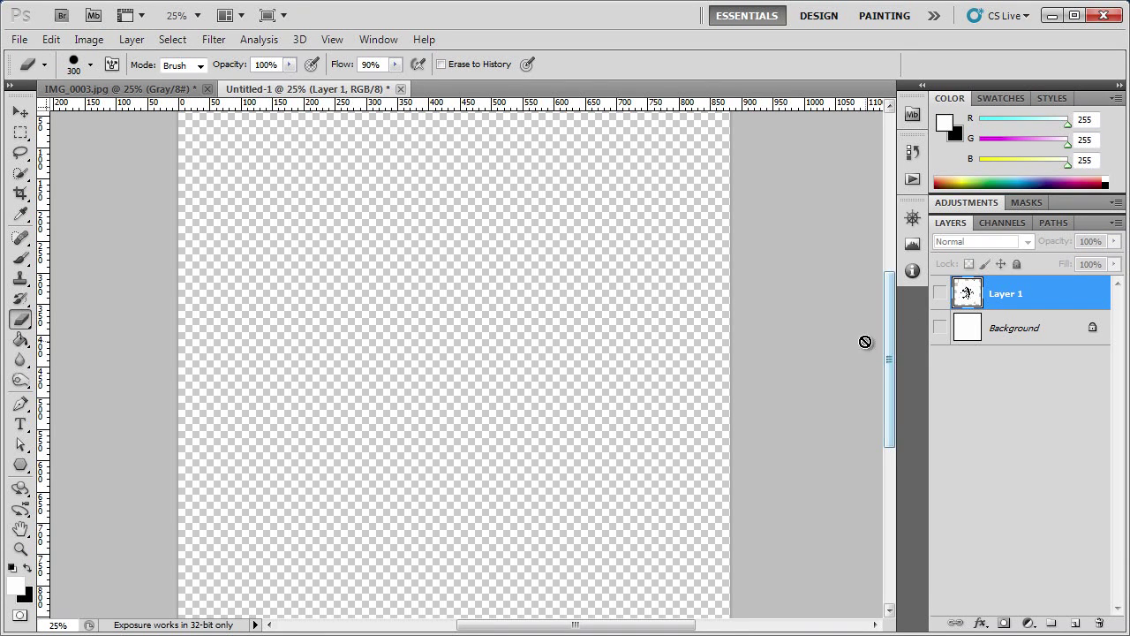
pyautogui.moveTo(883, 308)
pyautogui.mouseDown()
pyautogui.moveTo(891, 362)
pyautogui.moveTo(872, 327)
pyautogui.mouseUp()
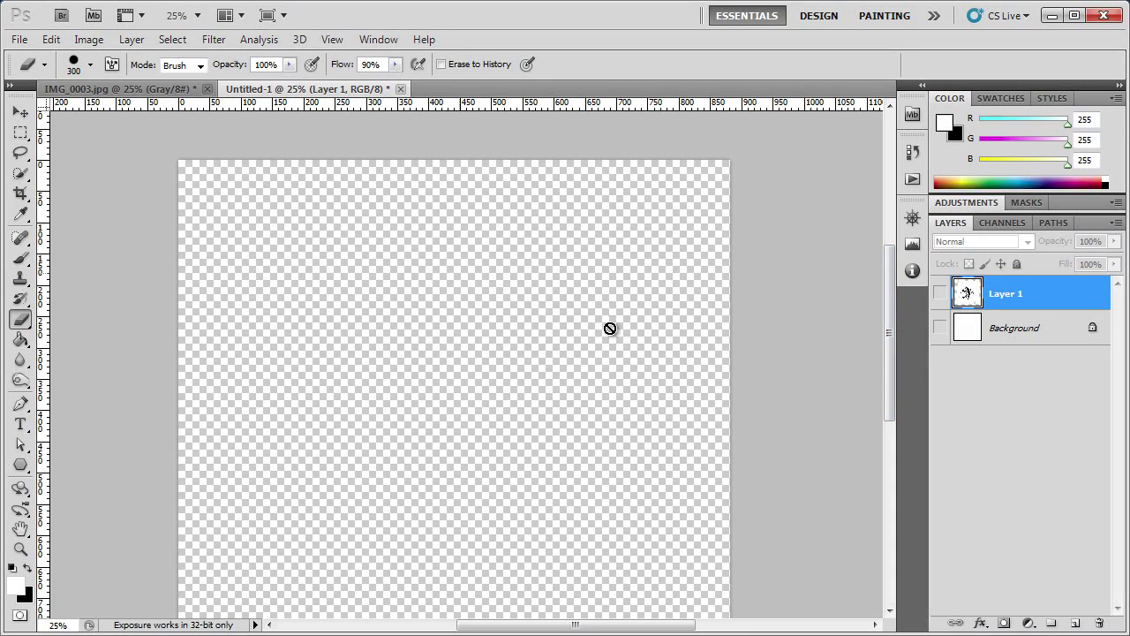
pyautogui.moveTo(888, 303)
pyautogui.mouseDown()
pyautogui.moveTo(890, 367)
pyautogui.moveTo(882, 295)
pyautogui.moveTo(958, 303)
pyautogui.mouseUp()
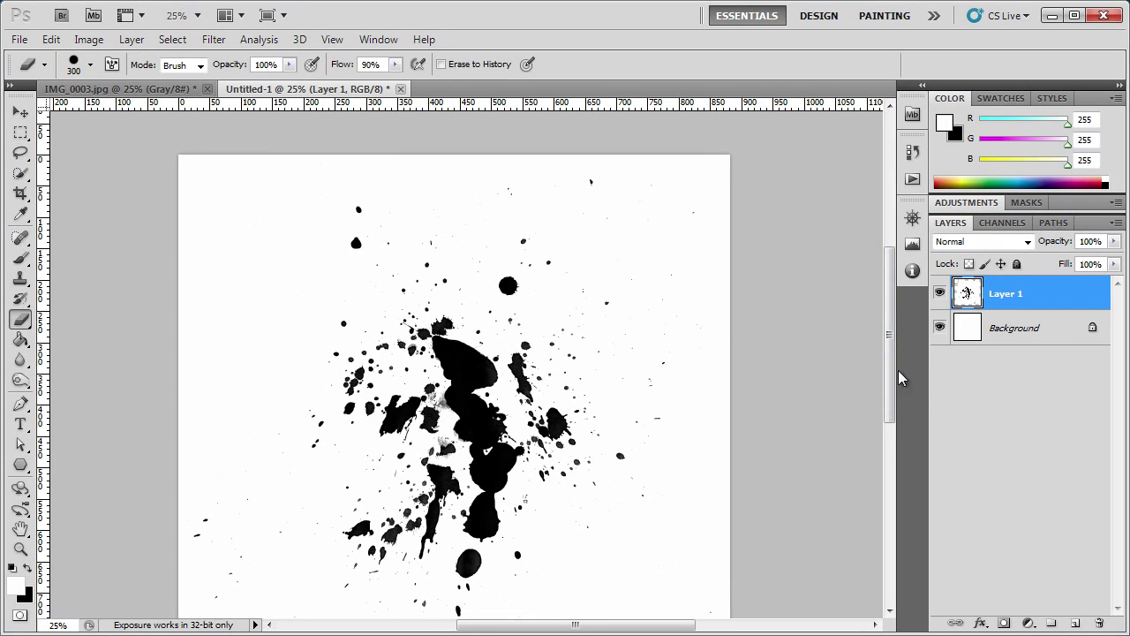
# - With Background hidden, erase the white areas along the canvas top, then show Background again
pyautogui.click(940, 326)
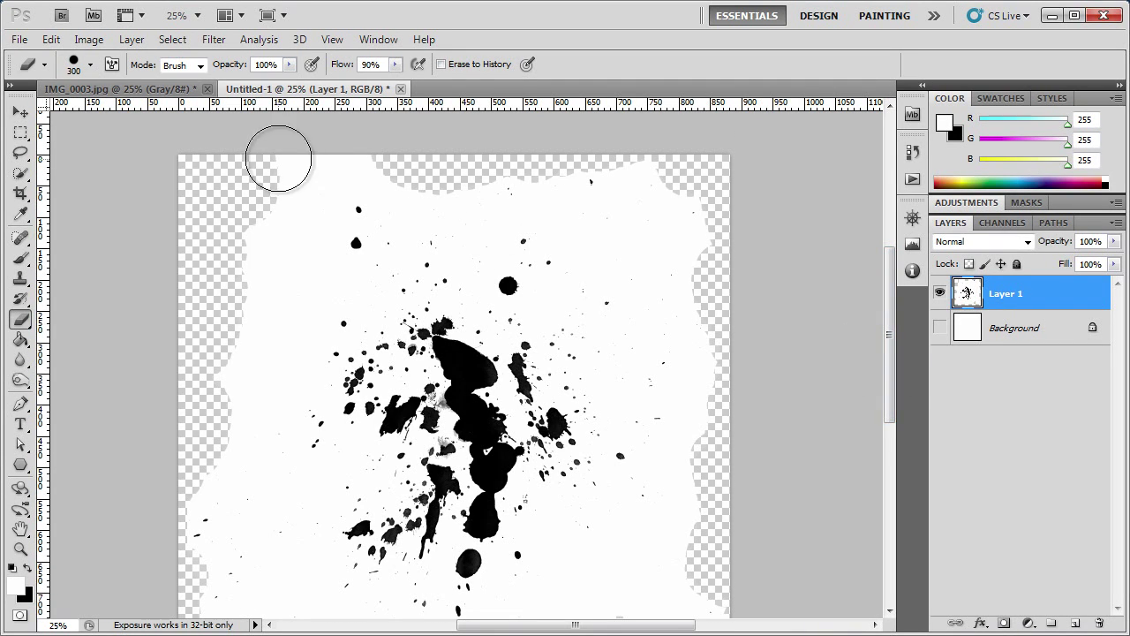
pyautogui.moveTo(278, 158); pyautogui.dragTo(383, 141)
pyautogui.click(940, 327)
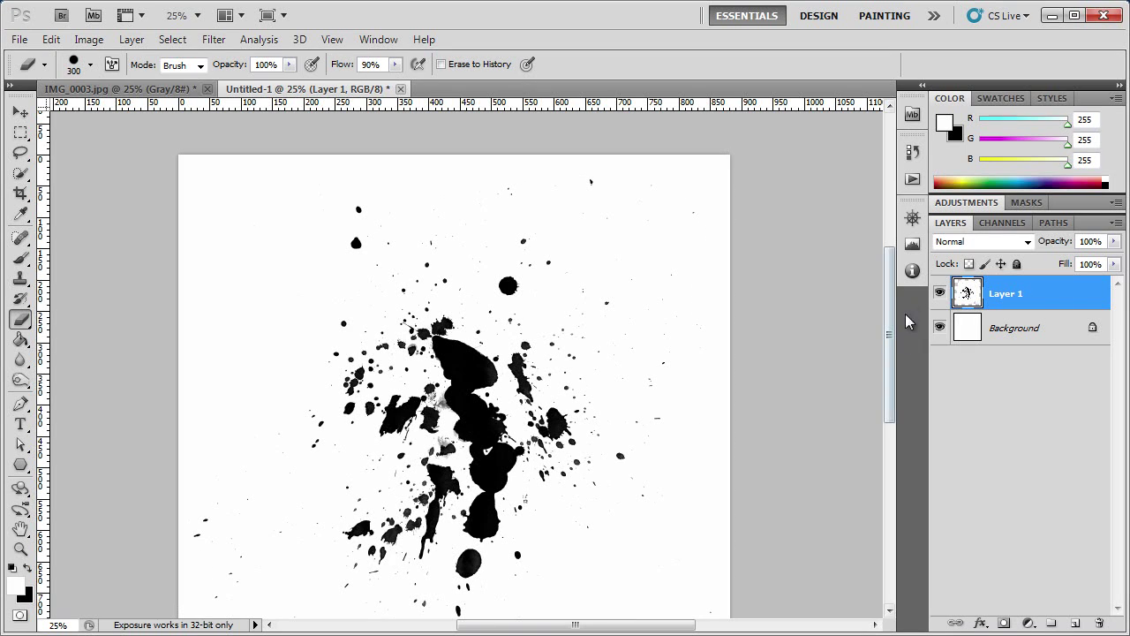
pyautogui.scroll(-2, 891, 327)
pyautogui.scroll(-1, 891, 327)
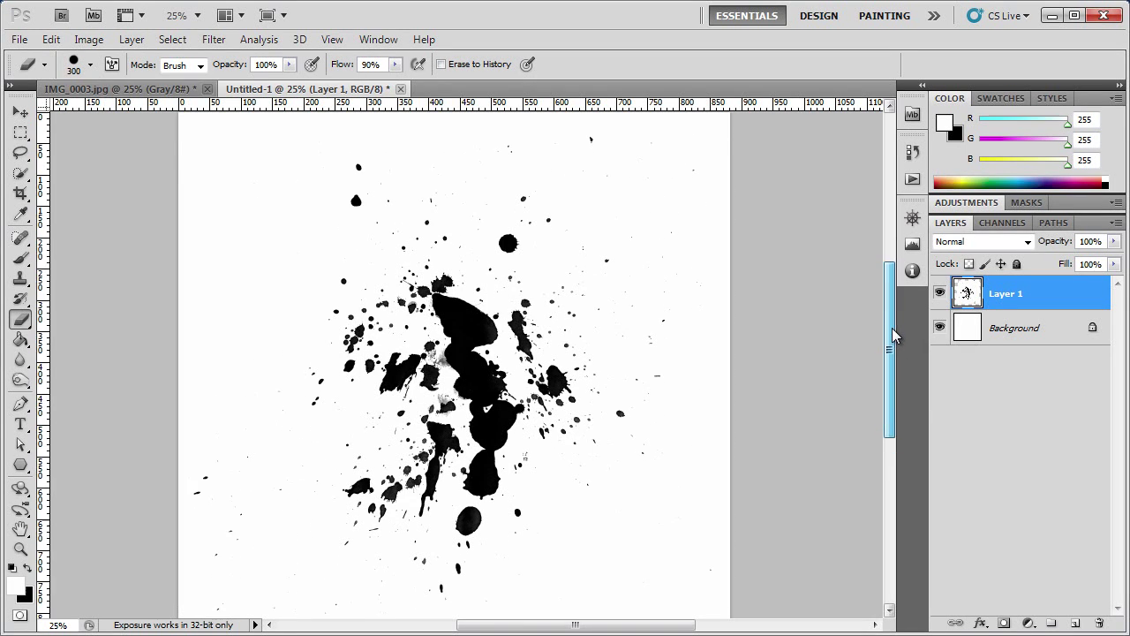
pyautogui.press('v')
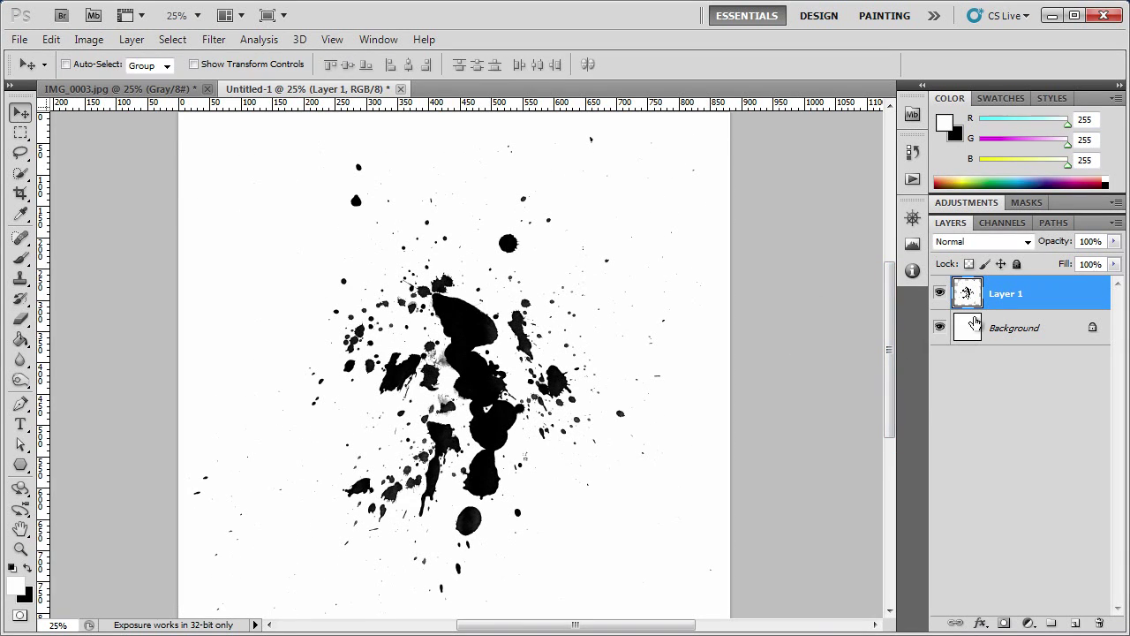
pyautogui.moveTo(891, 302); pyautogui.dragTo(893, 300)
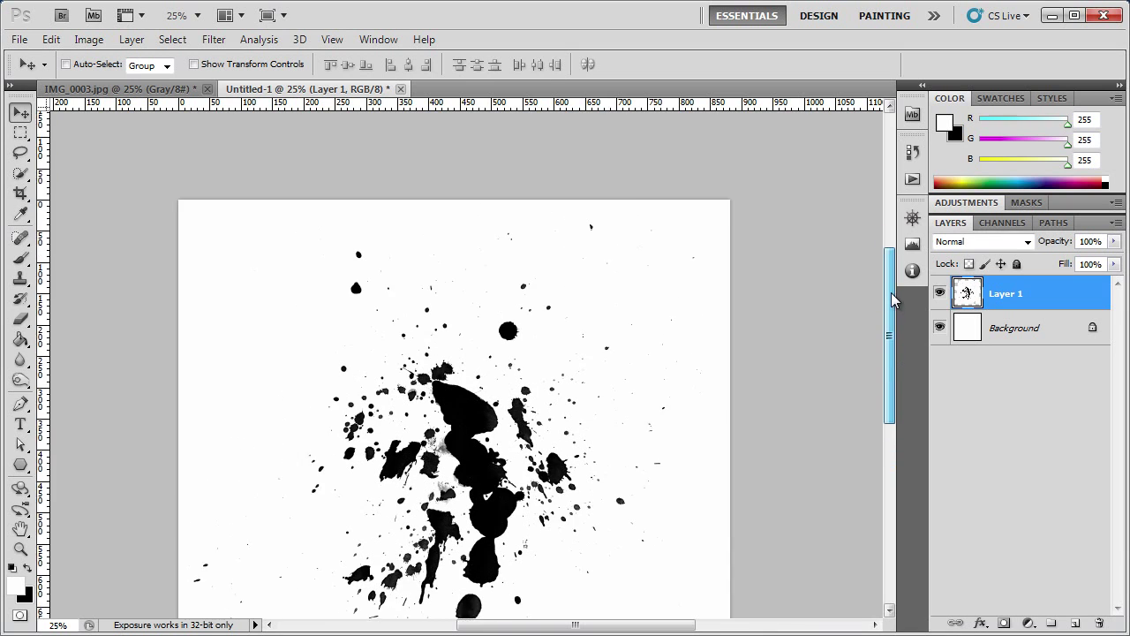
# - Define the splatter as a new 2369 px brush preset named 'gorbaciov 1'
pyautogui.click(51, 40)
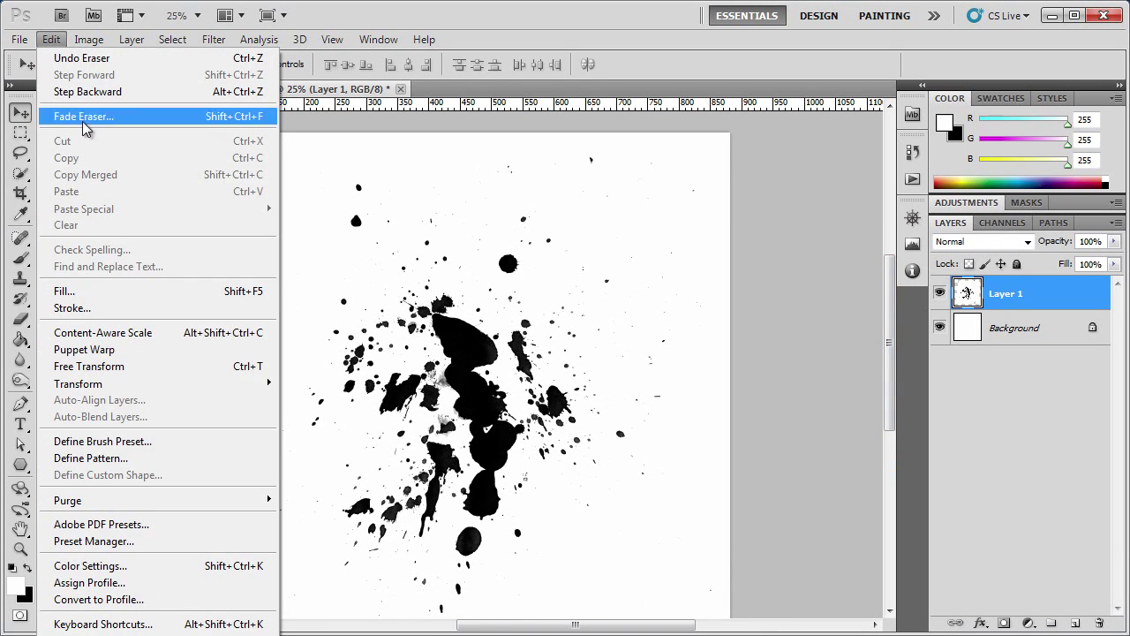
pyautogui.click(178, 440)
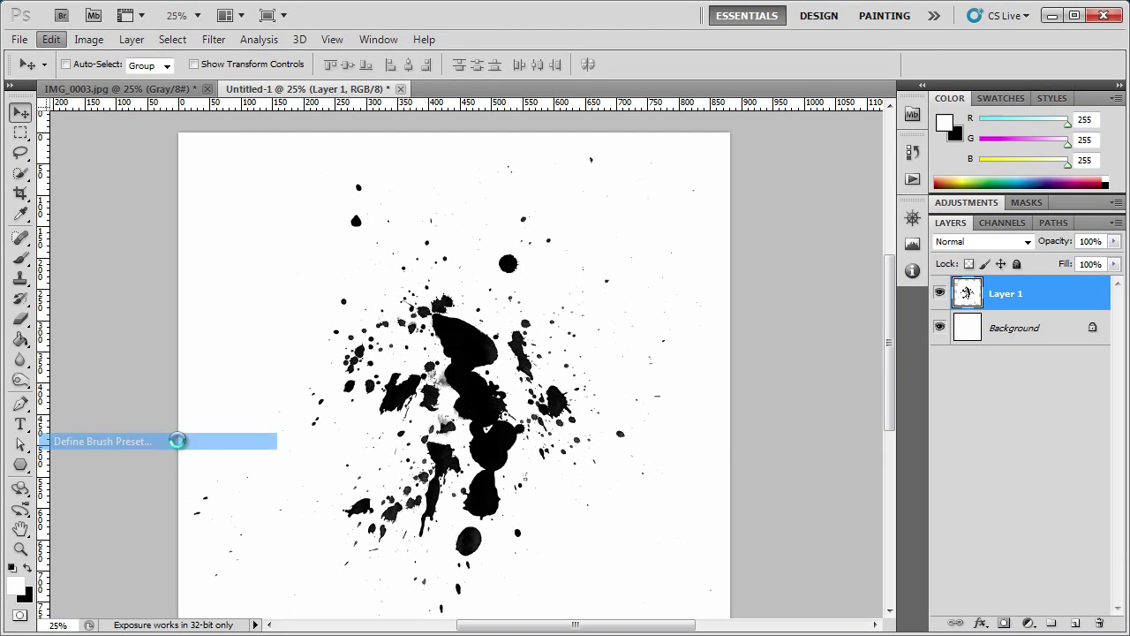
pyautogui.moveTo(622, 349); pyautogui.dragTo(578, 182)
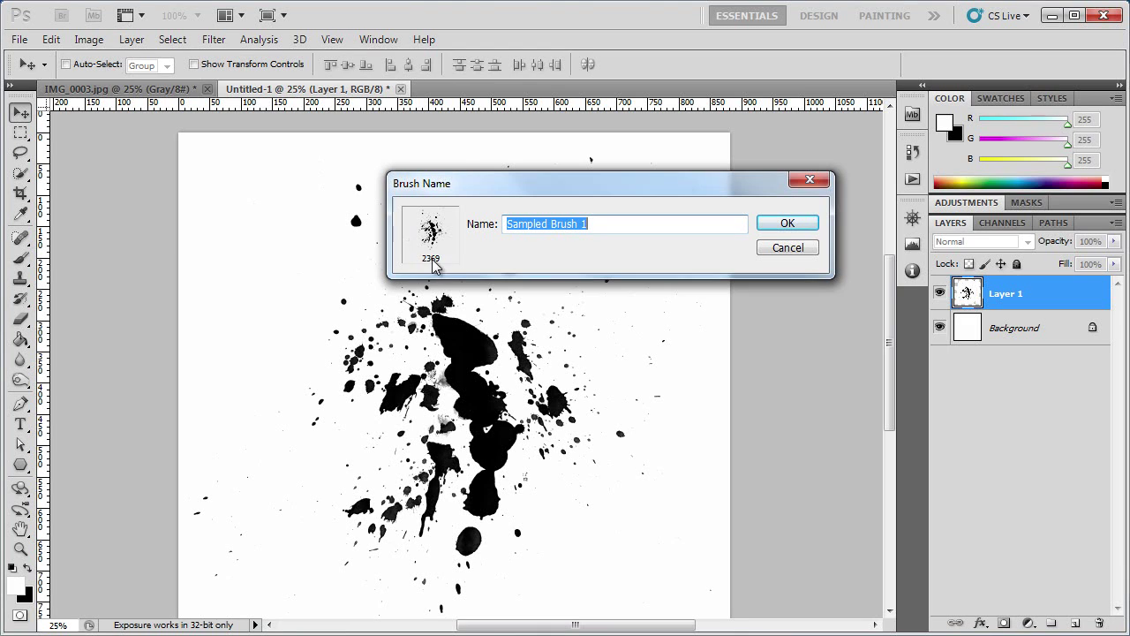
pyautogui.moveTo(486, 184); pyautogui.dragTo(513, 181)
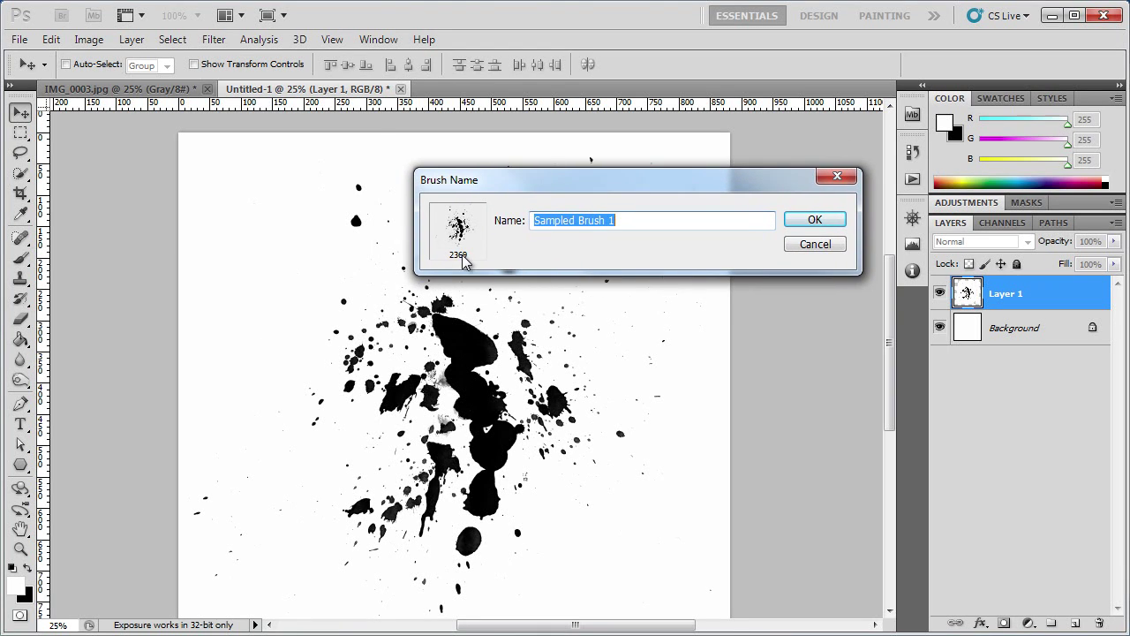
pyautogui.moveTo(557, 180)
pyautogui.mouseDown()
pyautogui.moveTo(521, 181)
pyautogui.moveTo(556, 279)
pyautogui.mouseUp()
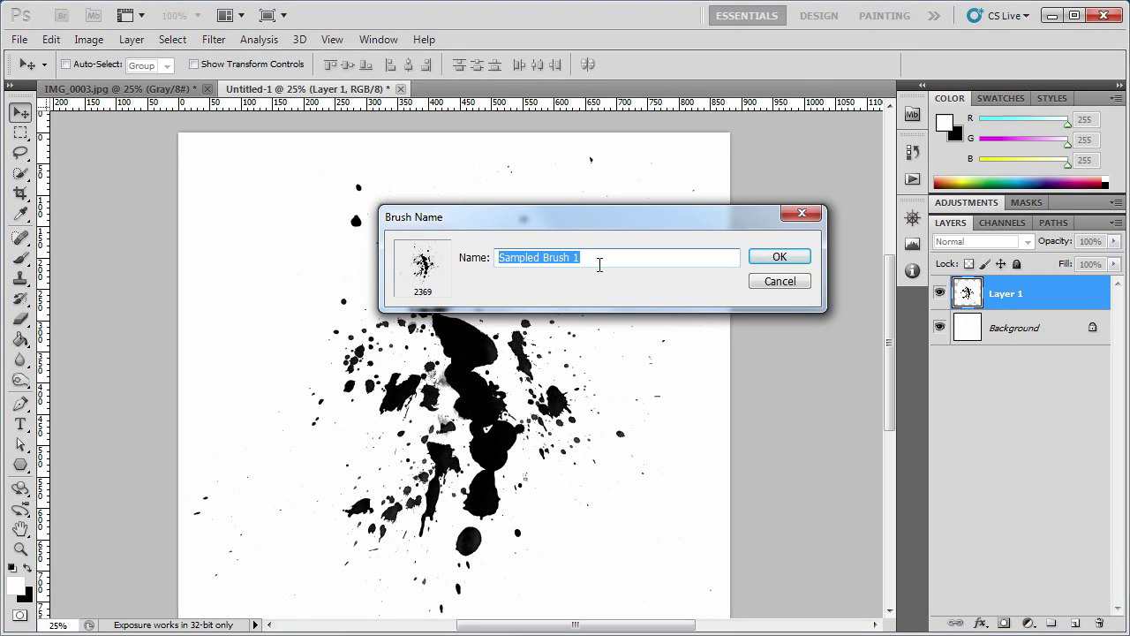
pyautogui.write('gorbaciov')
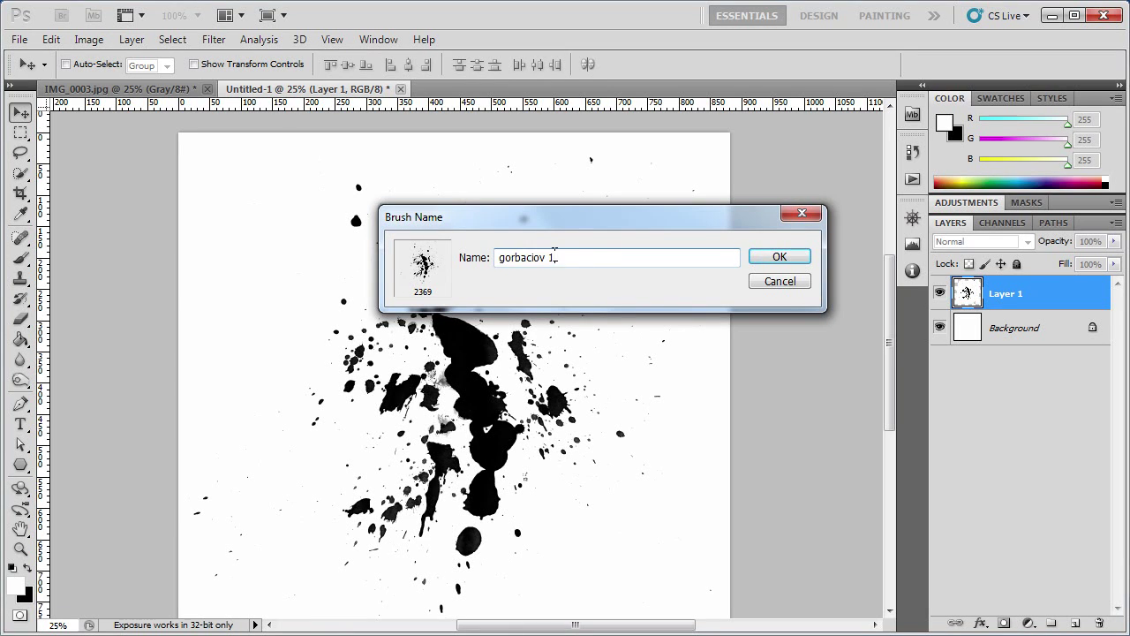
pyautogui.moveTo(576, 221); pyautogui.dragTo(586, 204)
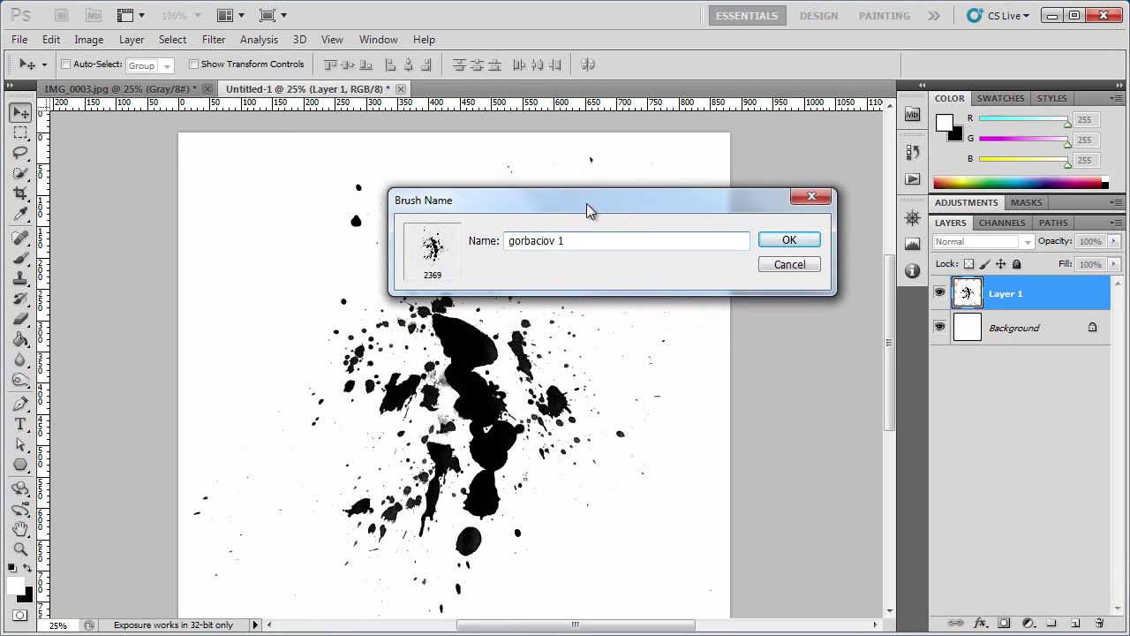
# - Save the new brush preset and load the 2369 px splatter brush in the Brush tool
pyautogui.click(789, 240)
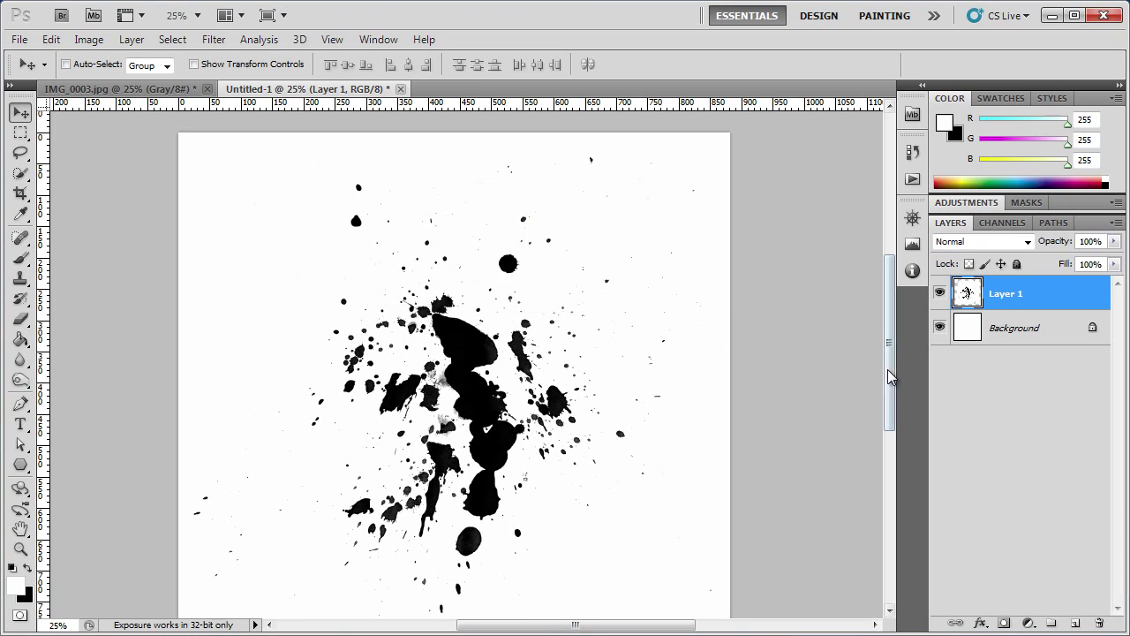
pyautogui.moveTo(890, 352); pyautogui.dragTo(891, 311)
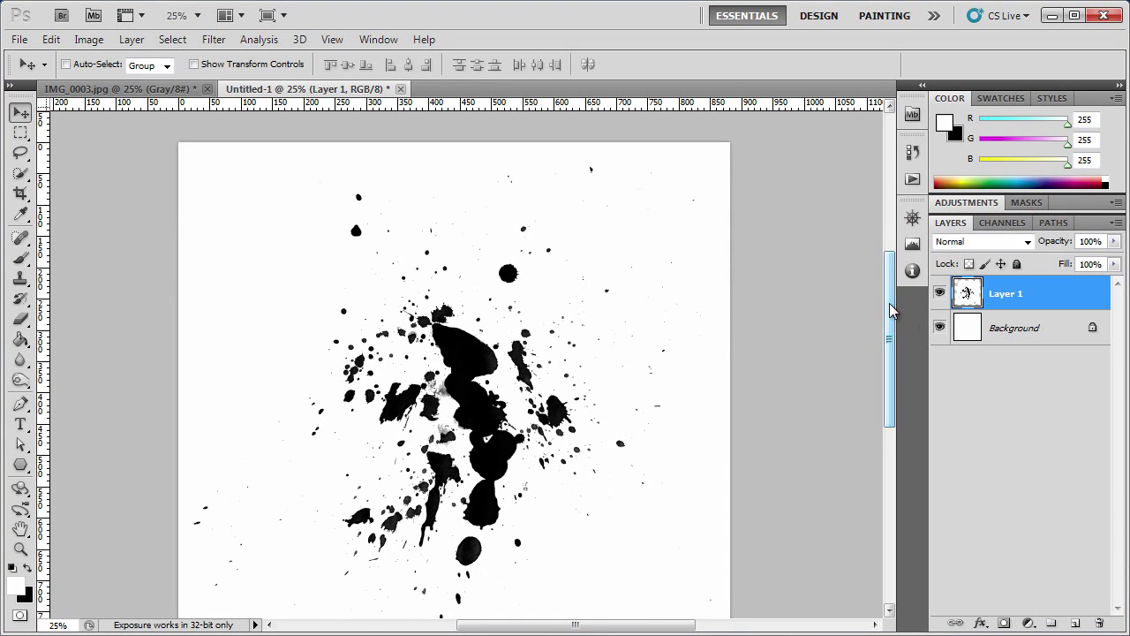
pyautogui.press('b')
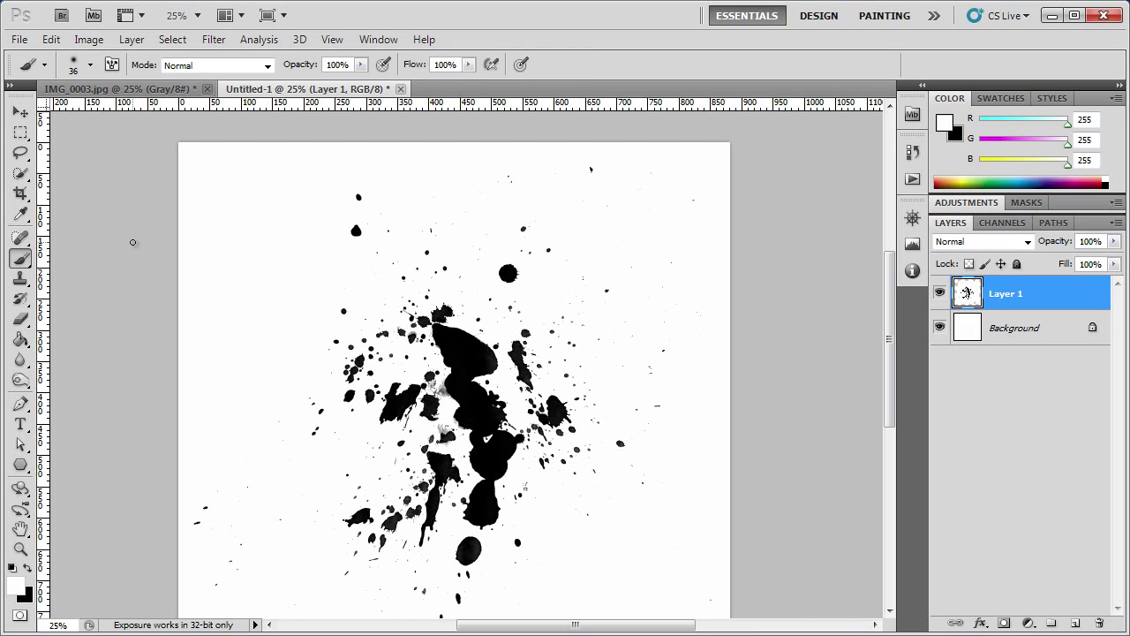
pyautogui.click(92, 67)
pyautogui.moveTo(297, 350); pyautogui.dragTo(316, 329)
pyautogui.scroll(-5, 186, 360)
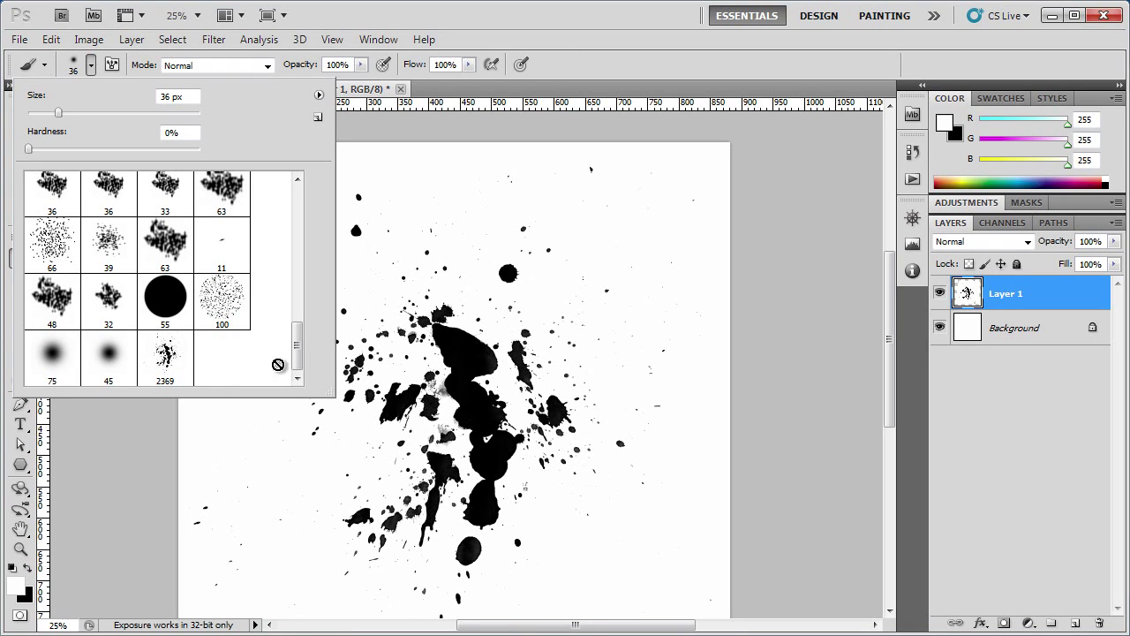
pyautogui.click(174, 357)
pyautogui.click(583, 71)
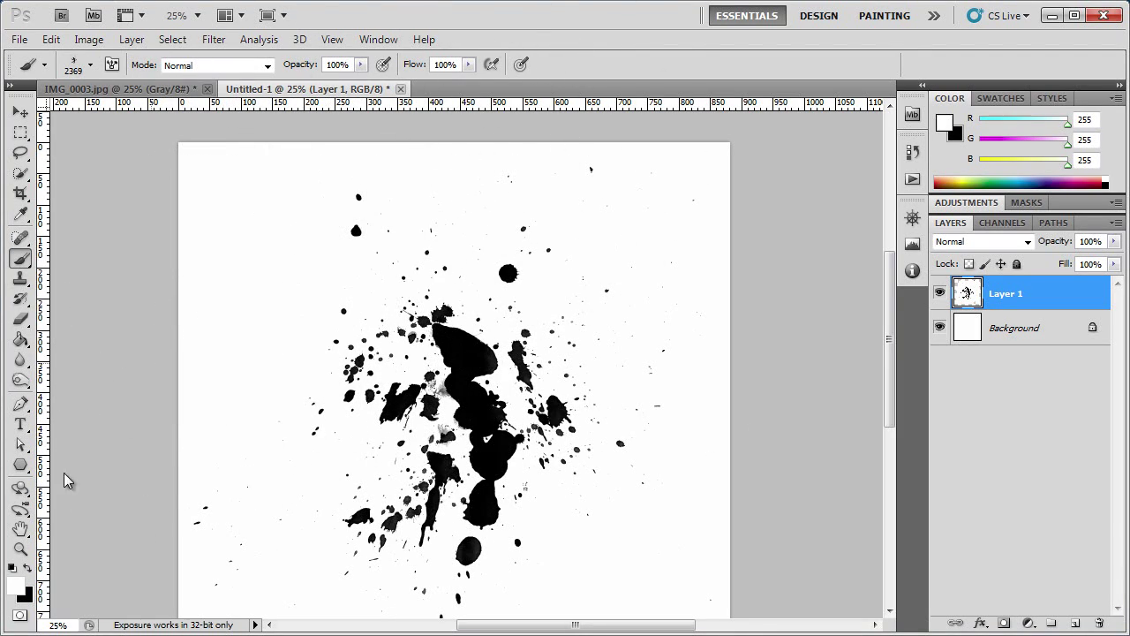
# - Set the foreground to red and stamp splatter brush marks across the canvas
pyautogui.click(20, 585)
pyautogui.moveTo(1000, 467); pyautogui.dragTo(1002, 450)
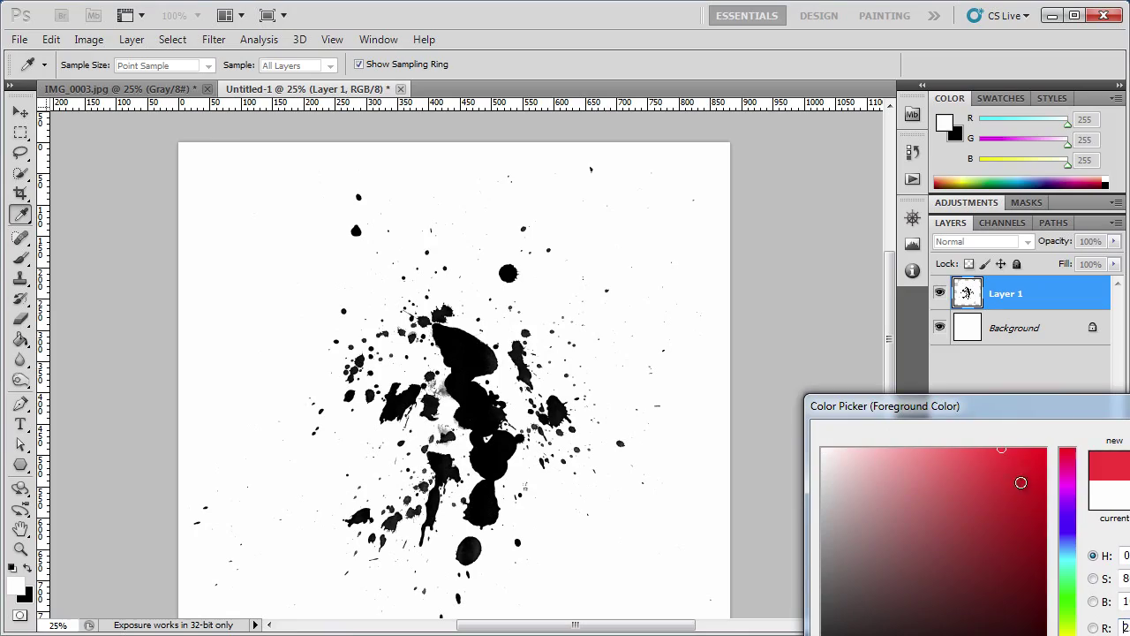
pyautogui.press('Return')
pyautogui.click(282, 291)
pyautogui.click(477, 265)
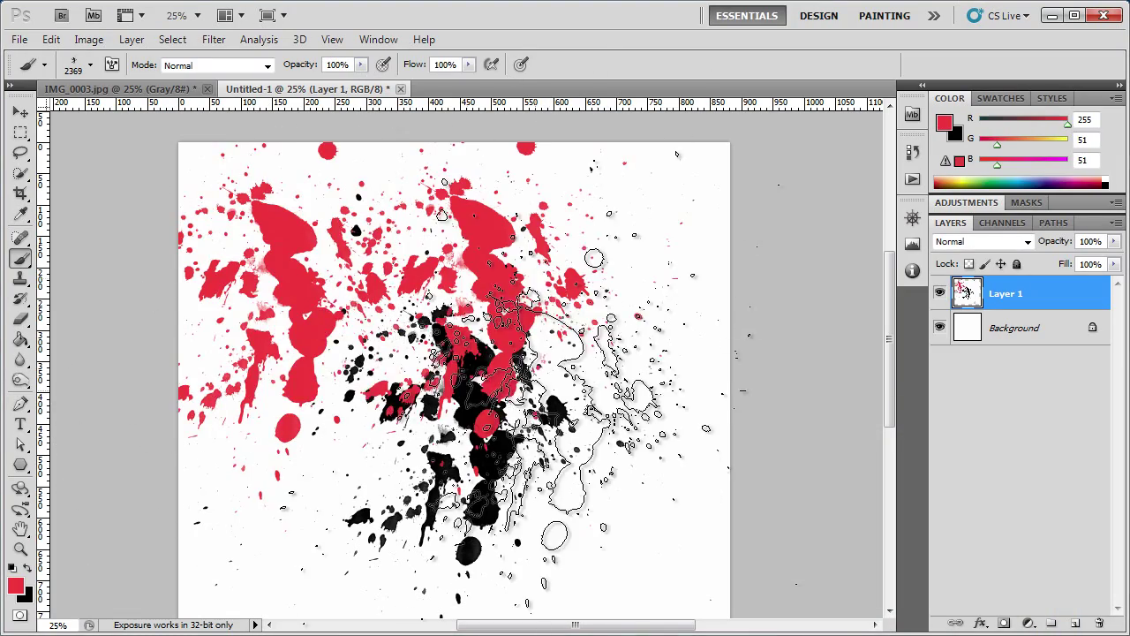
pyautogui.click(530, 397)
pyautogui.click(291, 424)
pyautogui.click(583, 309)
# - Stamp more red splatters across the centre, right side and lower canvas
pyautogui.scroll(-2, 530, 353)
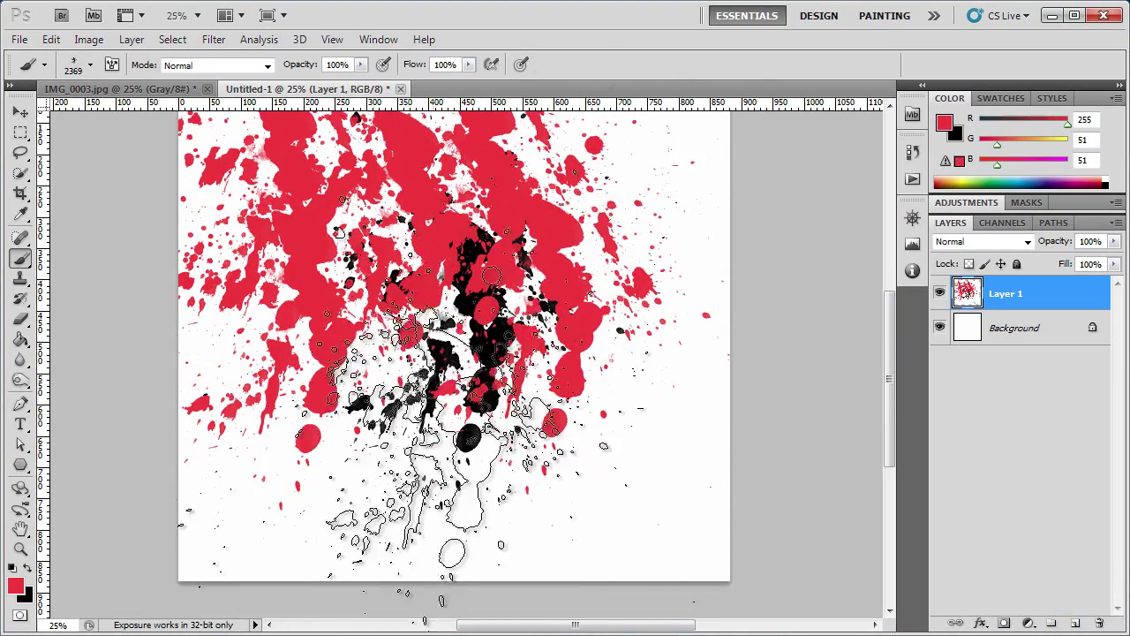
pyautogui.click(583, 432)
pyautogui.click(477, 371)
pyautogui.click(433, 327)
pyautogui.click(619, 353)
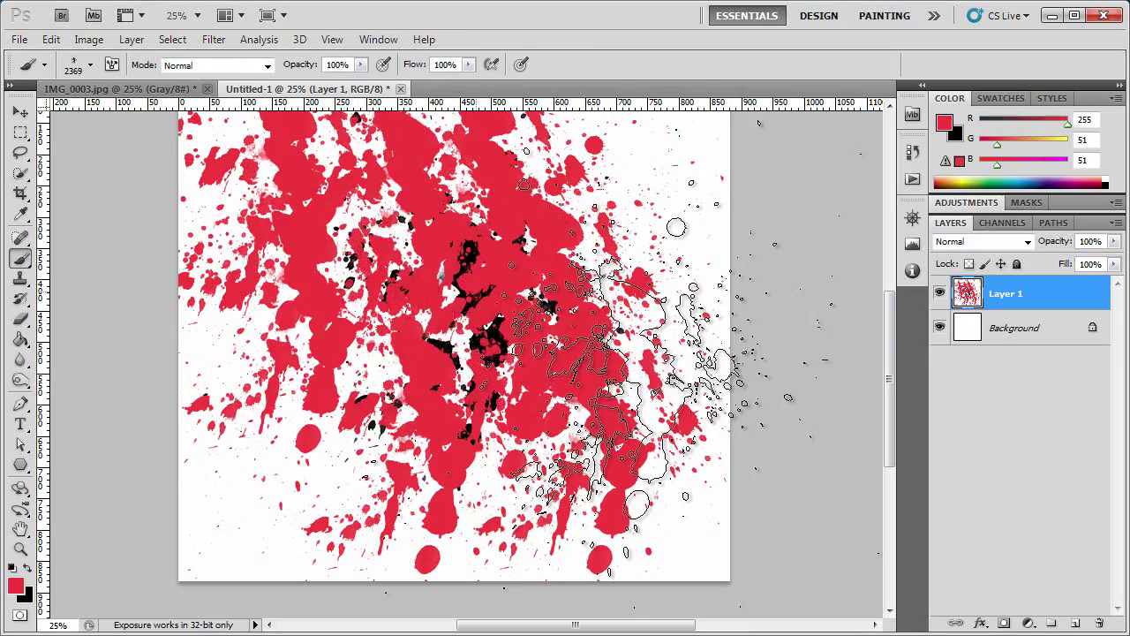
pyautogui.scroll(2, 636, 389)
pyautogui.click(636, 317)
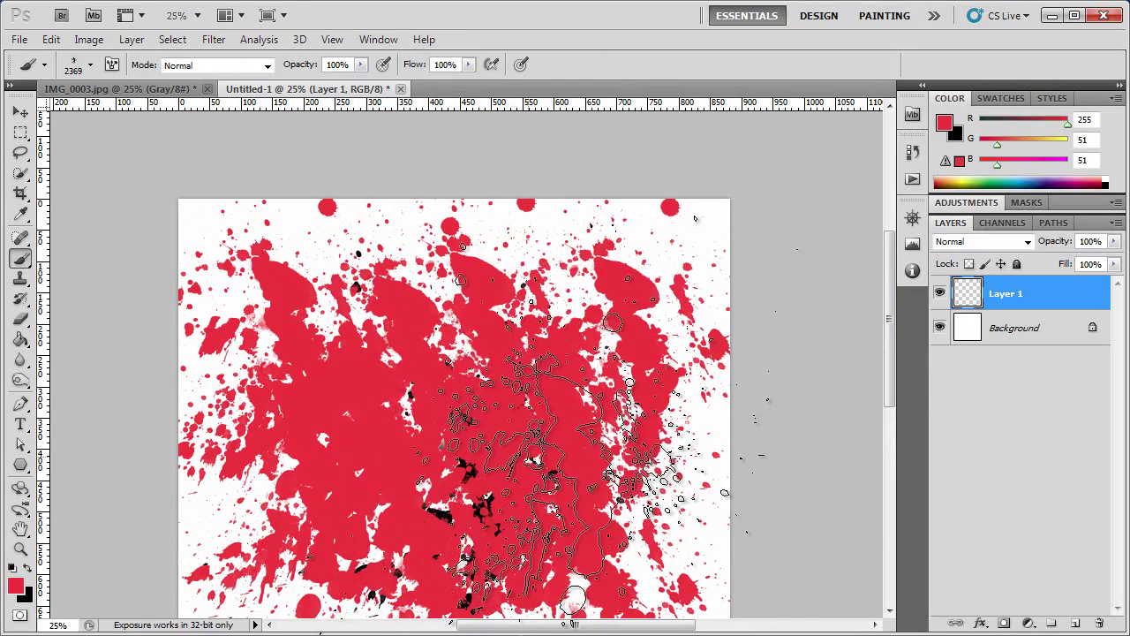
pyautogui.scroll(-2, 512, 424)
pyautogui.scroll(-2, 521, 442)
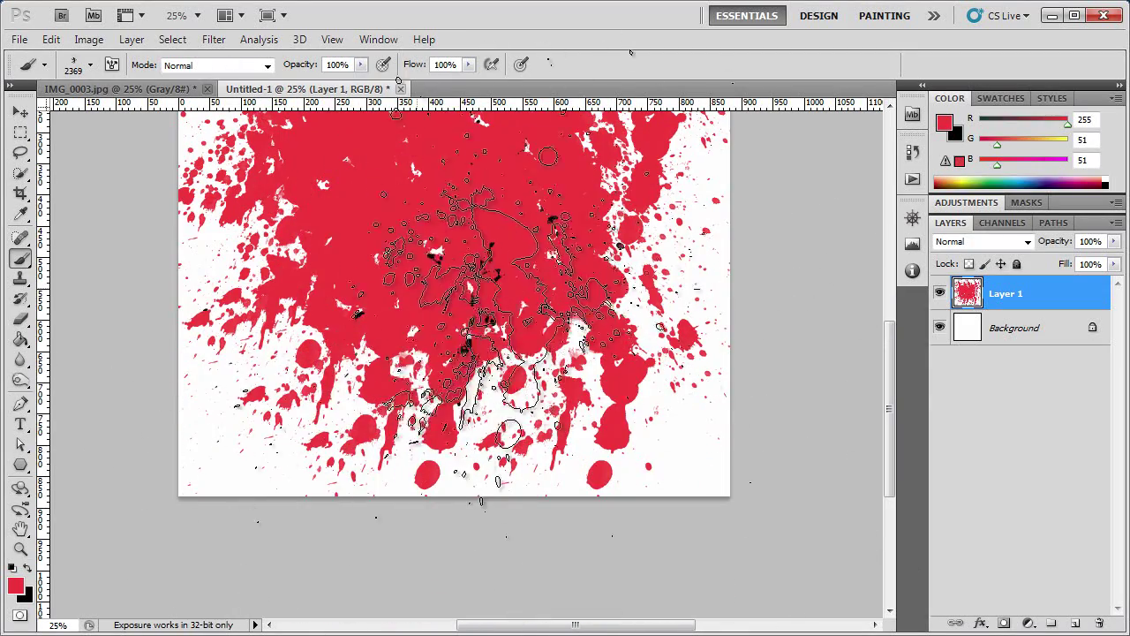
pyautogui.click(406, 477)
pyautogui.scroll(3, 353, 353)
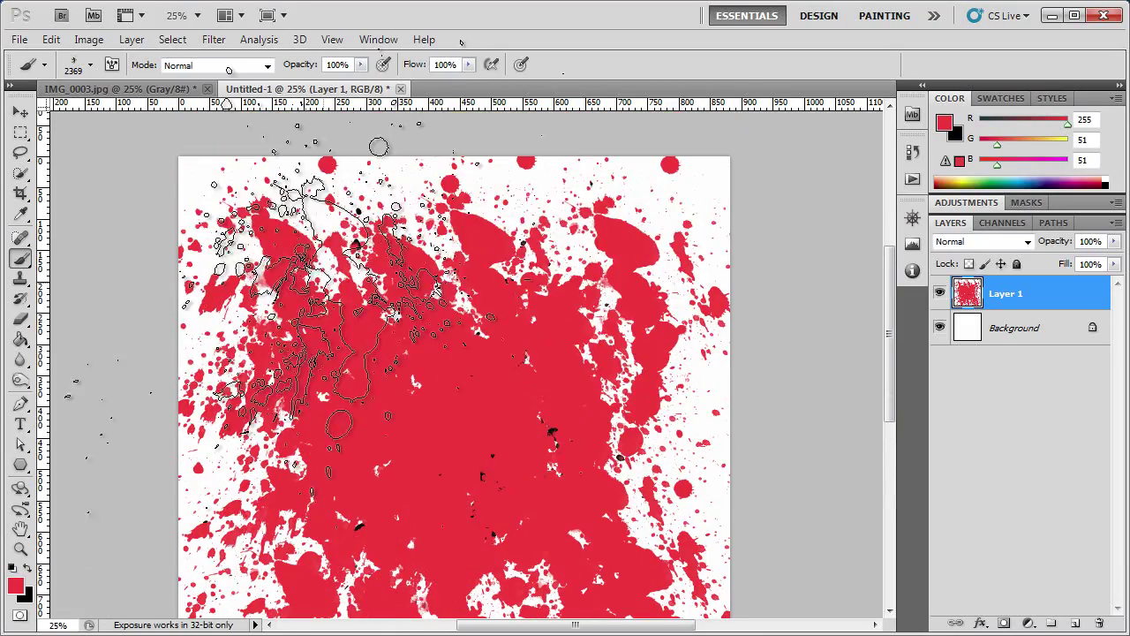
pyautogui.scroll(-3, 609, 335)
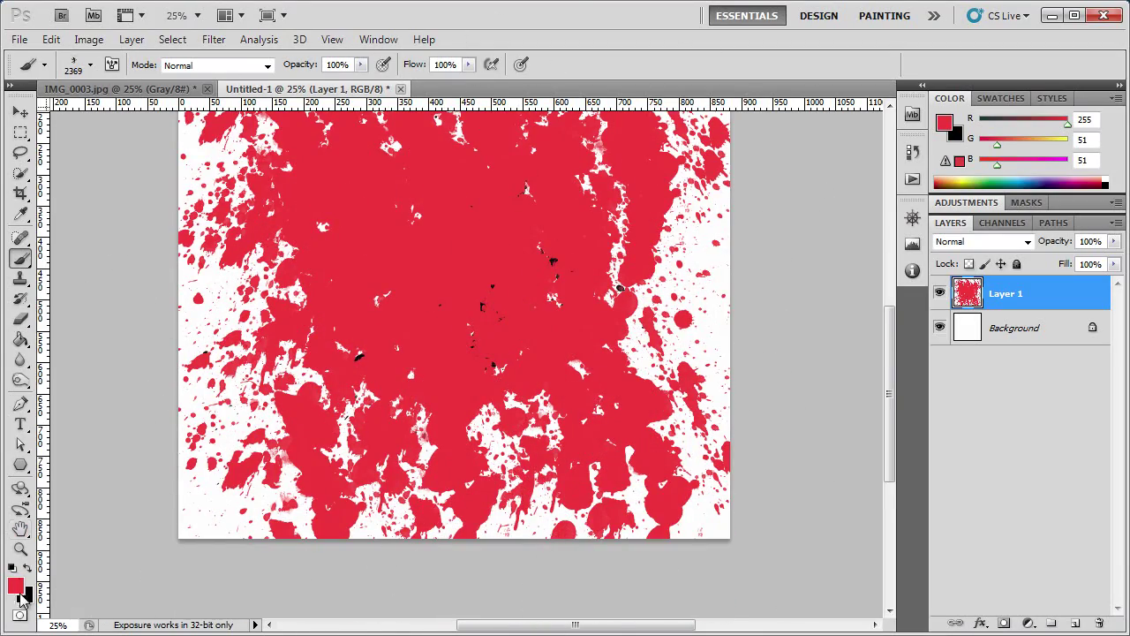
# - Switch the foreground to dark red R188 G0 B0 and stamp dark splatters over the canvas
pyautogui.click(16, 586)
pyautogui.click(1015, 561)
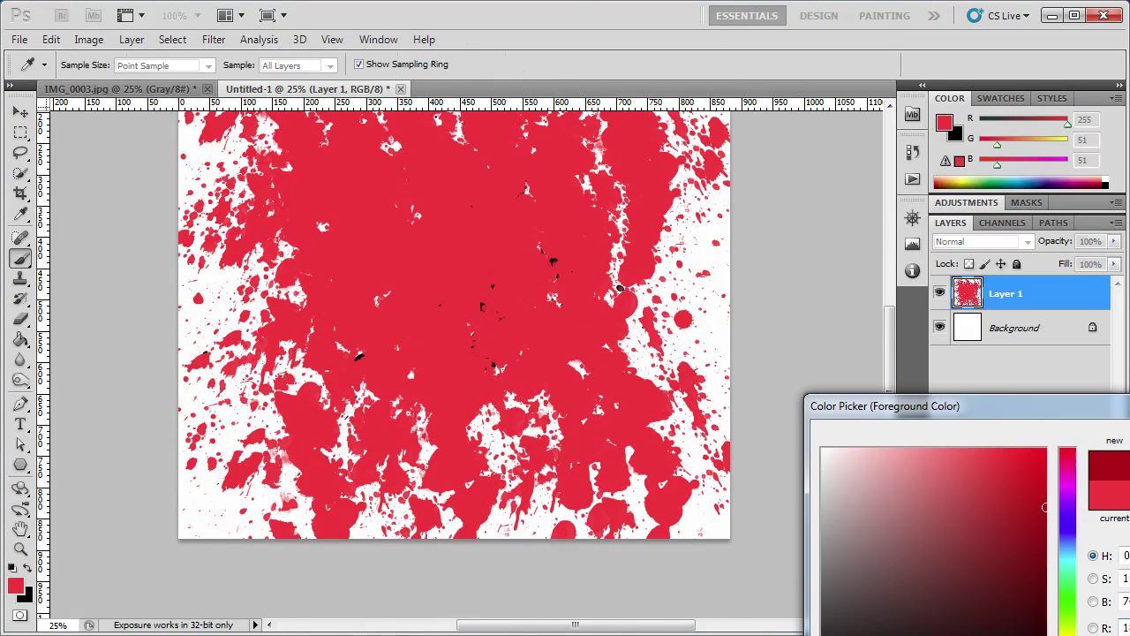
pyautogui.press('Return')
pyautogui.click(517, 322)
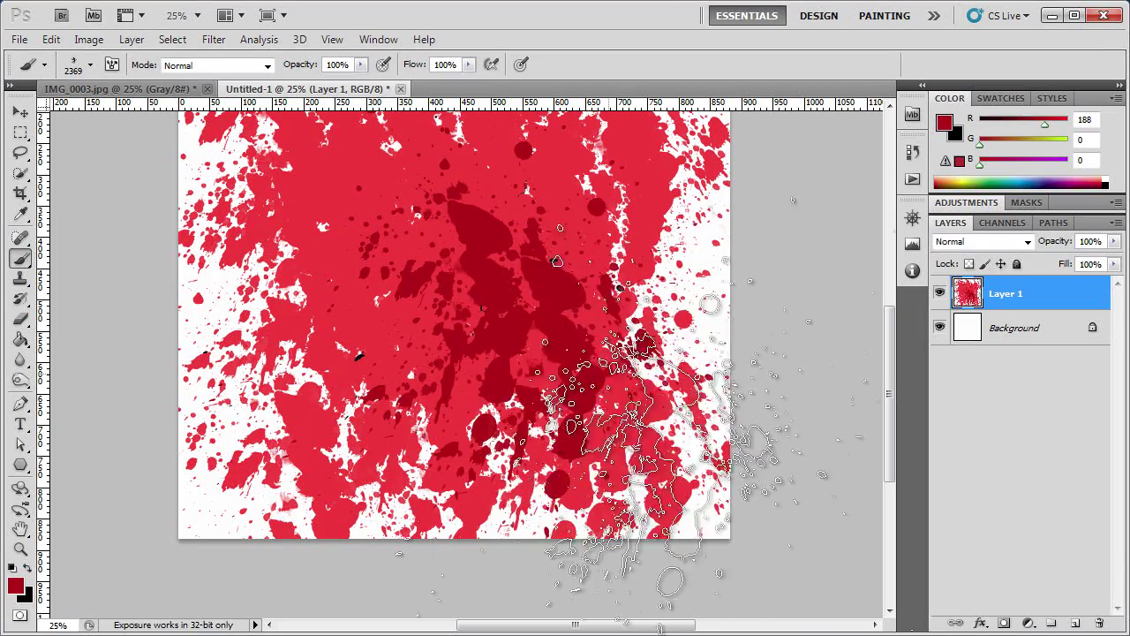
pyautogui.click(380, 468)
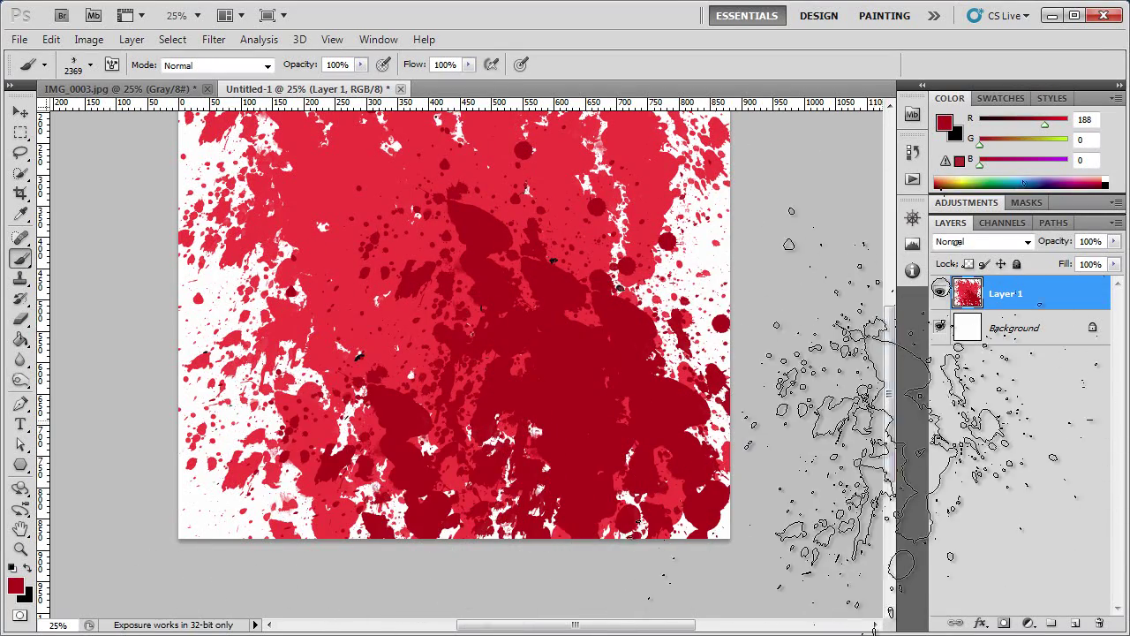
pyautogui.moveTo(891, 389); pyautogui.dragTo(891, 309)
pyautogui.click(256, 256)
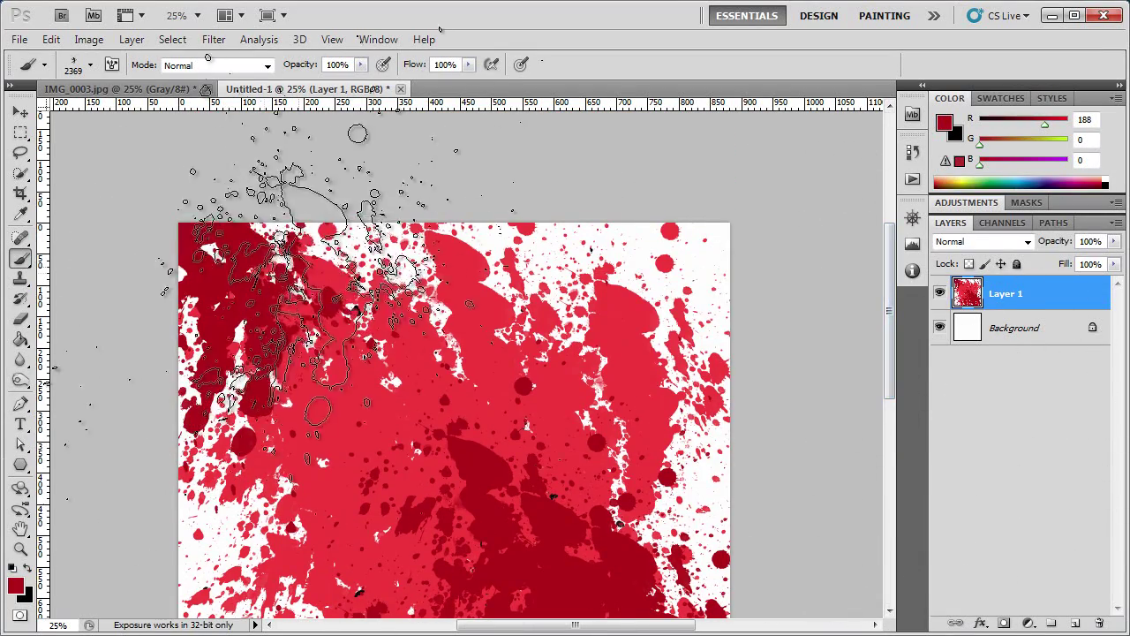
pyautogui.click(521, 406)
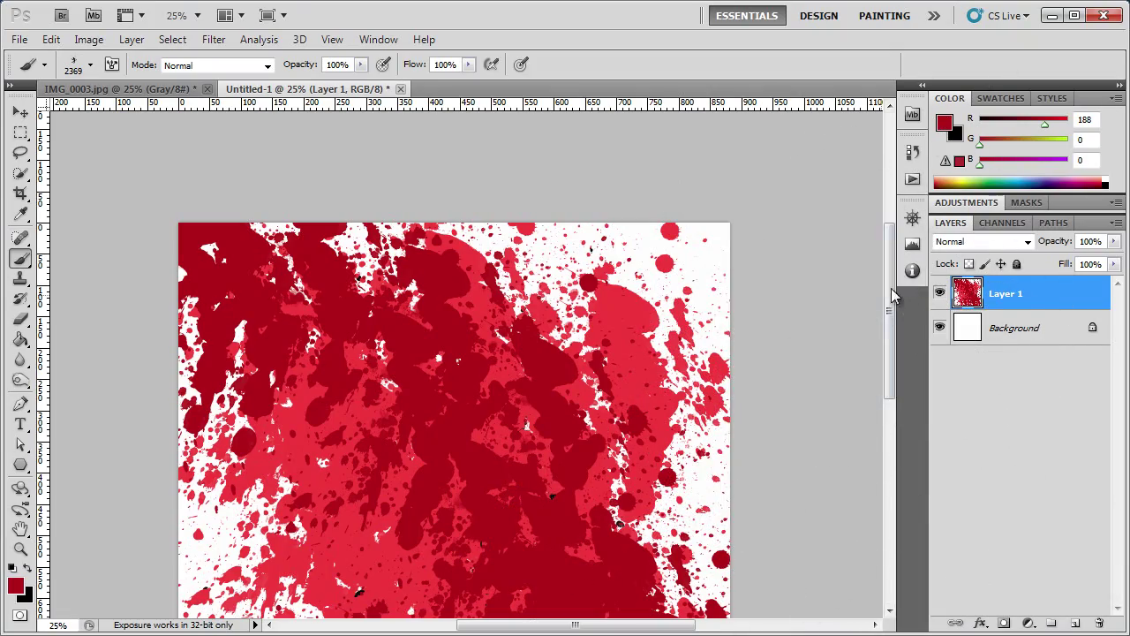
pyautogui.moveTo(890, 281); pyautogui.dragTo(890, 319)
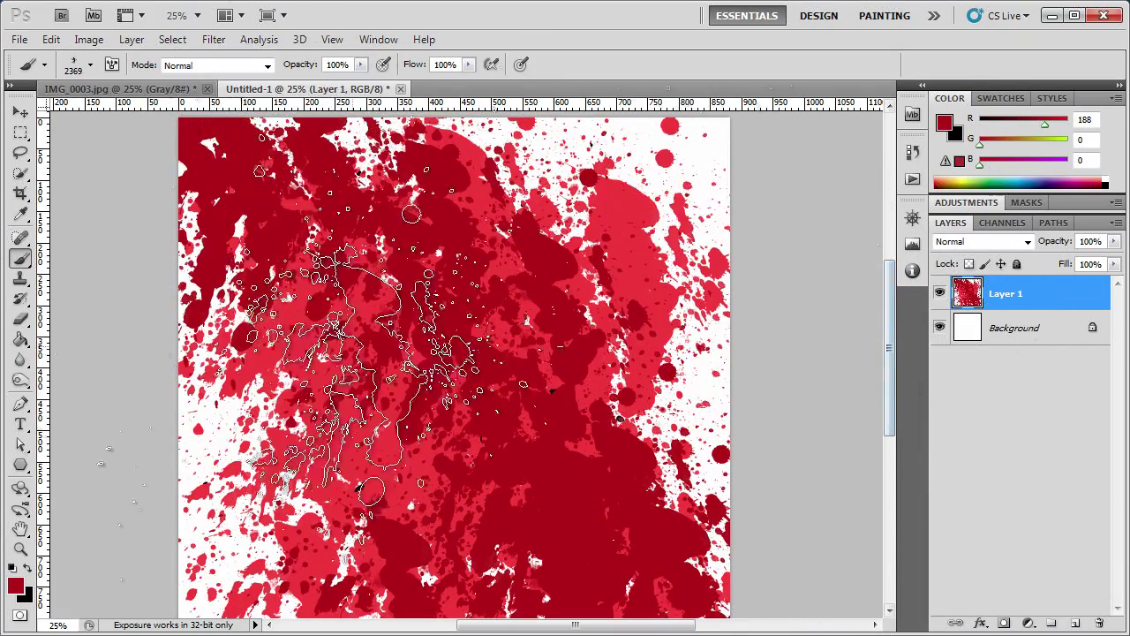
pyautogui.click(344, 186)
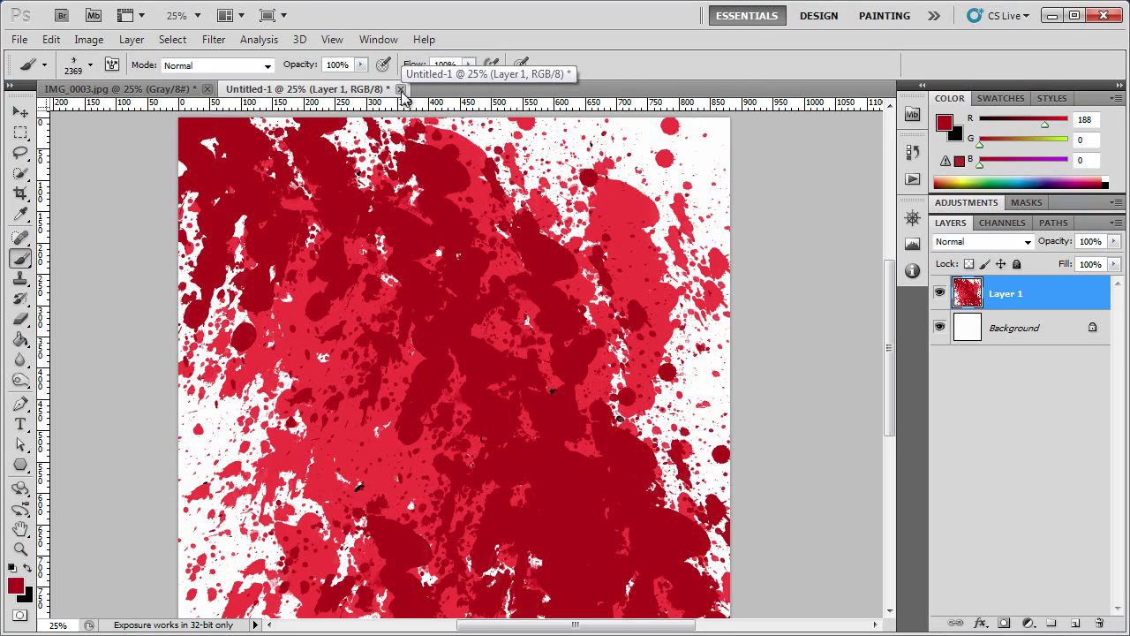
# - Close the red splatter document and IMG_0003.jpg without saving
pyautogui.click(401, 89)
pyautogui.click(554, 260)
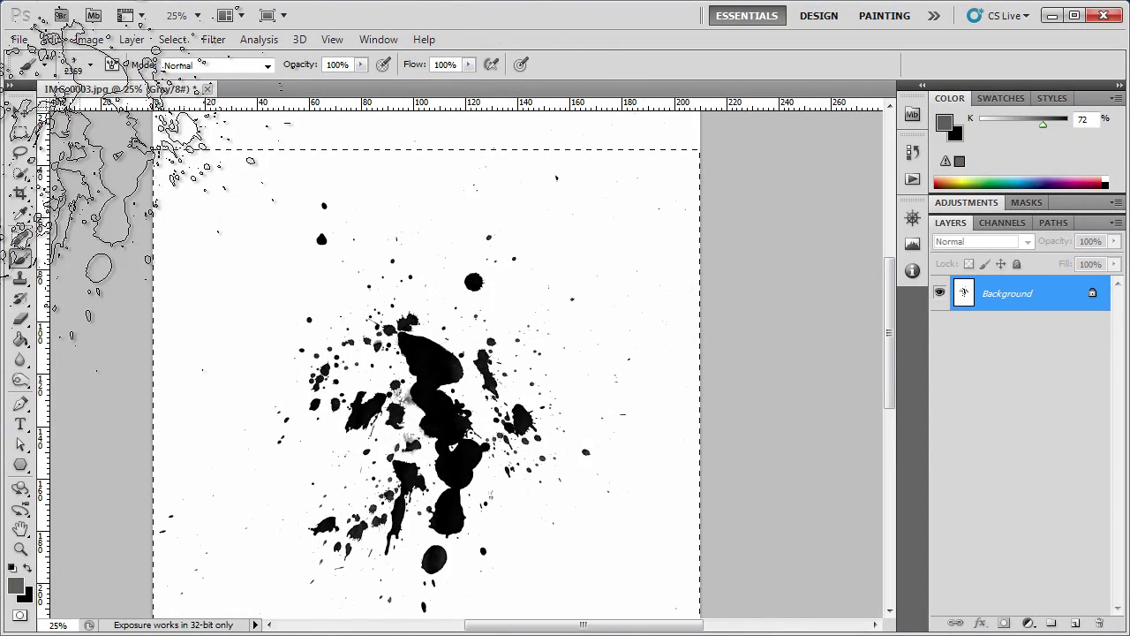
pyautogui.click(206, 89)
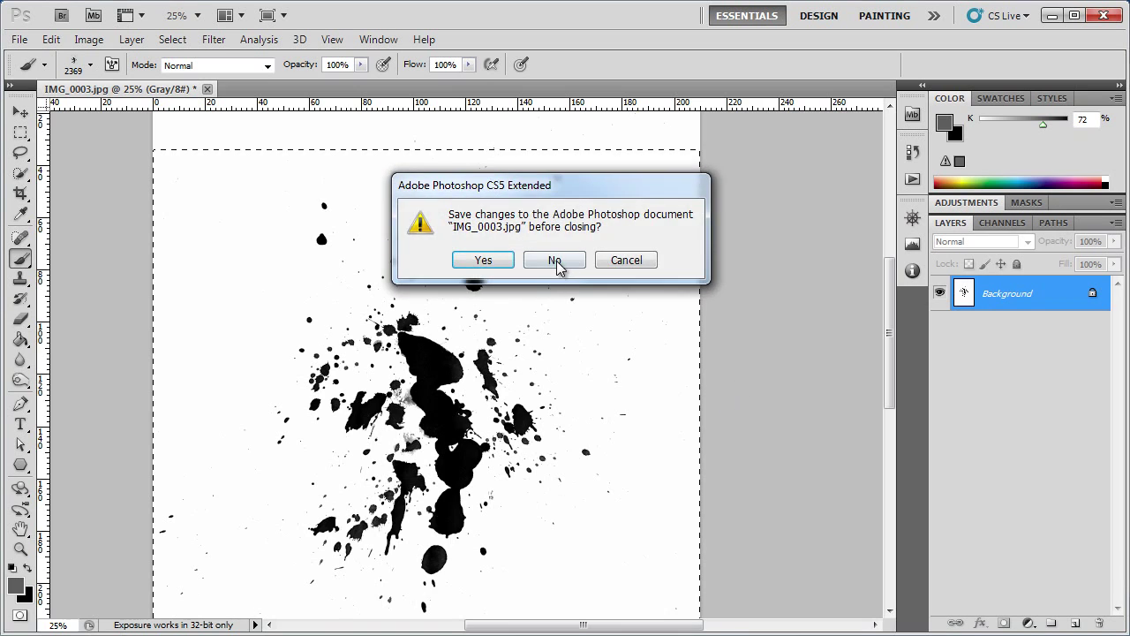
pyautogui.click(555, 261)
# - Create a new blank document using the Web 1024 × 768 preset
pyautogui.click(18, 39)
pyautogui.click(39, 66)
pyautogui.moveTo(542, 160); pyautogui.dragTo(544, 139)
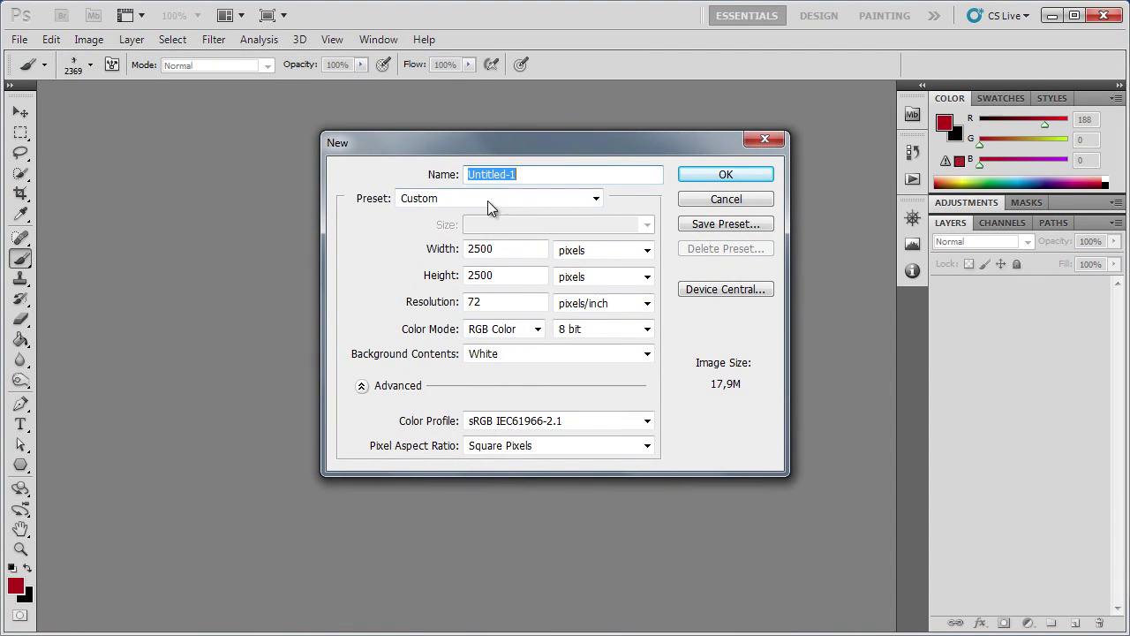
pyautogui.click(440, 198)
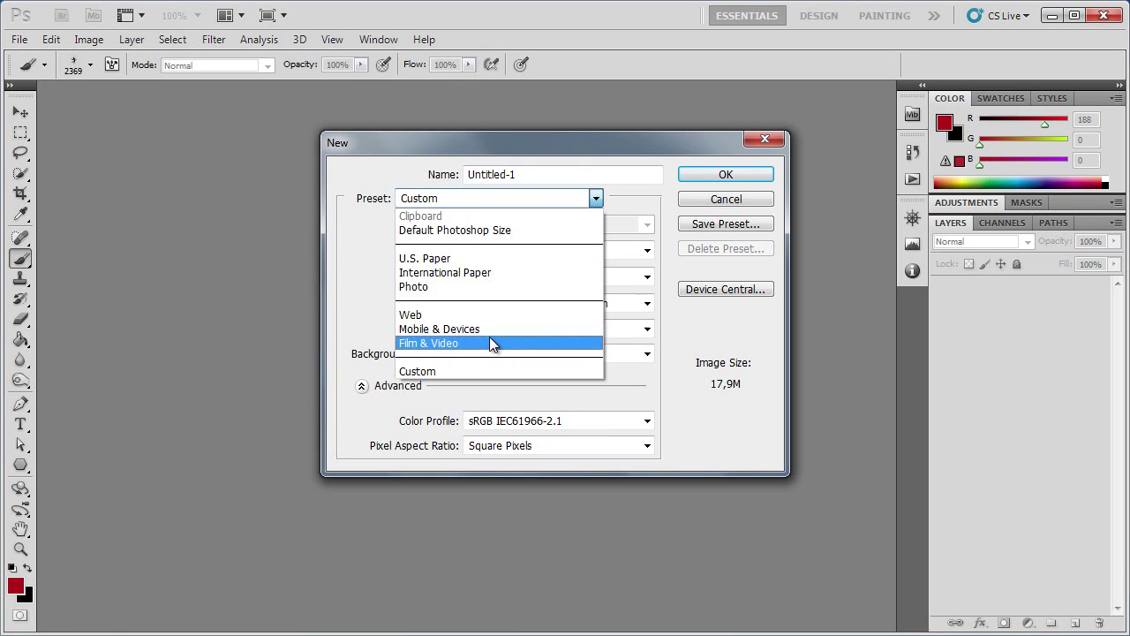
pyautogui.click(484, 314)
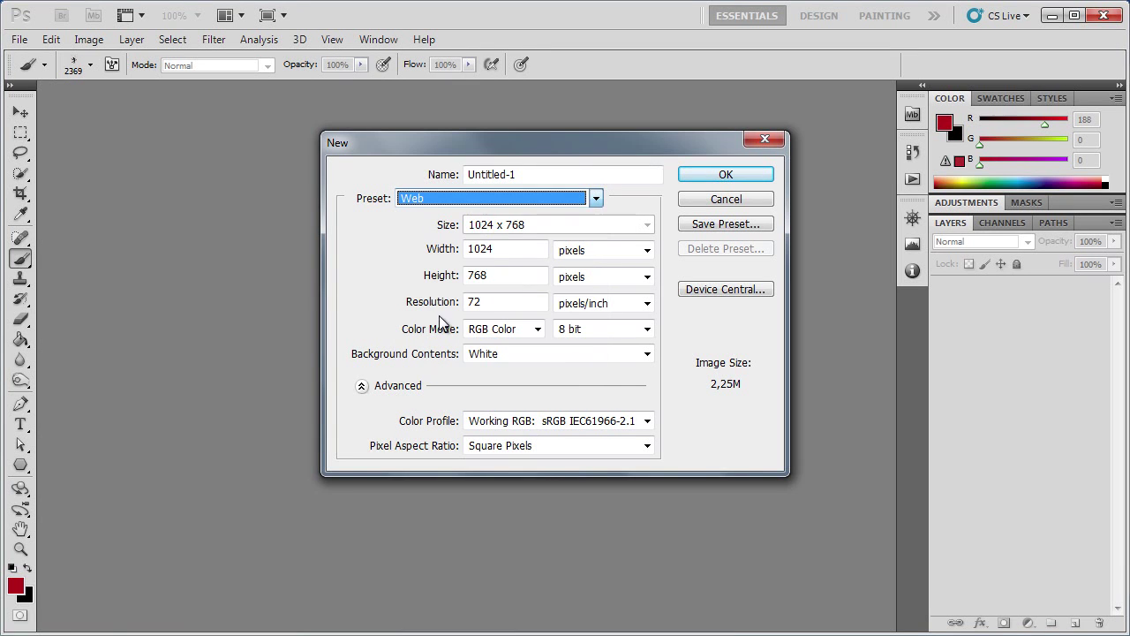
pyautogui.click(500, 248)
pyautogui.press('Tab')
pyautogui.moveTo(545, 159); pyautogui.dragTo(584, 205)
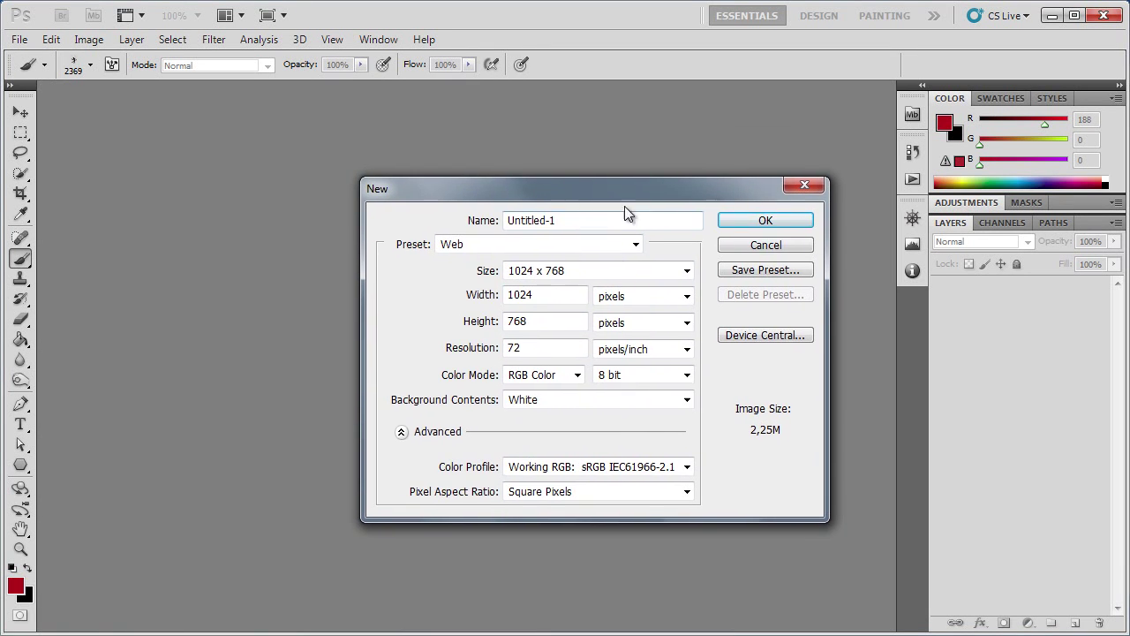
pyautogui.press('Return')
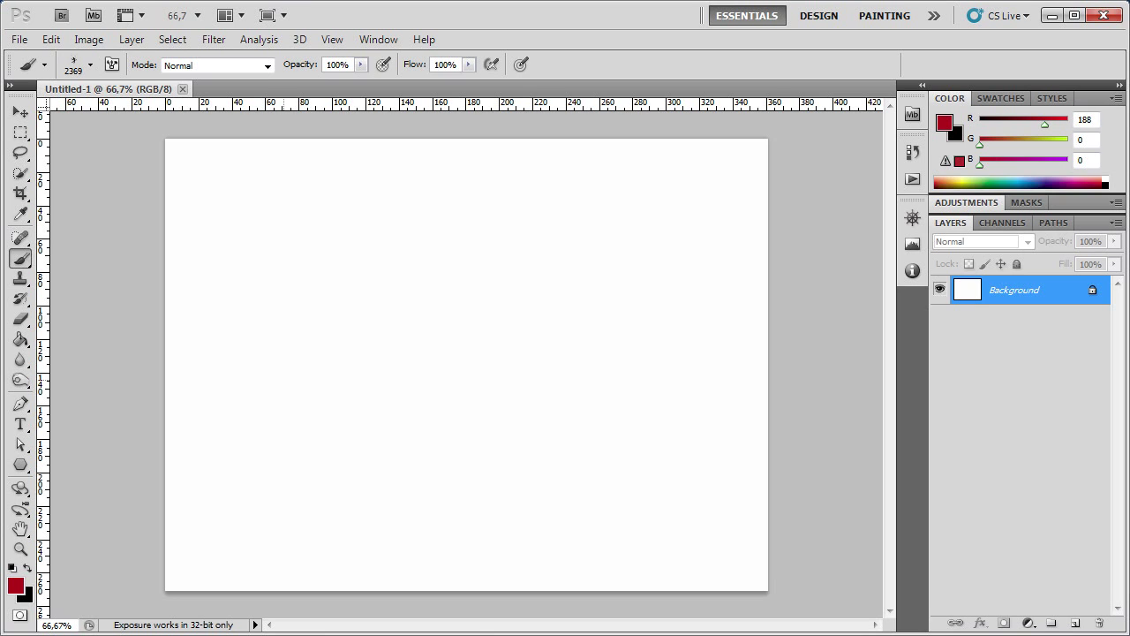
# - Stamp a test splatter, then view the canvas at Actual Pixels and Fit on Screen
pyautogui.click(432, 305)
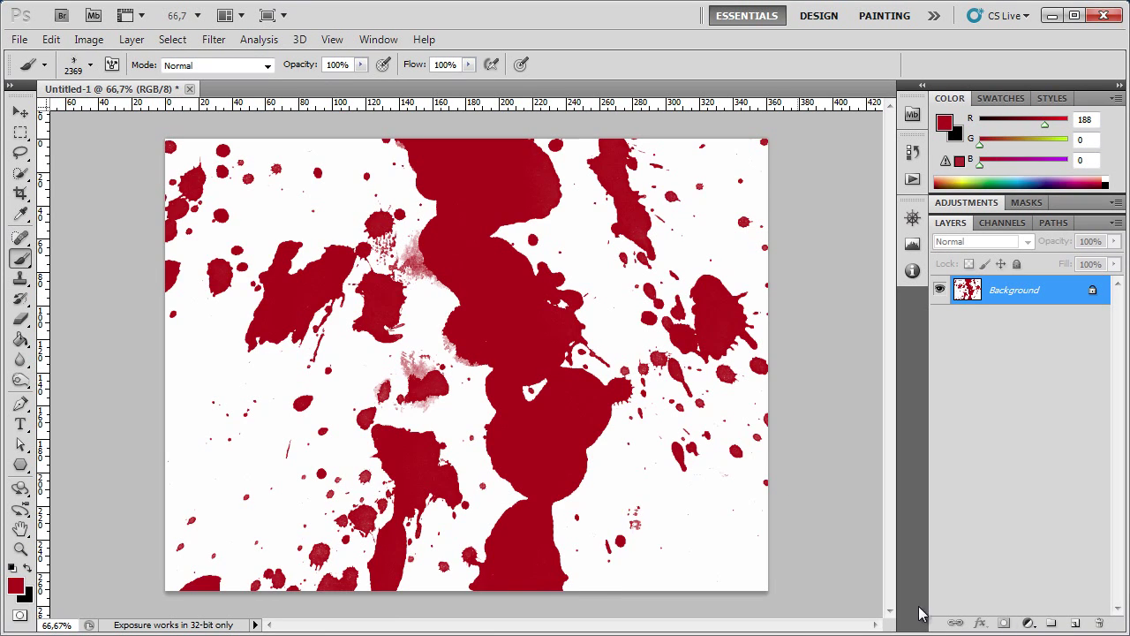
pyautogui.press('z')
pyautogui.rightClick(482, 304)
pyautogui.click(515, 335)
pyautogui.rightClick(481, 293)
pyautogui.click(512, 305)
# - Undo the test stamp, return to the Brush, and add an empty Layer 1
pyautogui.hotkey('ctrl', 'z')
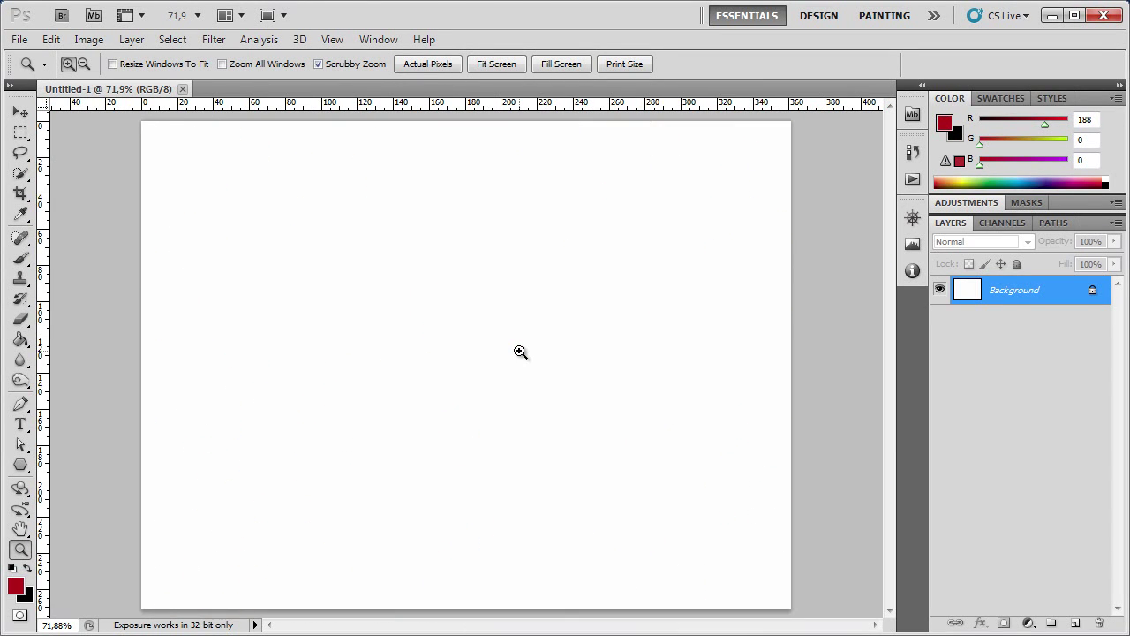
pyautogui.press('b')
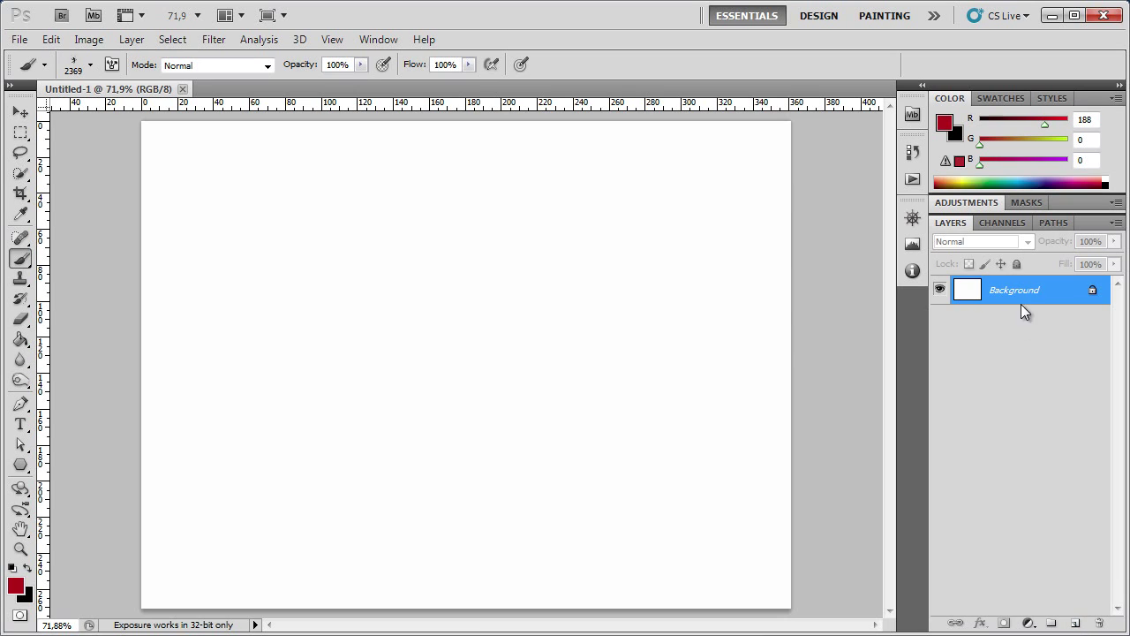
pyautogui.click(1076, 623)
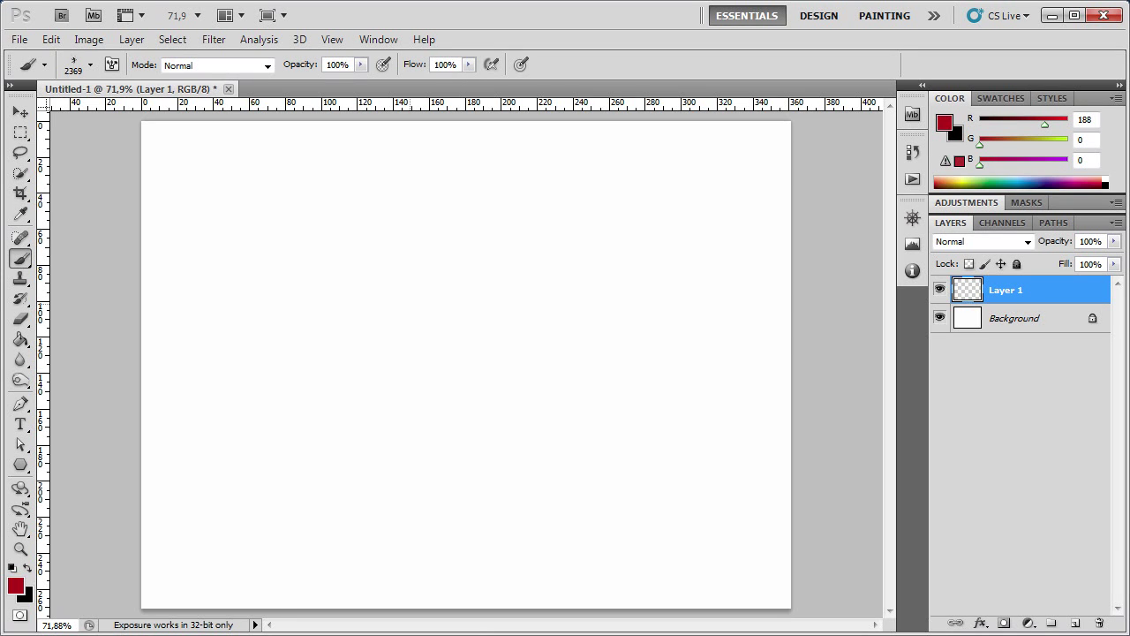
# - Shrink the brush to about 500 px and set the foreground to blue R16 G154 B199
pyautogui.press('[')
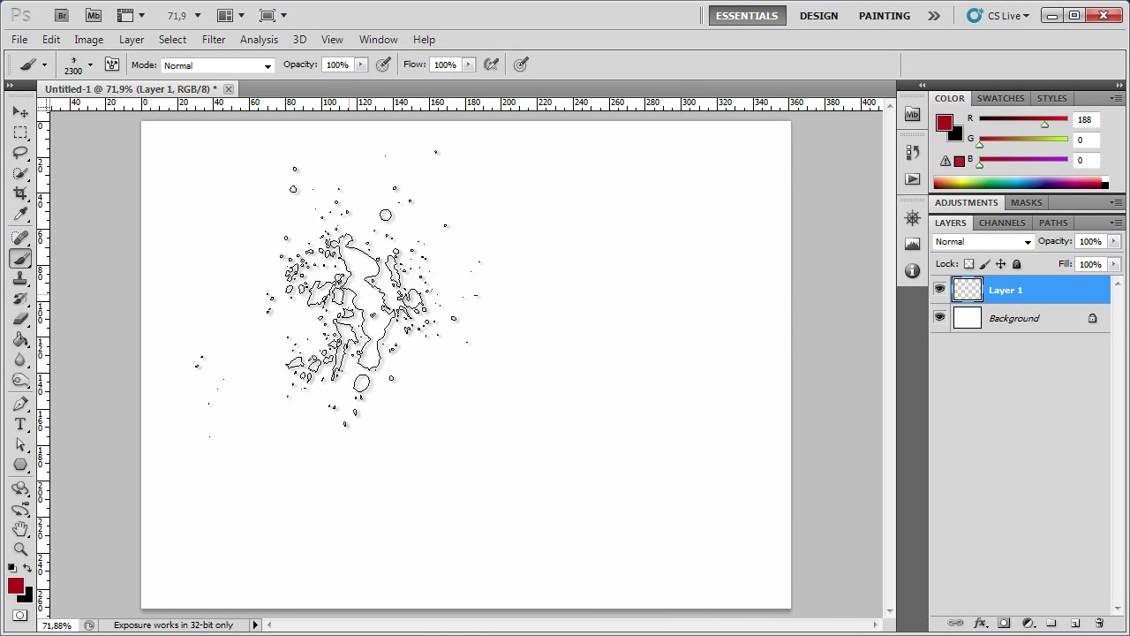
pyautogui.press('[')
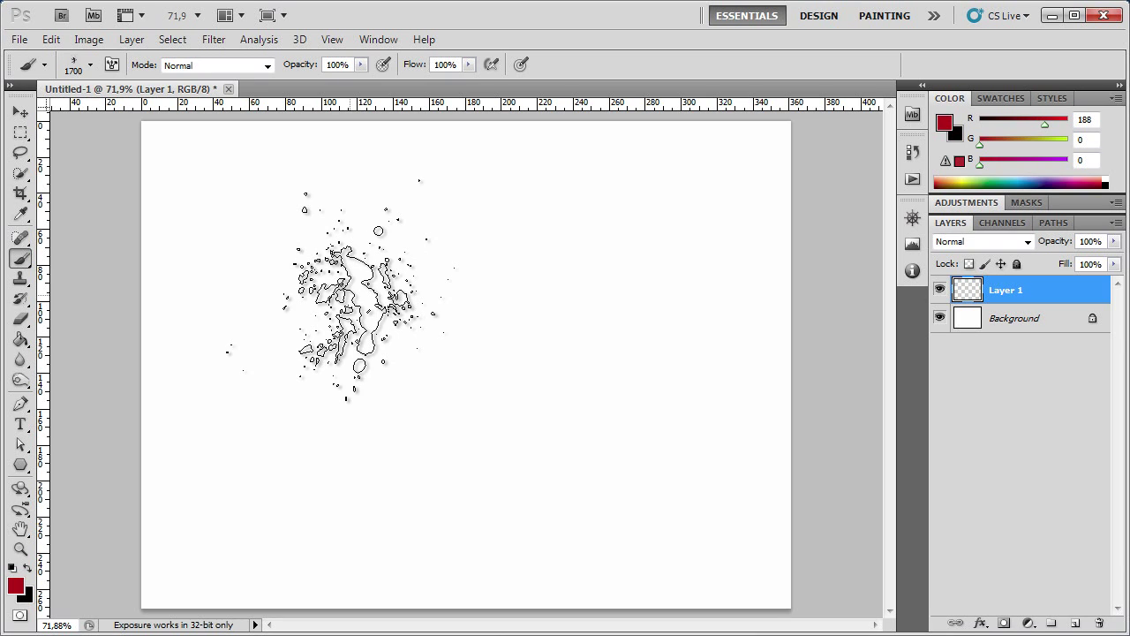
pyautogui.press('[')
pyautogui.press('[')
pyautogui.press('[')
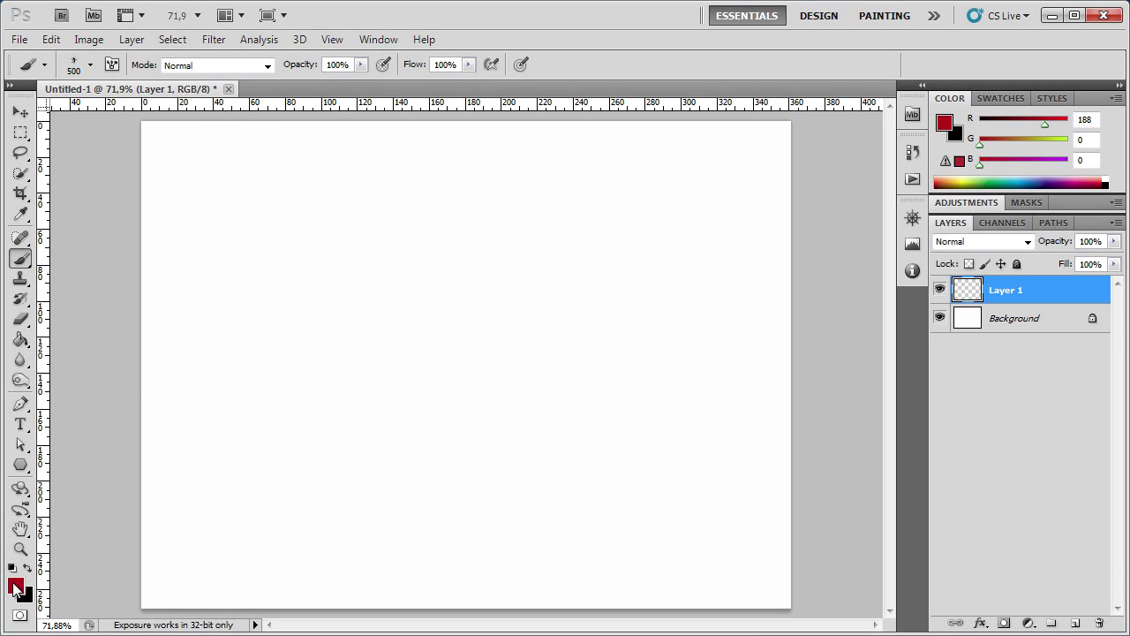
pyautogui.click(15, 587)
pyautogui.moveTo(947, 403); pyautogui.dragTo(607, 219)
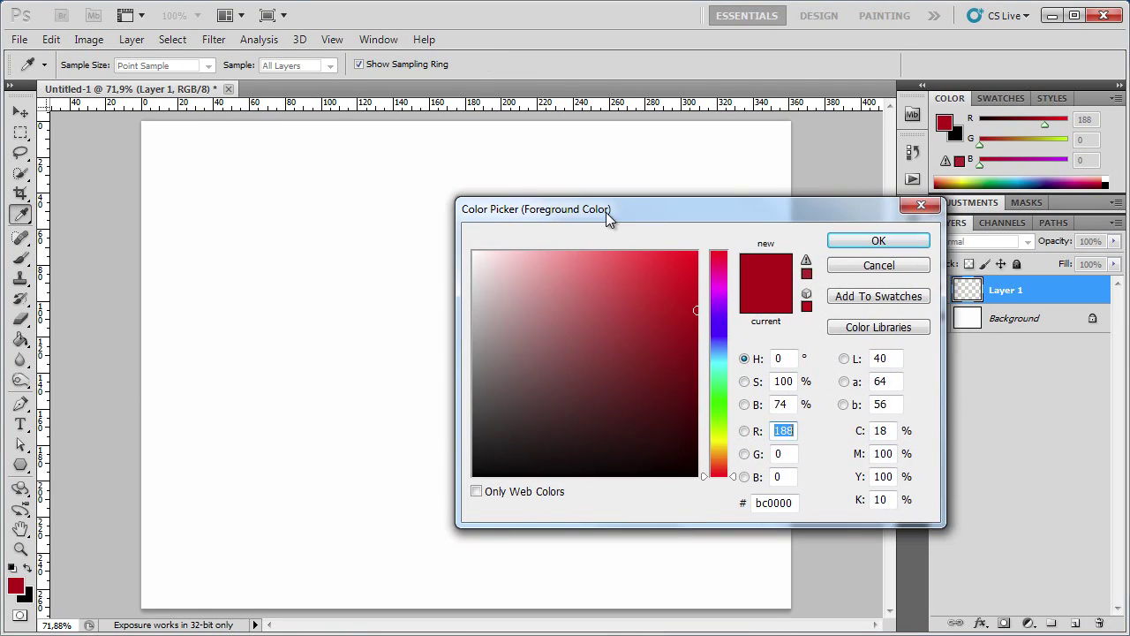
pyautogui.moveTo(720, 362); pyautogui.dragTo(720, 369)
pyautogui.click(680, 301)
pyautogui.click(722, 359)
pyautogui.click(878, 240)
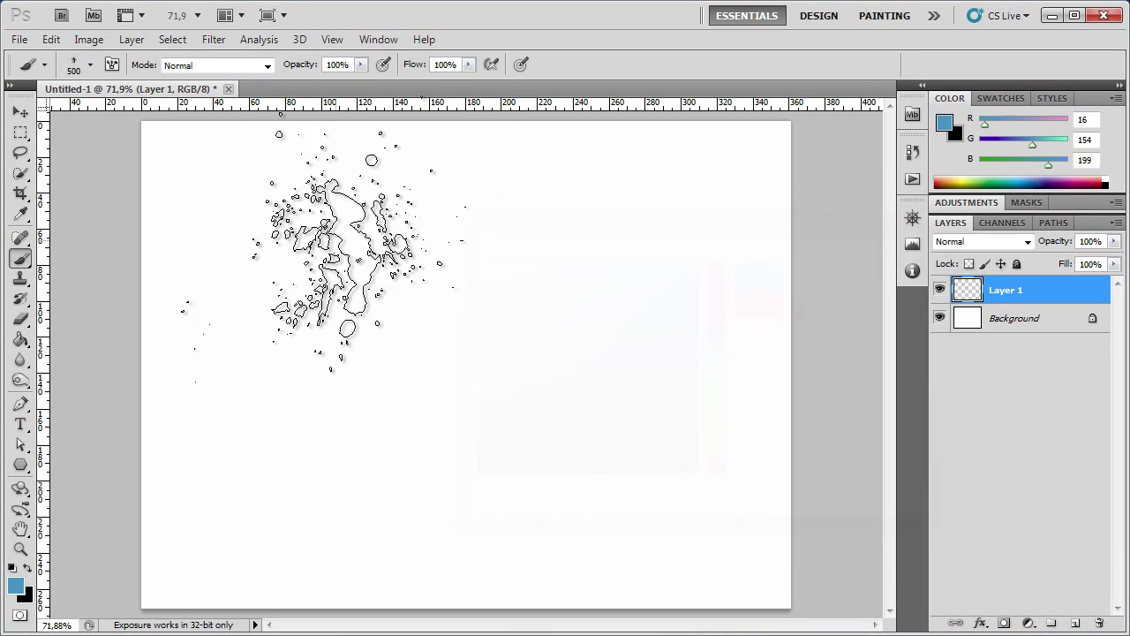
pyautogui.click(296, 243)
# - With a 400 px brush, paint three rows of blue splatter across the canvas
pyautogui.press(']')
pyautogui.press(']')
pyautogui.press(']')
pyautogui.press(']')
pyautogui.press(']')
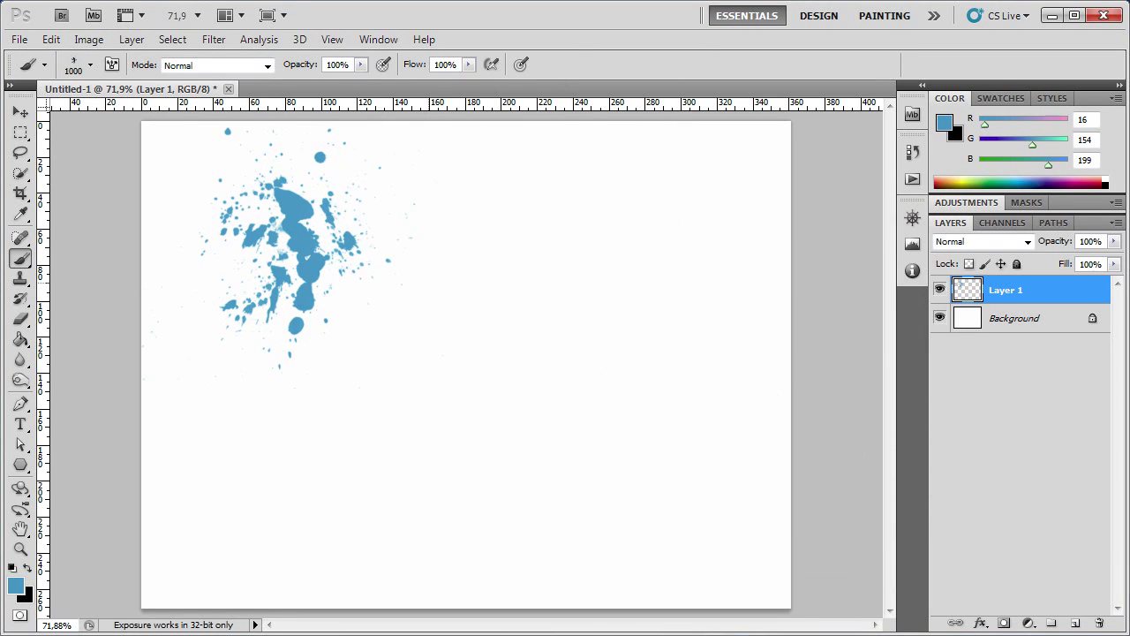
pyautogui.press('[')
pyautogui.press('[')
pyautogui.press('[')
pyautogui.press('[')
pyautogui.press('[')
pyautogui.press('[')
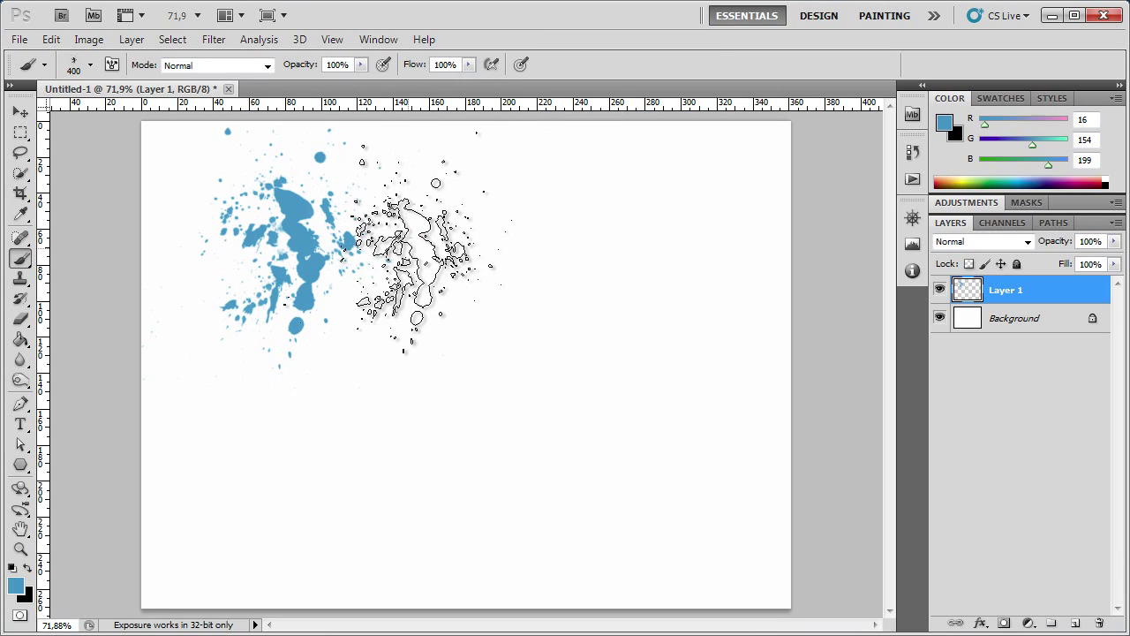
pyautogui.moveTo(424, 238); pyautogui.dragTo(733, 240)
pyautogui.moveTo(265, 402)
pyautogui.mouseDown()
pyautogui.moveTo(495, 393)
pyautogui.moveTo(567, 378)
pyautogui.moveTo(751, 388)
pyautogui.mouseUp()
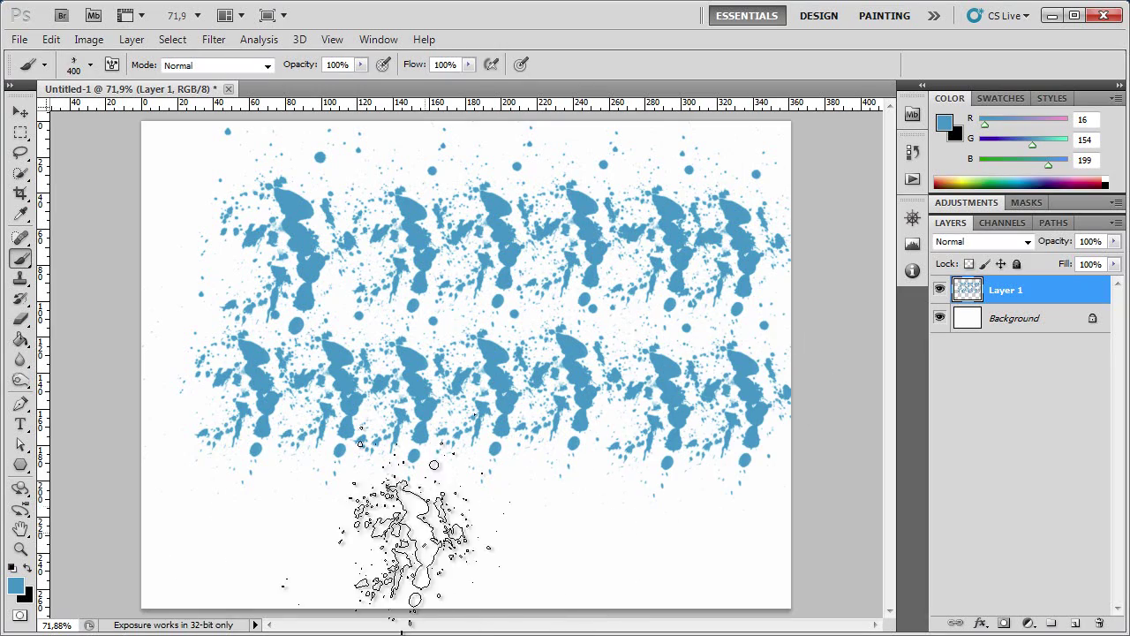
pyautogui.click(207, 512)
pyautogui.moveTo(207, 512); pyautogui.dragTo(732, 512)
# - Add 700 px and 300 px splatters to the upper left and right, then delete the layer
pyautogui.press(']')
pyautogui.press(']')
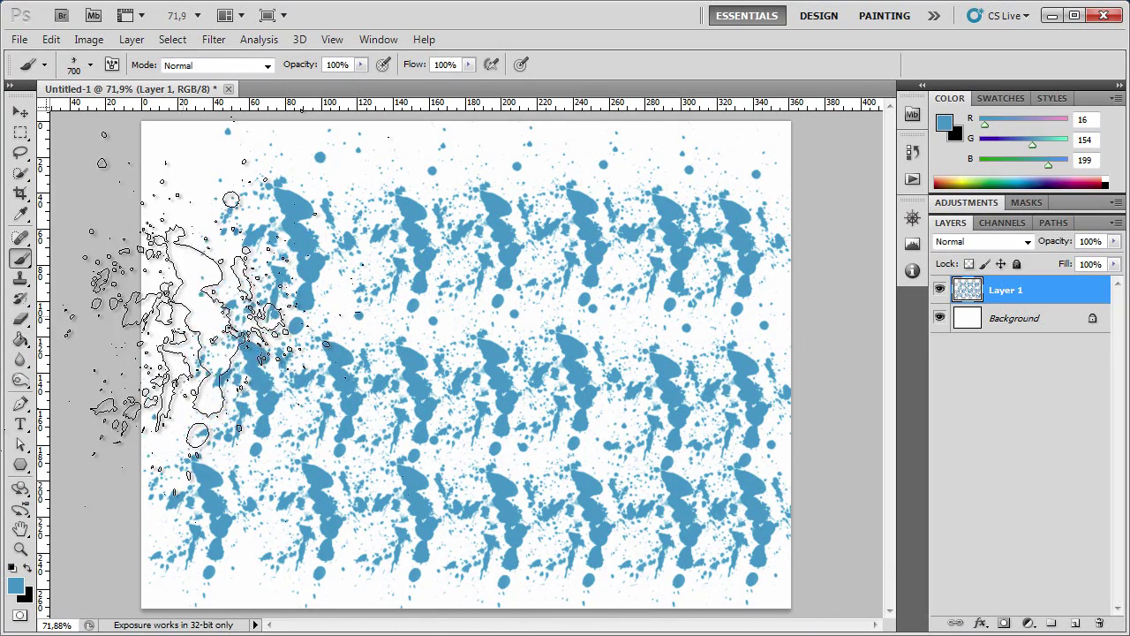
pyautogui.press(']')
pyautogui.click(185, 230)
pyautogui.moveTo(185, 229); pyautogui.dragTo(403, 203)
pyautogui.press('[')
pyautogui.press('[')
pyautogui.press('[')
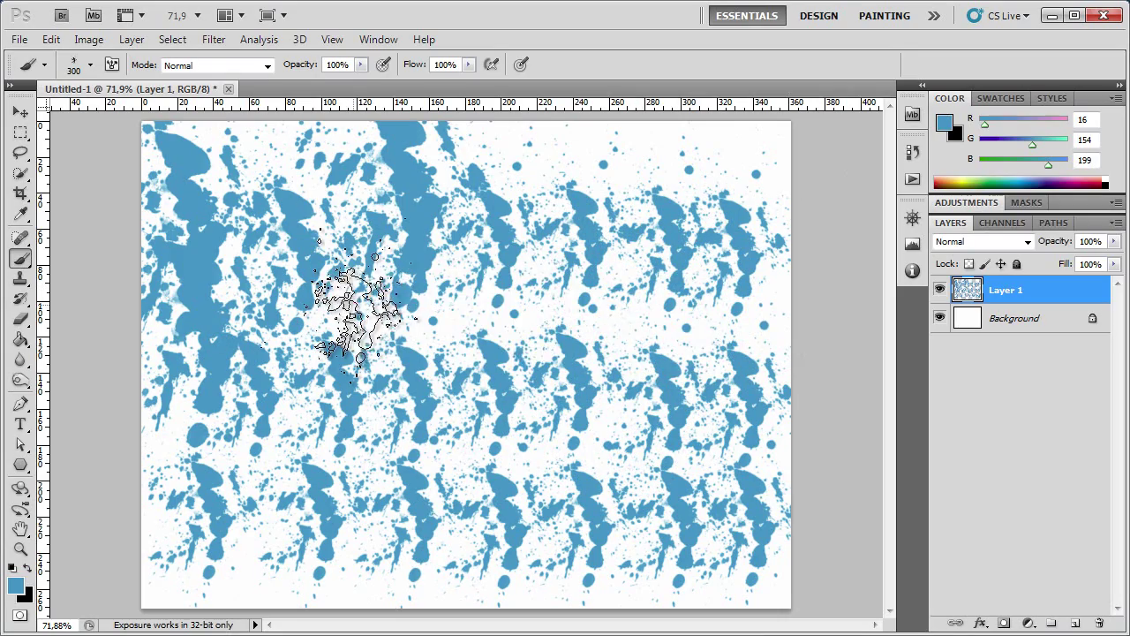
pyautogui.click(688, 345)
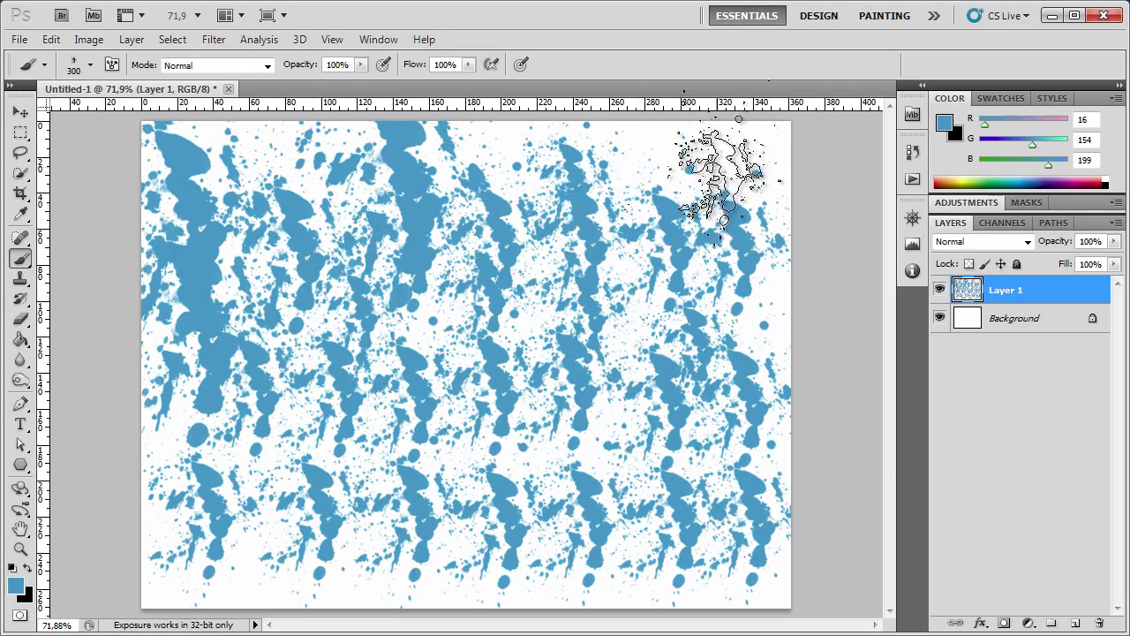
pyautogui.moveTo(721, 180); pyautogui.dragTo(636, 181)
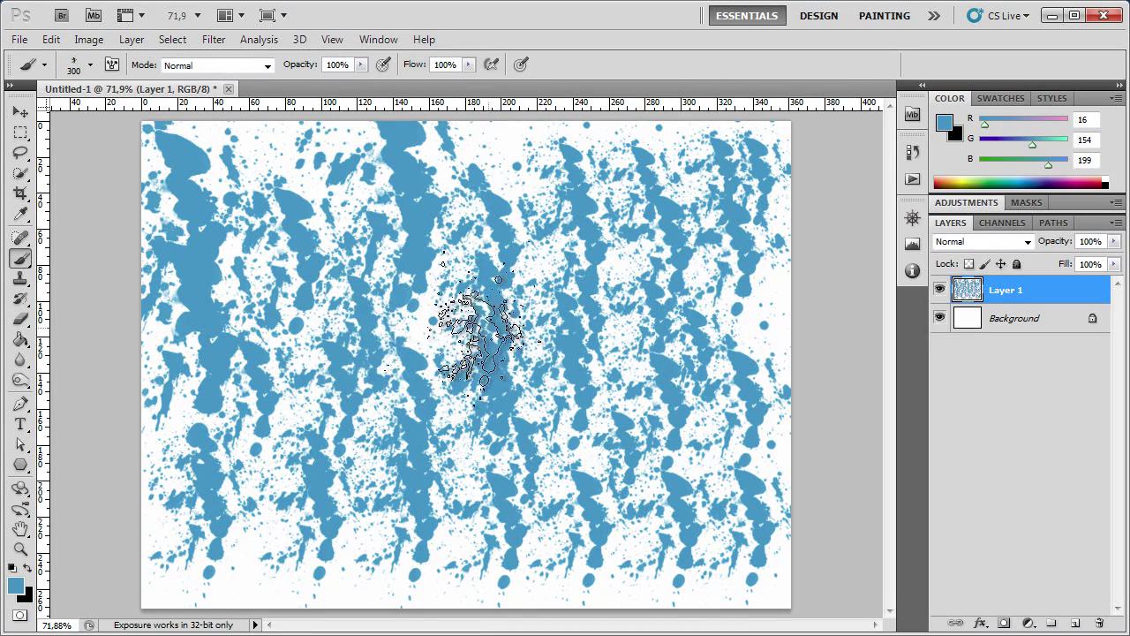
pyautogui.click(1099, 624)
# - Add a fresh empty Layer 1, enlarge the brush to 700 px, and position the Brush panel
pyautogui.click(1075, 623)
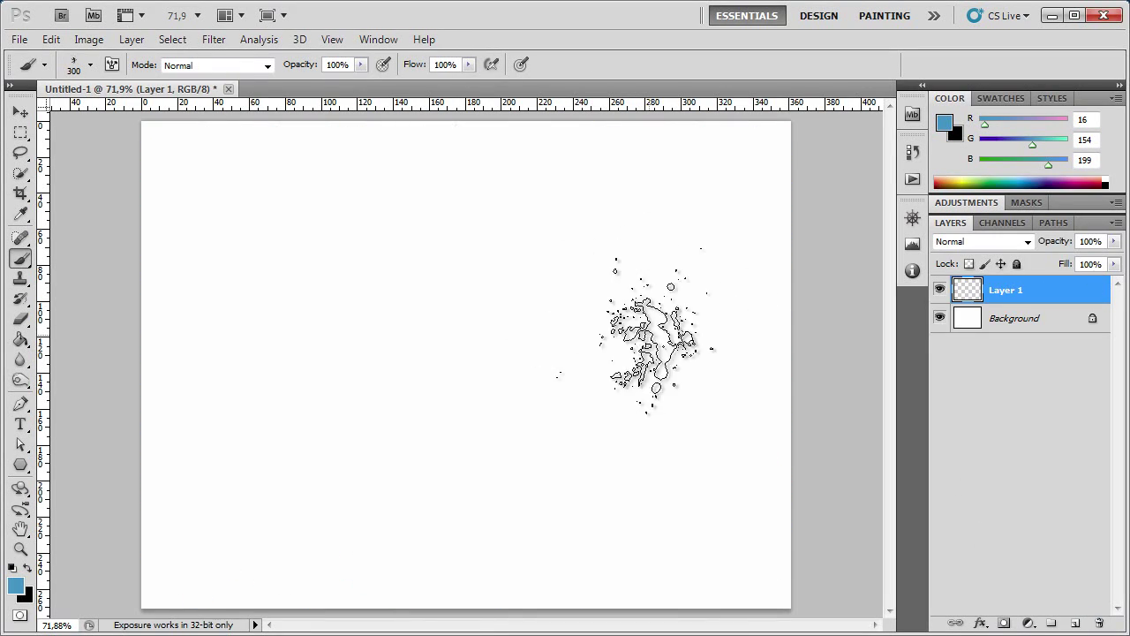
pyautogui.press(']')
pyautogui.press(']')
pyautogui.press(']')
pyautogui.press(']')
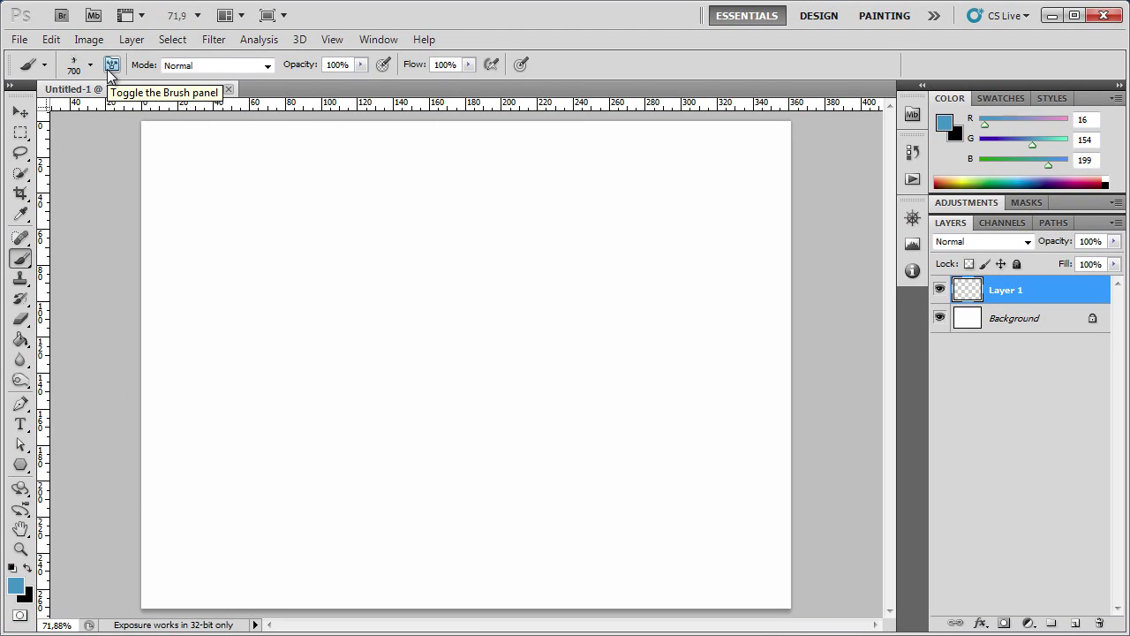
pyautogui.click(113, 72)
pyautogui.moveTo(811, 223)
pyautogui.mouseDown()
pyautogui.moveTo(861, 222)
pyautogui.moveTo(767, 170)
pyautogui.moveTo(759, 158)
pyautogui.moveTo(776, 132)
pyautogui.mouseUp()
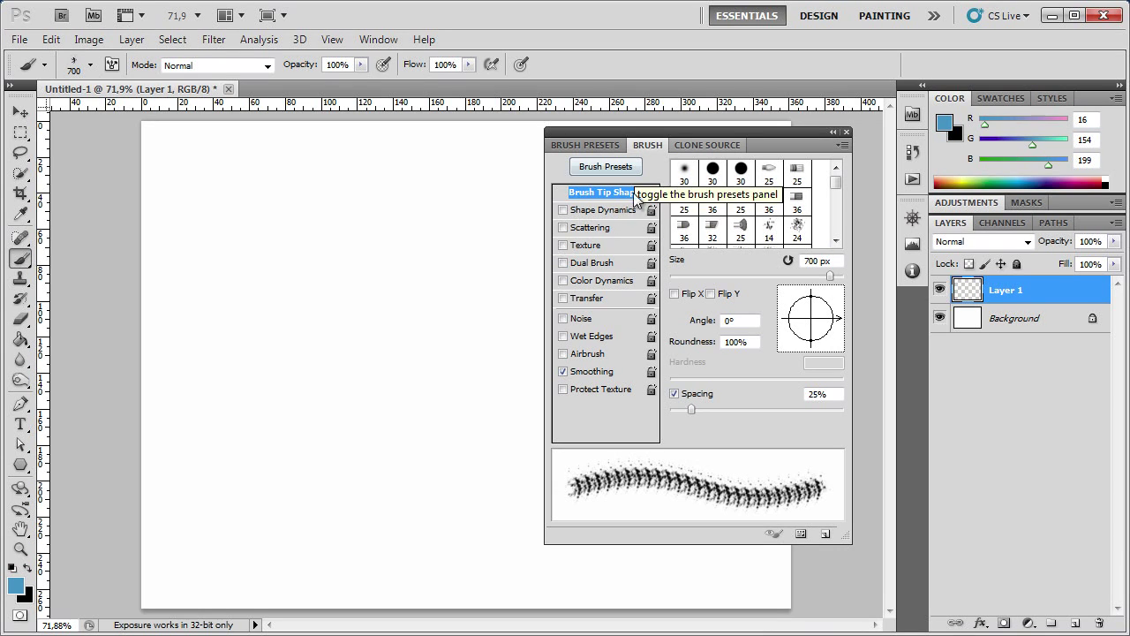
pyautogui.moveTo(700, 129)
pyautogui.mouseDown()
pyautogui.moveTo(651, 126)
pyautogui.moveTo(715, 124)
pyautogui.mouseUp()
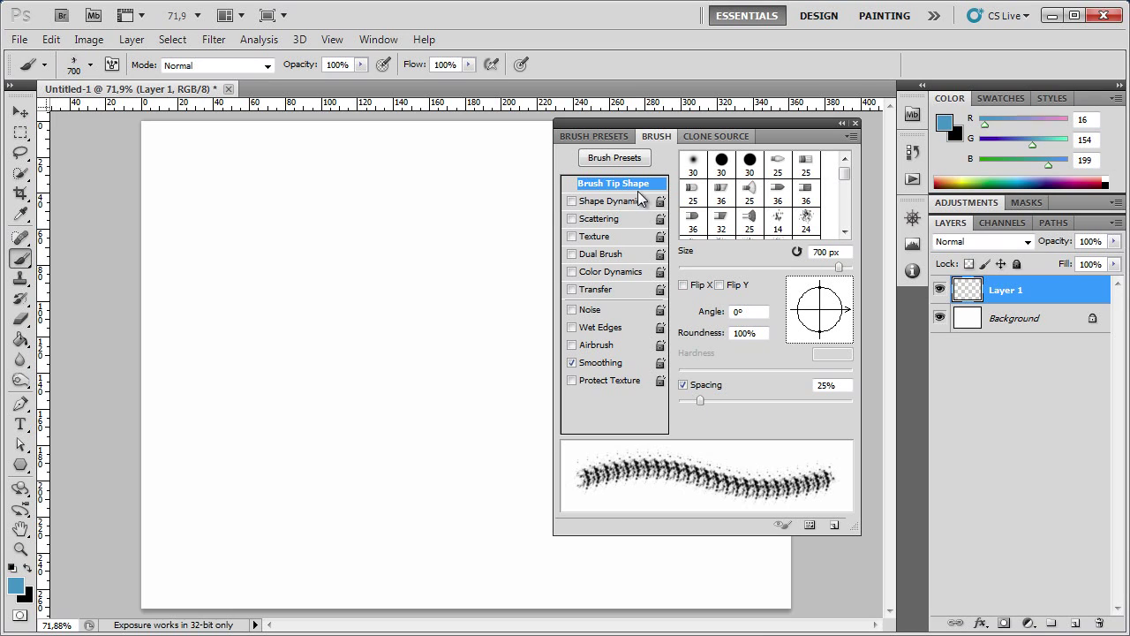
pyautogui.moveTo(756, 124)
pyautogui.mouseDown()
pyautogui.moveTo(782, 125)
pyautogui.moveTo(731, 125)
pyautogui.mouseUp()
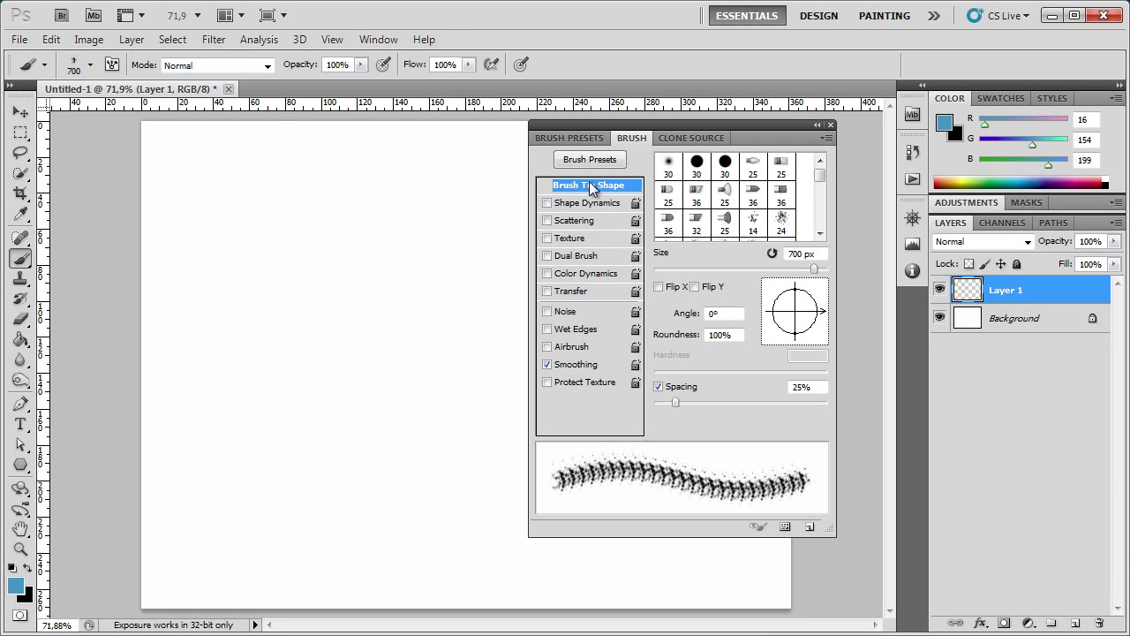
pyautogui.moveTo(686, 122); pyautogui.dragTo(677, 121)
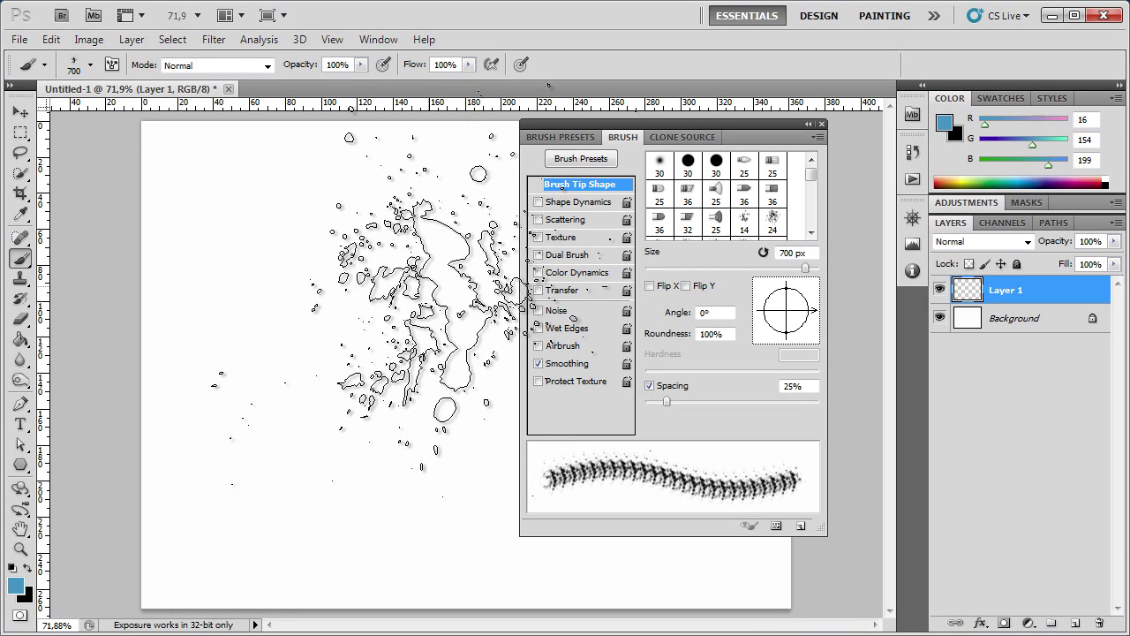
# - Try and undo test strokes, set the brush to 68 px, and widen spacing to about 261%
pyautogui.moveTo(424, 265); pyautogui.dragTo(279, 353)
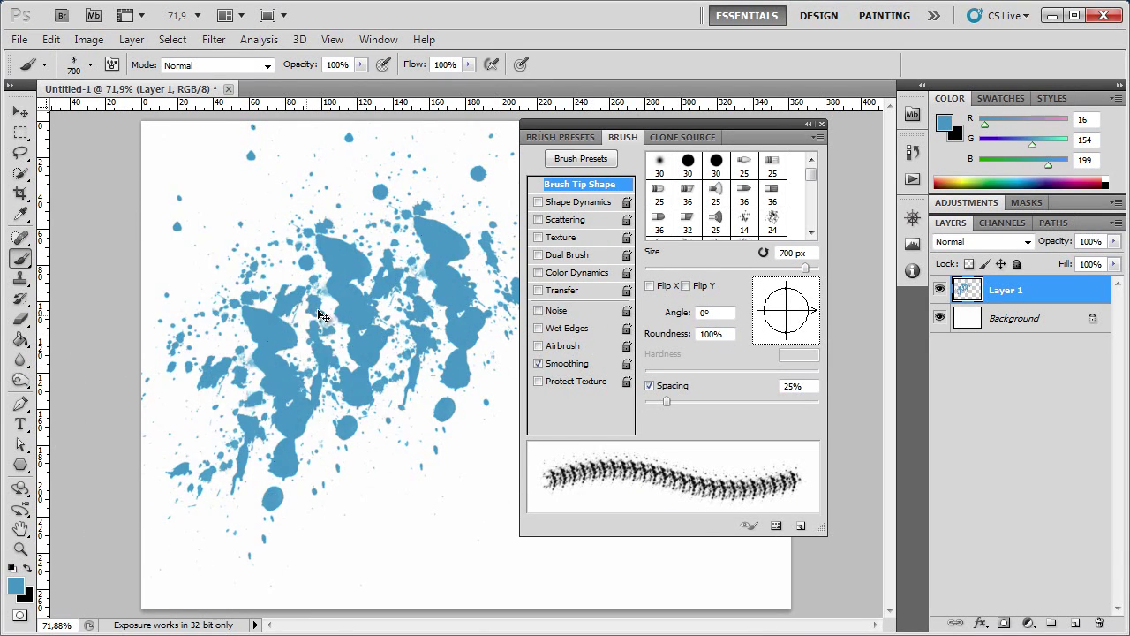
pyautogui.hotkey('ctrl', 'z')
pyautogui.rightClick(384, 308)
pyautogui.click(455, 331)
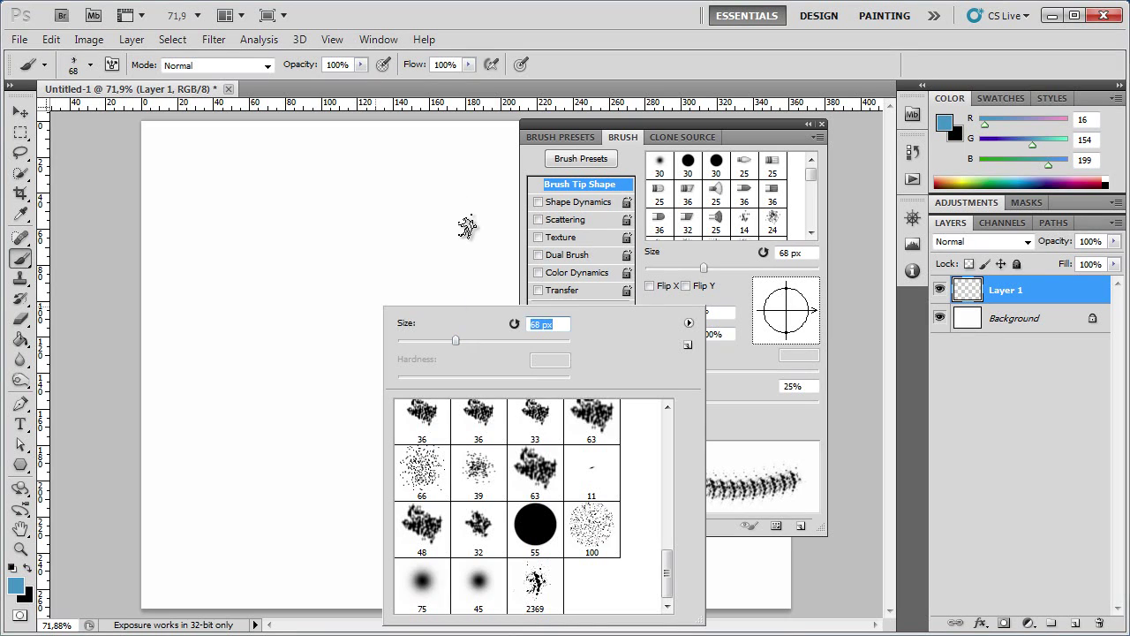
pyautogui.moveTo(468, 228); pyautogui.dragTo(205, 201)
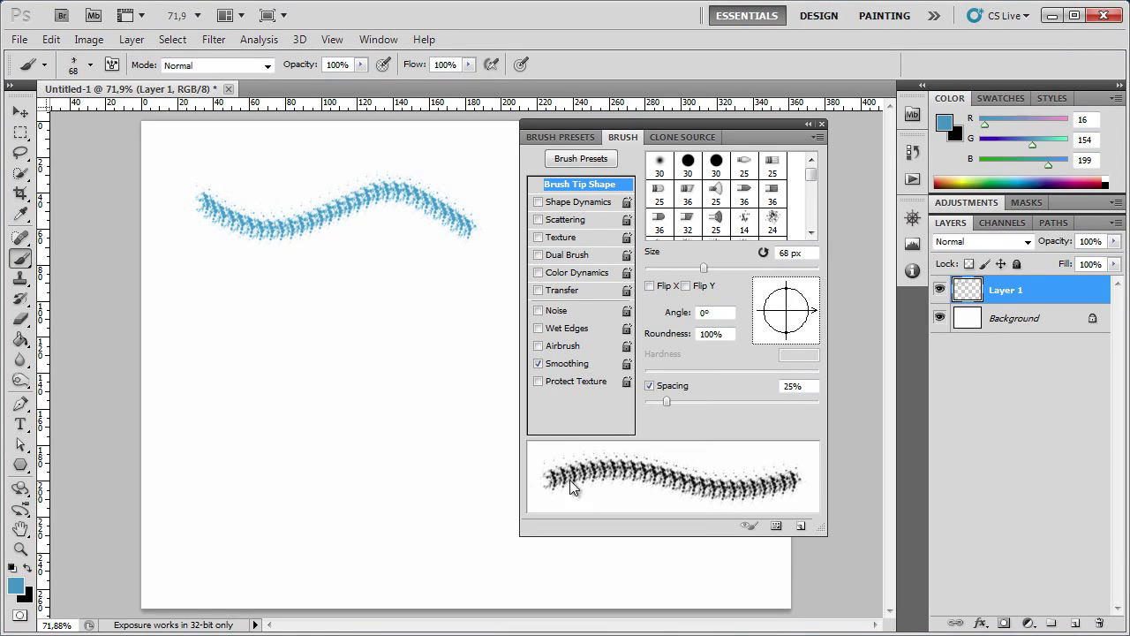
pyautogui.hotkey('ctrl', 'z')
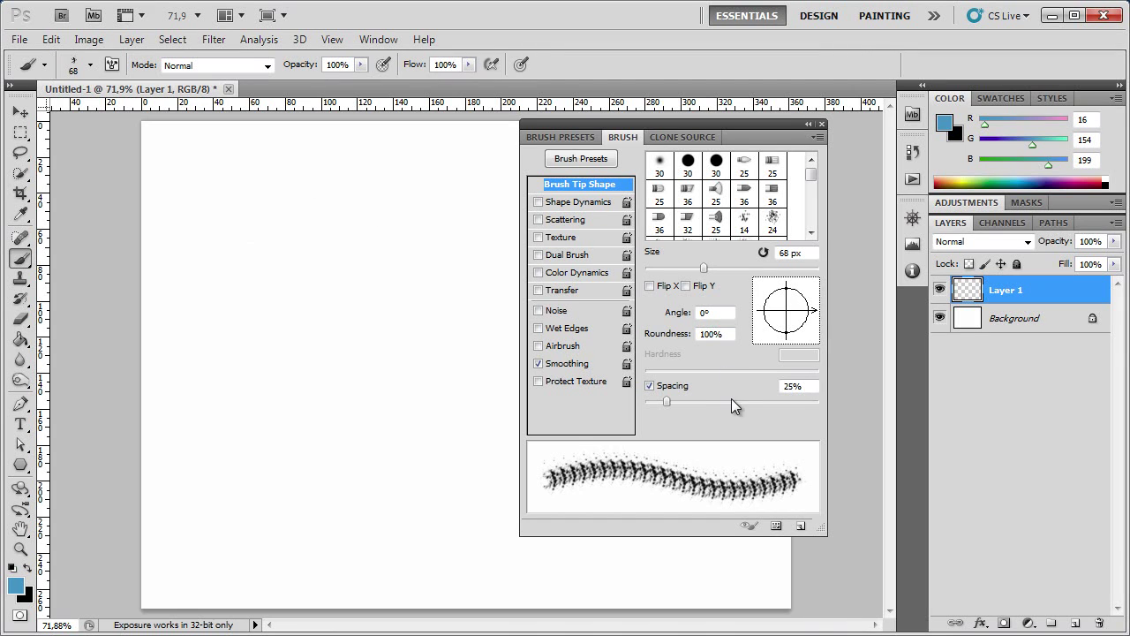
pyautogui.moveTo(668, 404)
pyautogui.mouseDown()
pyautogui.moveTo(785, 405)
pyautogui.moveTo(742, 402)
pyautogui.mouseUp()
# - Enable Shape Dynamics: Size Jitter 81%, Minimum Diameter 0%, Angle Jitter 87%, Roundness Jitter 0%
pyautogui.click(565, 201)
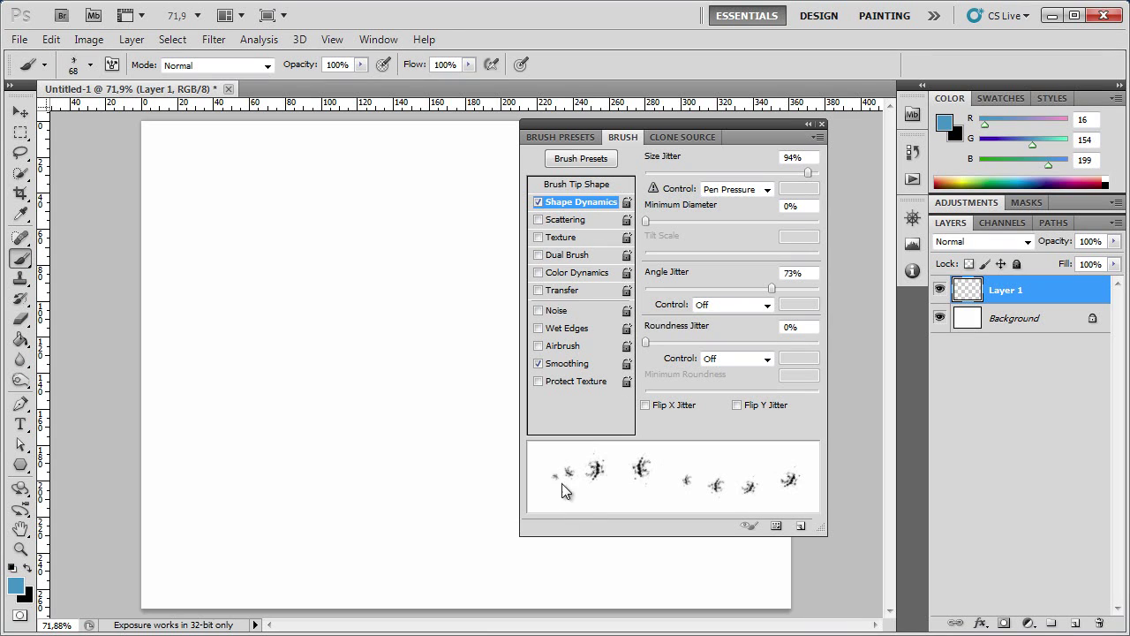
pyautogui.moveTo(688, 171)
pyautogui.mouseDown()
pyautogui.moveTo(648, 171)
pyautogui.moveTo(766, 171)
pyautogui.mouseUp()
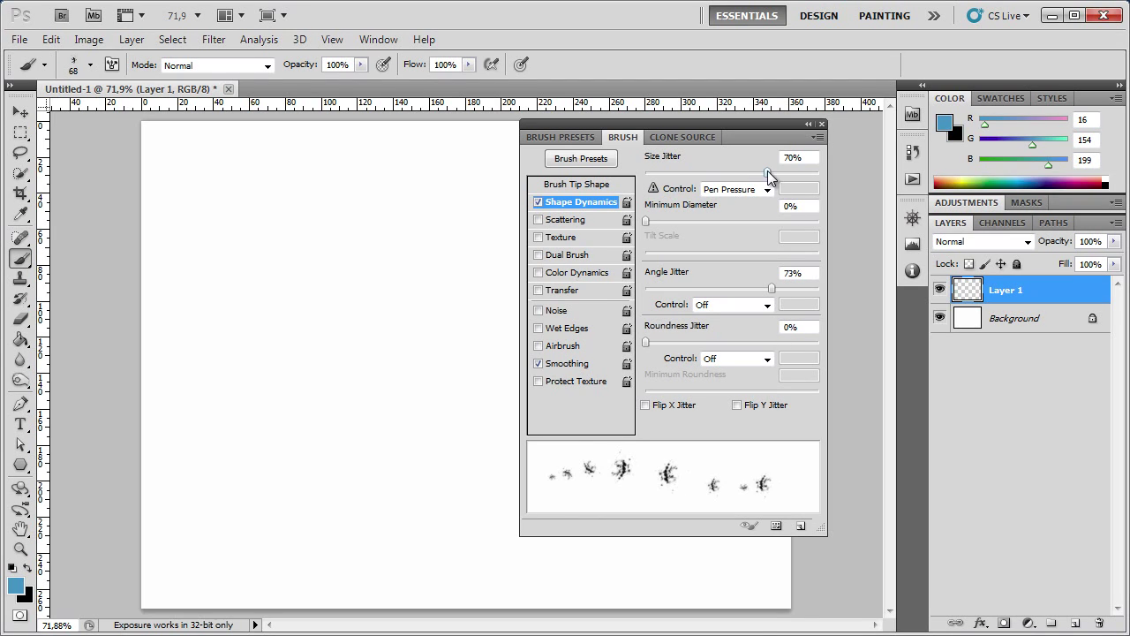
pyautogui.moveTo(767, 171)
pyautogui.mouseDown()
pyautogui.moveTo(677, 172)
pyautogui.moveTo(795, 171)
pyautogui.moveTo(782, 172)
pyautogui.mouseUp()
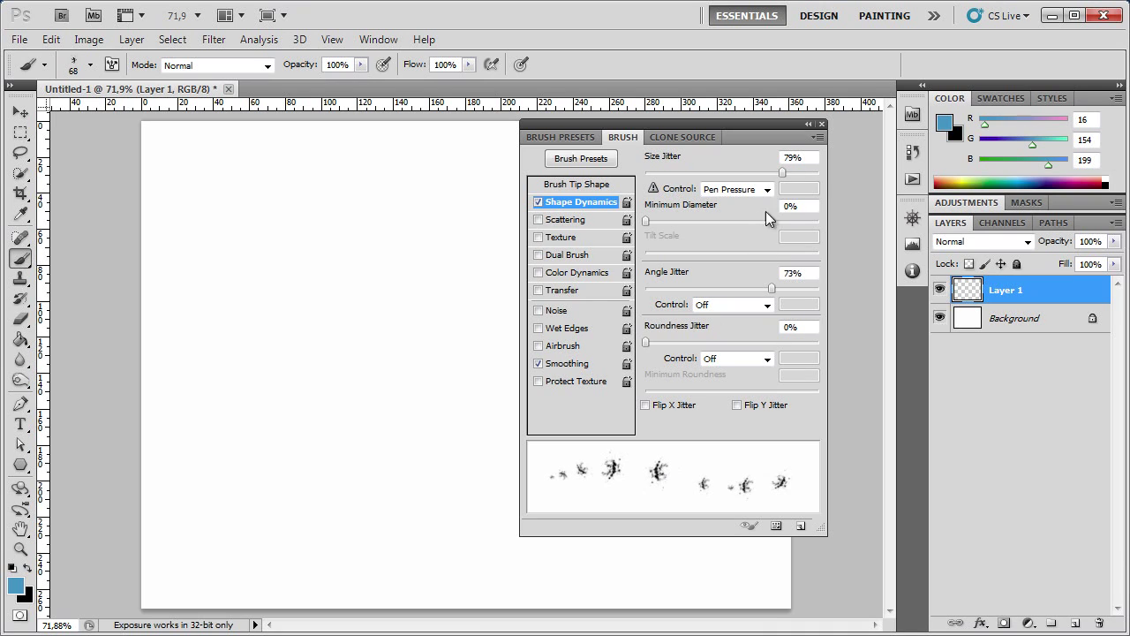
pyautogui.moveTo(781, 173); pyautogui.dragTo(785, 173)
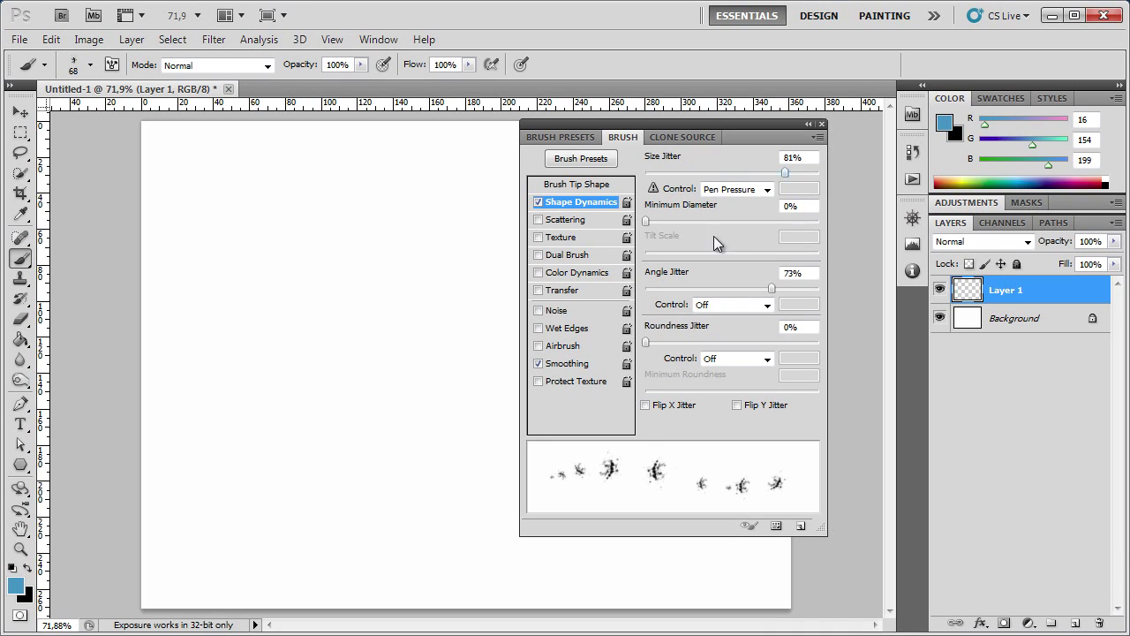
pyautogui.moveTo(650, 221); pyautogui.dragTo(565, 223)
pyautogui.moveTo(771, 289)
pyautogui.mouseDown()
pyautogui.moveTo(722, 289)
pyautogui.moveTo(806, 283)
pyautogui.moveTo(664, 289)
pyautogui.mouseUp()
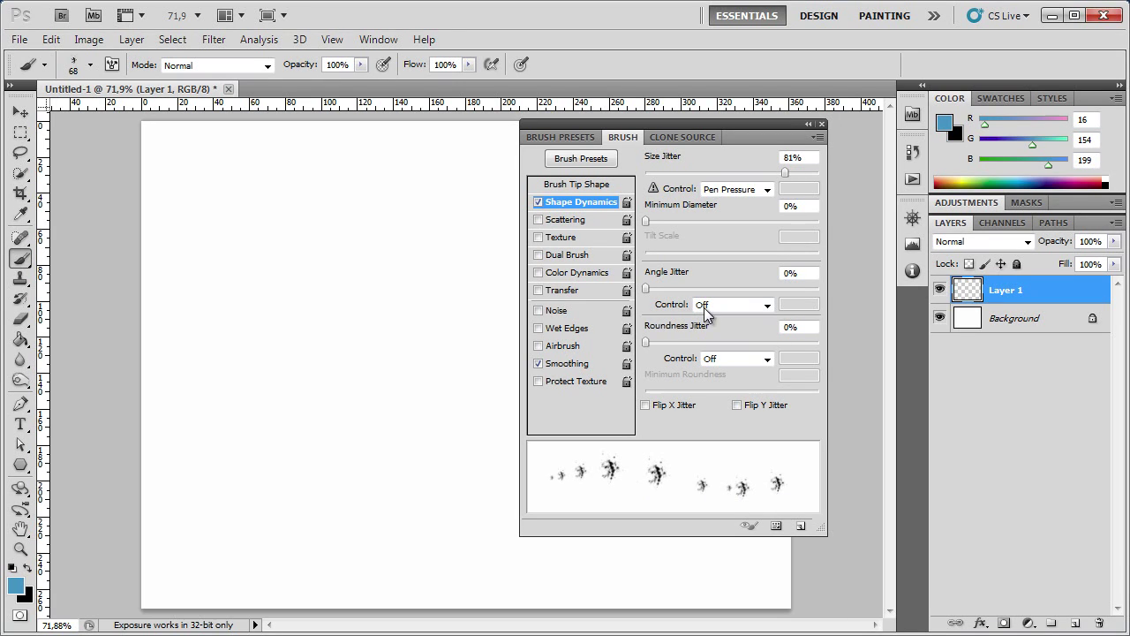
pyautogui.moveTo(652, 287); pyautogui.dragTo(797, 292)
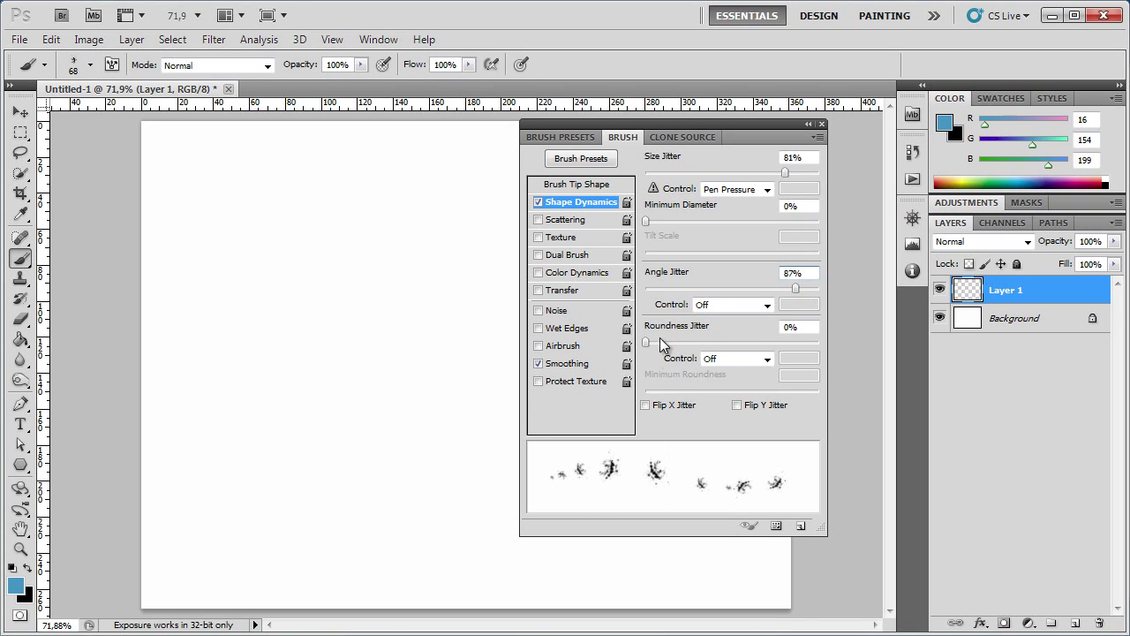
pyautogui.moveTo(647, 346)
pyautogui.mouseDown()
pyautogui.moveTo(789, 373)
pyautogui.moveTo(805, 362)
pyautogui.moveTo(647, 344)
pyautogui.mouseUp()
pyautogui.click(661, 276)
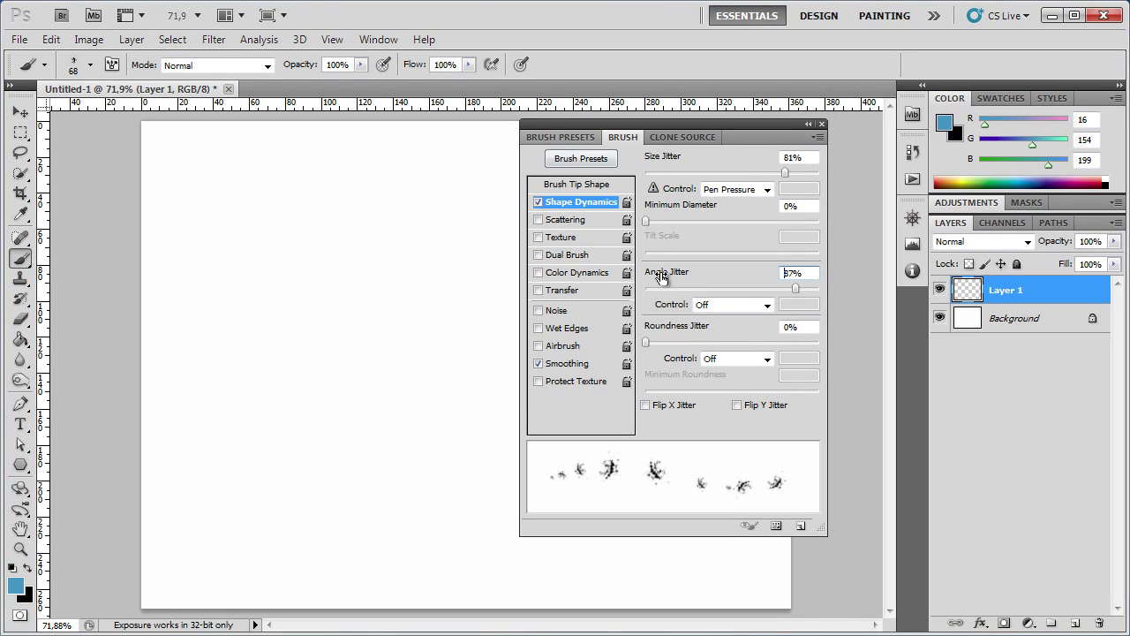
# - Enable Scattering with Both Axes checked, Scatter at 668% and Count at 4
pyautogui.click(566, 220)
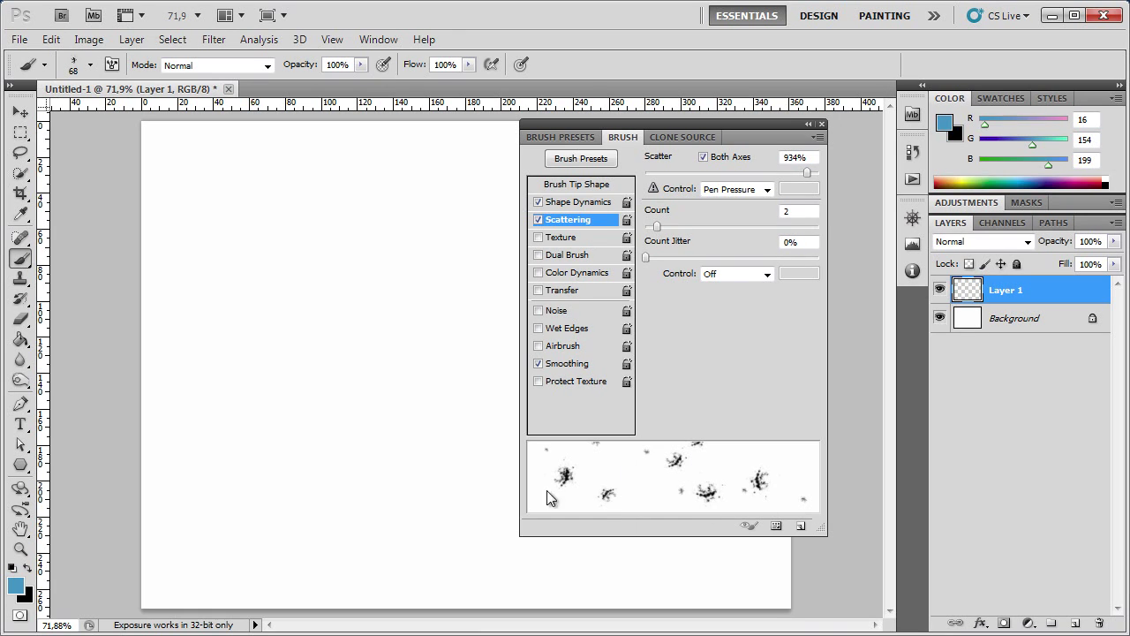
pyautogui.moveTo(761, 173); pyautogui.dragTo(741, 172)
pyautogui.click(704, 156)
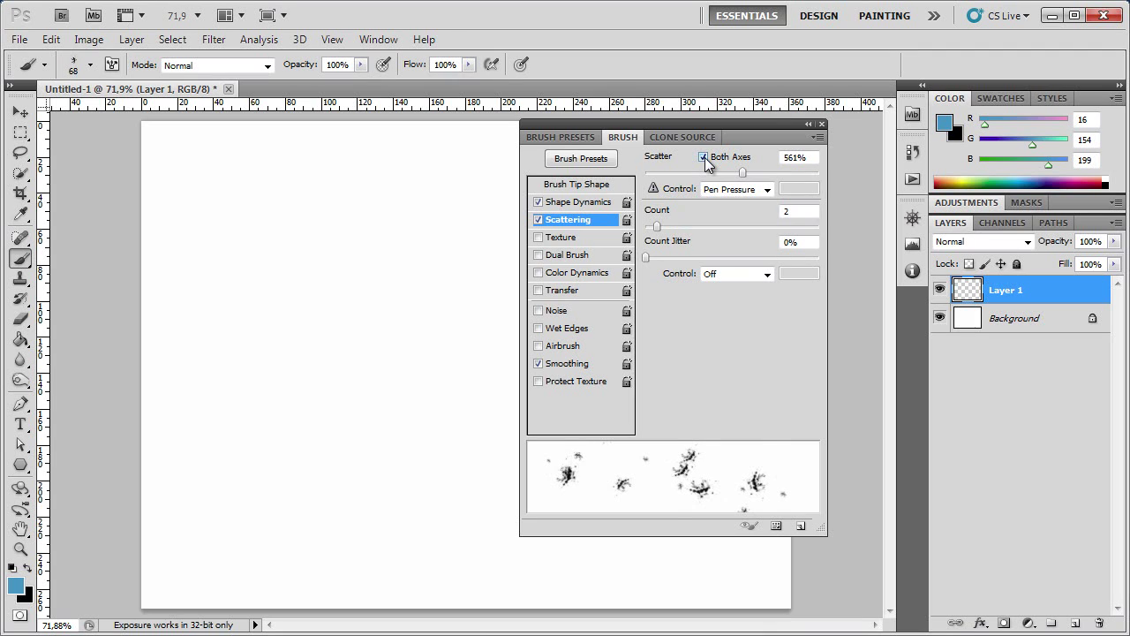
pyautogui.moveTo(742, 172)
pyautogui.mouseDown()
pyautogui.moveTo(670, 171)
pyautogui.moveTo(780, 172)
pyautogui.mouseUp()
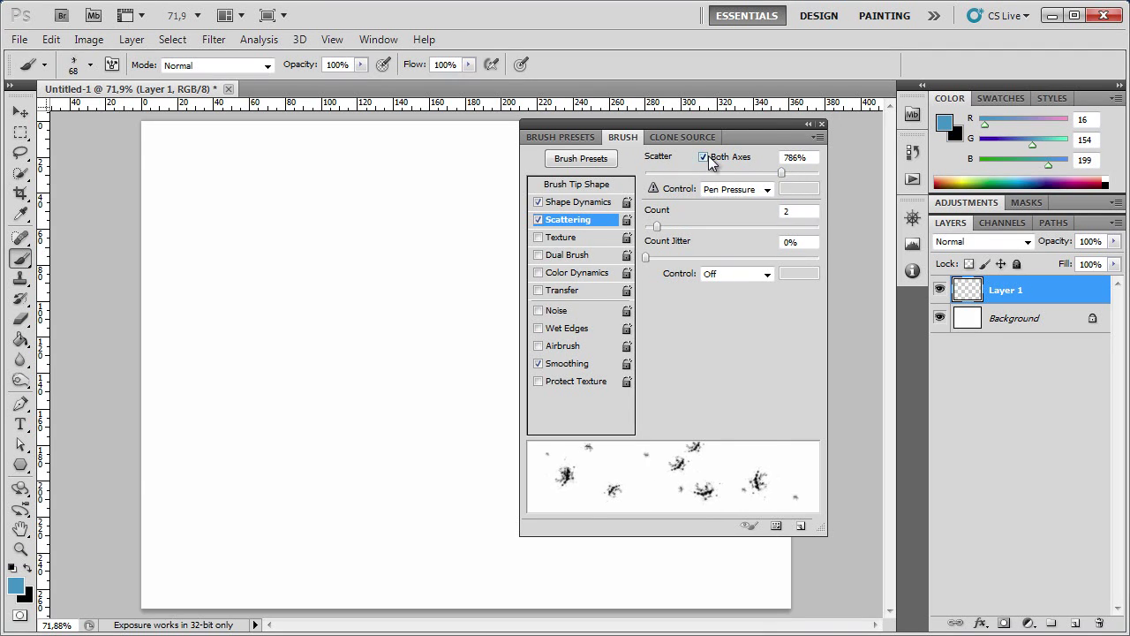
pyautogui.click(704, 158)
pyautogui.moveTo(781, 172)
pyautogui.mouseDown()
pyautogui.moveTo(732, 172)
pyautogui.moveTo(774, 173)
pyautogui.moveTo(761, 172)
pyautogui.mouseUp()
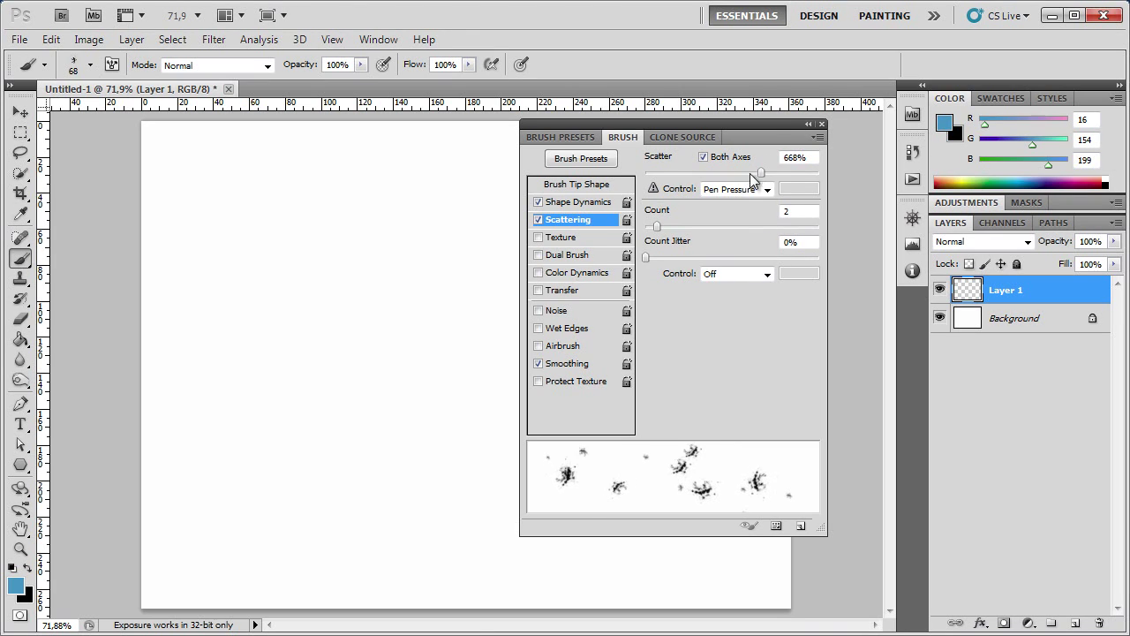
pyautogui.moveTo(668, 230); pyautogui.dragTo(729, 228)
pyautogui.moveTo(806, 224)
pyautogui.mouseDown()
pyautogui.moveTo(660, 226)
pyautogui.moveTo(677, 227)
pyautogui.mouseUp()
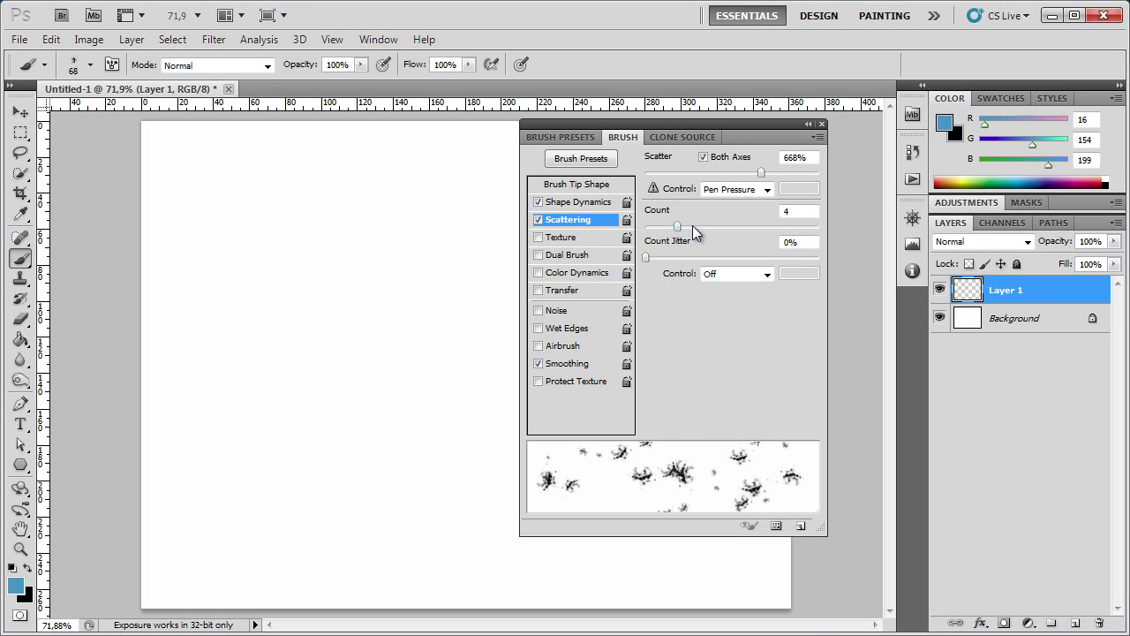
# - Turn on Transfer and lower Opacity Jitter to about 59%
pyautogui.click(562, 295)
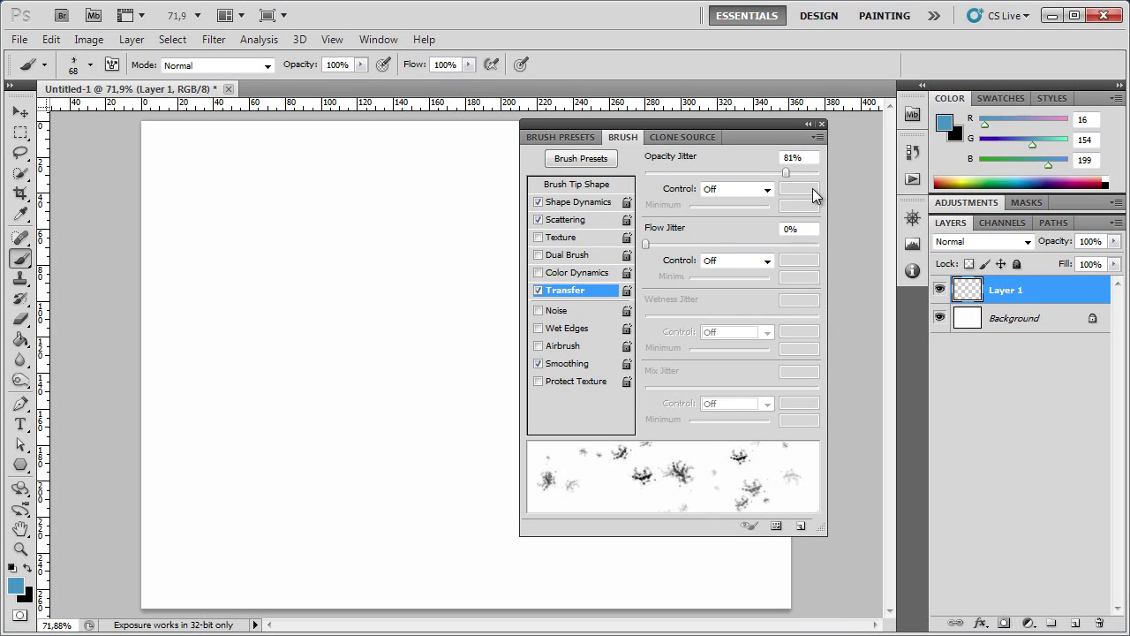
pyautogui.moveTo(766, 172); pyautogui.dragTo(669, 174)
pyautogui.moveTo(775, 171); pyautogui.dragTo(749, 173)
# - Close the Brush panel and stamp blue splatter across the whole canvas at varied brush sizes
pyautogui.click(819, 124)
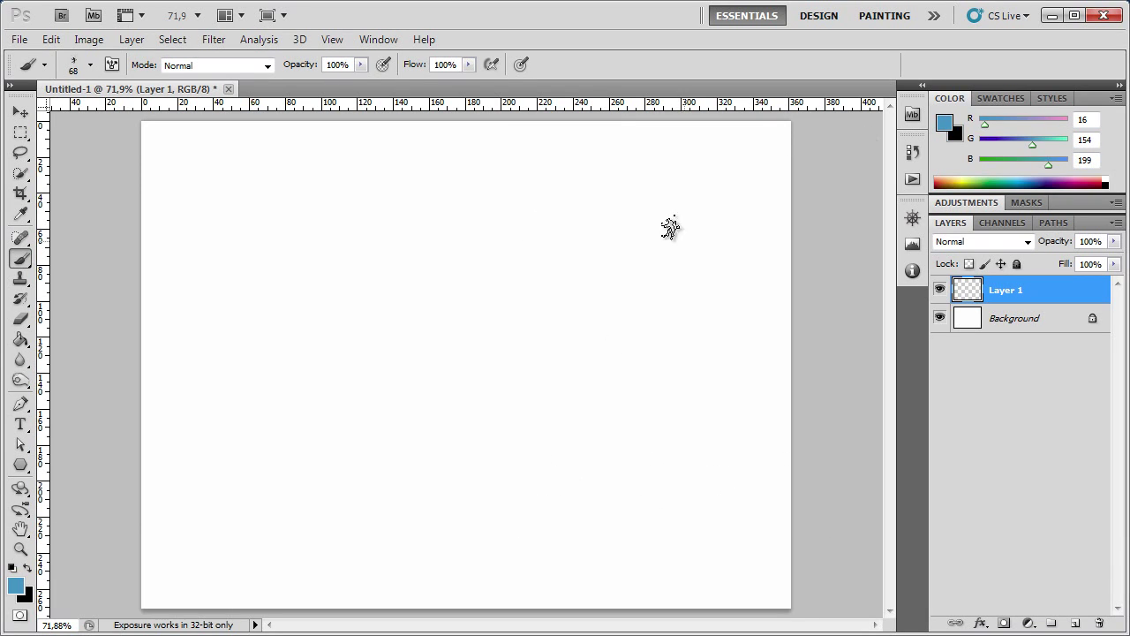
pyautogui.press(']')
pyautogui.press(']')
pyautogui.press(']')
pyautogui.moveTo(214, 227)
pyautogui.mouseDown()
pyautogui.moveTo(386, 251)
pyautogui.moveTo(574, 353)
pyautogui.moveTo(694, 467)
pyautogui.moveTo(214, 404)
pyautogui.moveTo(758, 415)
pyautogui.moveTo(291, 391)
pyautogui.moveTo(732, 353)
pyautogui.moveTo(661, 404)
pyautogui.mouseUp()
pyautogui.press(']')
pyautogui.press(']')
pyautogui.press(']')
pyautogui.press(']')
pyautogui.press(']')
pyautogui.moveTo(732, 379); pyautogui.dragTo(581, 151)
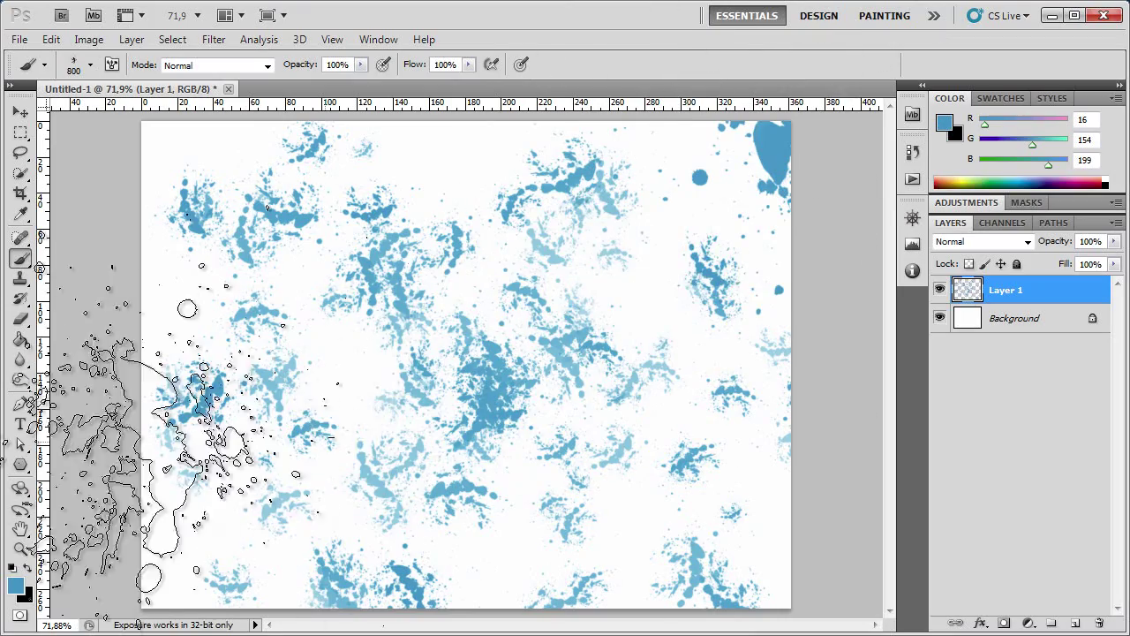
pyautogui.click(173, 437)
pyautogui.press('[')
pyautogui.press('[')
pyautogui.press('[')
pyautogui.moveTo(742, 344)
pyautogui.mouseDown()
pyautogui.moveTo(606, 189)
pyautogui.moveTo(391, 201)
pyautogui.moveTo(245, 171)
pyautogui.moveTo(530, 155)
pyautogui.moveTo(459, 176)
pyautogui.moveTo(265, 176)
pyautogui.moveTo(539, 362)
pyautogui.moveTo(555, 151)
pyautogui.moveTo(114, 227)
pyautogui.moveTo(429, 151)
pyautogui.moveTo(707, 380)
pyautogui.mouseUp()
pyautogui.press(']')
pyautogui.press(']')
pyautogui.press(']')
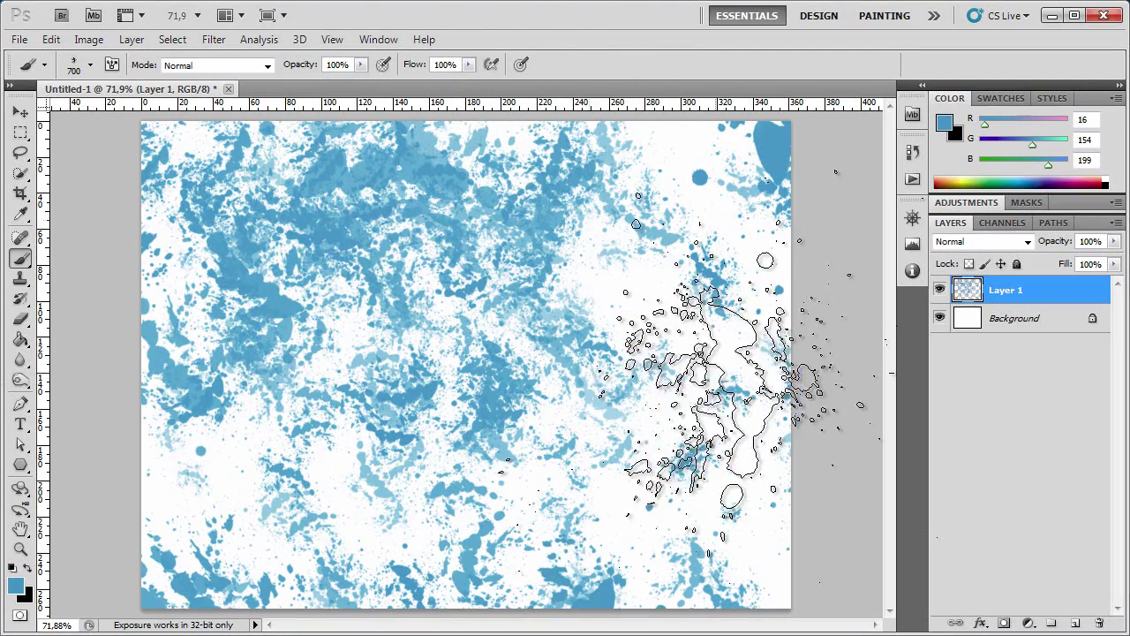
pyautogui.press('[')
pyautogui.press('[')
pyautogui.press('[')
pyautogui.moveTo(654, 154)
pyautogui.mouseDown()
pyautogui.moveTo(680, 164)
pyautogui.moveTo(732, 442)
pyautogui.moveTo(757, 504)
pyautogui.moveTo(719, 490)
pyautogui.mouseUp()
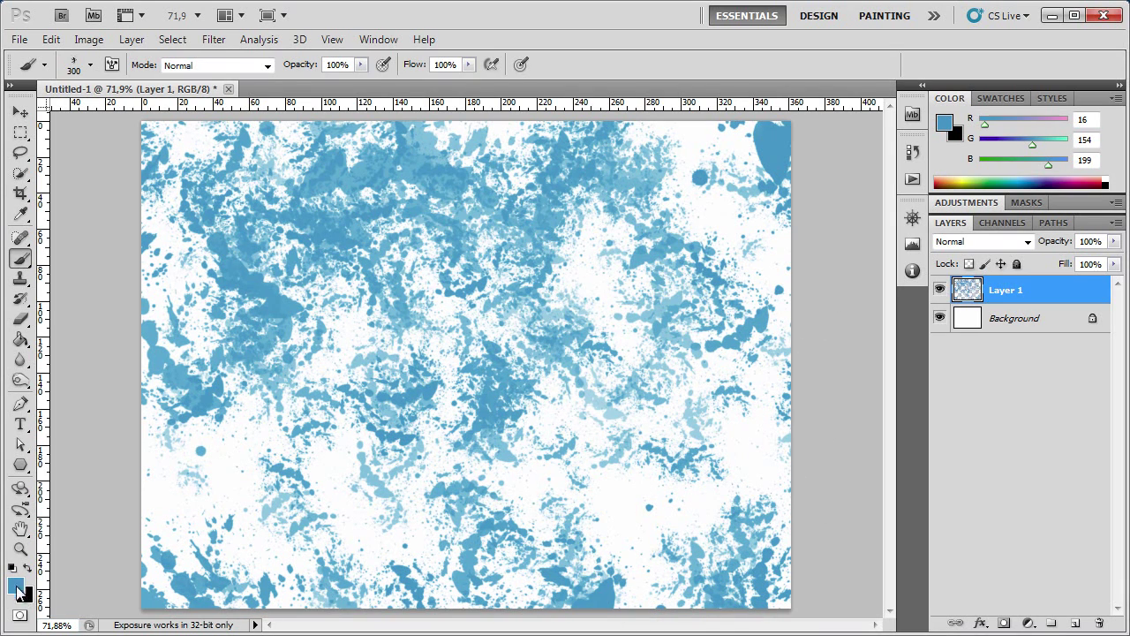
# - Keep a brighter blue foreground and set the background to cyan 39e0e6 (hue 182)
pyautogui.click(17, 590)
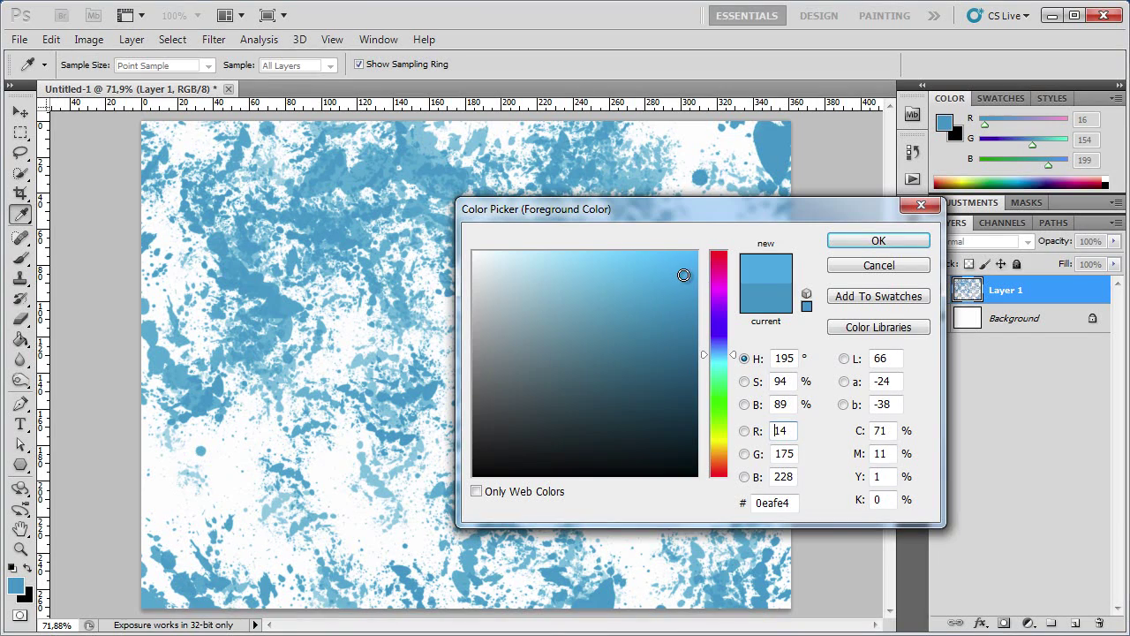
pyautogui.click(878, 243)
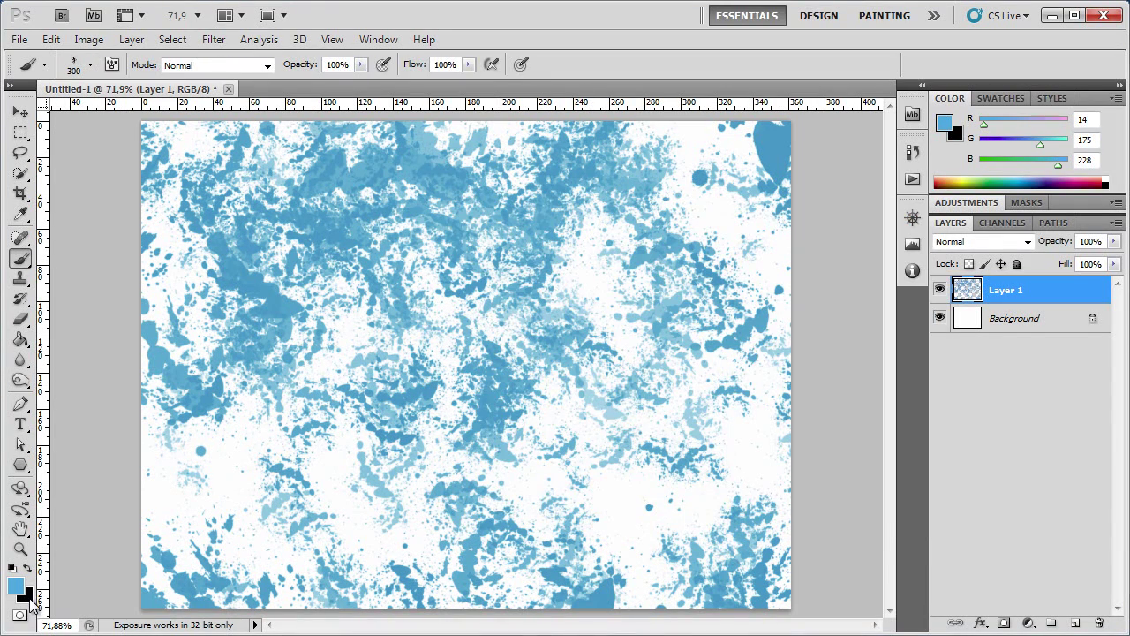
pyautogui.click(29, 599)
pyautogui.moveTo(724, 354); pyautogui.dragTo(722, 367)
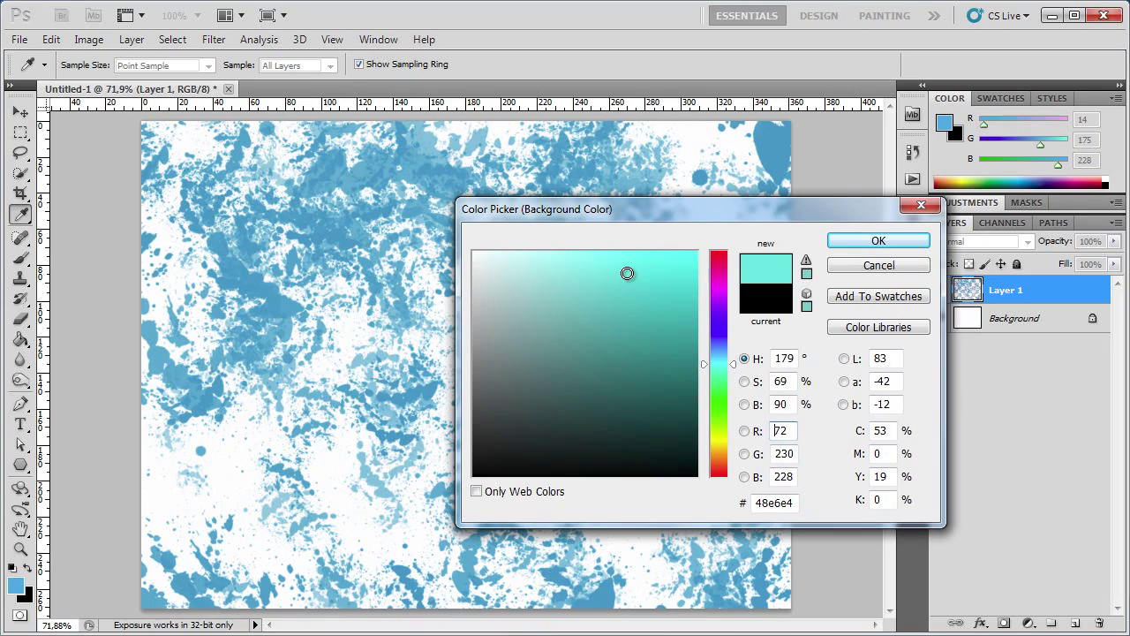
pyautogui.moveTo(713, 357); pyautogui.dragTo(708, 362)
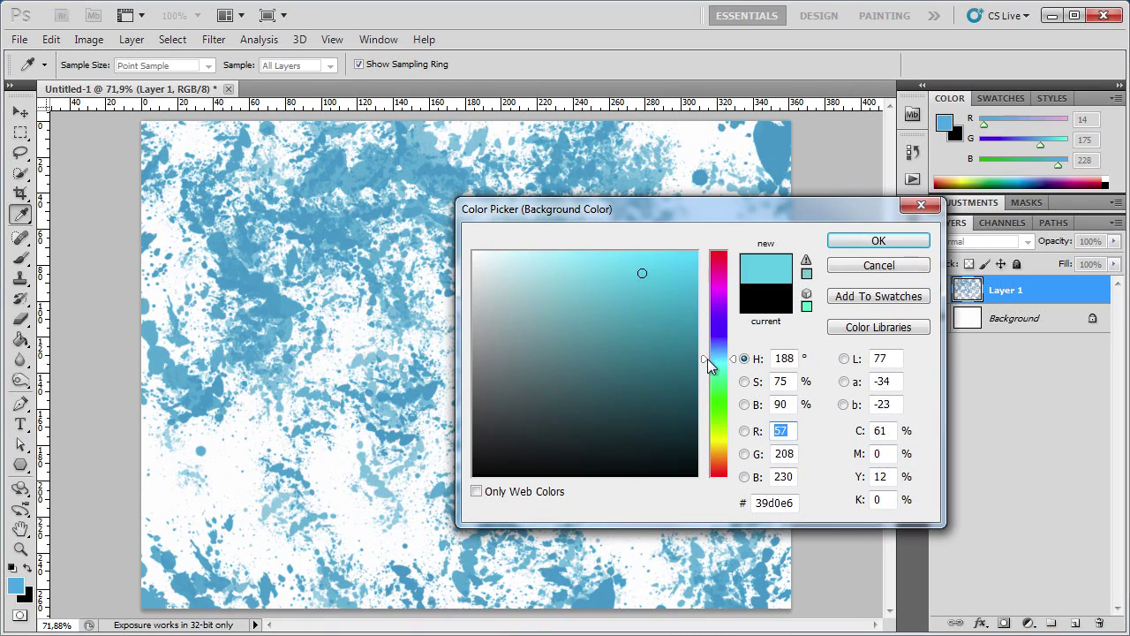
pyautogui.click(918, 242)
pyautogui.press('b')
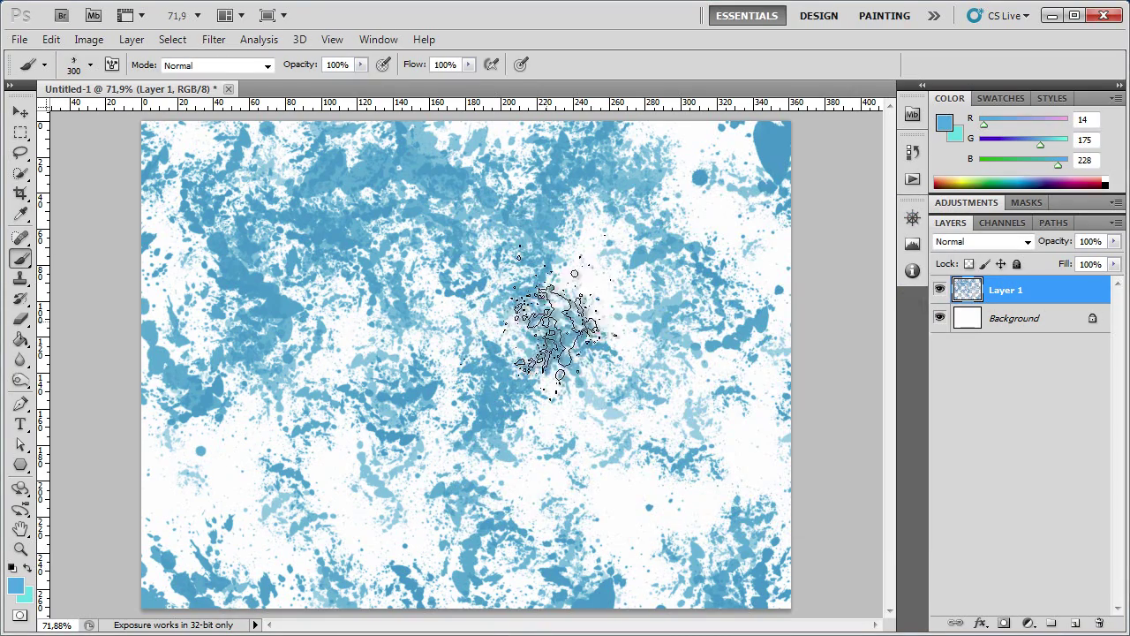
# - Turn on Color Dynamics with 81% Foreground/Background Jitter and about 50% Saturation Jitter
pyautogui.click(111, 65)
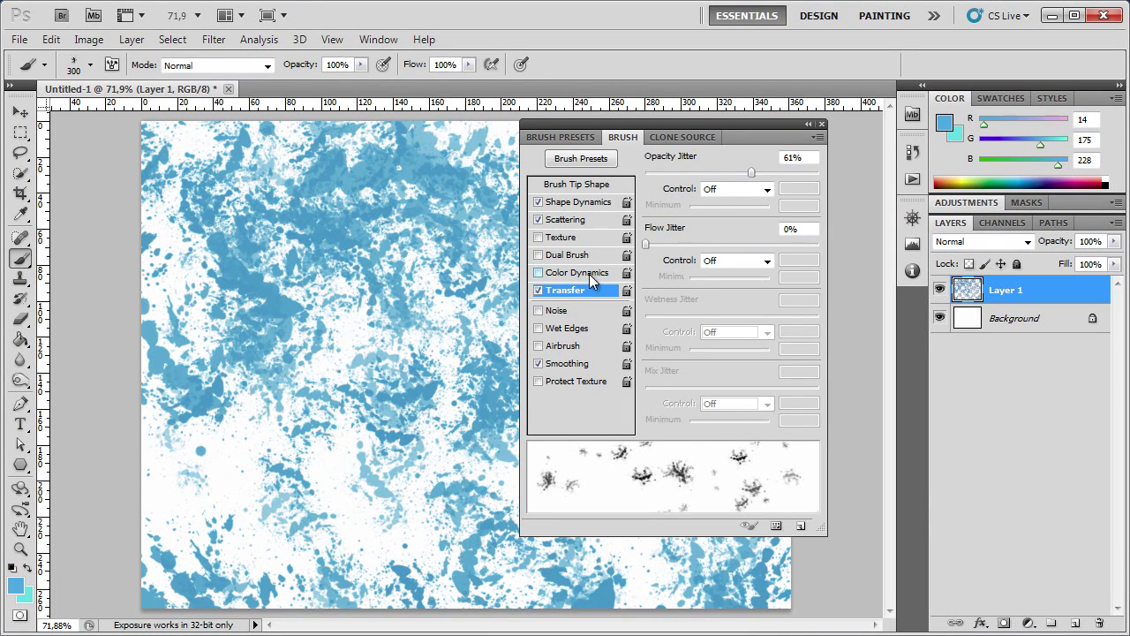
pyautogui.click(576, 273)
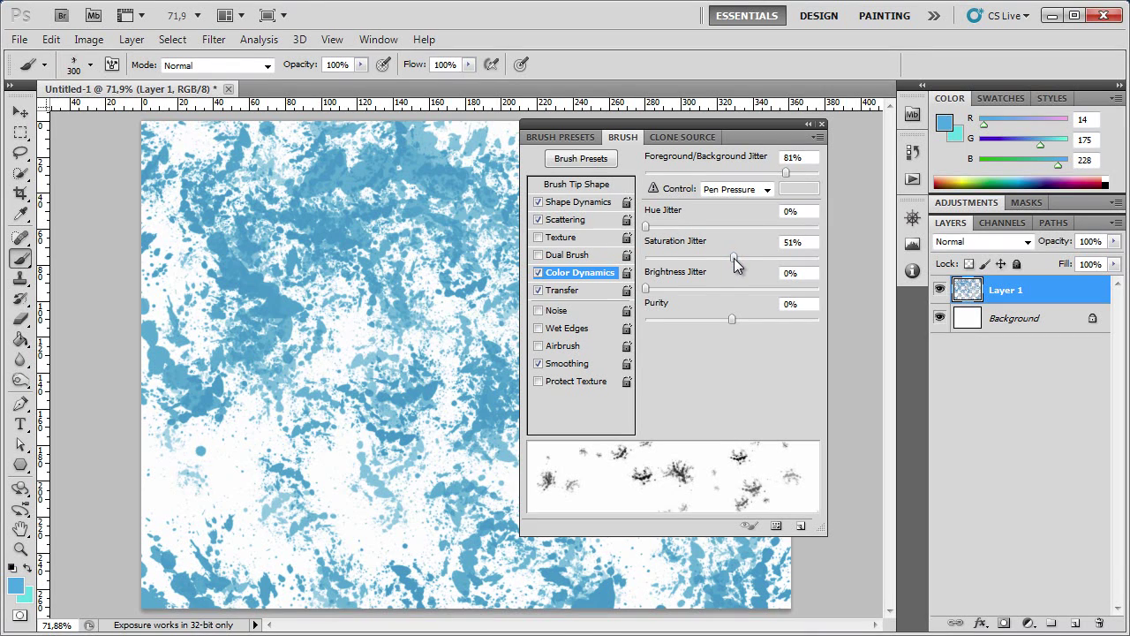
pyautogui.moveTo(731, 258); pyautogui.dragTo(732, 256)
# - Close the Brush panel and paint light-cyan spatter over the canvas at brush sizes 800 and 400
pyautogui.click(822, 130)
pyautogui.moveTo(580, 239)
pyautogui.mouseDown()
pyautogui.moveTo(477, 398)
pyautogui.moveTo(260, 480)
pyautogui.moveTo(542, 398)
pyautogui.moveTo(464, 379)
pyautogui.mouseUp()
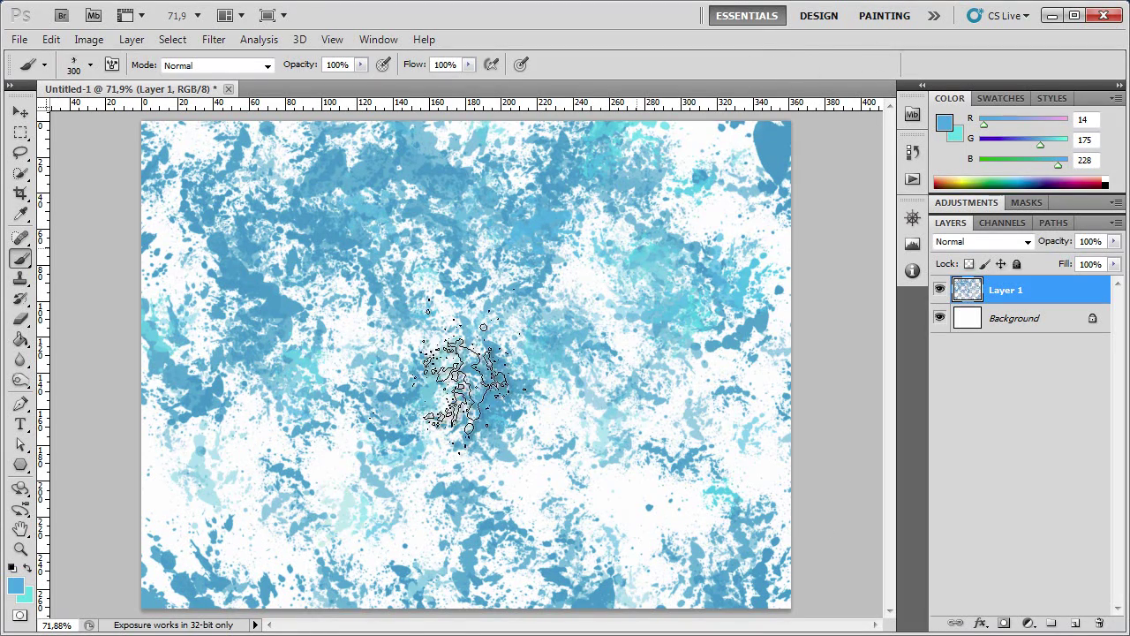
pyautogui.press(']')
pyautogui.press(']')
pyautogui.press(']')
pyautogui.moveTo(636, 397)
pyautogui.mouseDown()
pyautogui.moveTo(592, 327)
pyautogui.moveTo(656, 354)
pyautogui.moveTo(416, 504)
pyautogui.mouseUp()
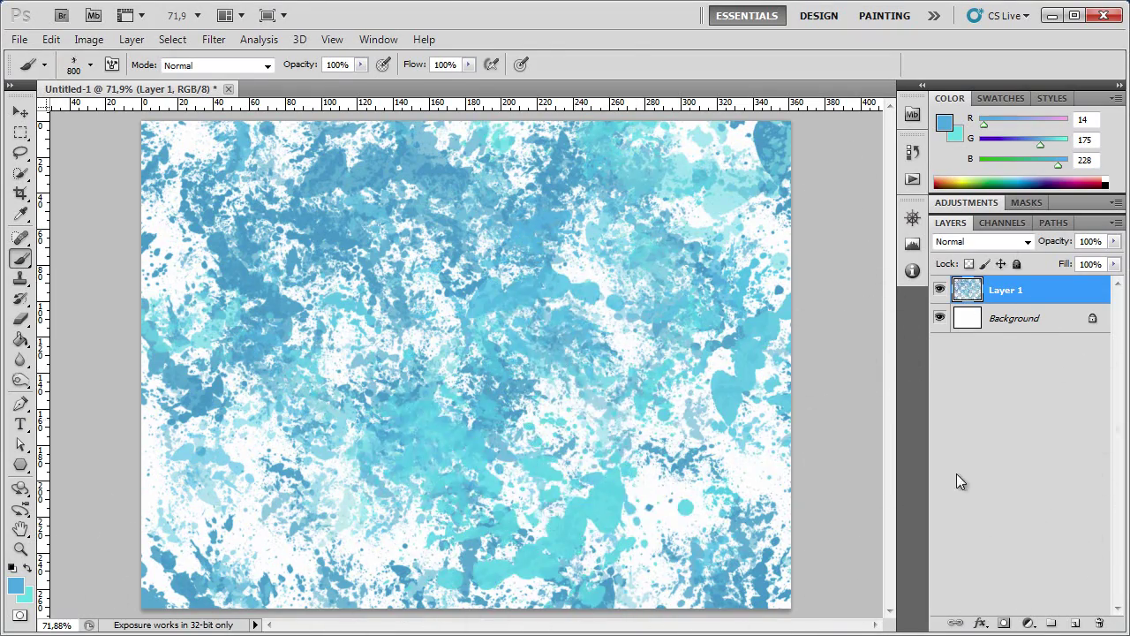
pyautogui.press('[')
pyautogui.press('[')
pyautogui.press('[')
pyautogui.moveTo(618, 459)
pyautogui.mouseDown()
pyautogui.moveTo(669, 466)
pyautogui.moveTo(303, 567)
pyautogui.moveTo(450, 468)
pyautogui.moveTo(430, 424)
pyautogui.mouseUp()
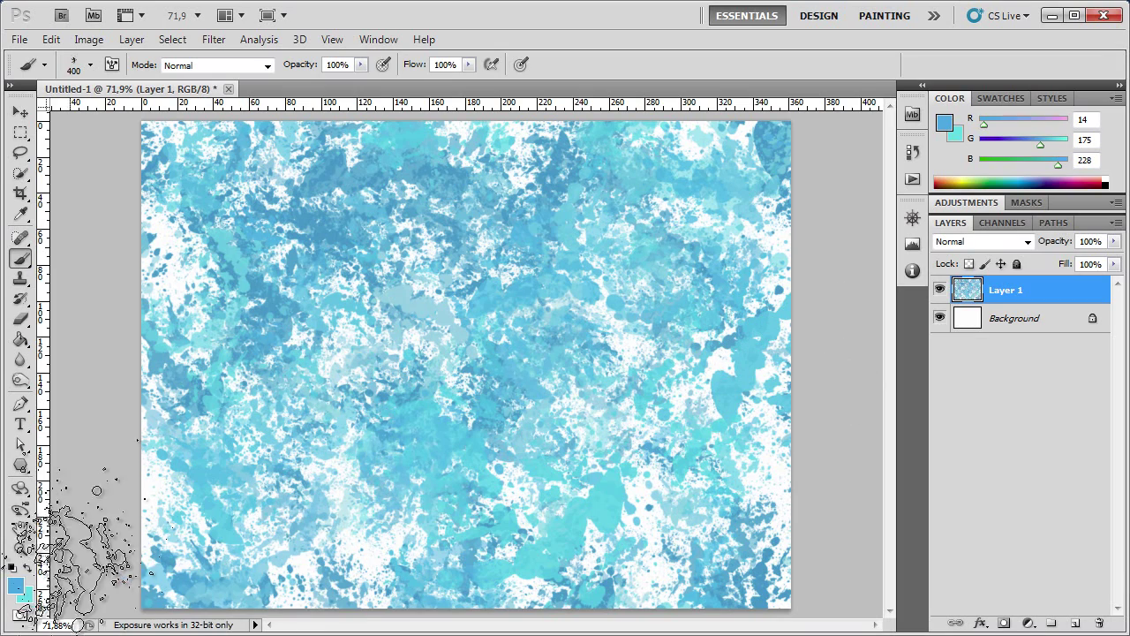
# - Pick a darker blue foreground and light cyan background, paint teal spatter, then set the brush to 300
pyautogui.click(14, 584)
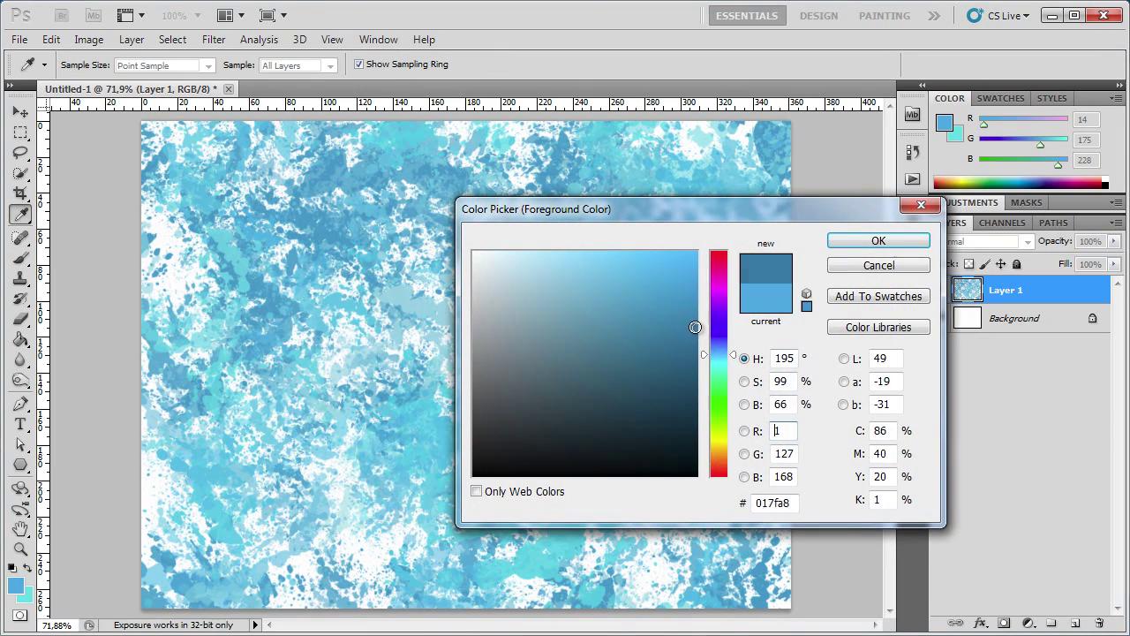
pyautogui.click(864, 246)
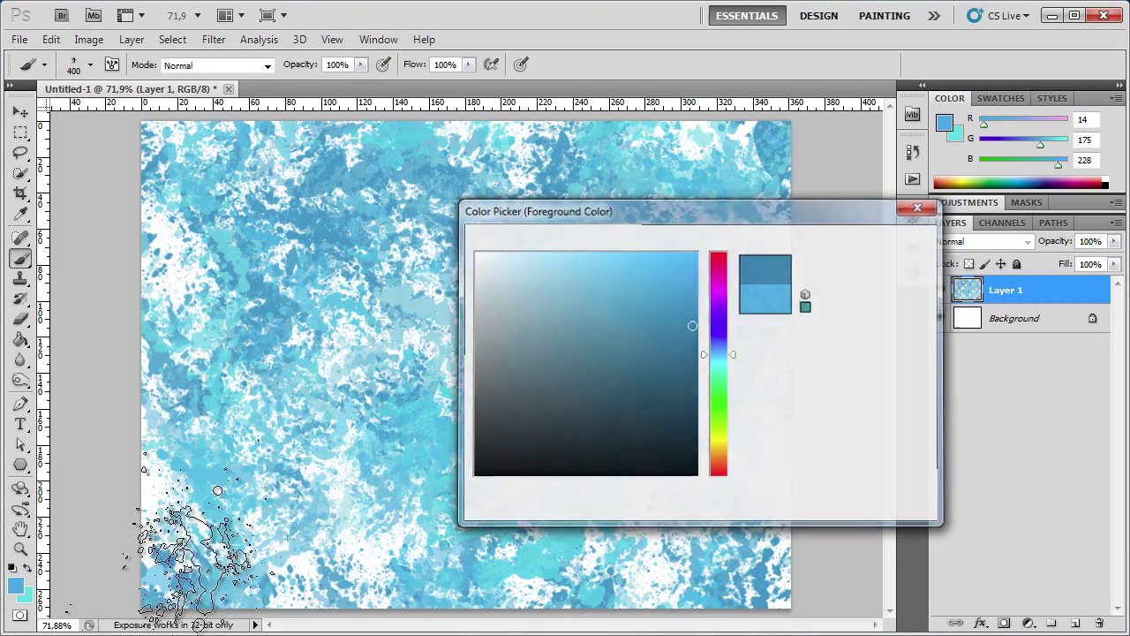
pyautogui.click(26, 599)
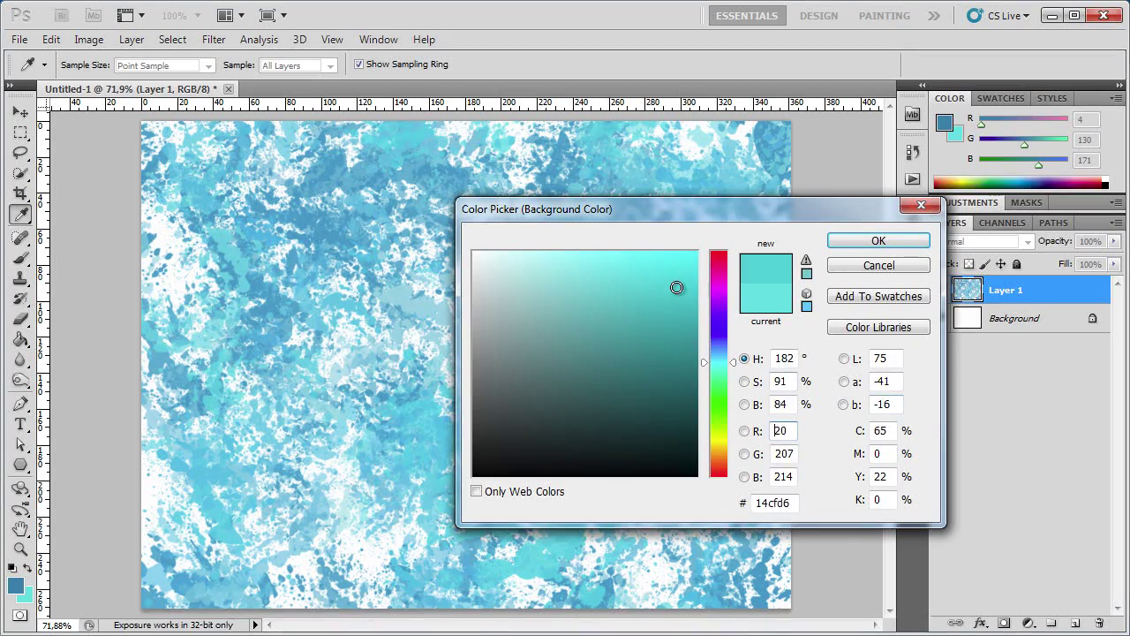
pyautogui.click(860, 240)
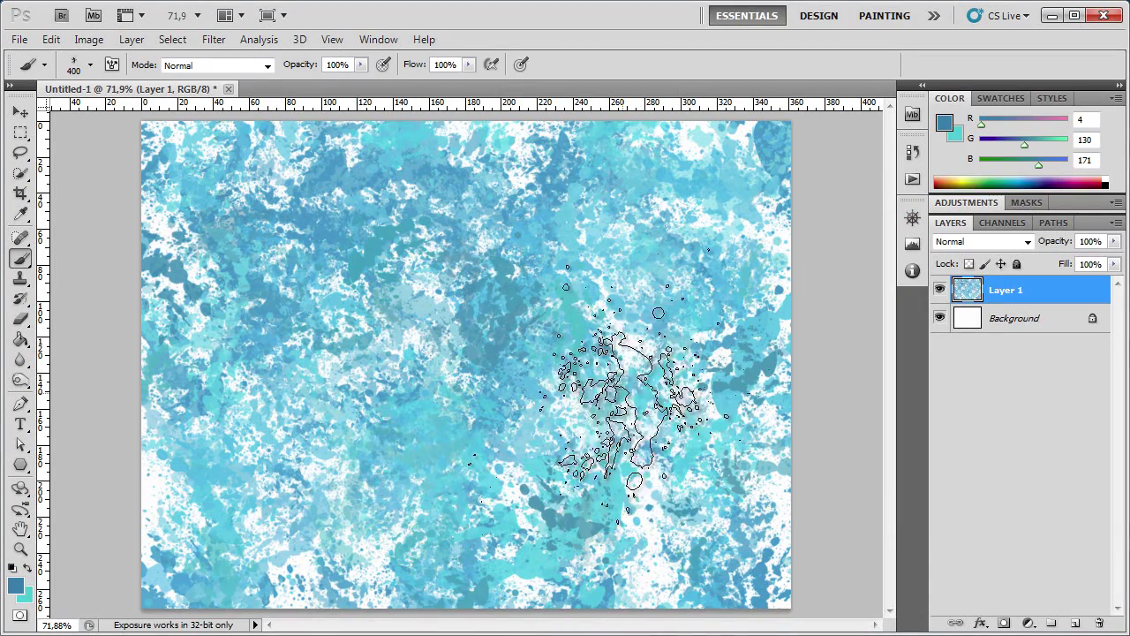
pyautogui.moveTo(530, 397)
pyautogui.mouseDown()
pyautogui.moveTo(530, 429)
pyautogui.moveTo(265, 428)
pyautogui.moveTo(239, 300)
pyautogui.moveTo(698, 397)
pyautogui.mouseUp()
pyautogui.press('[')
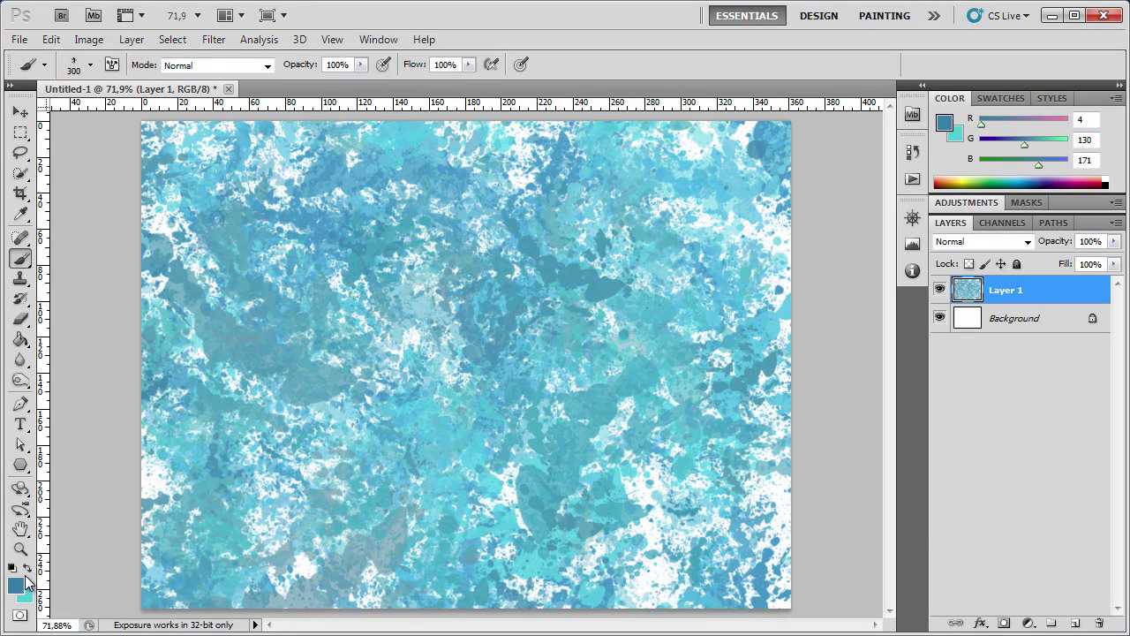
# - Set a deeper blue foreground and shift the background colour toward blue
pyautogui.click(18, 584)
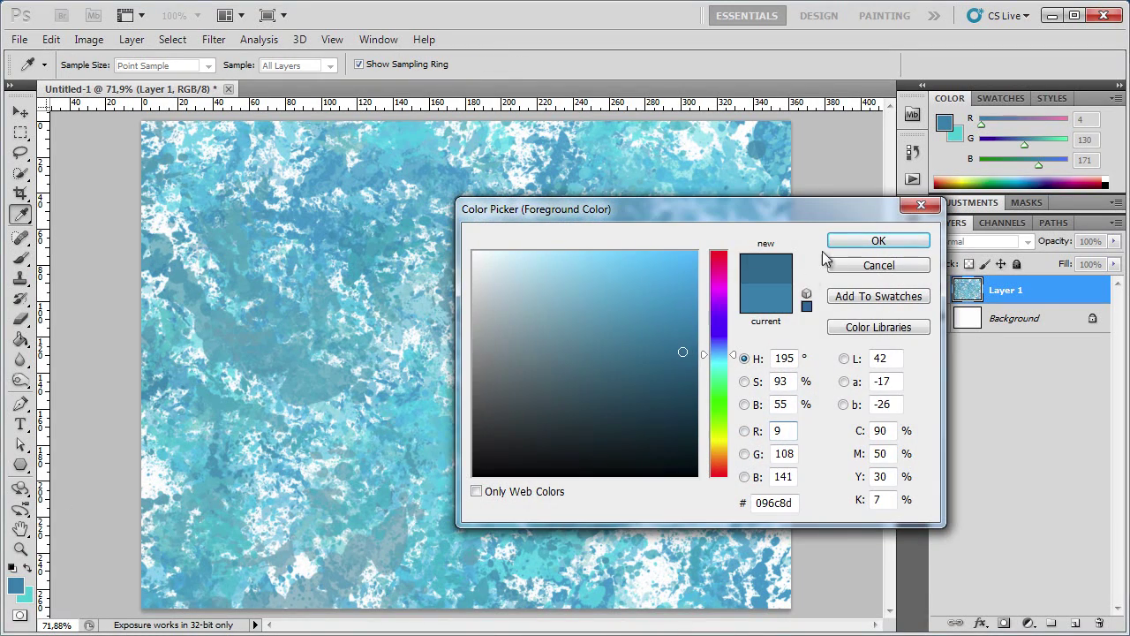
pyautogui.click(837, 245)
pyautogui.click(25, 600)
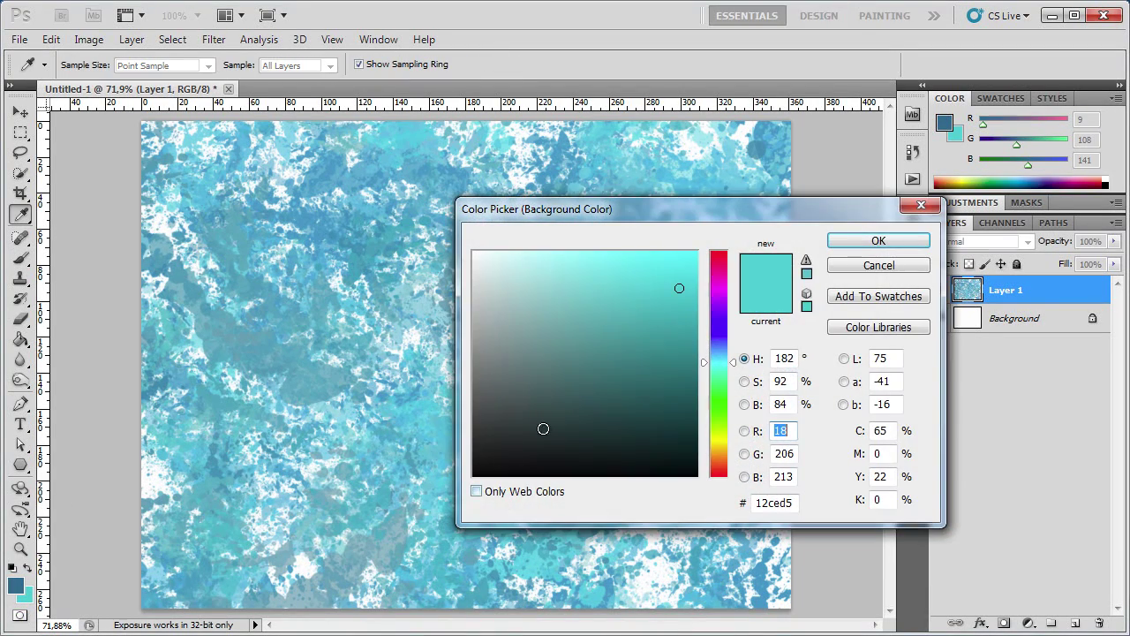
pyautogui.moveTo(731, 364); pyautogui.dragTo(730, 357)
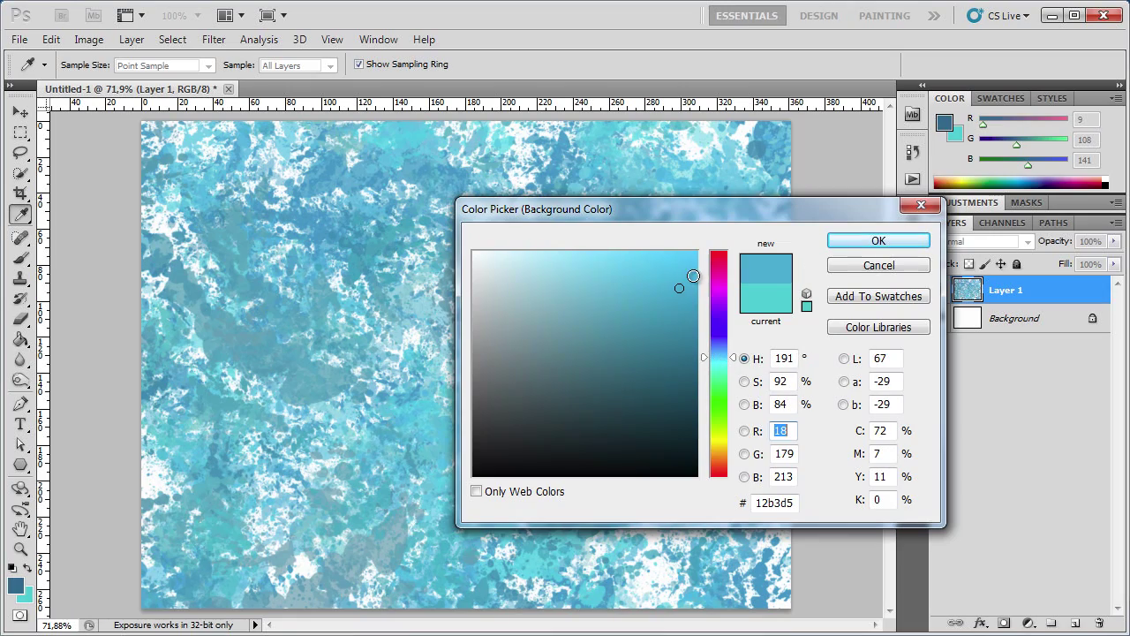
pyautogui.click(843, 242)
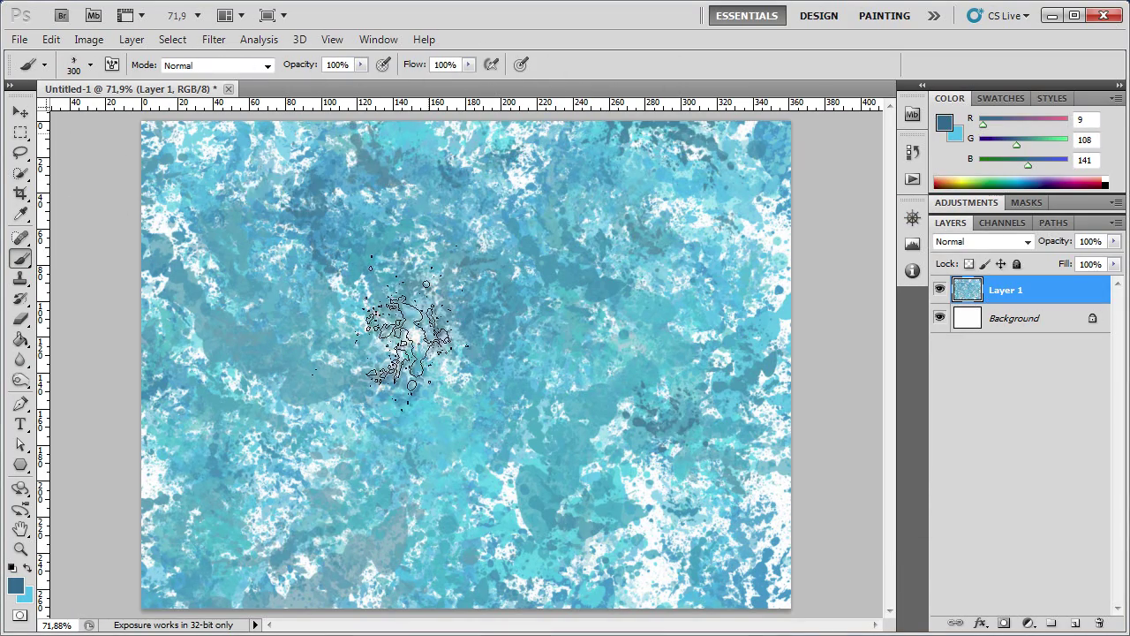
# - Stamp dark spatter in the lower right at brush sizes 800 and 400
pyautogui.press(']')
pyautogui.press(']')
pyautogui.press(']')
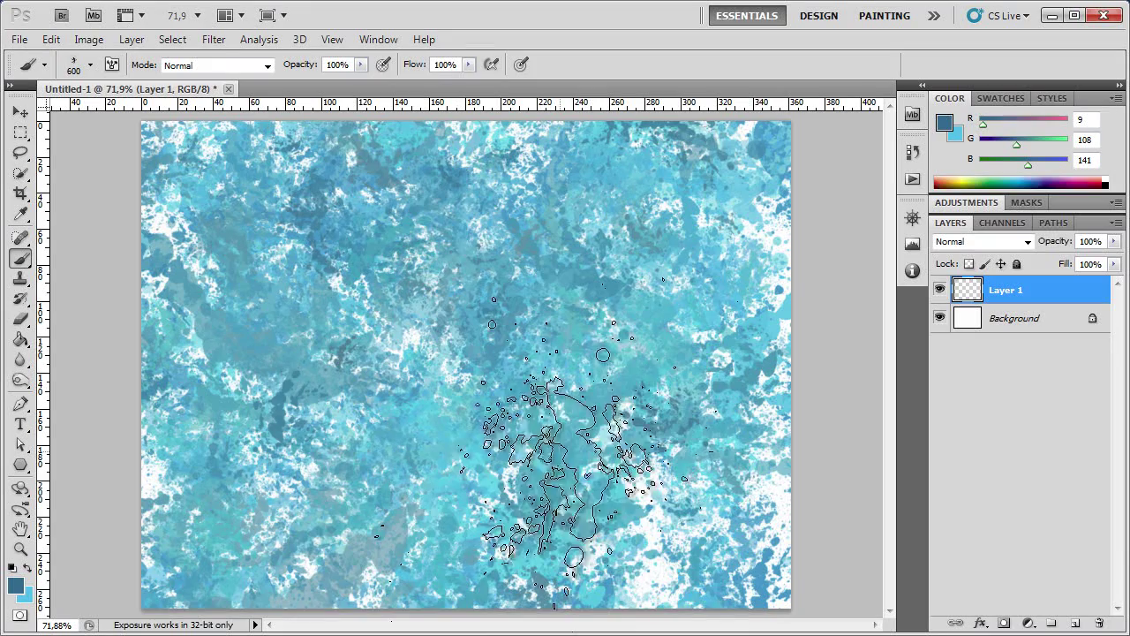
pyautogui.click(633, 516)
pyautogui.press('[')
pyautogui.press('[')
pyautogui.press('[')
pyautogui.click(697, 534)
pyautogui.click(689, 539)
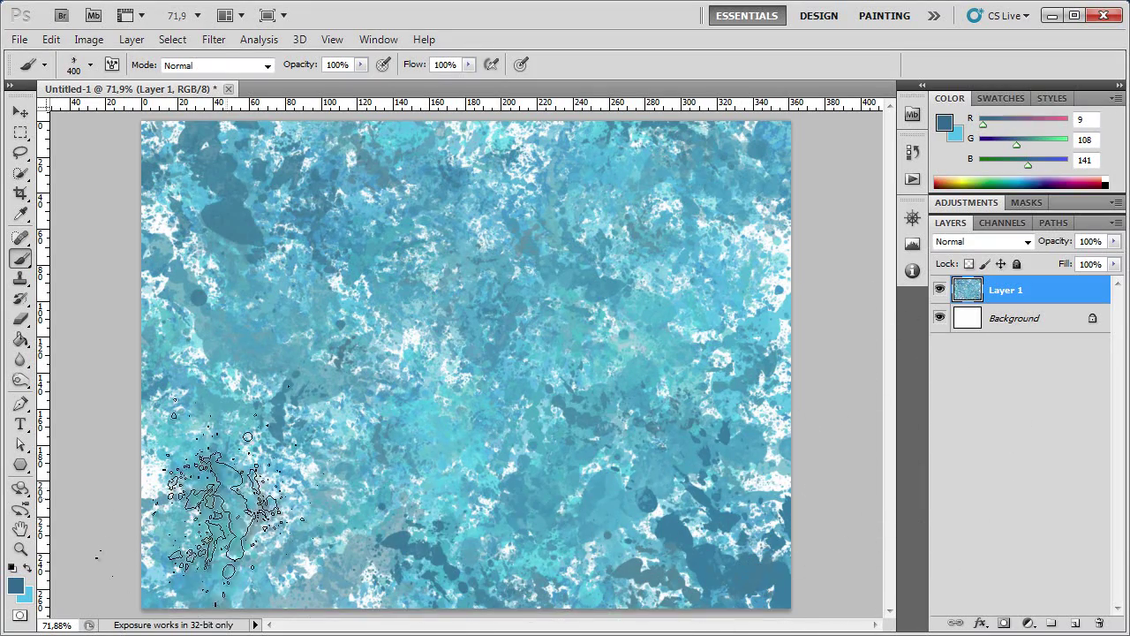
# - Switch to a brighter blue foreground and adjust the brush between 175 and 300
pyautogui.click(24, 585)
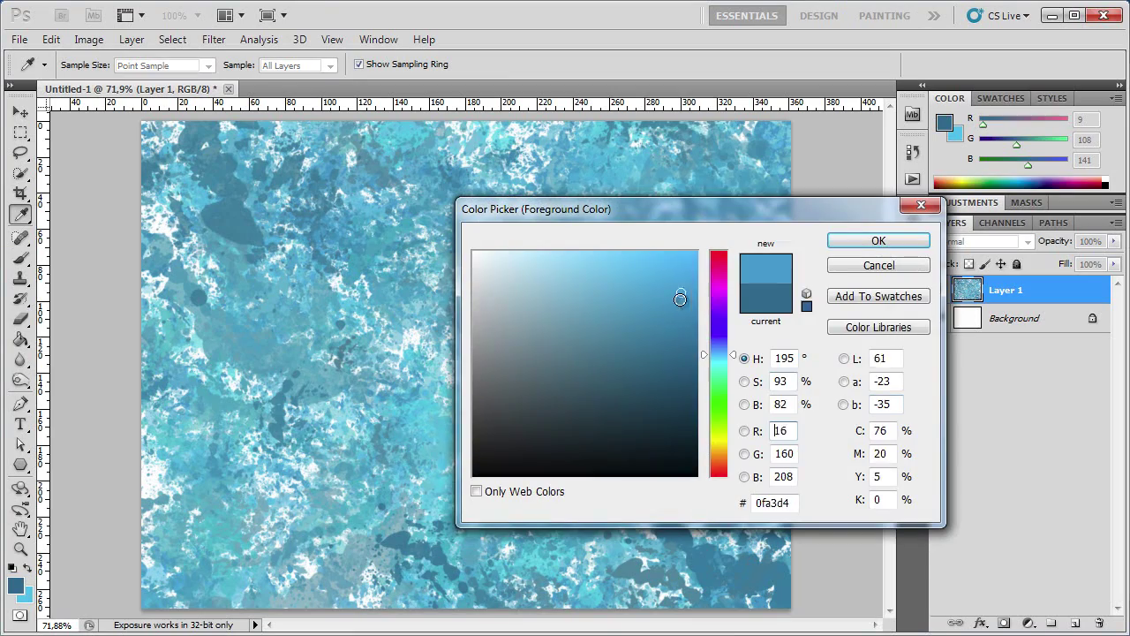
pyautogui.click(846, 244)
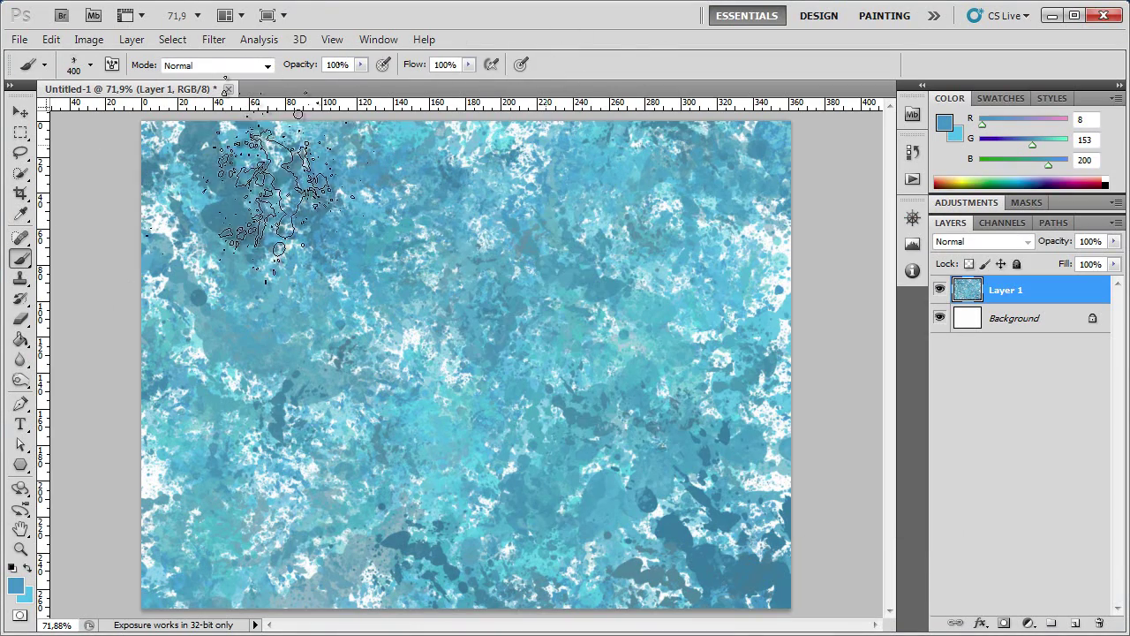
pyautogui.press('[')
pyautogui.press('[')
pyautogui.press('[')
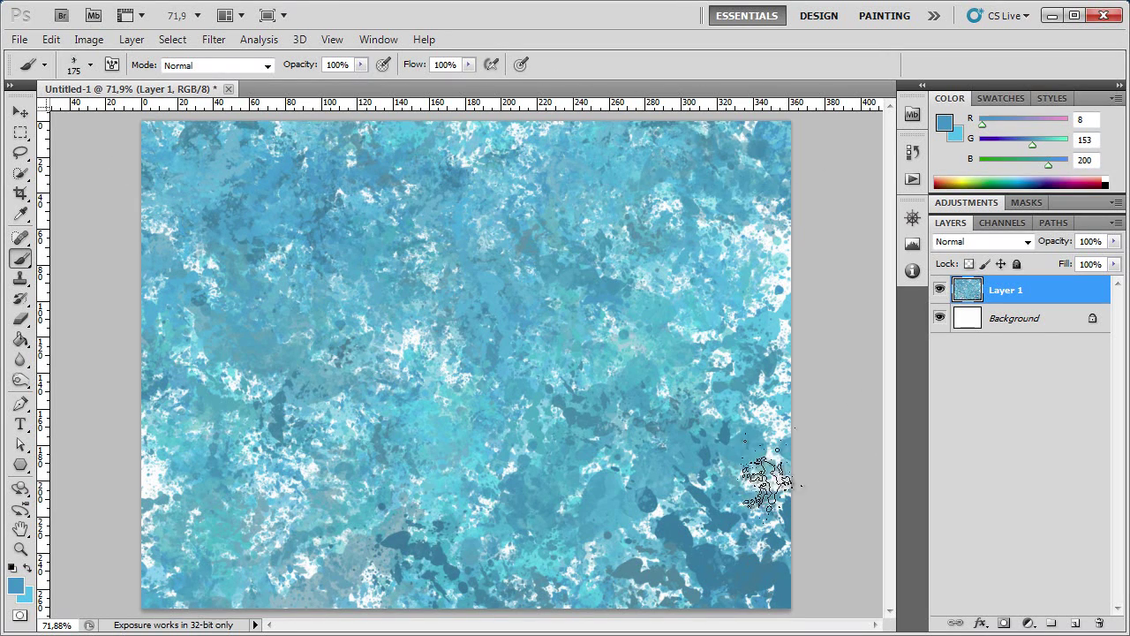
pyautogui.press(']')
pyautogui.press(']')
pyautogui.press(']')
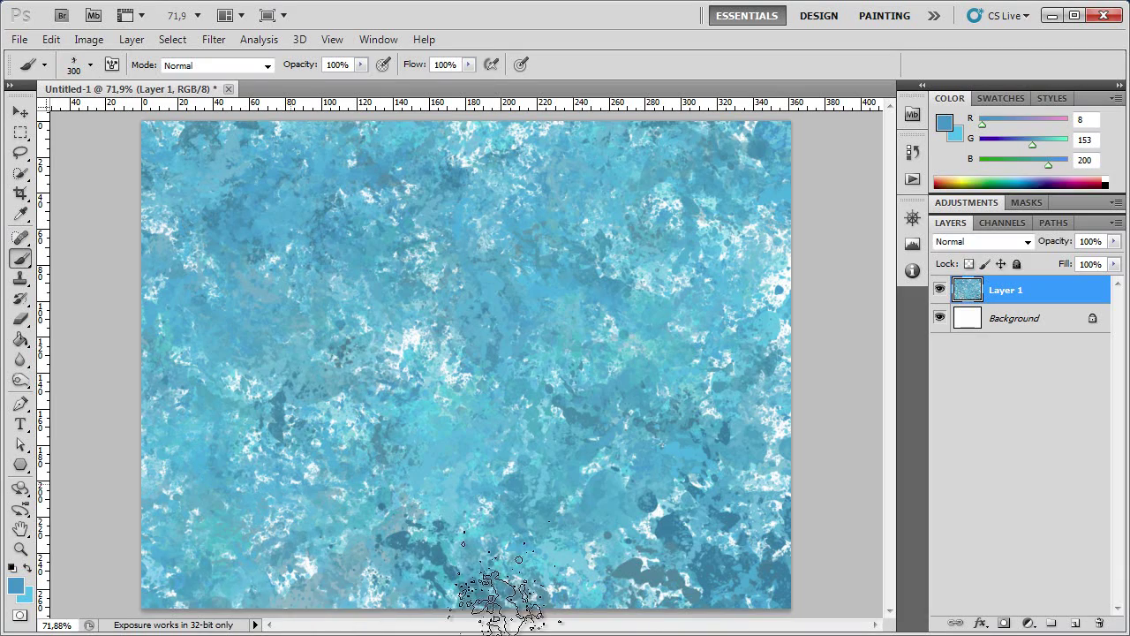
# - Switch to a dark blue foreground and resize the brush from 250 down to 175, then up to 400
pyautogui.click(16, 587)
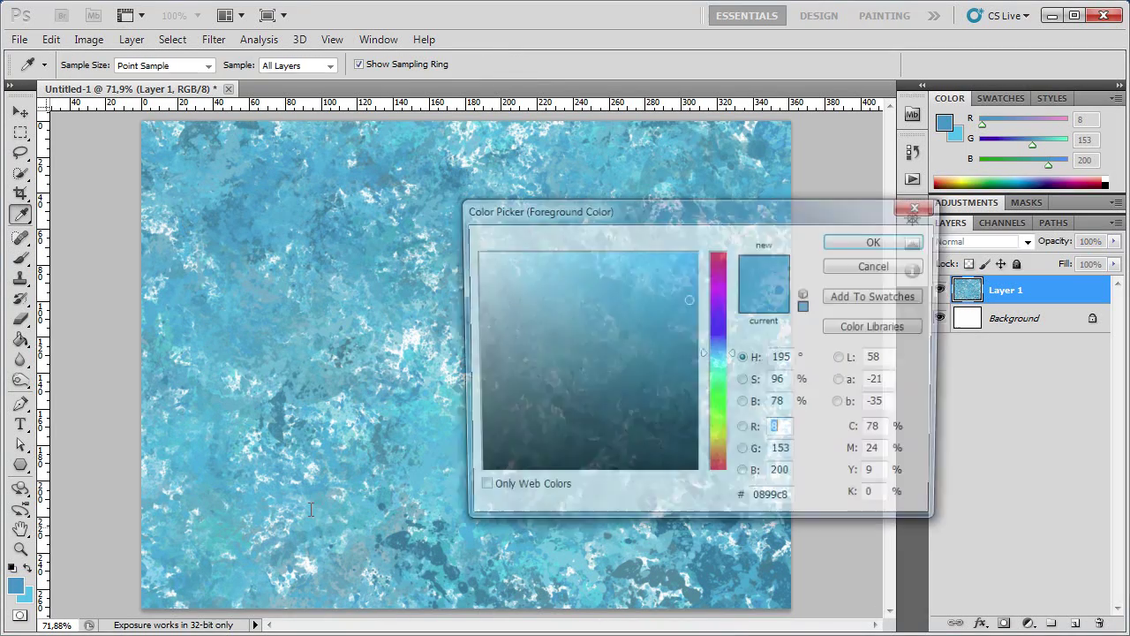
pyautogui.click(874, 246)
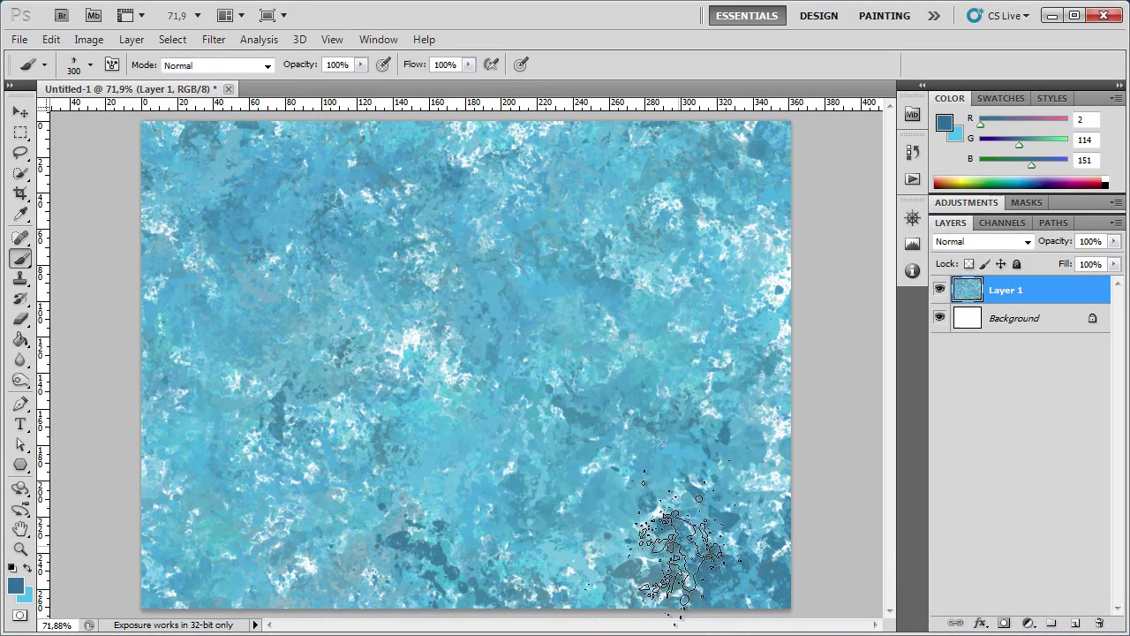
pyautogui.press('[')
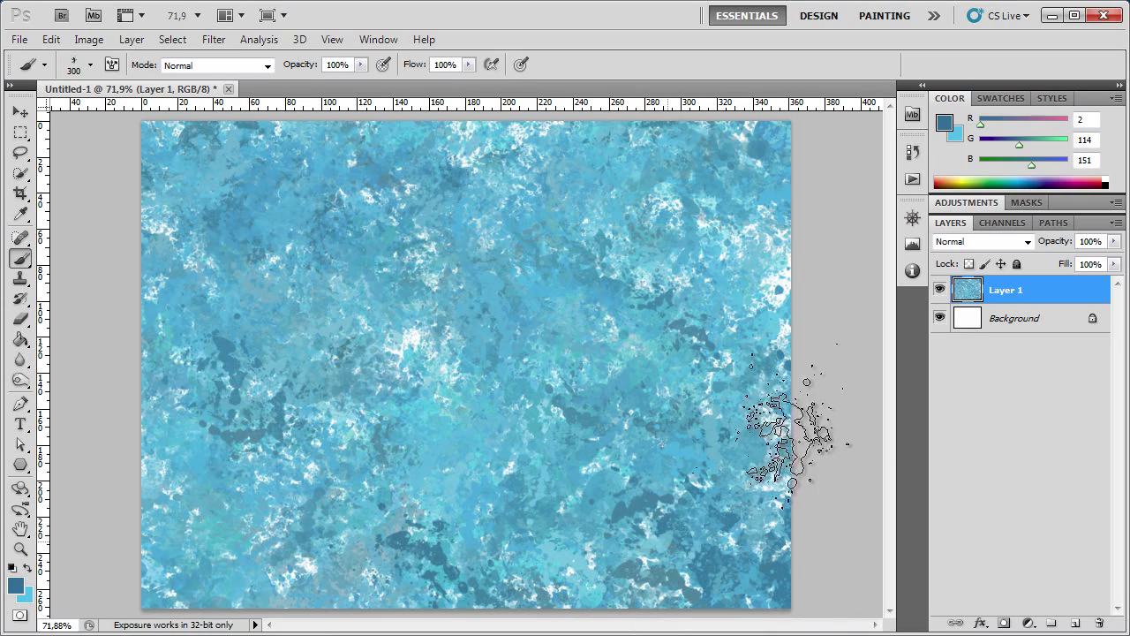
pyautogui.press('[')
pyautogui.press('[')
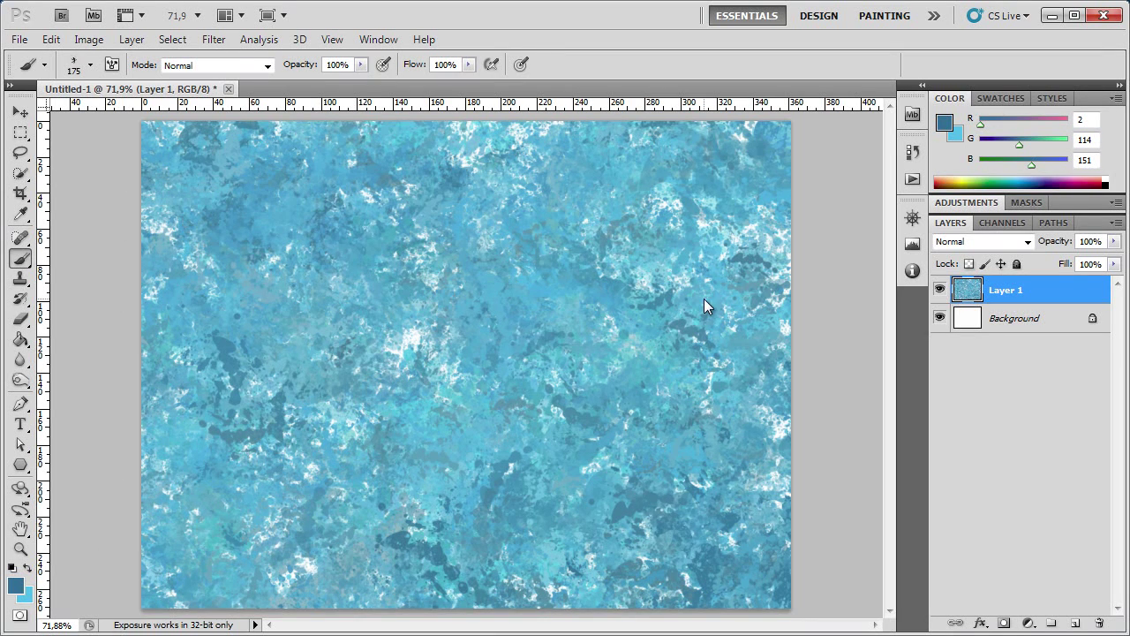
pyautogui.press(']')
pyautogui.press(']')
pyautogui.press(']')
pyautogui.press(']')
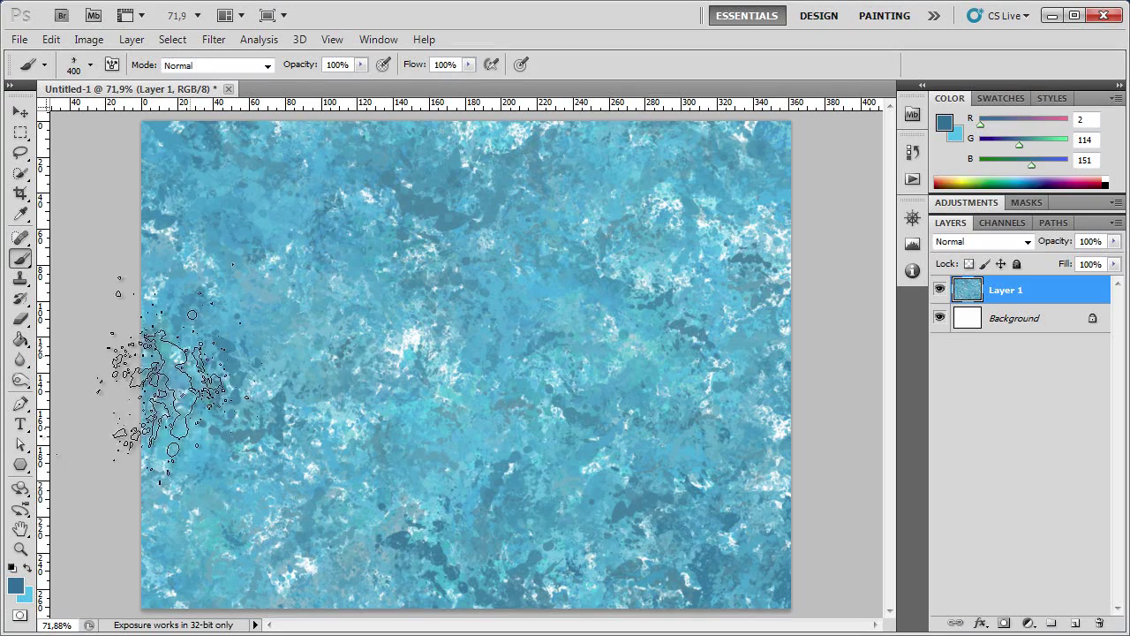
# - Pick a lighter blue foreground colour and shrink the brush to 175
pyautogui.click(15, 585)
pyautogui.moveTo(671, 315); pyautogui.dragTo(679, 292)
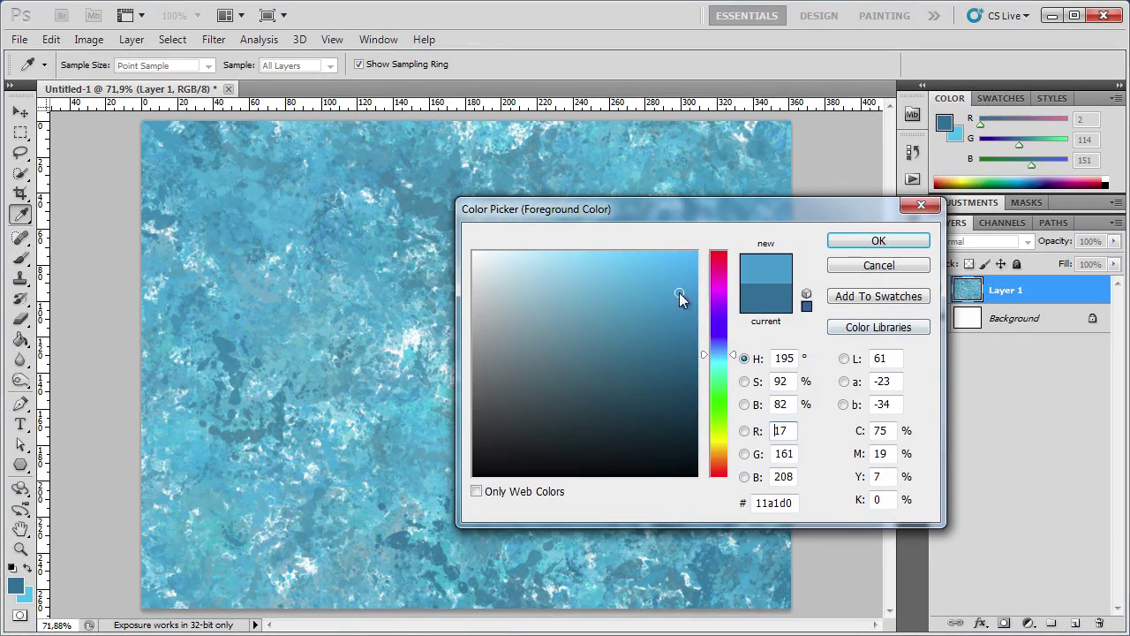
pyautogui.click(914, 242)
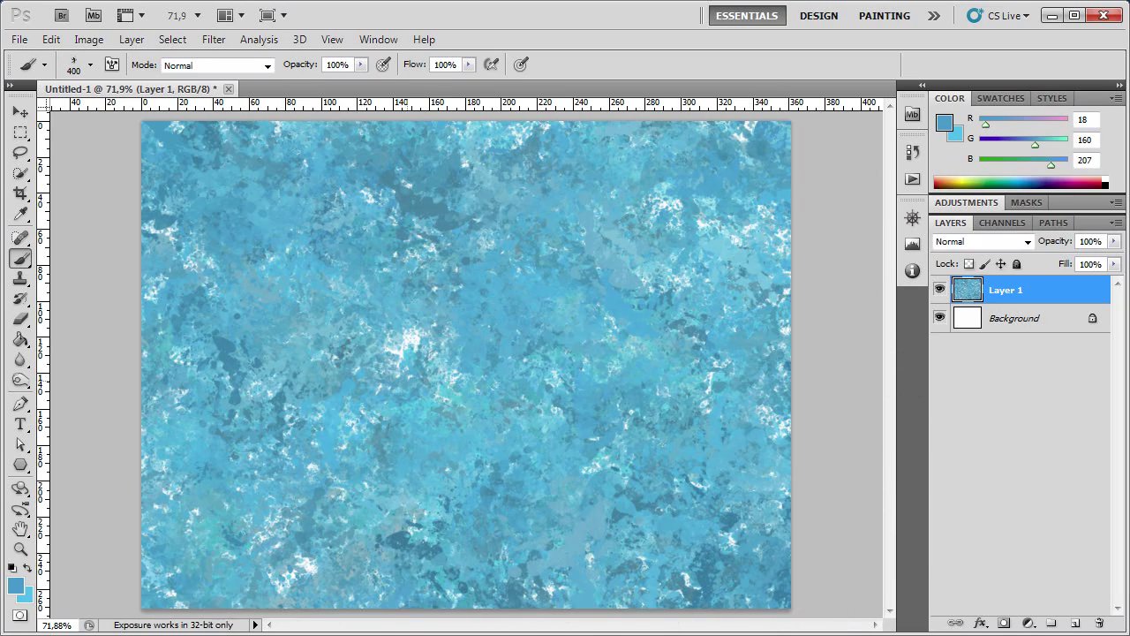
pyautogui.press('[')
pyautogui.press('[')
pyautogui.press('[')
pyautogui.press('[')
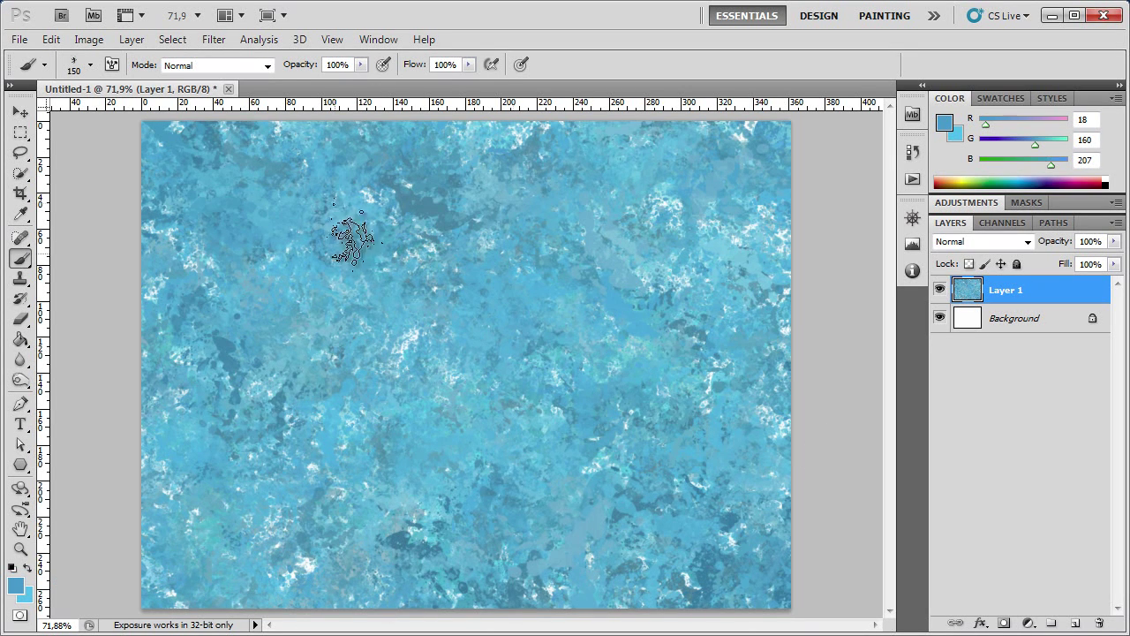
# - Change the foreground colour to a darker blue
pyautogui.click(15, 586)
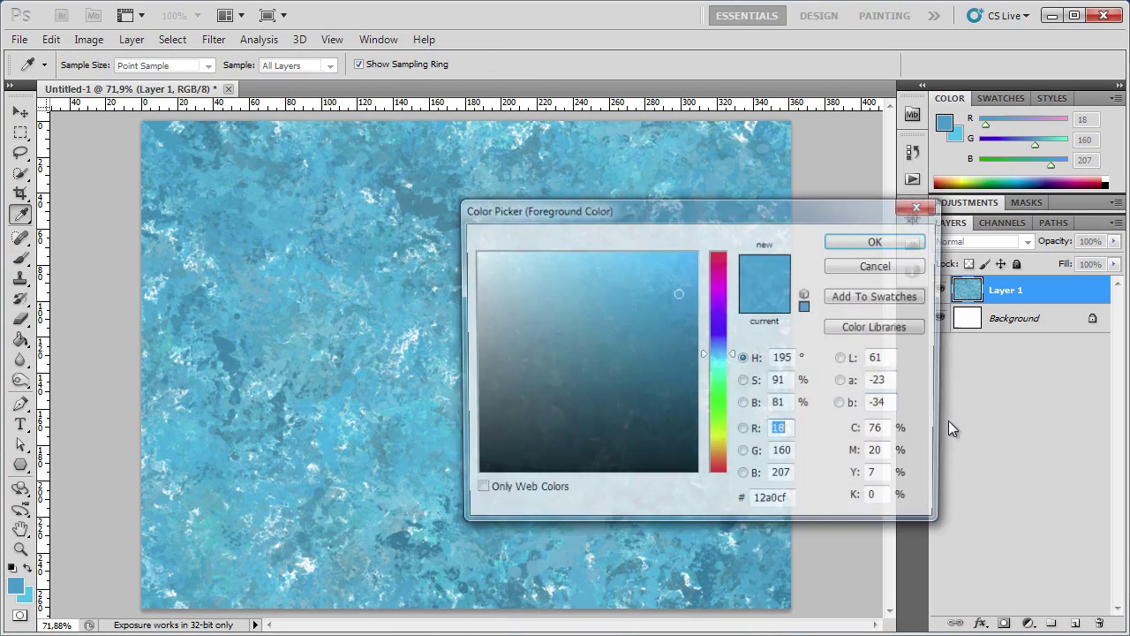
pyautogui.click(718, 347)
pyautogui.click(692, 328)
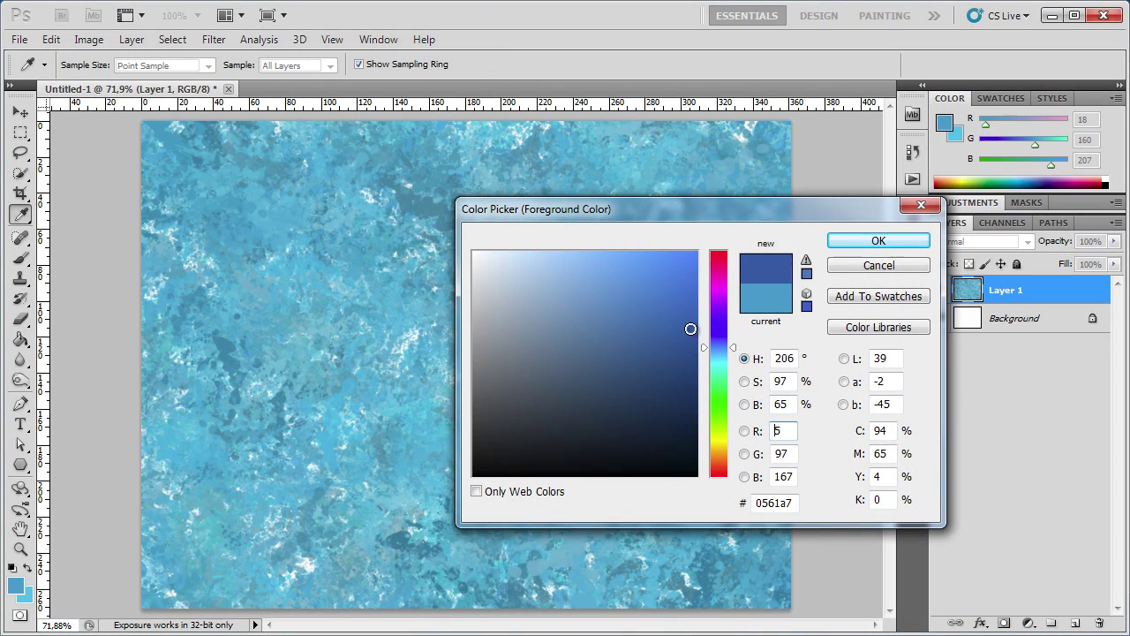
pyautogui.click(856, 238)
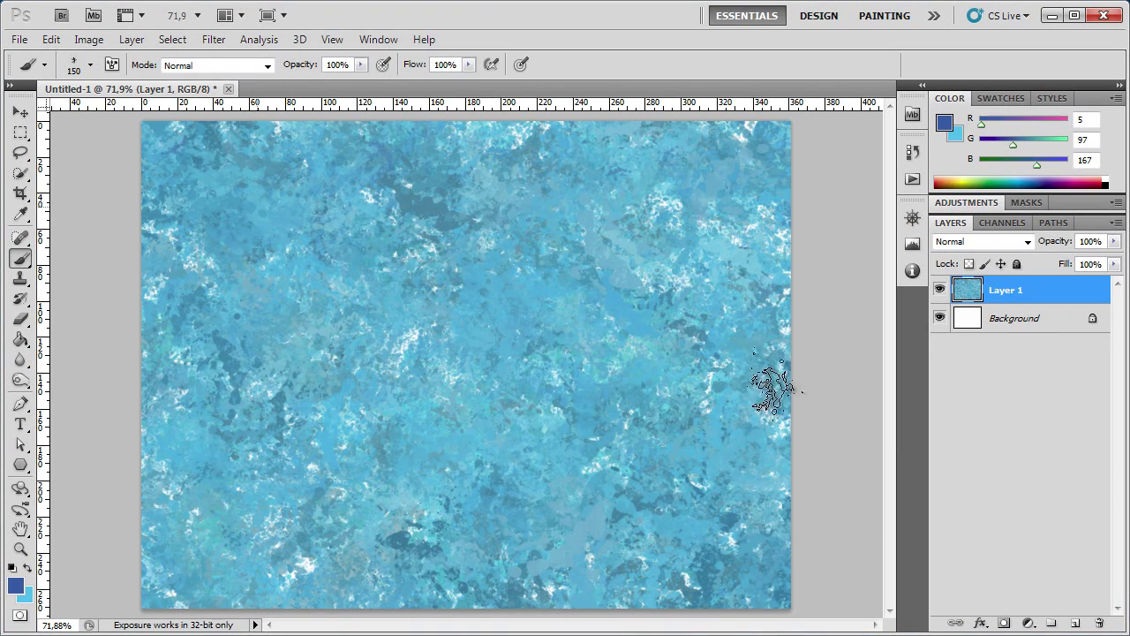
# - Stamp dark-blue splatters across the lower and right areas, plus a large 300 px one near centre
pyautogui.click(579, 265)
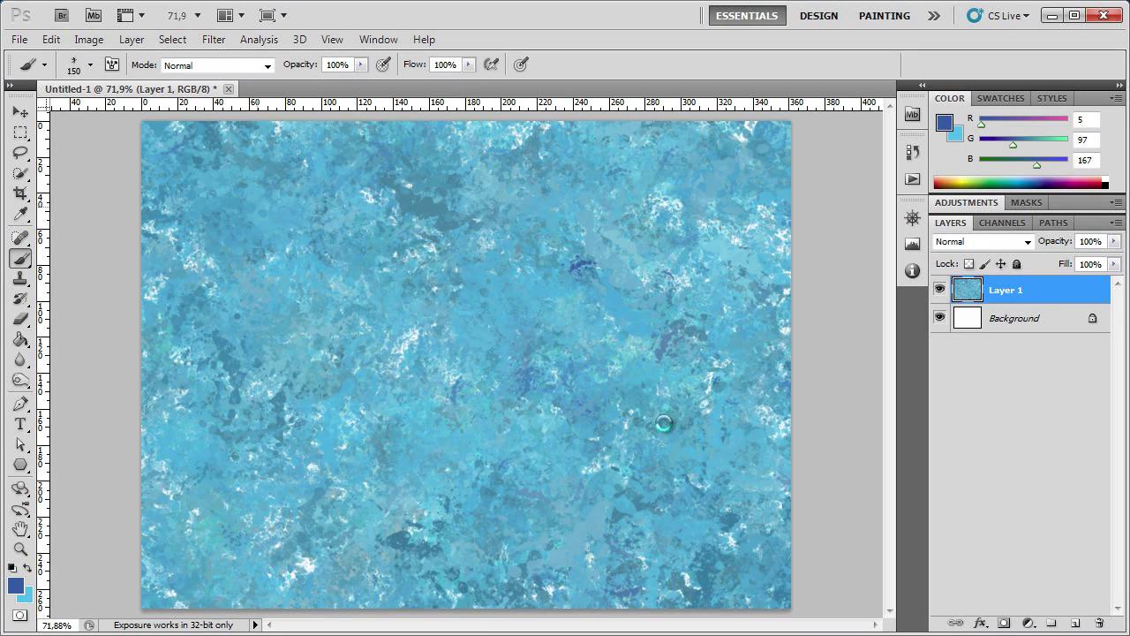
pyautogui.click(663, 459)
pyautogui.click(578, 465)
pyautogui.click(467, 456)
pyautogui.click(356, 558)
pyautogui.click(587, 549)
pyautogui.click(217, 553)
pyautogui.click(309, 529)
pyautogui.press(']')
pyautogui.press(']')
pyautogui.press(']')
pyautogui.click(389, 295)
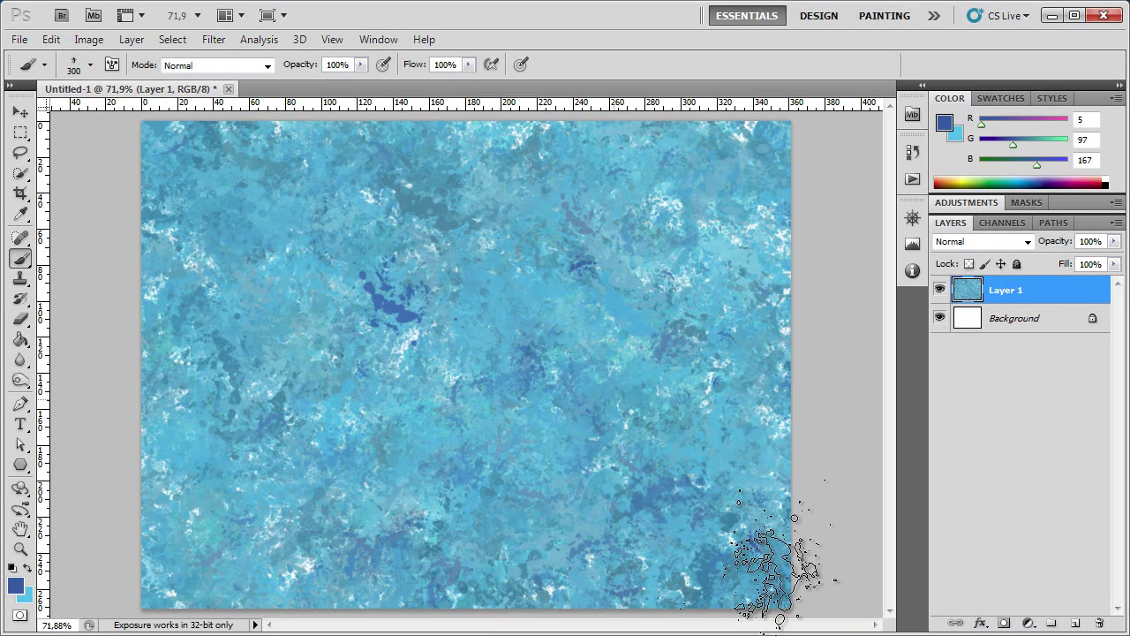
# - Set the foreground to light cyan 1ac6f7 and vary the brush between 175 and 400
pyautogui.click(15, 584)
pyautogui.moveTo(714, 342); pyautogui.dragTo(724, 356)
pyautogui.moveTo(671, 273); pyautogui.dragTo(673, 257)
pyautogui.click(923, 240)
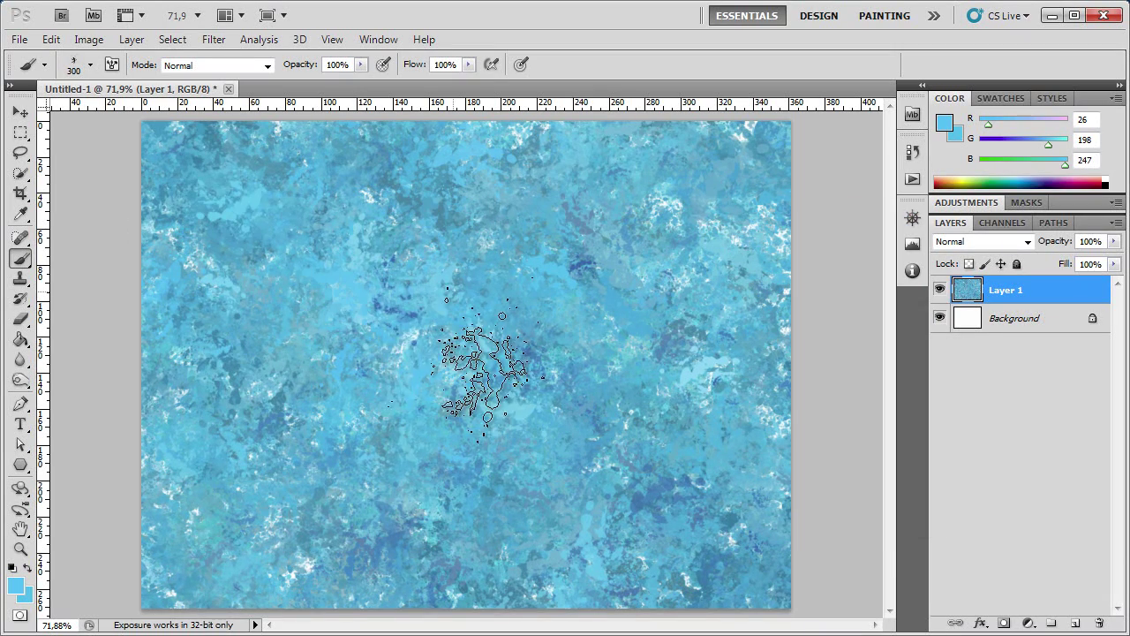
pyautogui.press('[')
pyautogui.press('[')
pyautogui.press('[')
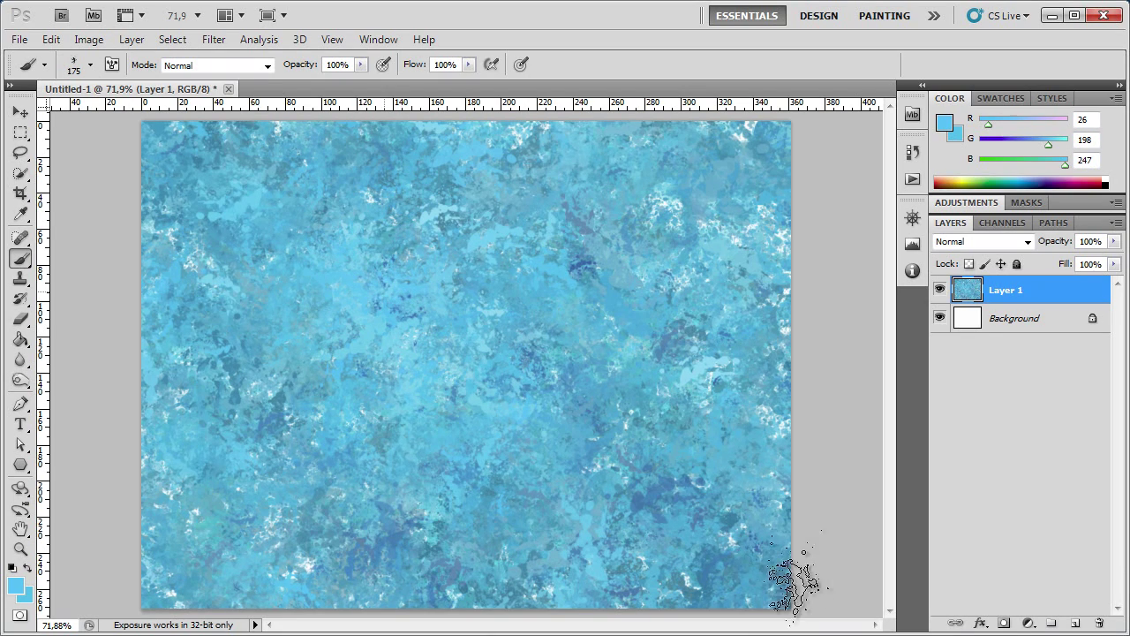
pyautogui.press(']')
pyautogui.press(']')
pyautogui.press(']')
pyautogui.press(']')
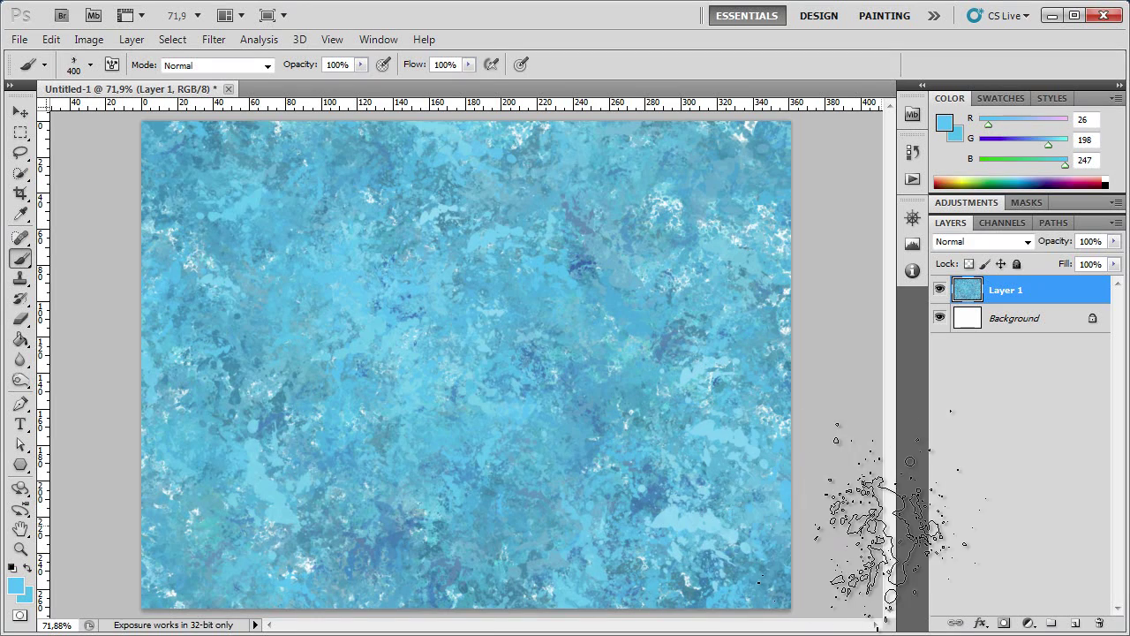
pyautogui.click(20, 112)
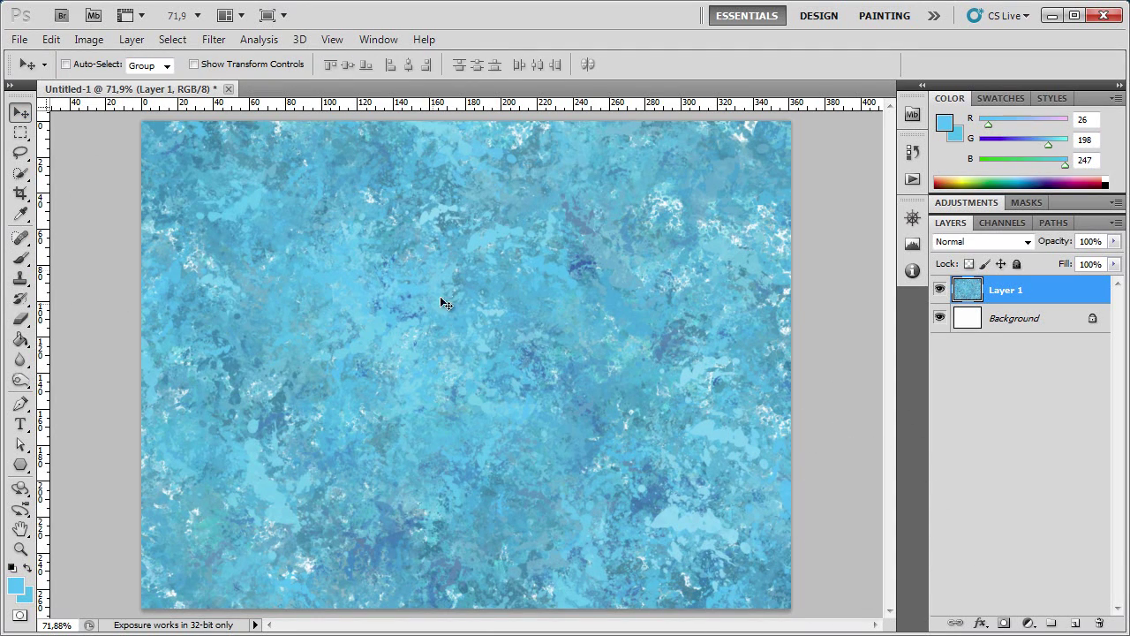
# - Create a new document with width and height both 2500 pixels via File > New
pyautogui.click(20, 41)
pyautogui.click(67, 58)
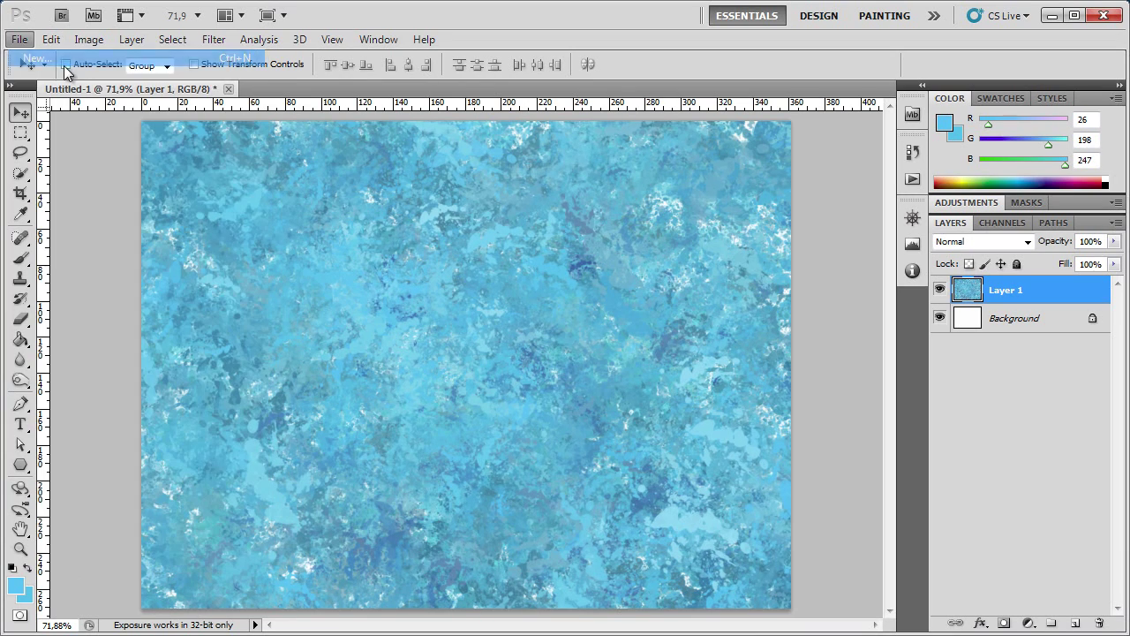
pyautogui.moveTo(547, 201); pyautogui.dragTo(512, 184)
pyautogui.doubleClick(486, 276)
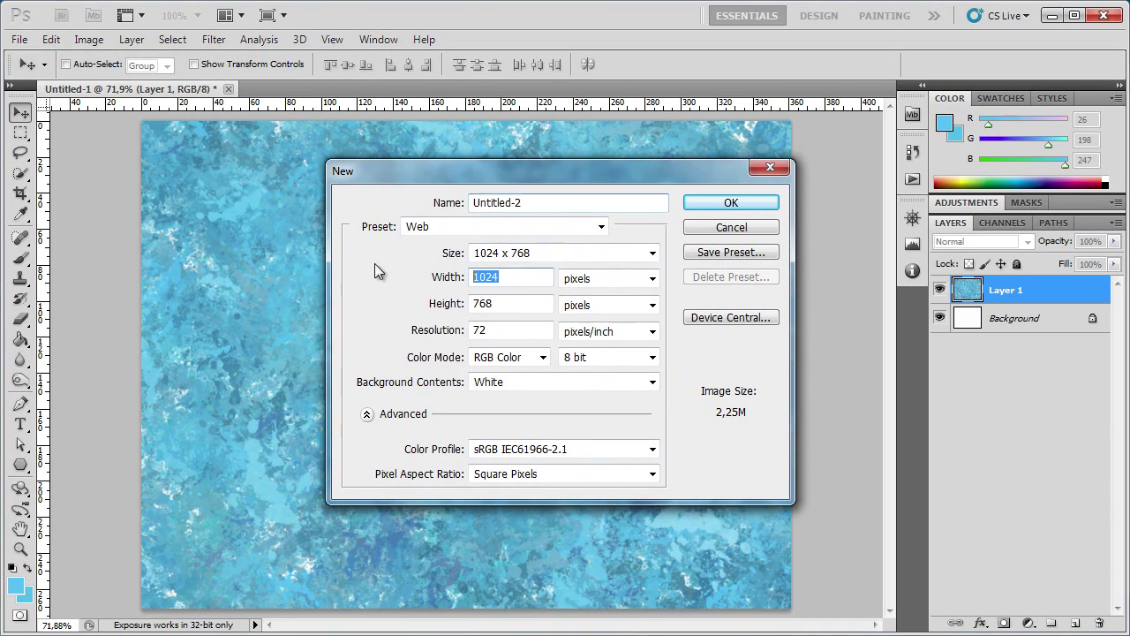
pyautogui.write('2500')
pyautogui.doubleClick(521, 303)
pyautogui.write('2500')
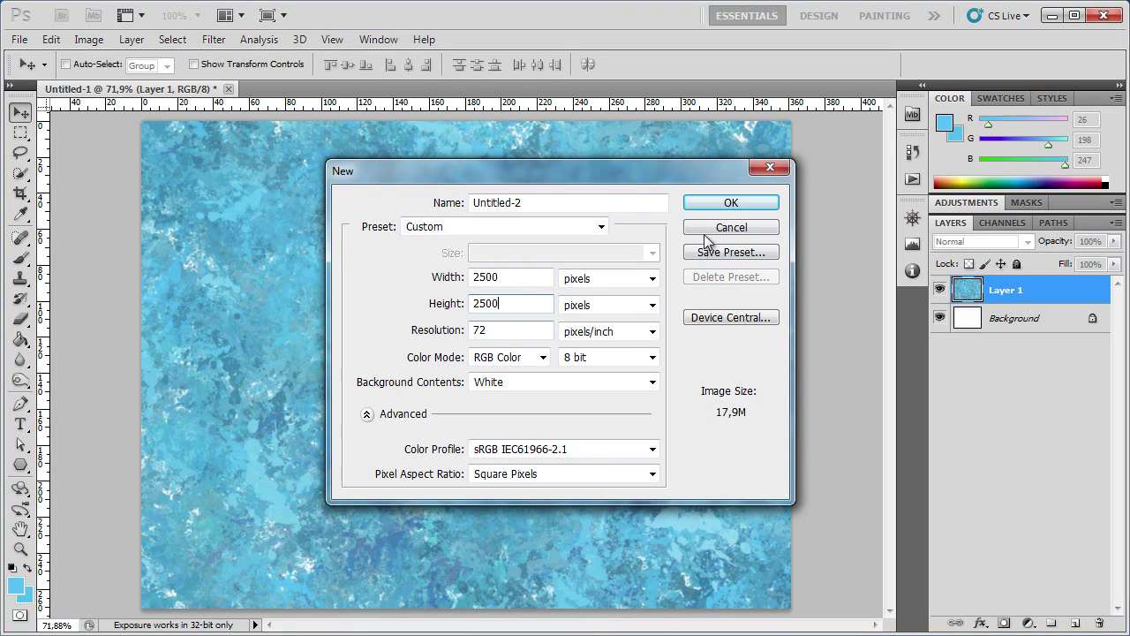
pyautogui.click(715, 203)
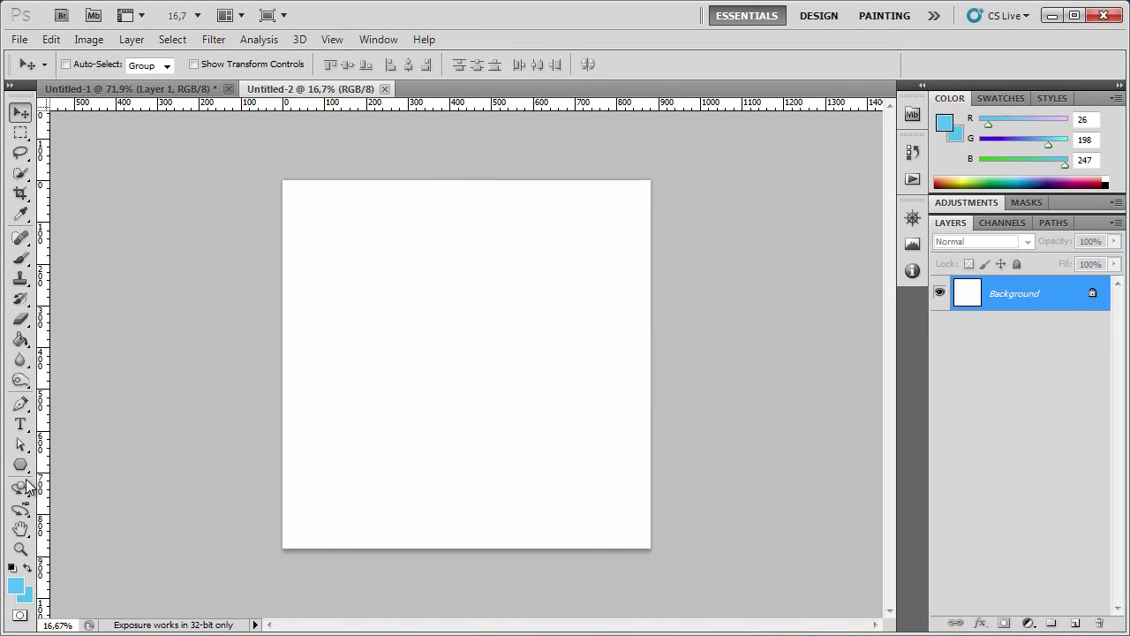
# - Reset colours to black and white and set the Polygon Tool to 6 sides
pyautogui.click(12, 572)
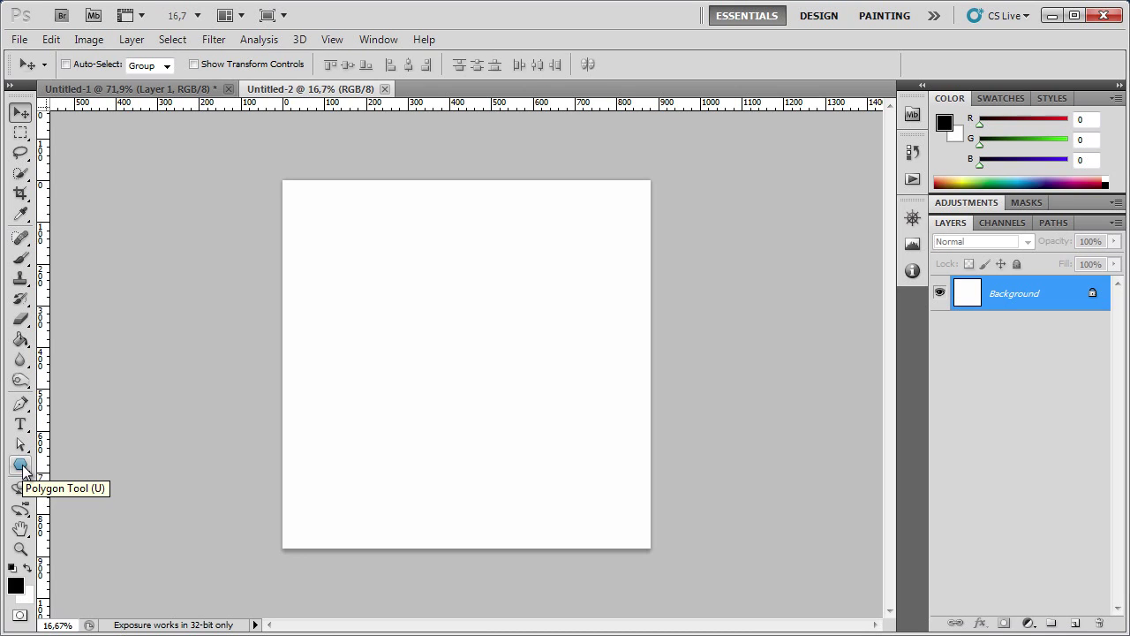
pyautogui.moveTo(22, 468); pyautogui.dragTo(68, 462)
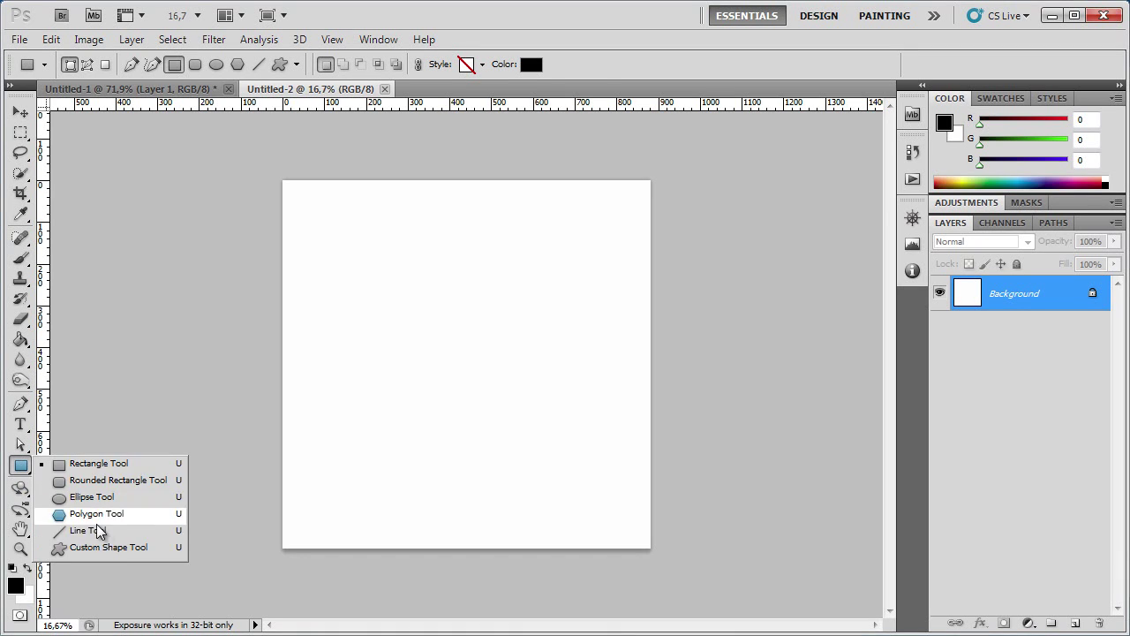
pyautogui.moveTo(22, 468); pyautogui.dragTo(102, 513)
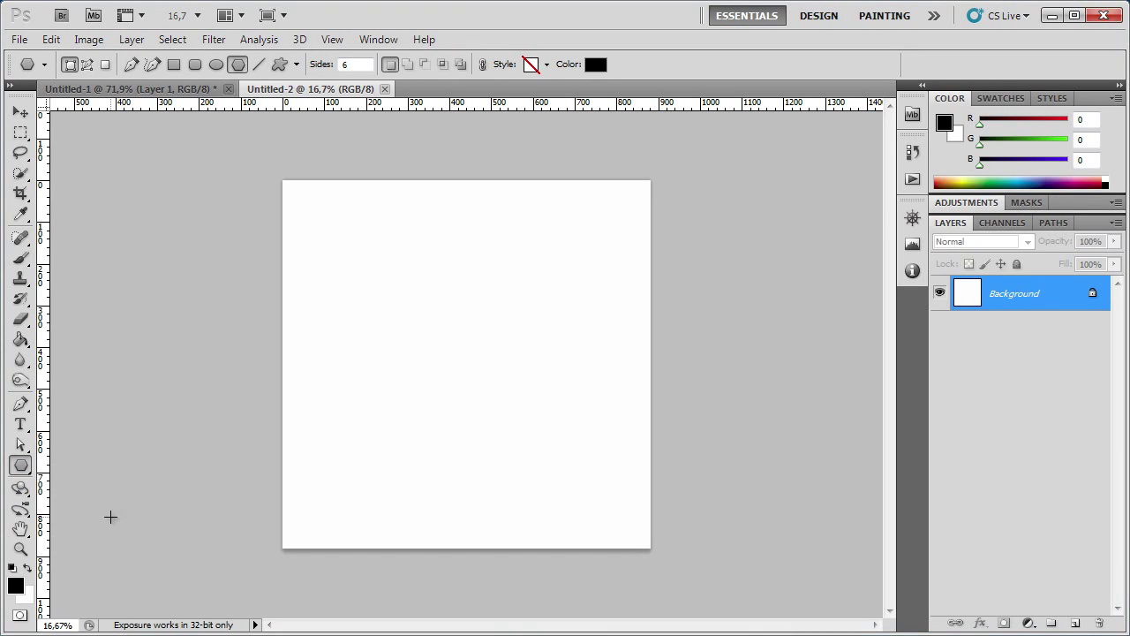
pyautogui.click(330, 67)
pyautogui.write('6')
pyautogui.press('Return')
# - Drag out a large black hexagon from the page centre, undoing two unwanted attempts
pyautogui.moveTo(309, 210); pyautogui.dragTo(399, 309)
pyautogui.hotkey('ctrl', 'z')
pyautogui.moveTo(457, 335); pyautogui.dragTo(542, 423)
pyautogui.hotkey('ctrl', 'z')
pyautogui.moveTo(469, 345); pyautogui.dragTo(558, 493)
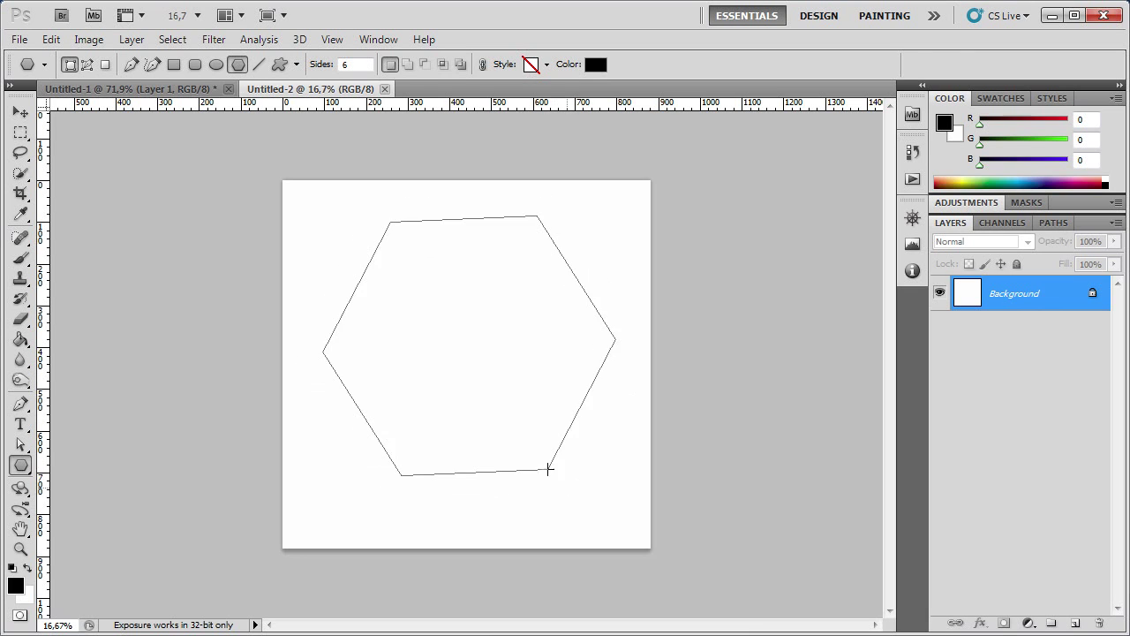
pyautogui.moveTo(558, 493); pyautogui.dragTo(581, 477)
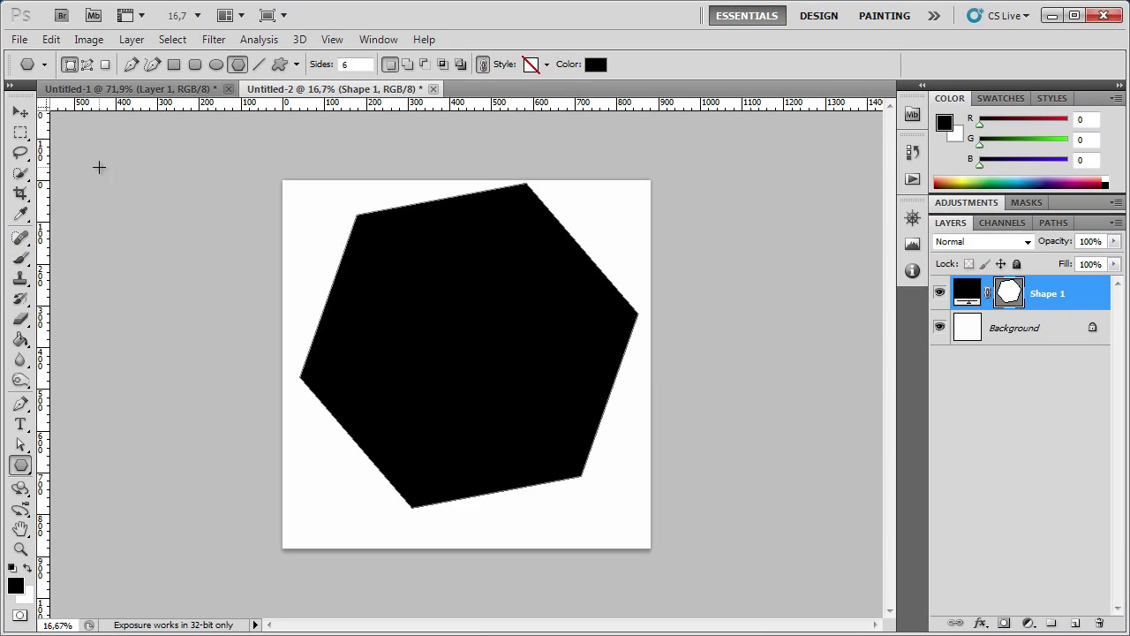
# - Shift the hexagon slightly up-left and scale it a little larger via Transform Path
pyautogui.click(21, 113)
pyautogui.moveTo(504, 330); pyautogui.dragTo(484, 323)
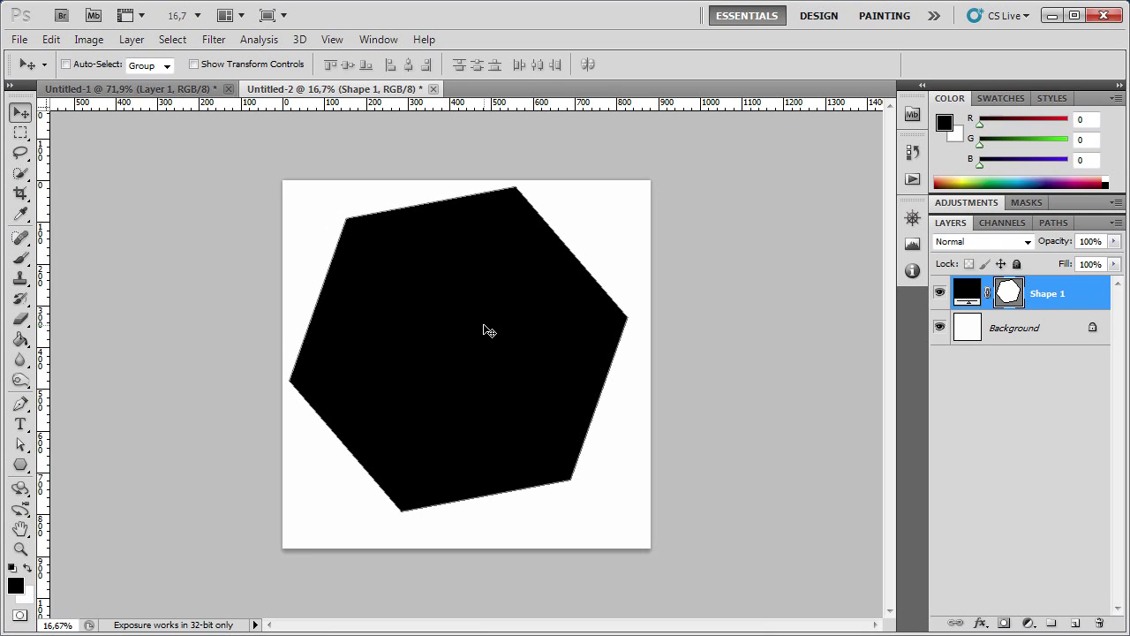
pyautogui.click(53, 39)
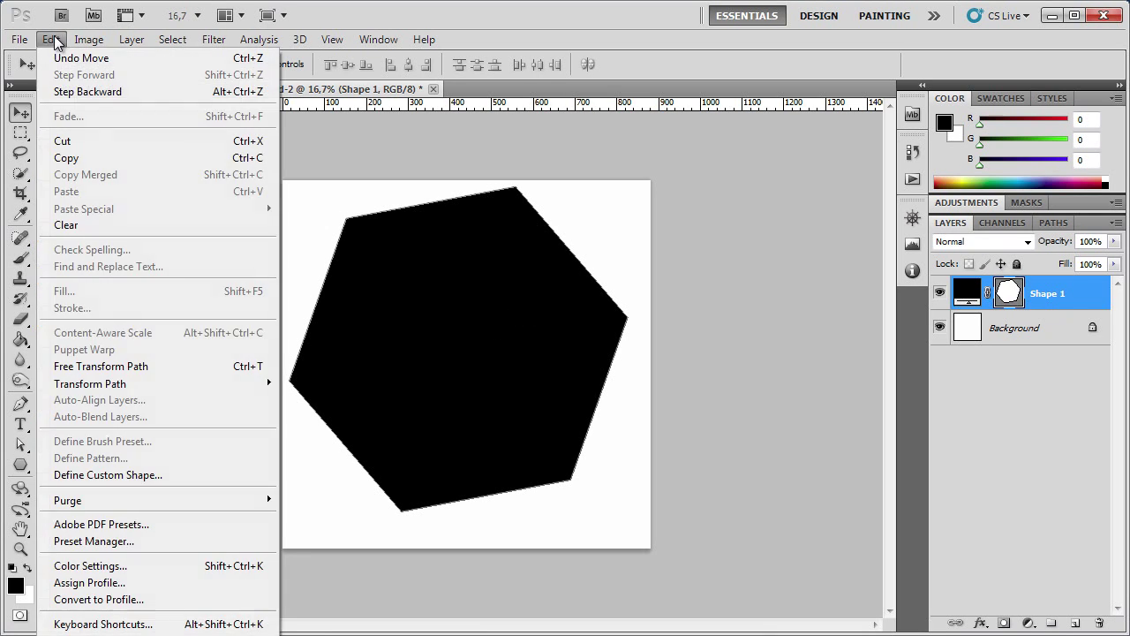
pyautogui.moveTo(91, 383)
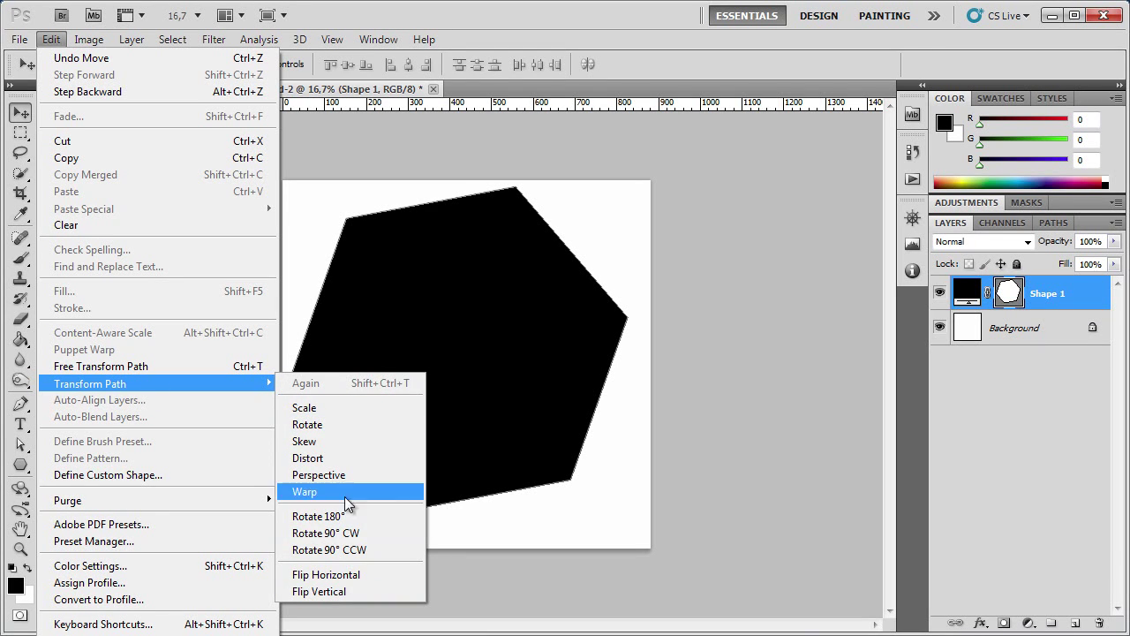
pyautogui.click(313, 409)
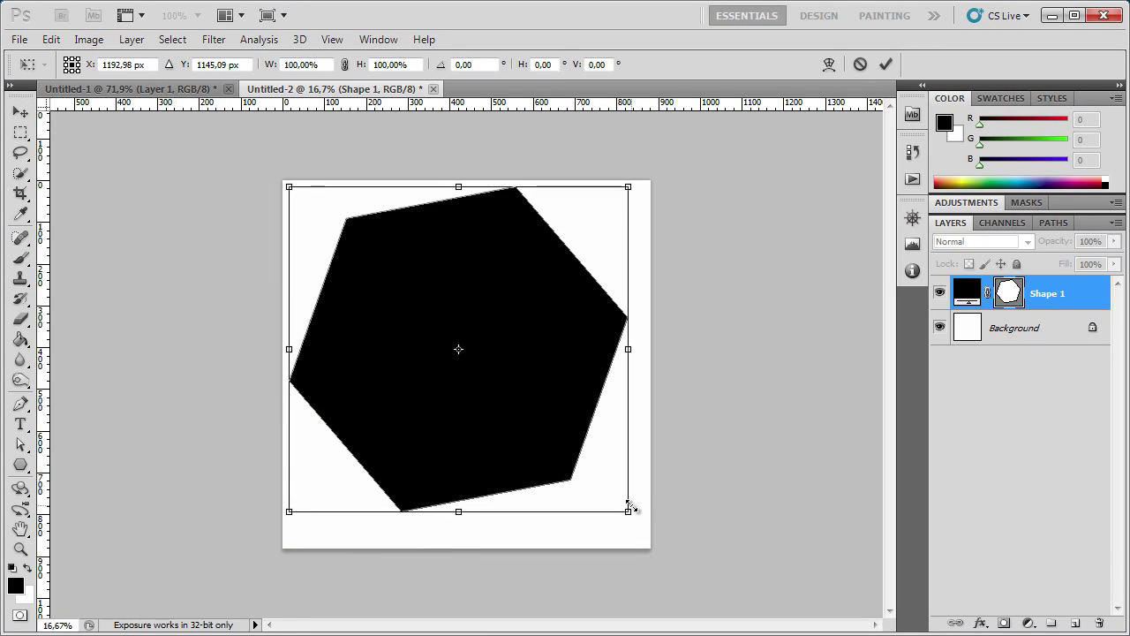
pyautogui.moveTo(628, 510); pyautogui.dragTo(649, 530)
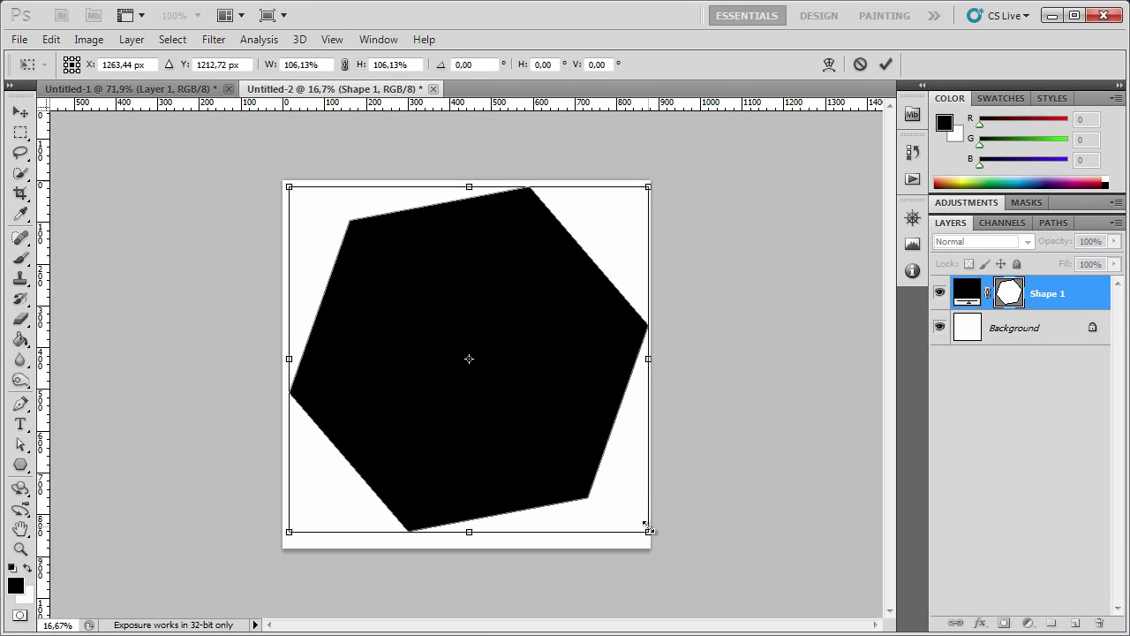
pyautogui.click(887, 65)
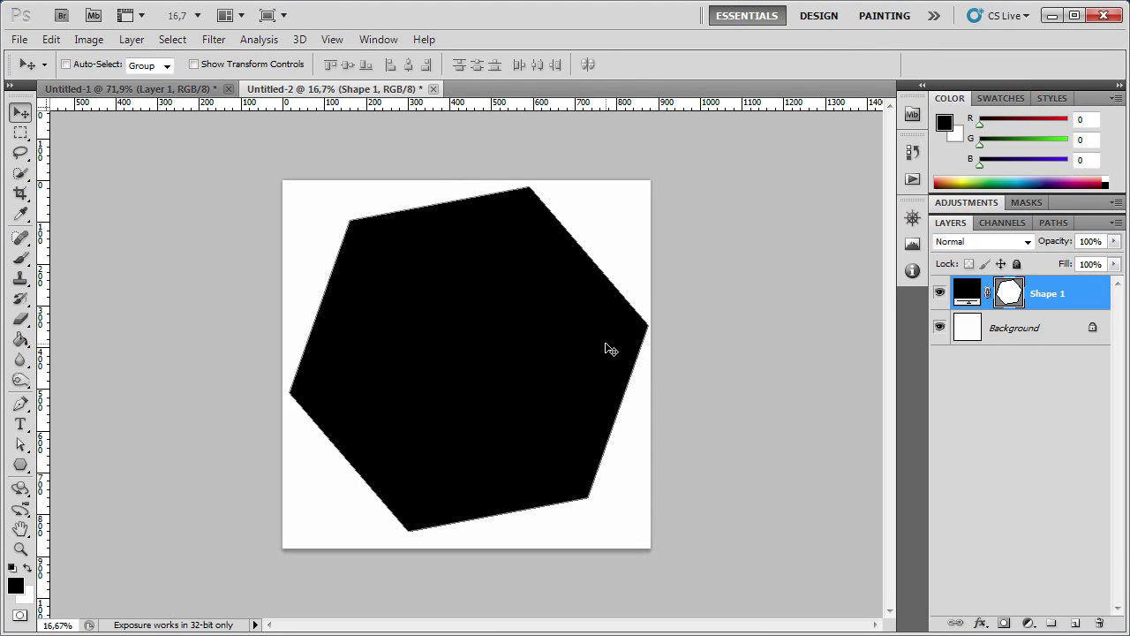
# - Rotate the hexagon slightly with Free Transform, reposition it, and nudge it down
pyautogui.hotkey('ctrl', 't')
pyautogui.moveTo(764, 527); pyautogui.dragTo(783, 521)
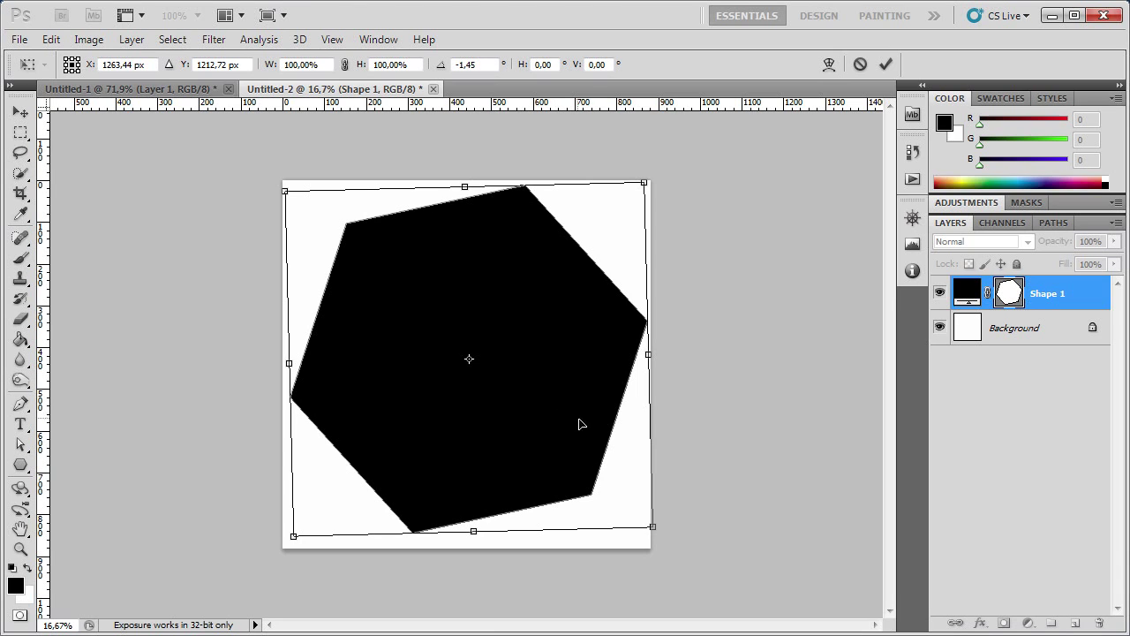
pyautogui.moveTo(569, 424); pyautogui.dragTo(566, 422)
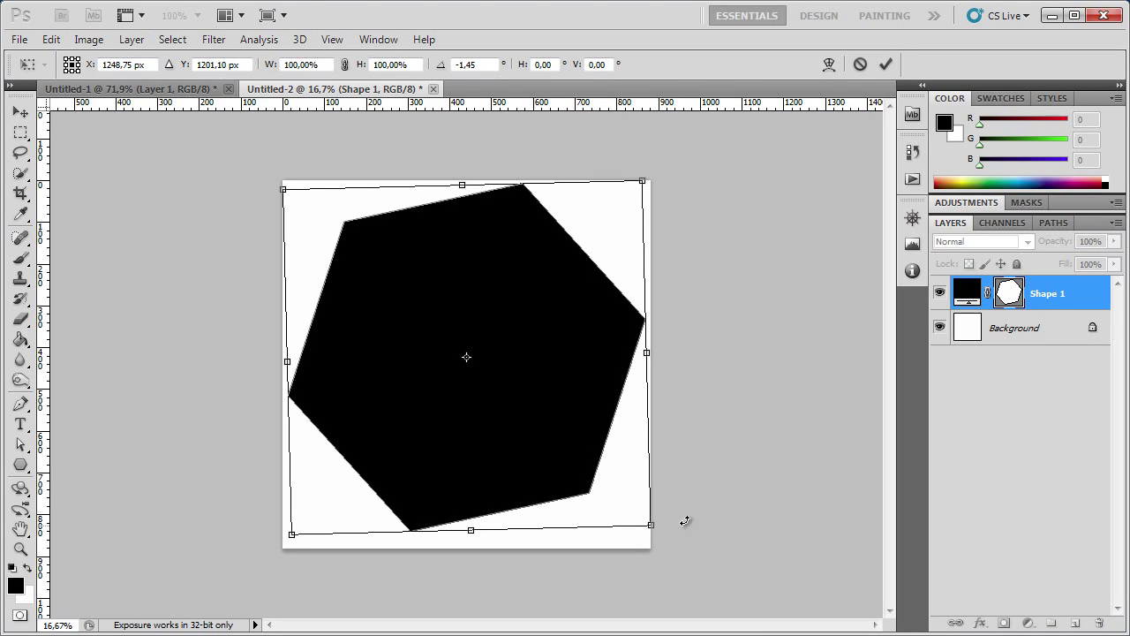
pyautogui.press('Return')
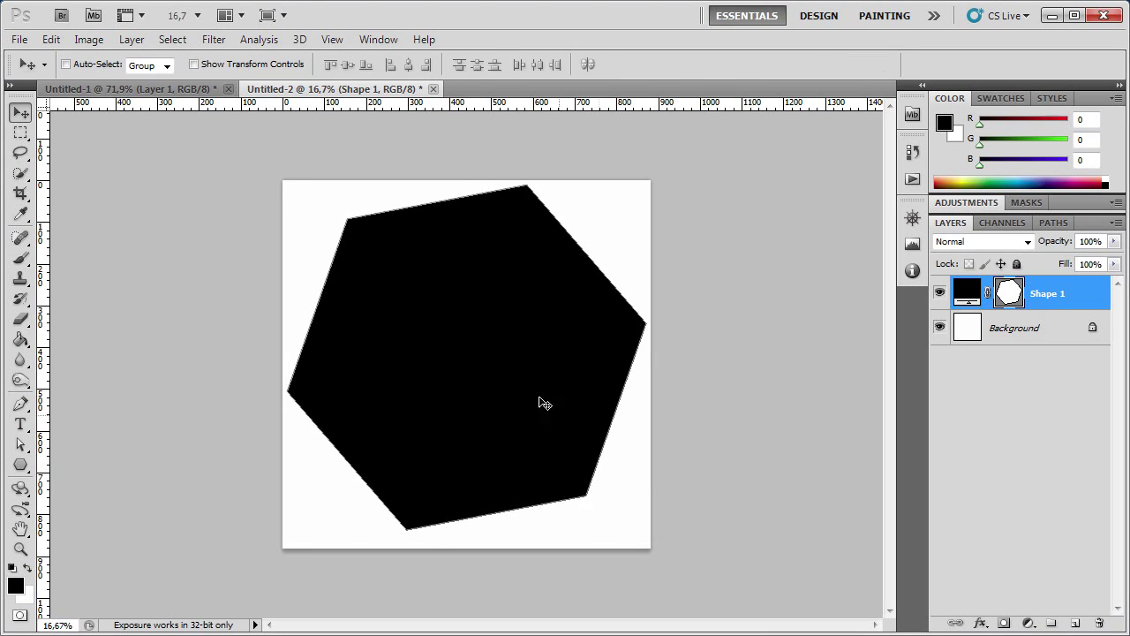
pyautogui.hotkey('shift', 'Down')
pyautogui.hotkey('shift', 'Down')
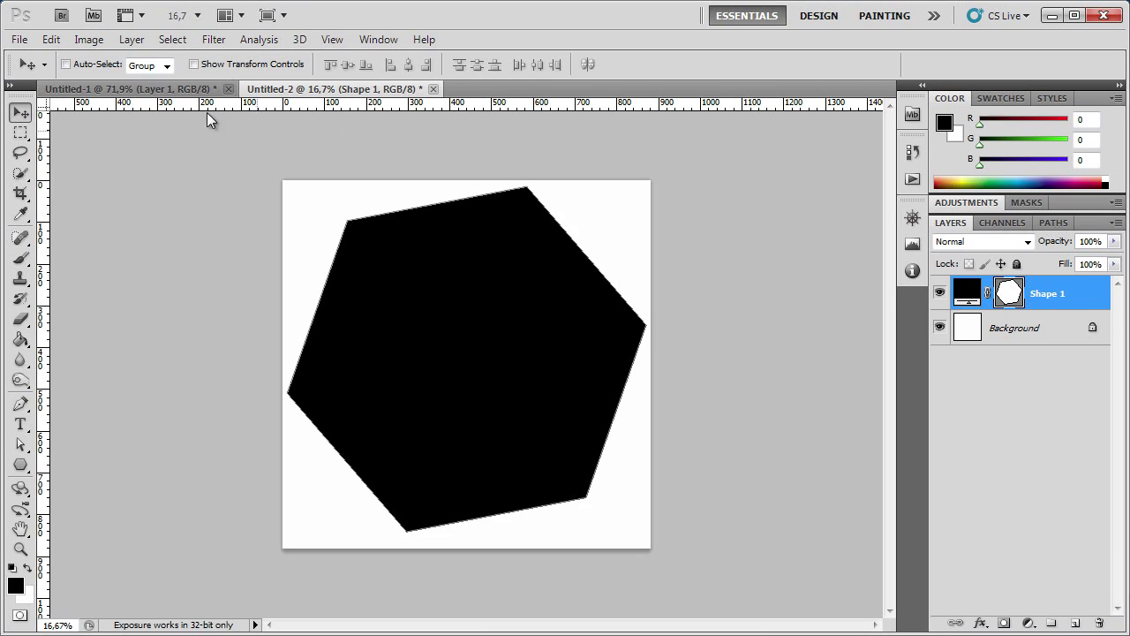
pyautogui.click(51, 41)
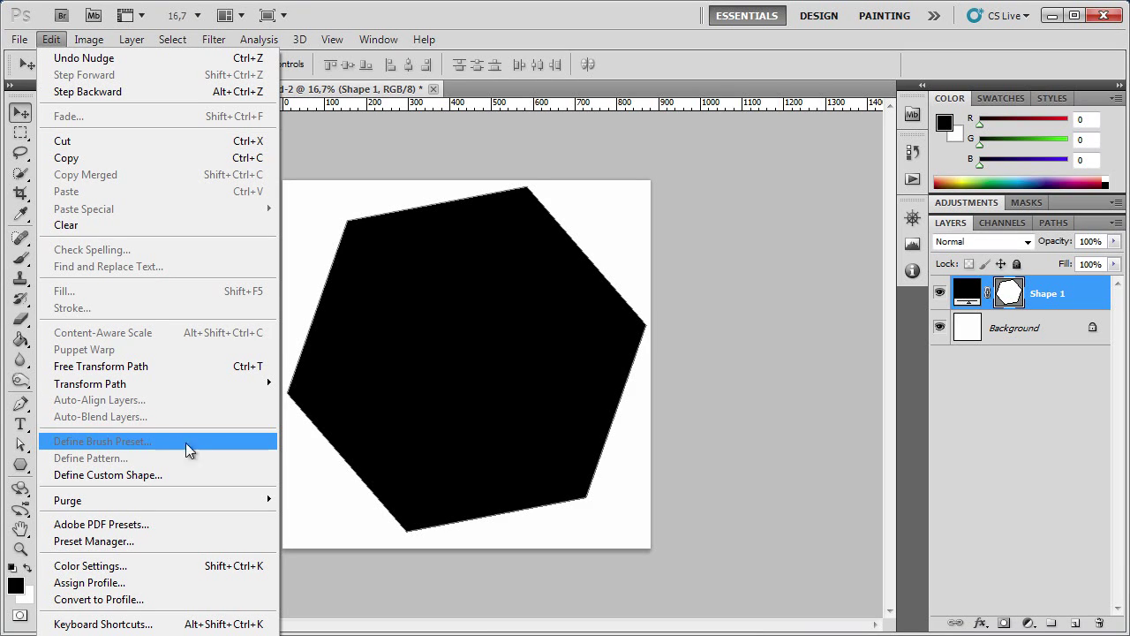
# - Rasterize the Shape 1 hexagon layer into ordinary black pixels with Layer > Rasterize
pyautogui.click(482, 404)
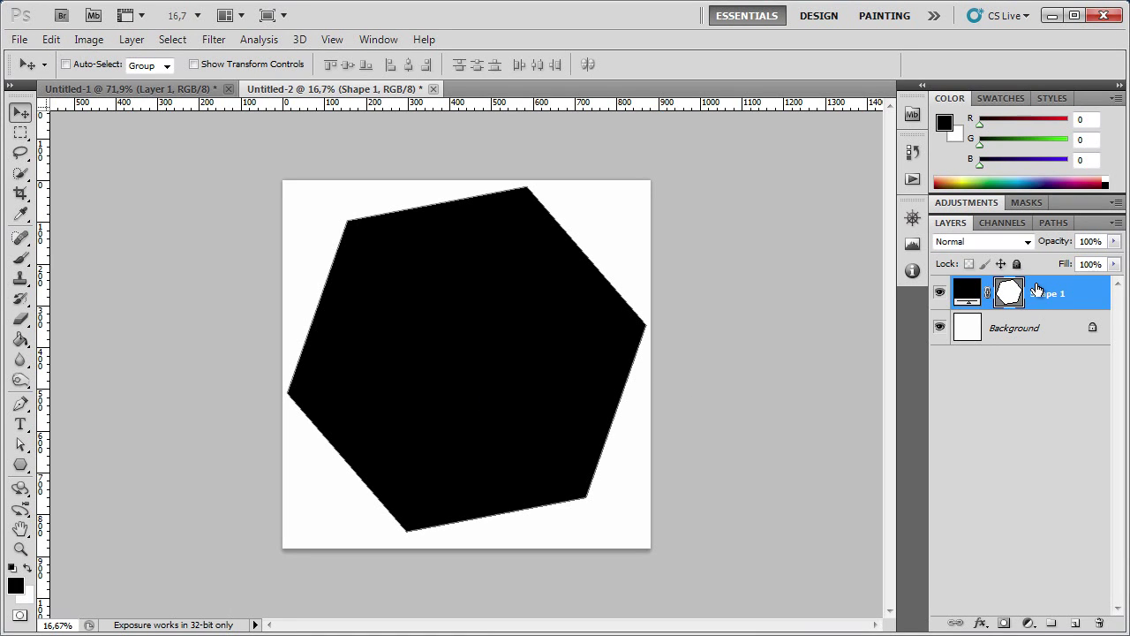
pyautogui.rightClick(1040, 293)
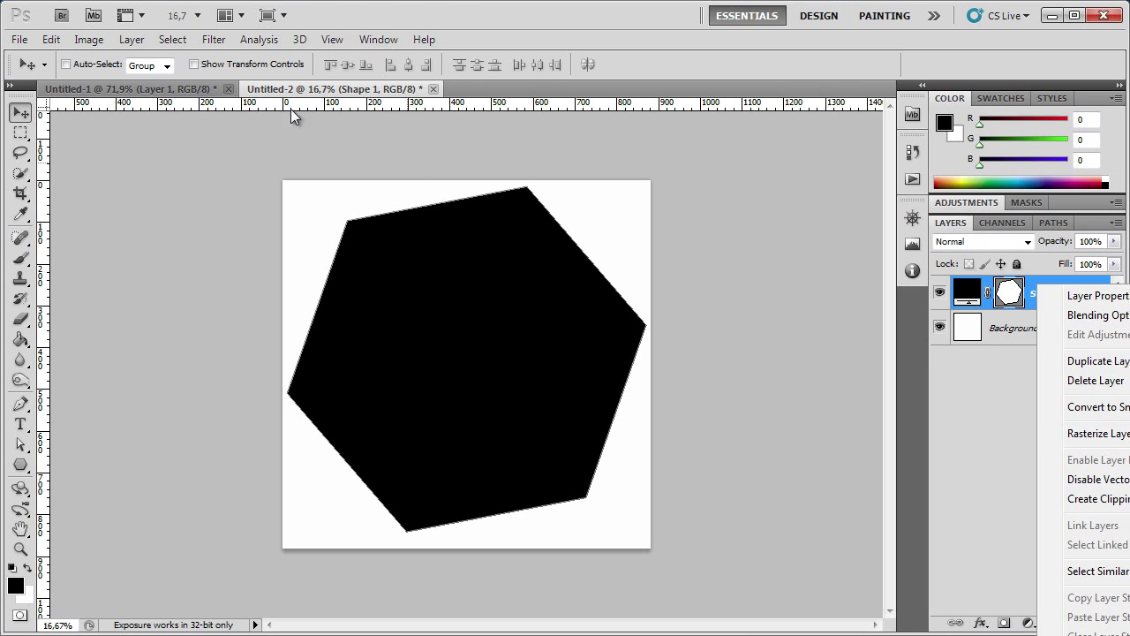
pyautogui.click(134, 41)
pyautogui.moveTo(151, 342)
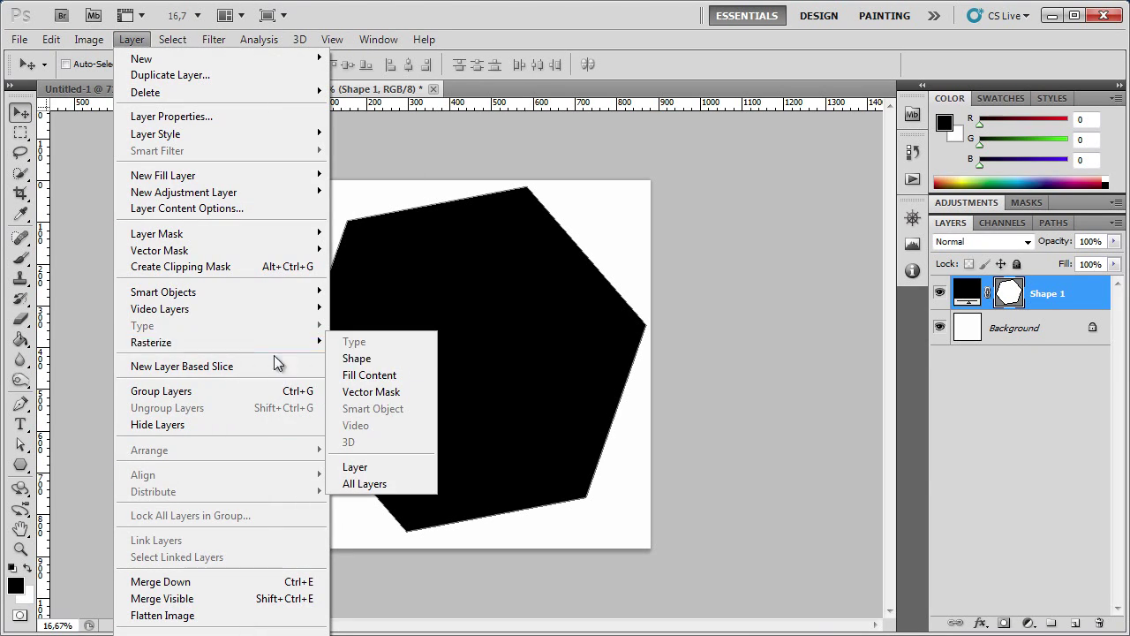
pyautogui.click(395, 362)
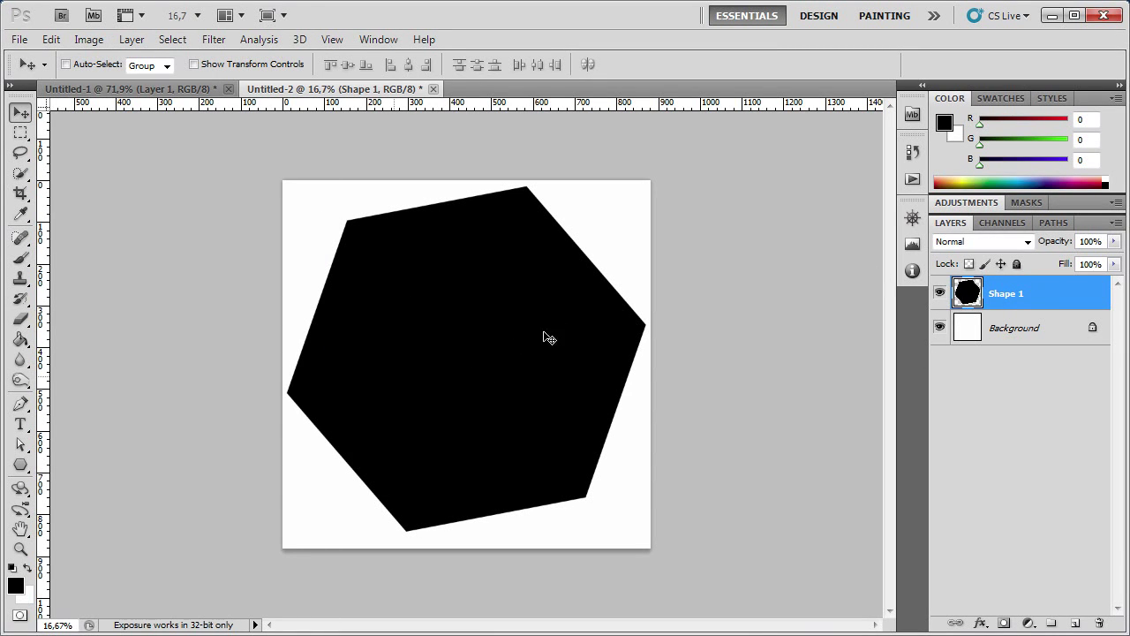
# - Define the black hexagon as a new brush preset named 'hexagon 1'
pyautogui.click(51, 39)
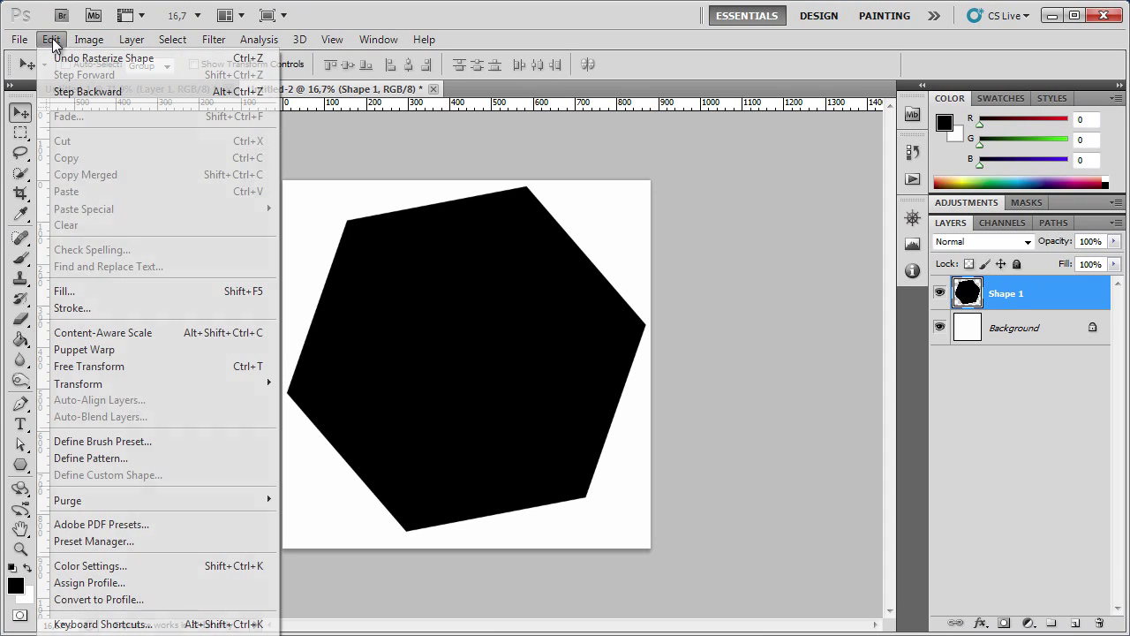
pyautogui.click(172, 448)
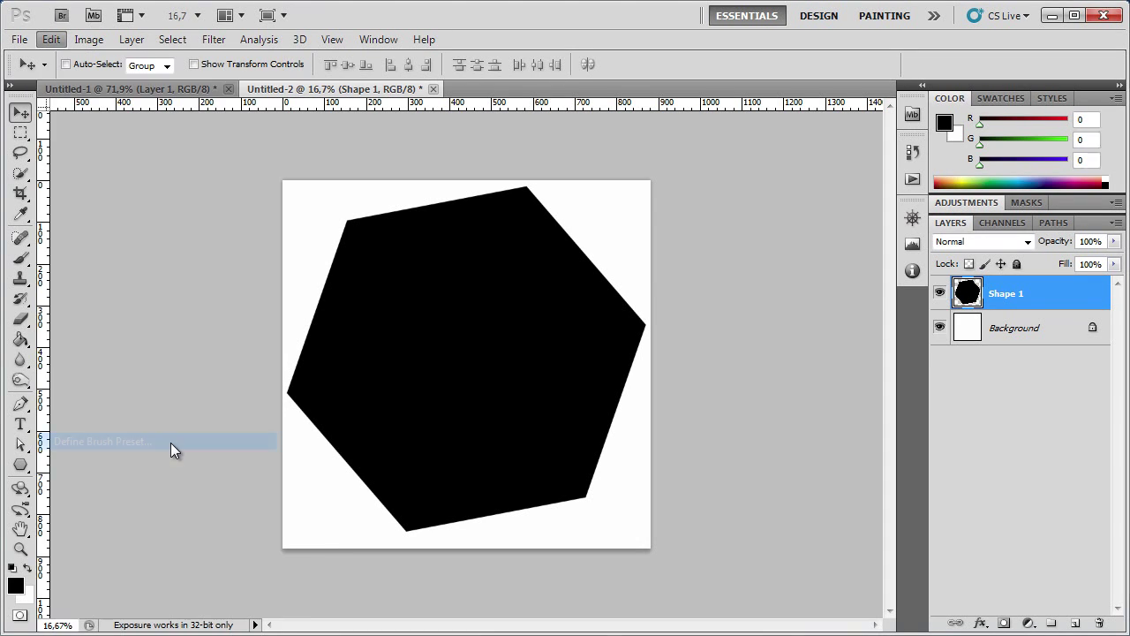
pyautogui.moveTo(562, 181); pyautogui.dragTo(557, 259)
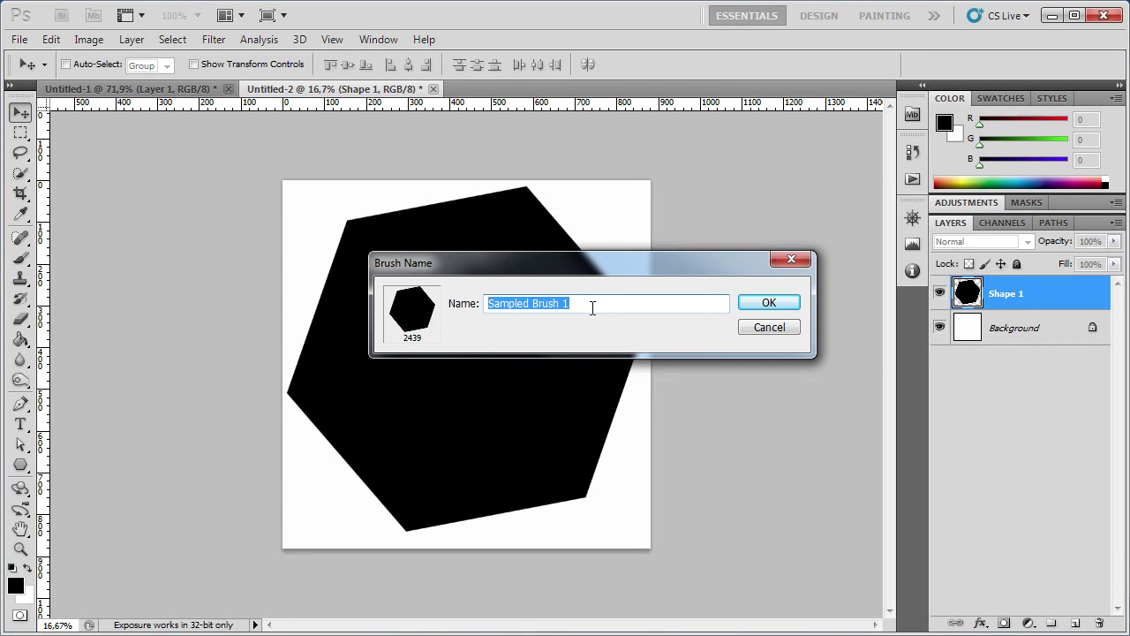
pyautogui.moveTo(581, 278); pyautogui.dragTo(622, 313)
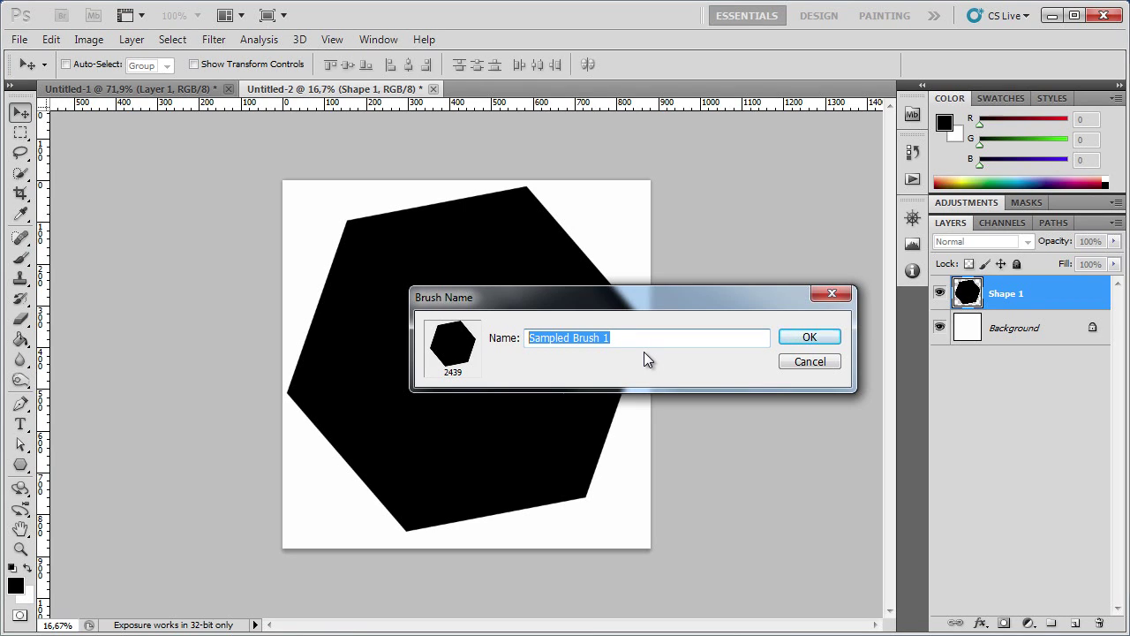
pyautogui.write('hexagon 1')
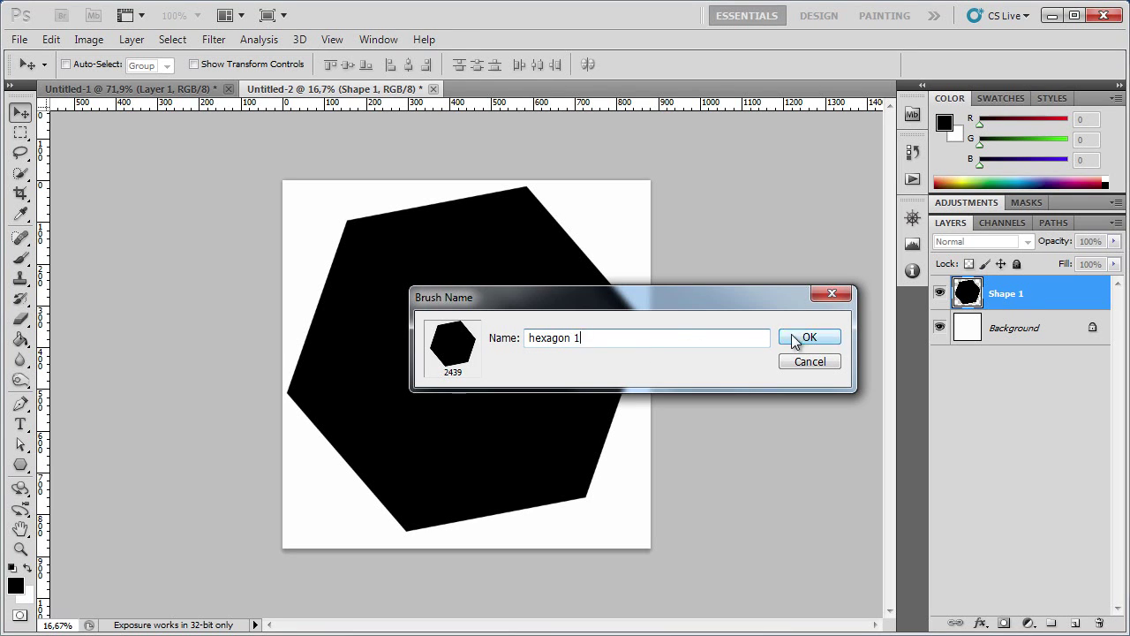
pyautogui.click(800, 337)
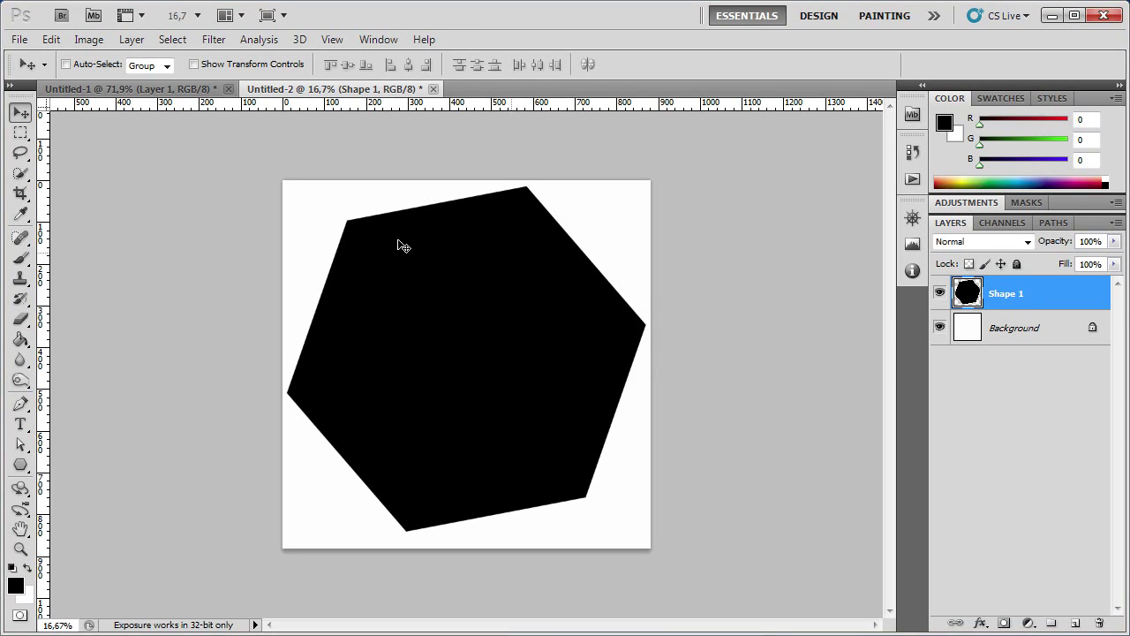
pyautogui.click(433, 89)
# - Close the hexagon document without saving, then test-stamp the 2439 px hexagon brush and undo it
pyautogui.click(552, 260)
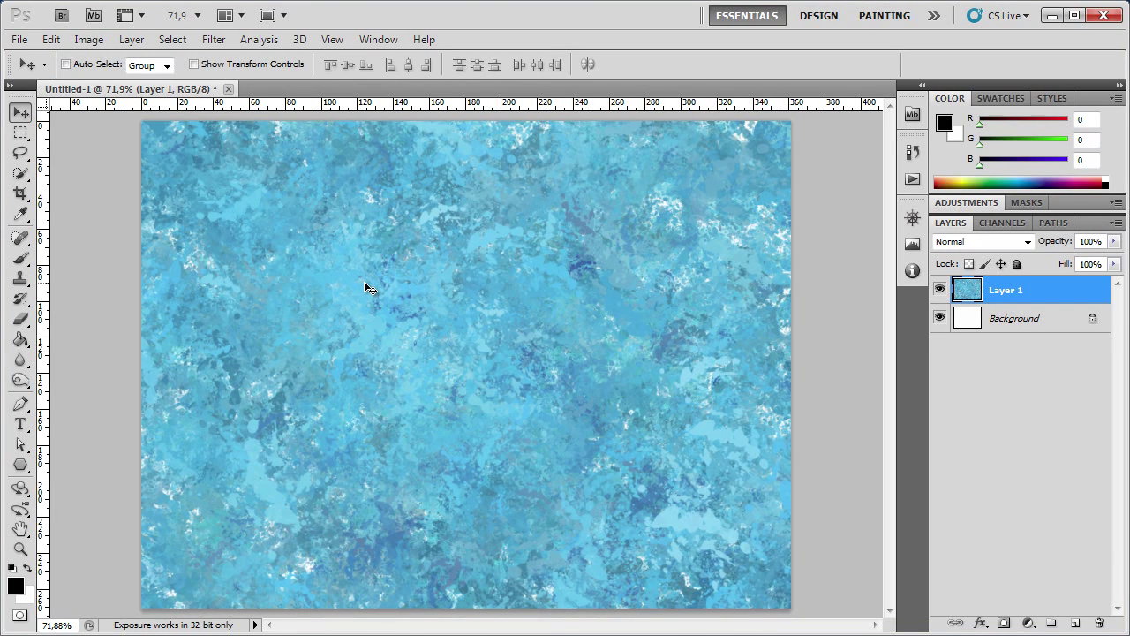
pyautogui.press('b')
pyautogui.click(91, 65)
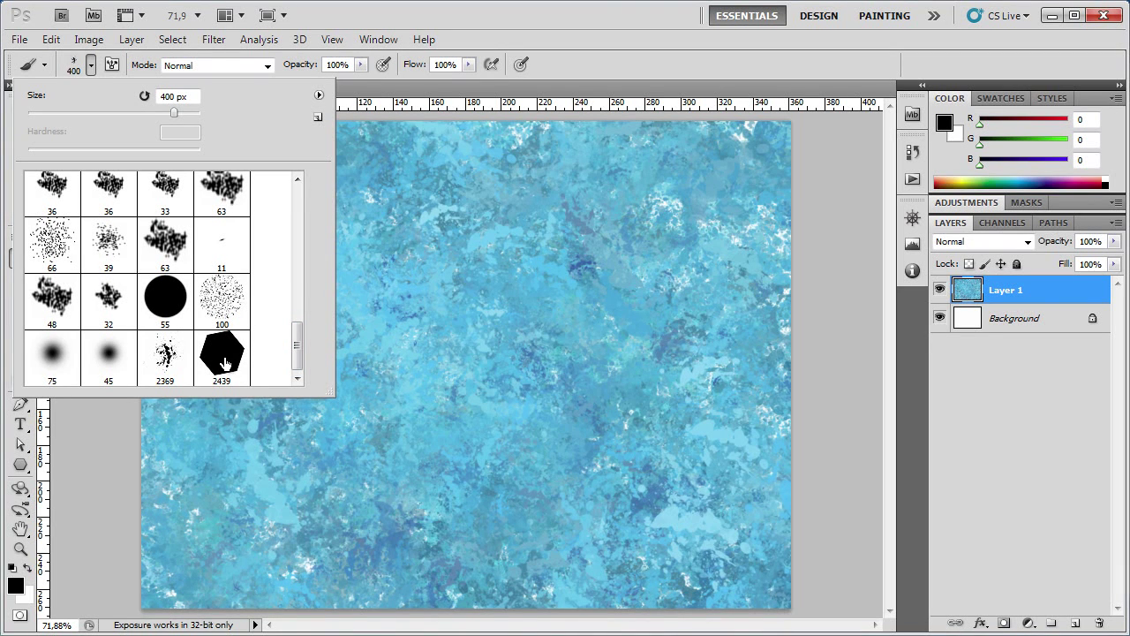
pyautogui.click(226, 364)
pyautogui.click(624, 65)
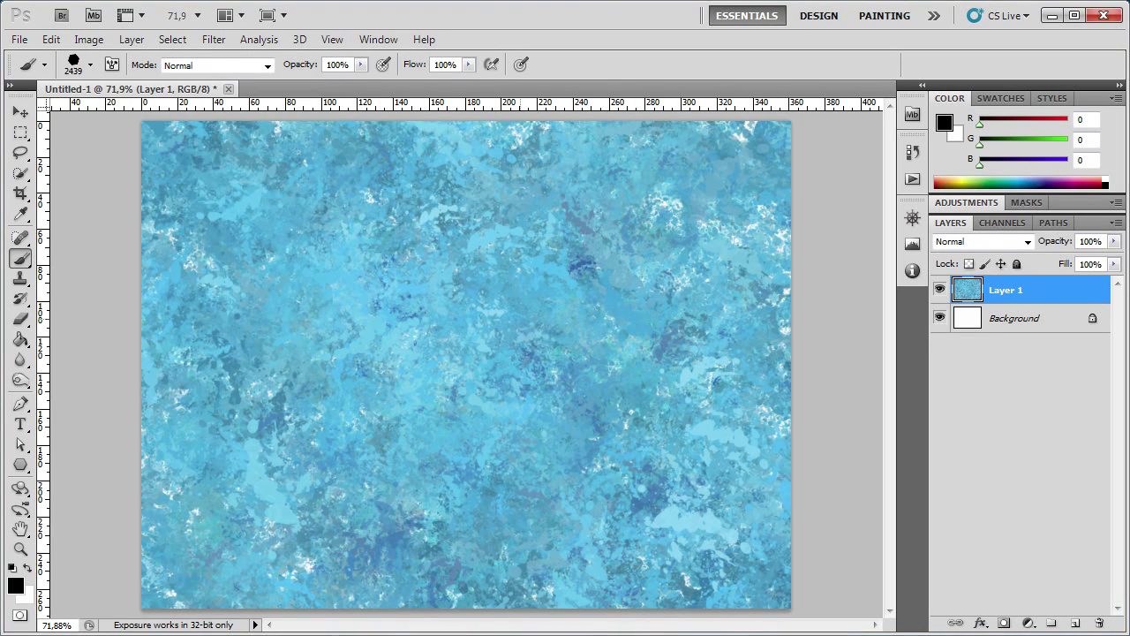
pyautogui.click(521, 323)
pyautogui.hotkey('ctrl', 'z')
# - Shrink the hexagon brush to about 89 px and stamp a test hexagon on a new layer
pyautogui.rightClick(337, 230)
pyautogui.moveTo(439, 263); pyautogui.dragTo(427, 264)
pyautogui.press('Return')
pyautogui.click(1076, 624)
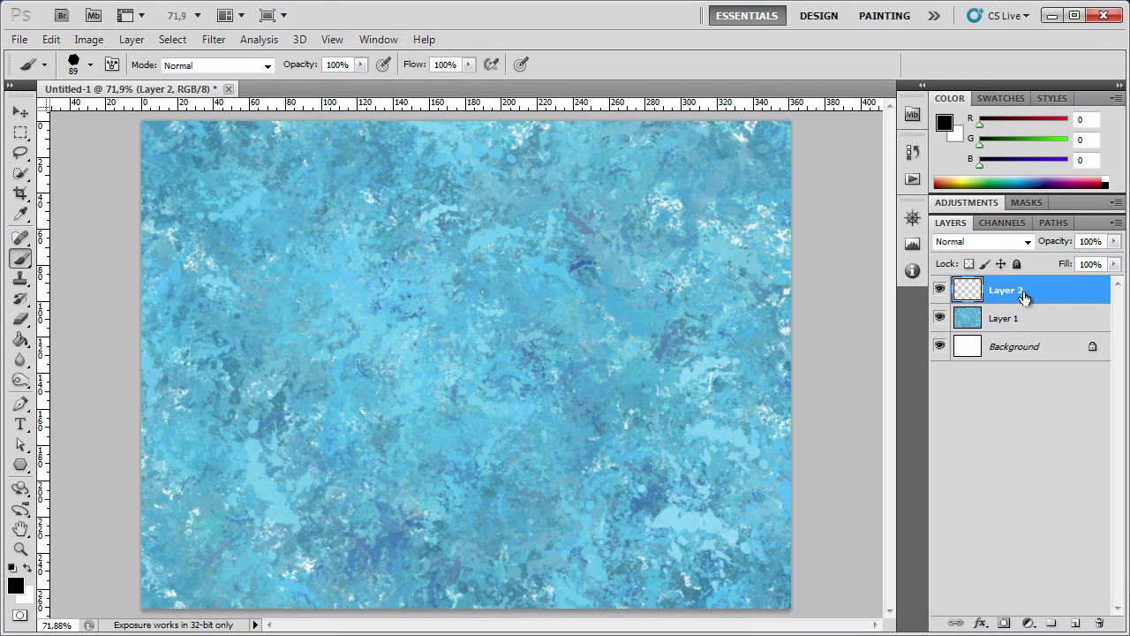
pyautogui.press(']')
pyautogui.press(']')
pyautogui.press(']')
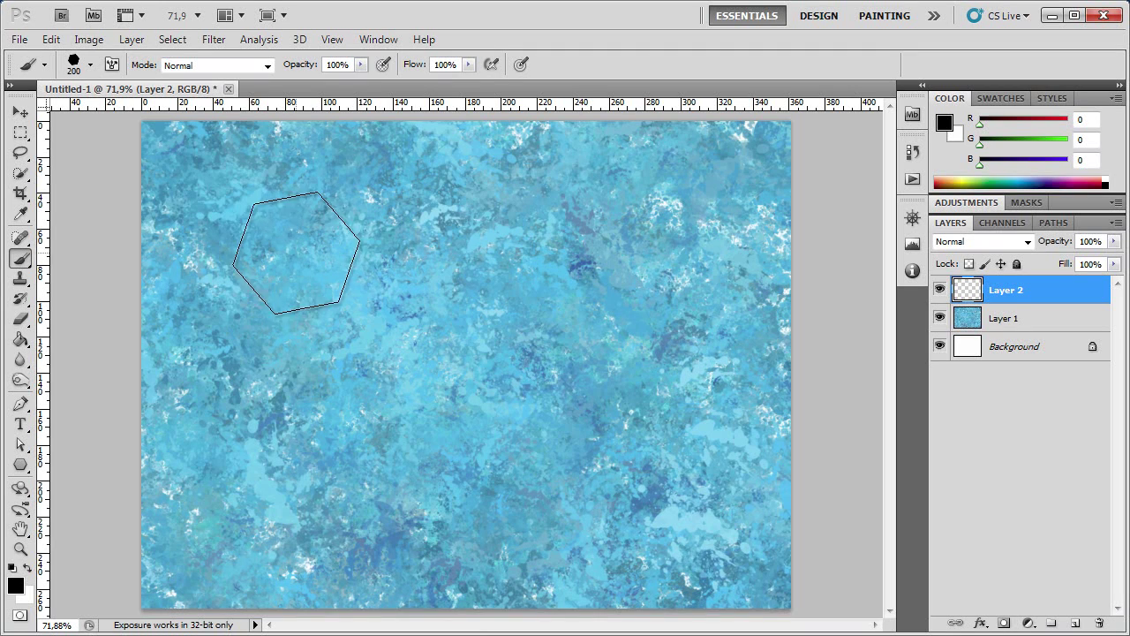
pyautogui.click(287, 235)
pyautogui.press('[')
pyautogui.press('[')
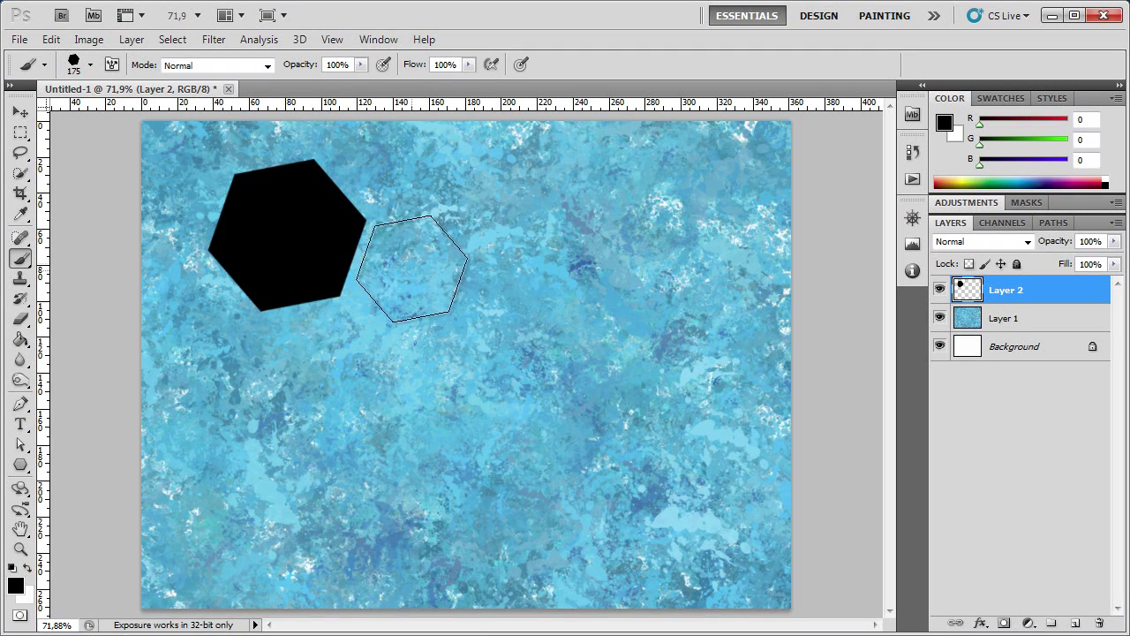
pyautogui.press(']')
pyautogui.press(']')
pyautogui.press(']')
pyautogui.press(']')
pyautogui.press('[')
pyautogui.press('[')
pyautogui.press('[')
pyautogui.press('[')
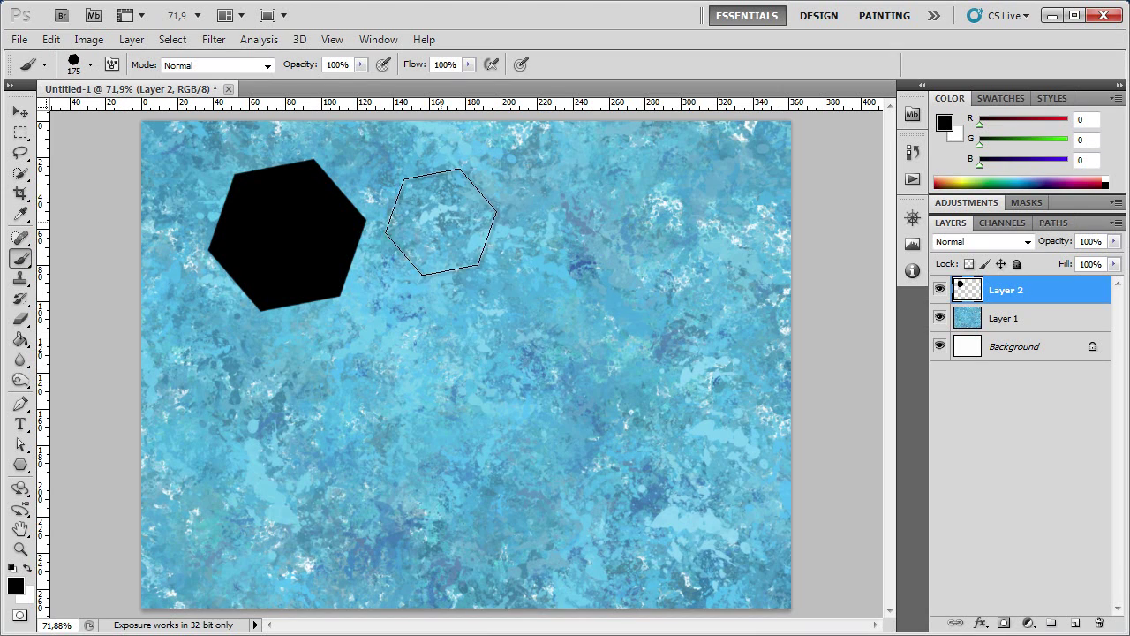
# - Paint test hexagon bands across the canvas, then replace that layer with a fresh empty Layer 2
pyautogui.moveTo(438, 221); pyautogui.dragTo(702, 216)
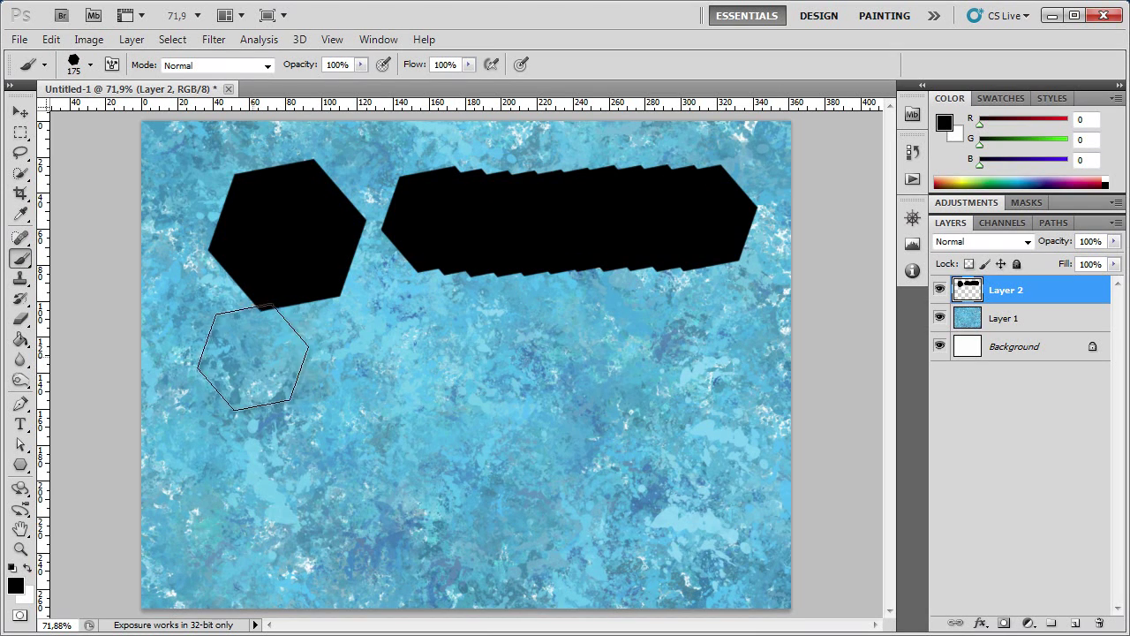
pyautogui.moveTo(256, 361); pyautogui.dragTo(676, 344)
pyautogui.moveTo(238, 476); pyautogui.dragTo(287, 475)
pyautogui.moveTo(446, 477); pyautogui.dragTo(716, 477)
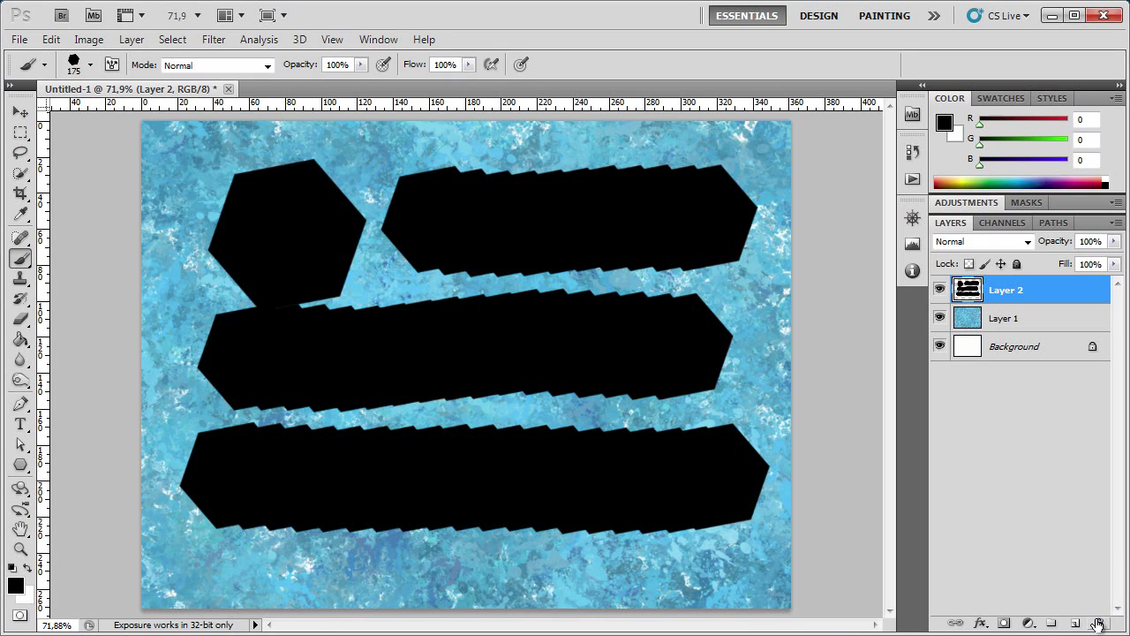
pyautogui.moveTo(1006, 289); pyautogui.dragTo(1097, 624)
pyautogui.click(1076, 624)
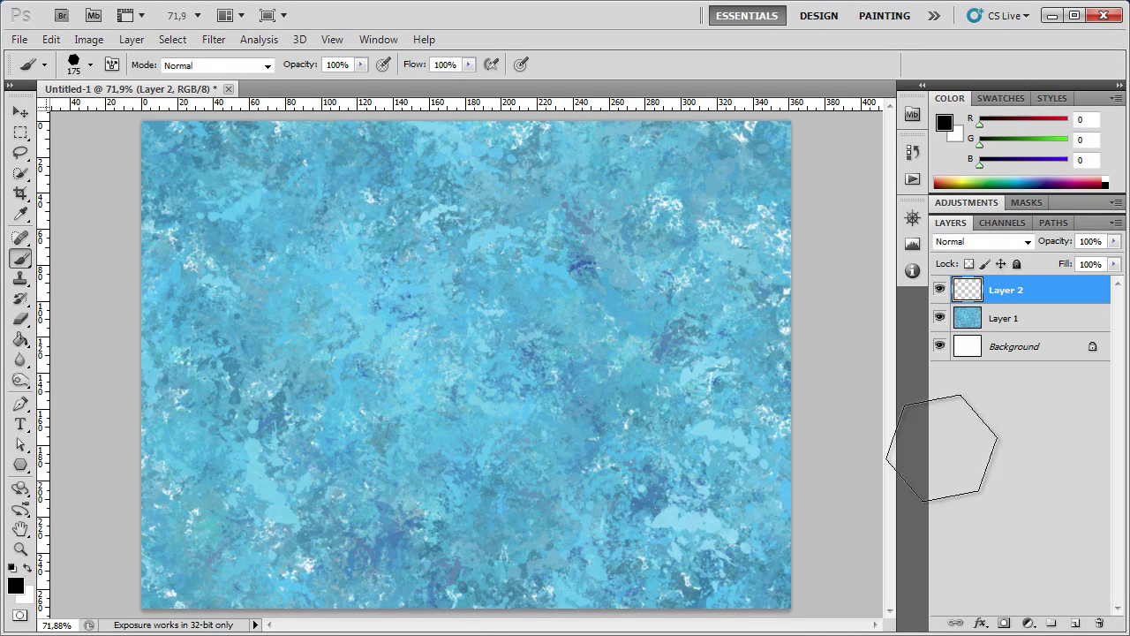
# - Make the hexagon brush paint white with wider spacing, size/angle jitter, scattering and opacity variation, then paint
pyautogui.click(27, 568)
pyautogui.click(110, 64)
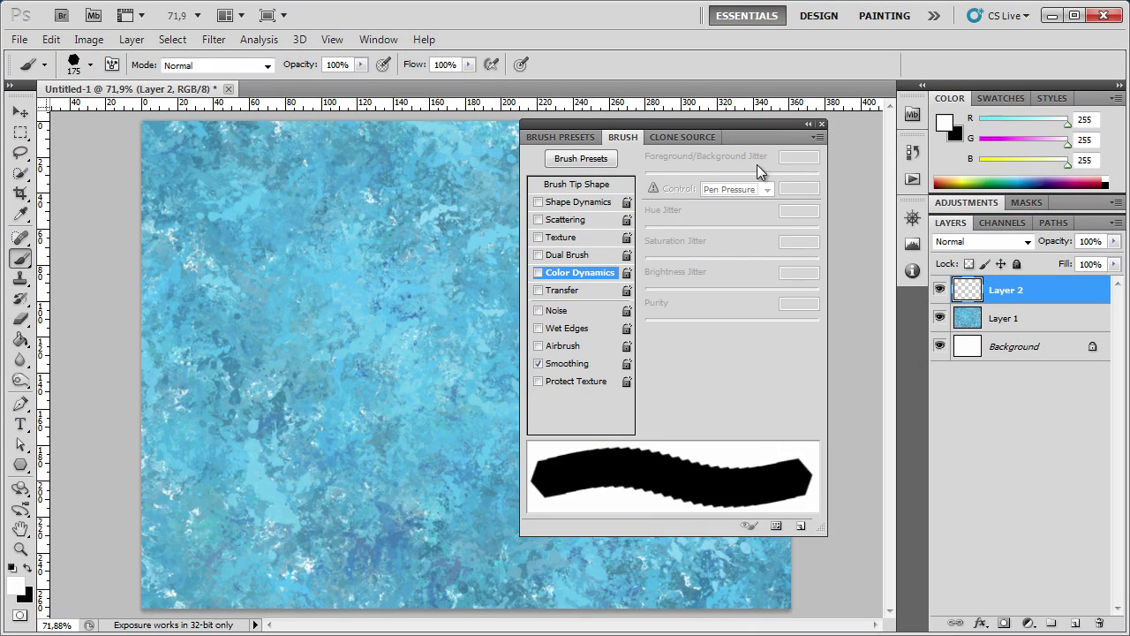
pyautogui.click(575, 185)
pyautogui.moveTo(664, 402); pyautogui.dragTo(739, 402)
pyautogui.click(567, 196)
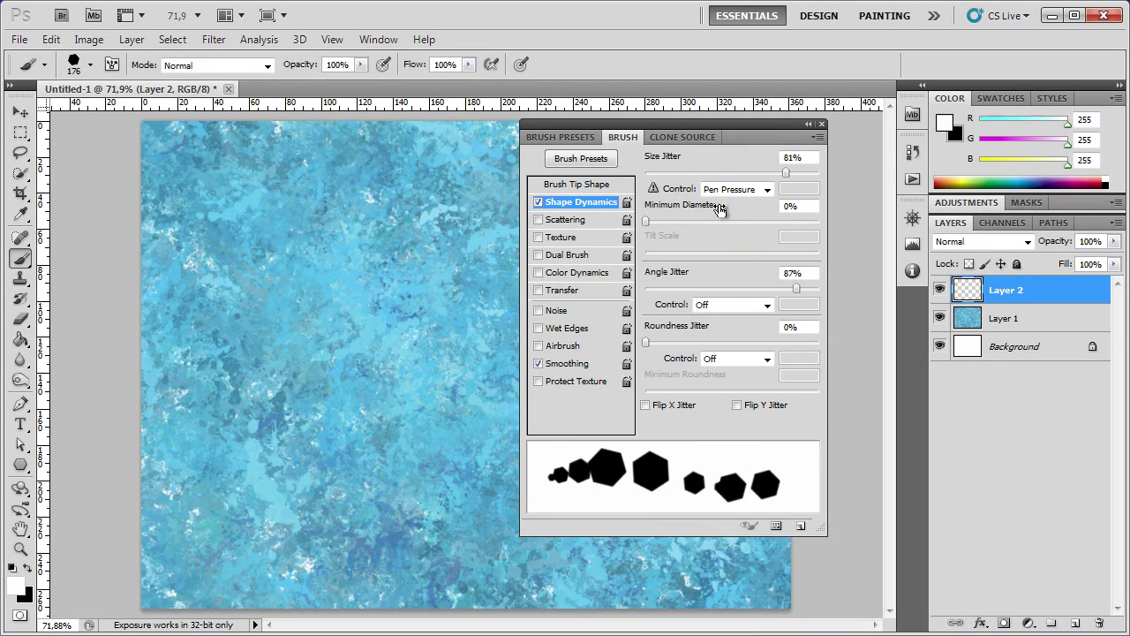
pyautogui.click(569, 220)
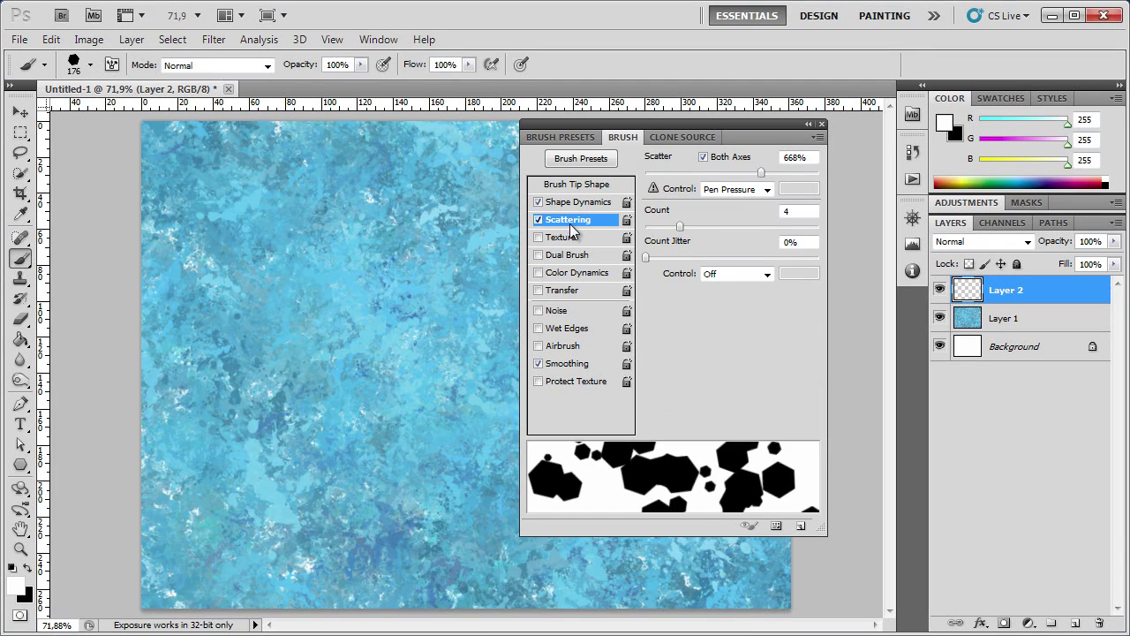
pyautogui.click(570, 290)
pyautogui.moveTo(646, 172); pyautogui.dragTo(780, 181)
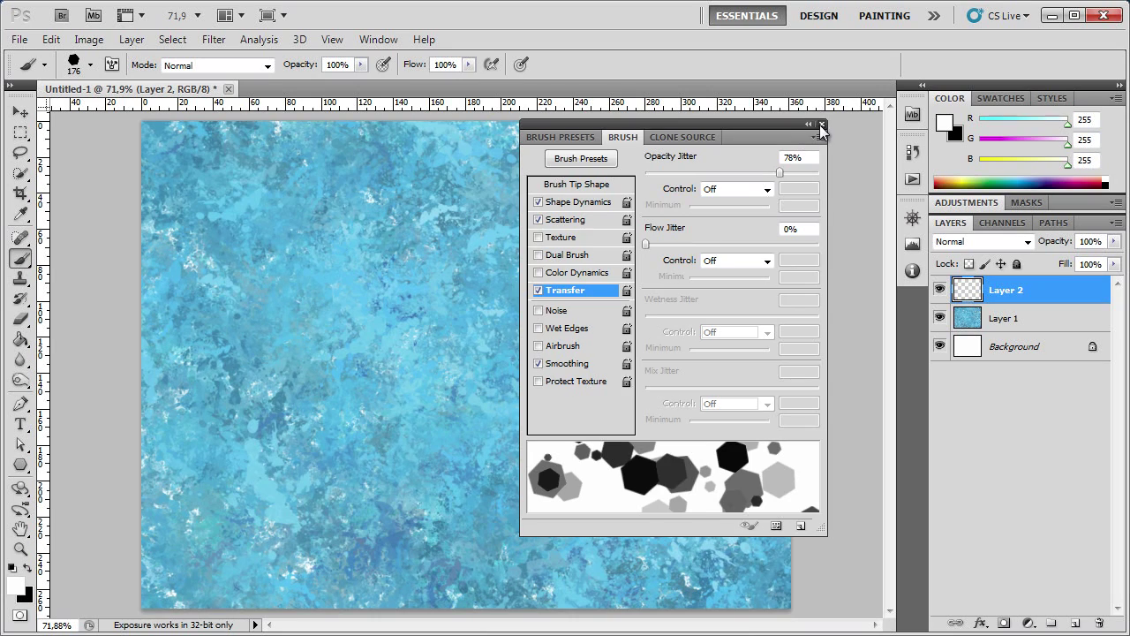
pyautogui.click(821, 125)
pyautogui.press('[')
pyautogui.moveTo(303, 222)
pyautogui.mouseDown()
pyautogui.moveTo(362, 234)
pyautogui.moveTo(757, 580)
pyautogui.moveTo(732, 529)
pyautogui.moveTo(747, 557)
pyautogui.mouseUp()
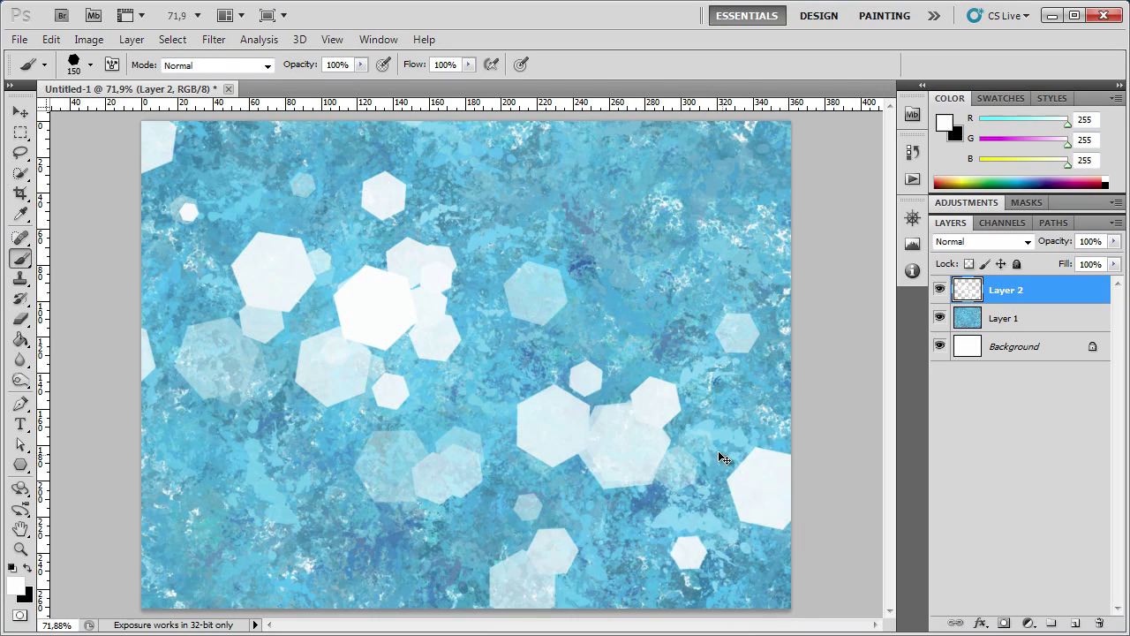
# - Clear the strokes, set brush opacity to 30%, and paint faint white hexagons across the centre and right
pyautogui.press('Delete')
pyautogui.press('1')
pyautogui.press('3')
pyautogui.click(334, 146)
pyautogui.moveTo(825, 361)
pyautogui.mouseDown()
pyautogui.moveTo(818, 378)
pyautogui.moveTo(749, 378)
pyautogui.moveTo(738, 514)
pyautogui.mouseUp()
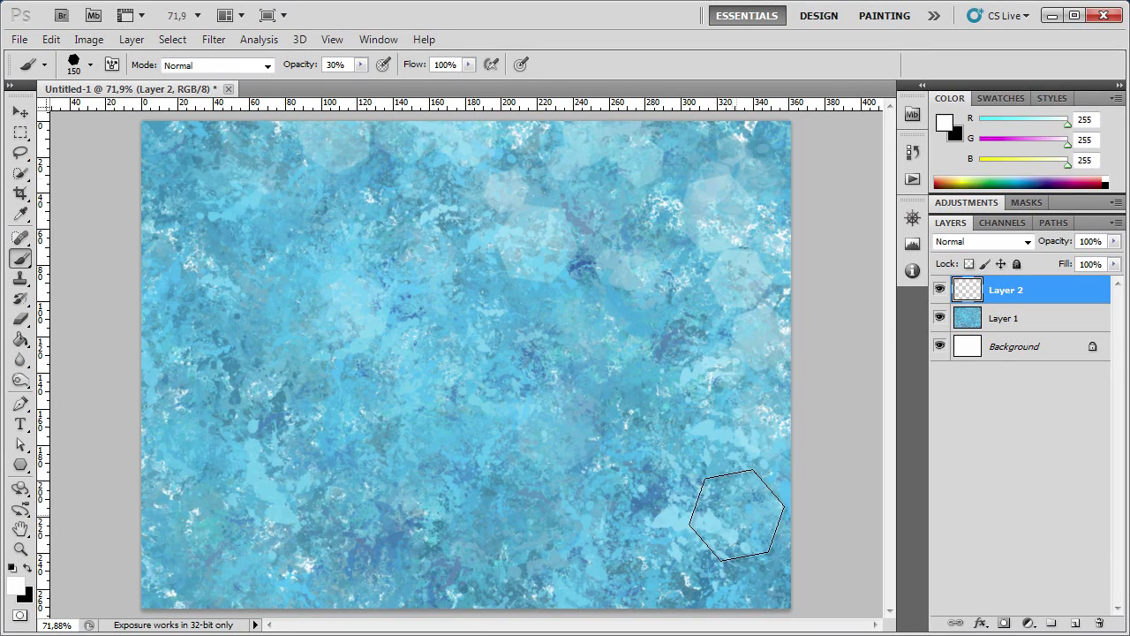
pyautogui.moveTo(510, 425)
pyautogui.mouseDown()
pyautogui.moveTo(861, 607)
pyautogui.moveTo(750, 585)
pyautogui.mouseUp()
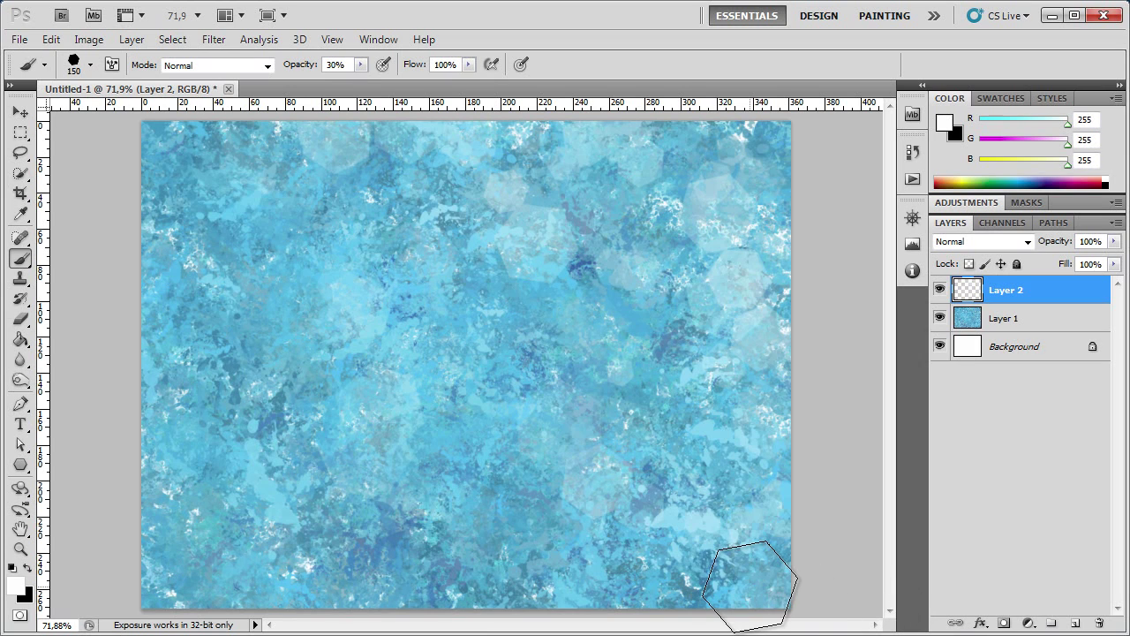
pyautogui.press(']')
pyautogui.press(']')
pyautogui.press(']')
pyautogui.moveTo(511, 315)
pyautogui.mouseDown()
pyautogui.moveTo(601, 419)
pyautogui.moveTo(725, 481)
pyautogui.mouseUp()
pyautogui.press('[')
pyautogui.press('[')
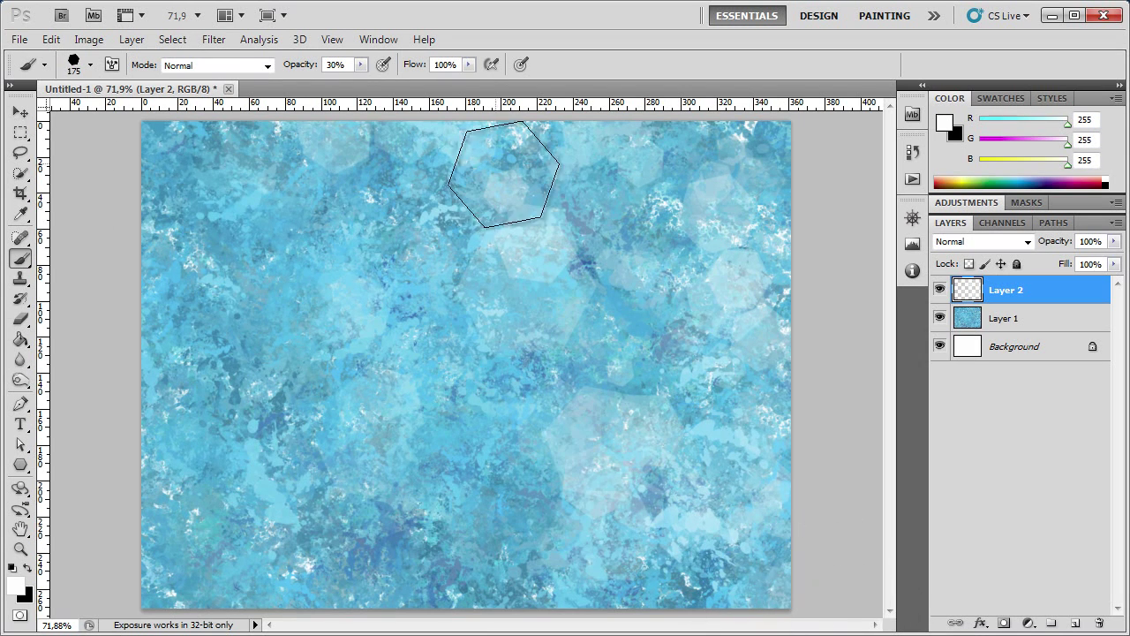
# - Raise the brush opacity and paint brighter hexagon dabs at the left, bottom and upper right
pyautogui.click(361, 64)
pyautogui.moveTo(375, 85); pyautogui.dragTo(394, 85)
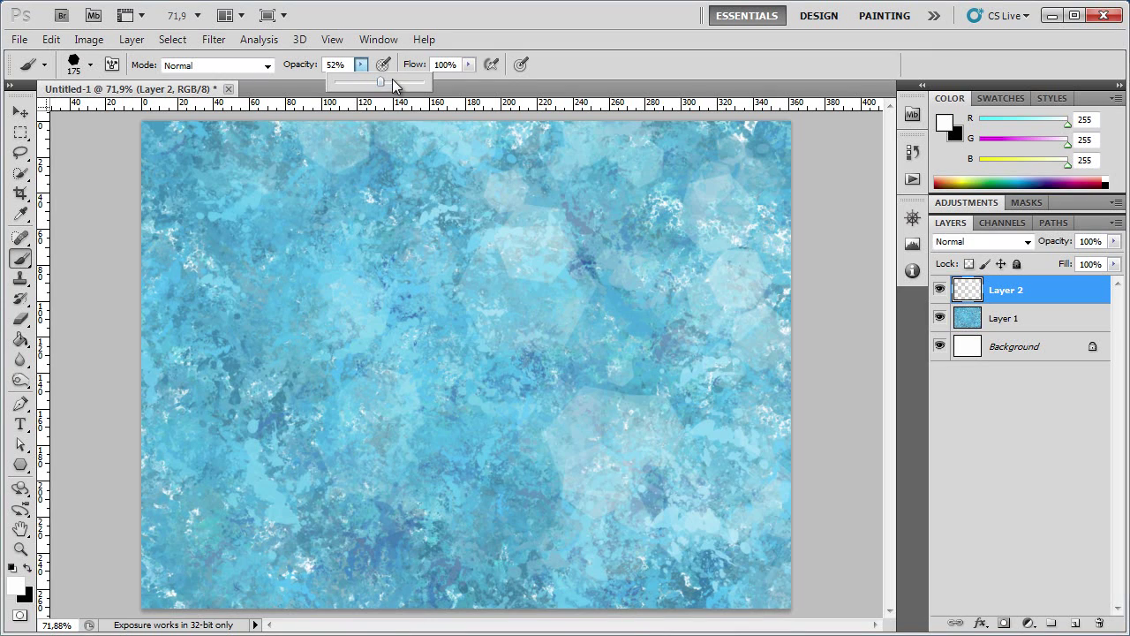
pyautogui.moveTo(237, 188); pyautogui.dragTo(149, 353)
pyautogui.moveTo(223, 512); pyautogui.dragTo(300, 437)
pyautogui.press('[')
pyautogui.press('[')
pyautogui.press('[')
pyautogui.moveTo(282, 529); pyautogui.dragTo(205, 407)
pyautogui.moveTo(309, 557); pyautogui.dragTo(460, 565)
pyautogui.press(']')
pyautogui.press(']')
pyautogui.press(']')
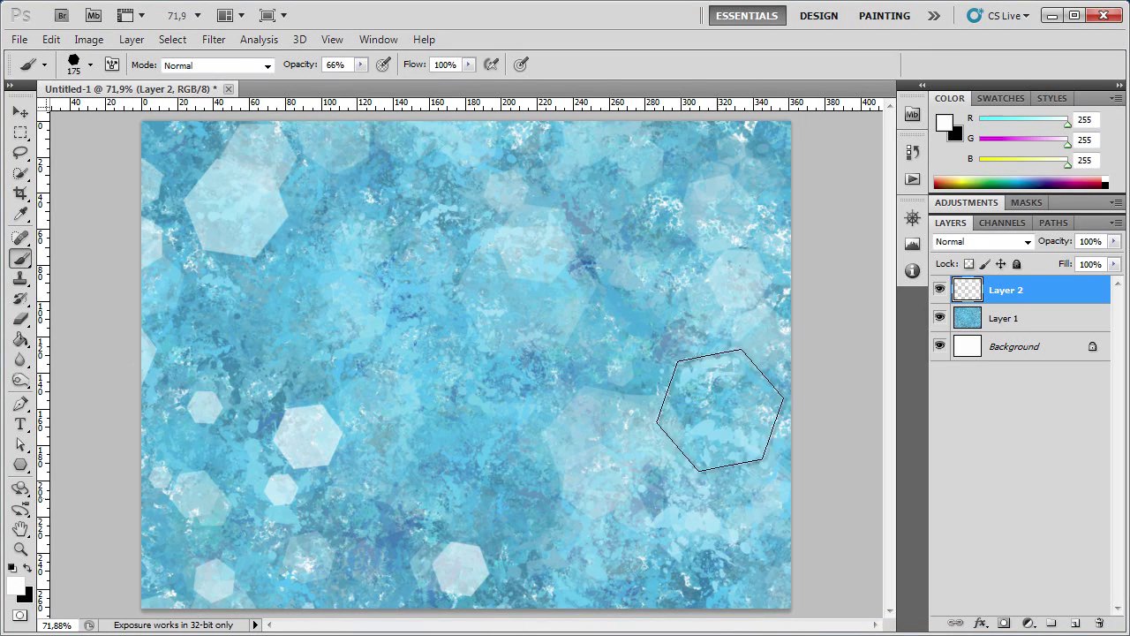
pyautogui.moveTo(565, 166); pyautogui.dragTo(715, 203)
pyautogui.click(661, 494)
# - Stamp large faint hexagons along the bottom, then add medium dabs at upper left and centre right
pyautogui.press(']')
pyautogui.press(']')
pyautogui.press(']')
pyautogui.click(795, 530)
pyautogui.click(243, 508)
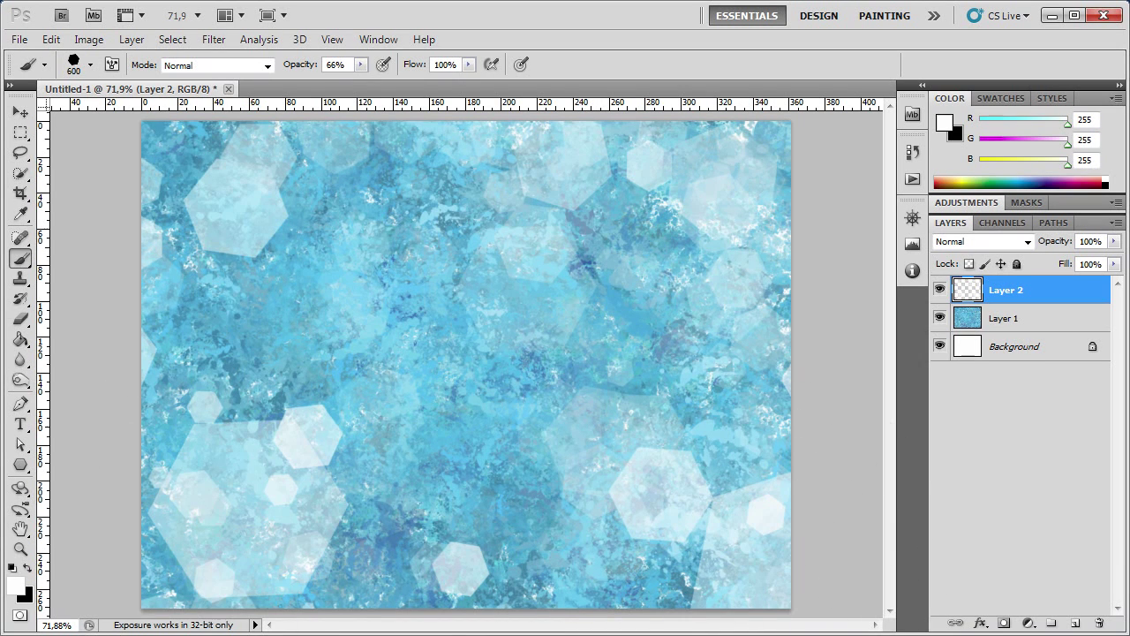
pyautogui.click(415, 494)
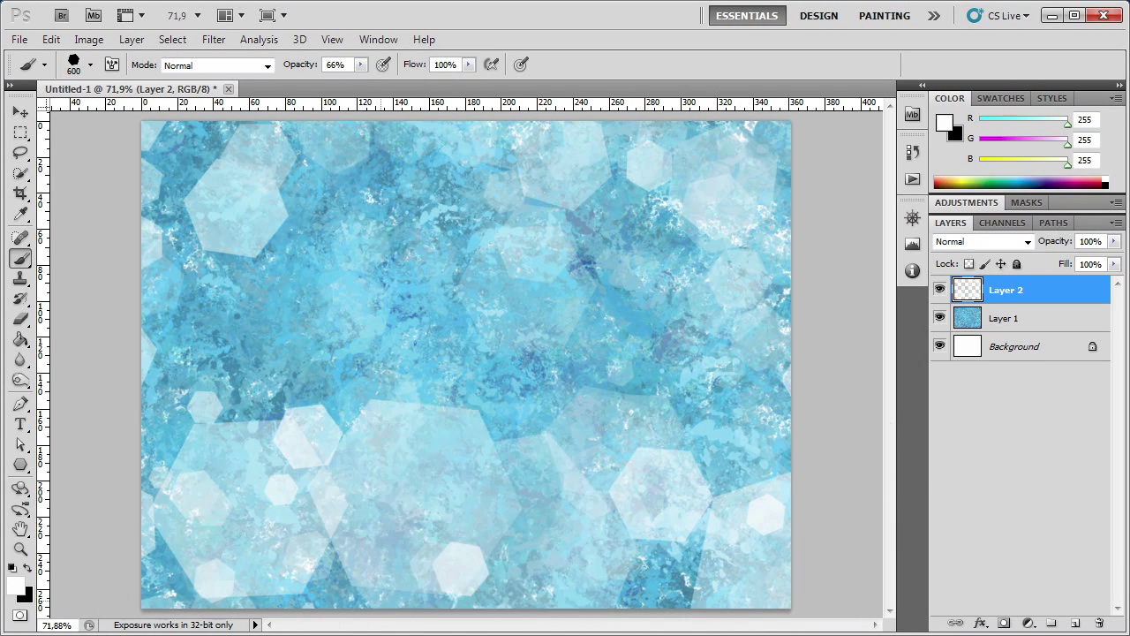
pyautogui.press('[')
pyautogui.press('[')
pyautogui.press('[')
pyautogui.press('[')
pyautogui.press('[')
pyautogui.press('[')
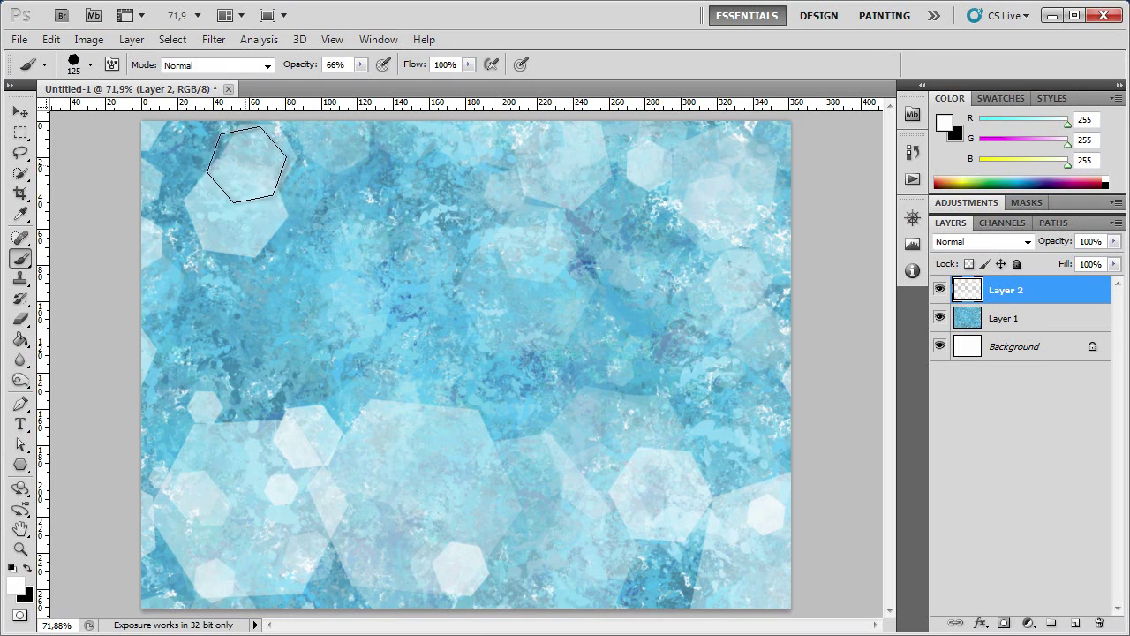
pyautogui.moveTo(247, 163); pyautogui.dragTo(345, 398)
pyautogui.press('[')
pyautogui.press('[')
pyautogui.press('[')
pyautogui.moveTo(725, 359)
pyautogui.mouseDown()
pyautogui.moveTo(506, 527)
pyautogui.moveTo(694, 565)
pyautogui.mouseUp()
# - Add more hexagon dabs of increasing size across the left, bottom, right and top
pyautogui.press(']')
pyautogui.press(']')
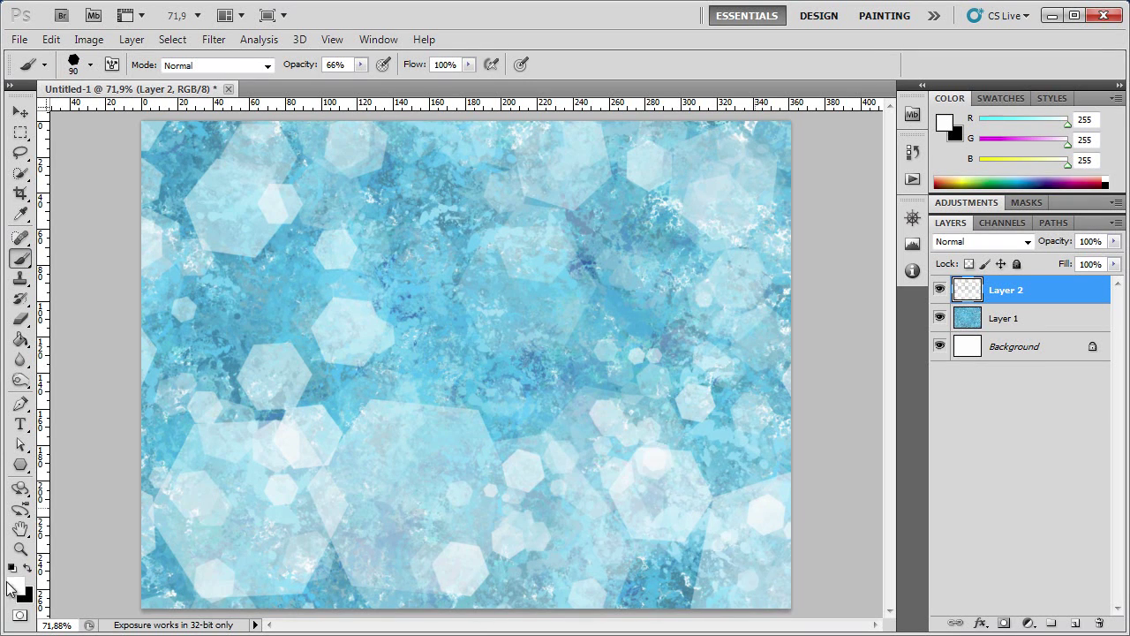
pyautogui.press('[')
pyautogui.press('[')
pyautogui.moveTo(146, 416); pyautogui.dragTo(177, 477)
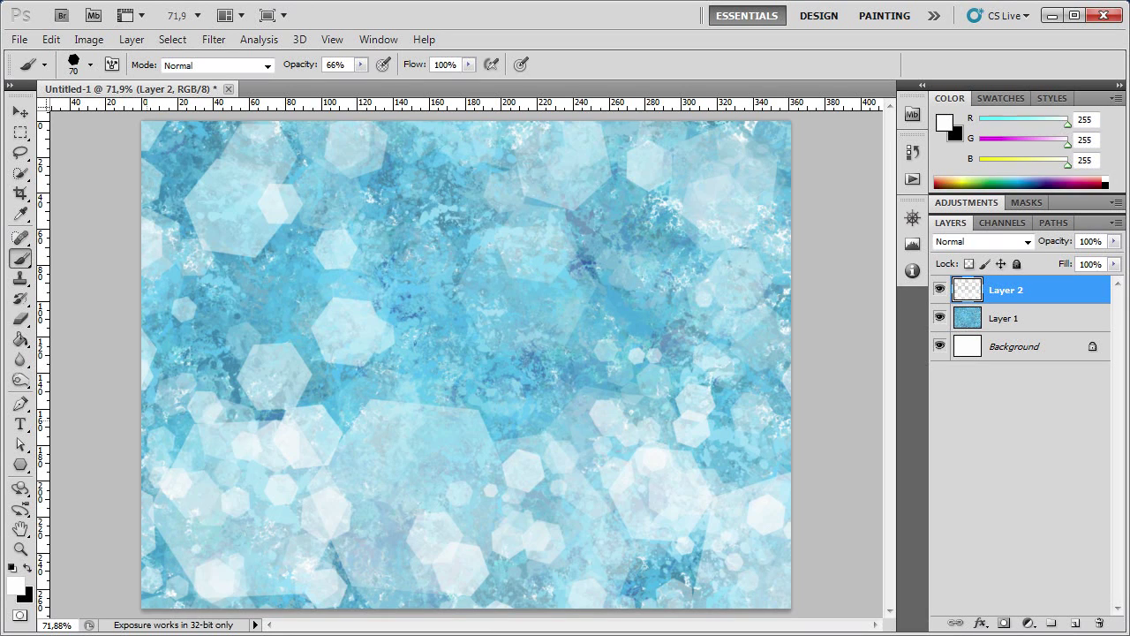
pyautogui.moveTo(289, 586); pyautogui.dragTo(351, 572)
pyautogui.press(']')
pyautogui.press(']')
pyautogui.press(']')
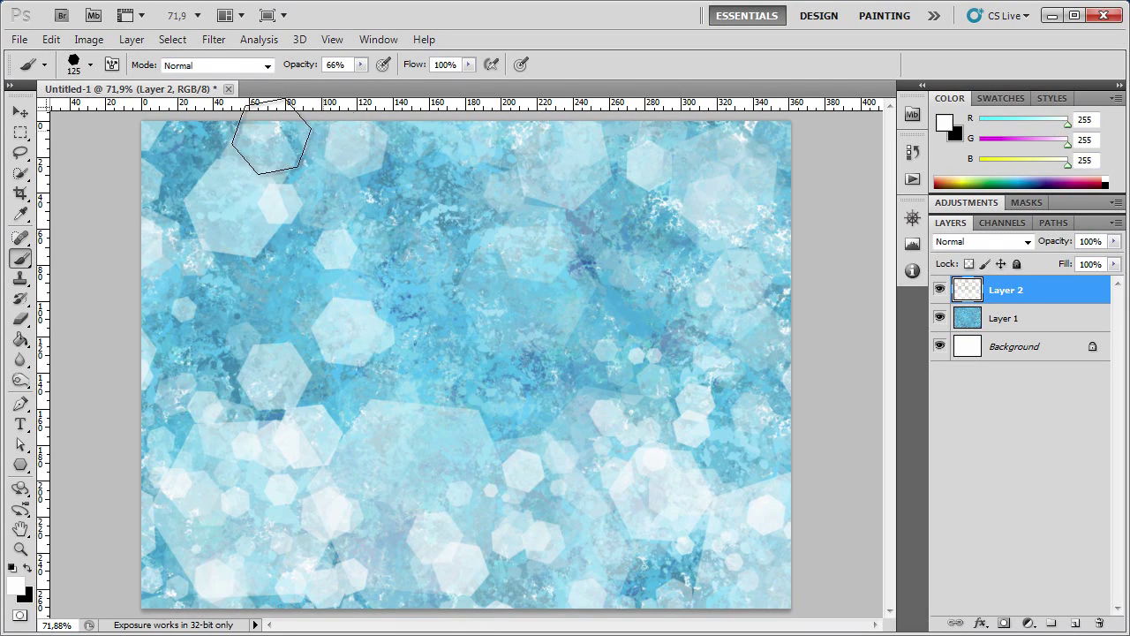
pyautogui.moveTo(271, 137); pyautogui.dragTo(176, 583)
pyautogui.press(']')
pyautogui.press(']')
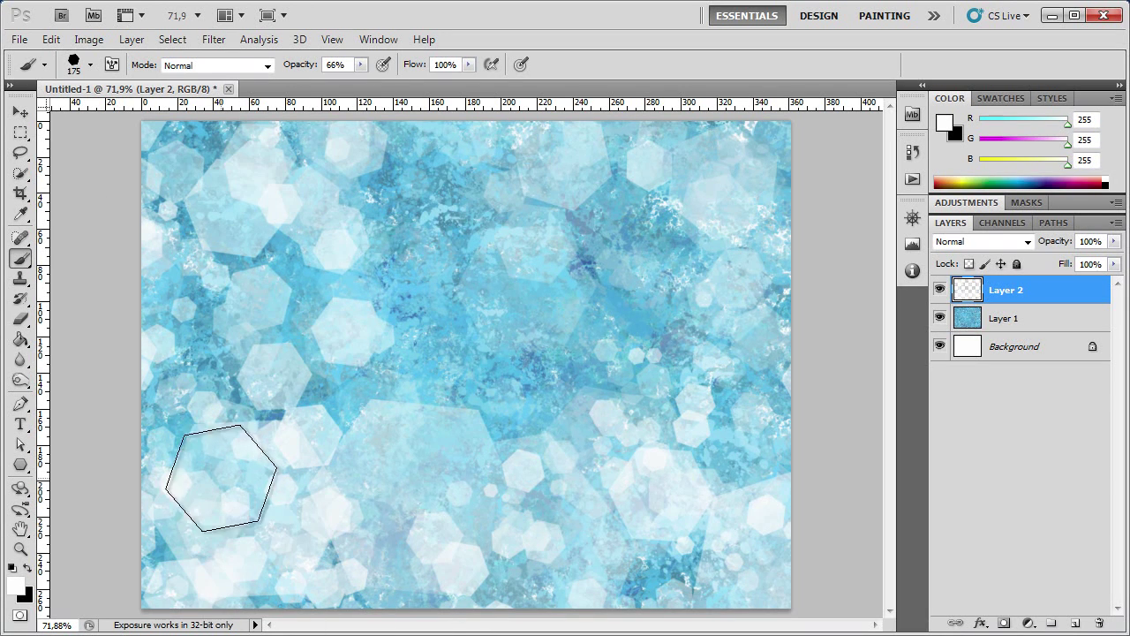
pyautogui.press(']')
pyautogui.press(']')
pyautogui.press(']')
pyautogui.moveTo(318, 609); pyautogui.dragTo(530, 574)
pyautogui.moveTo(609, 300); pyautogui.dragTo(516, 181)
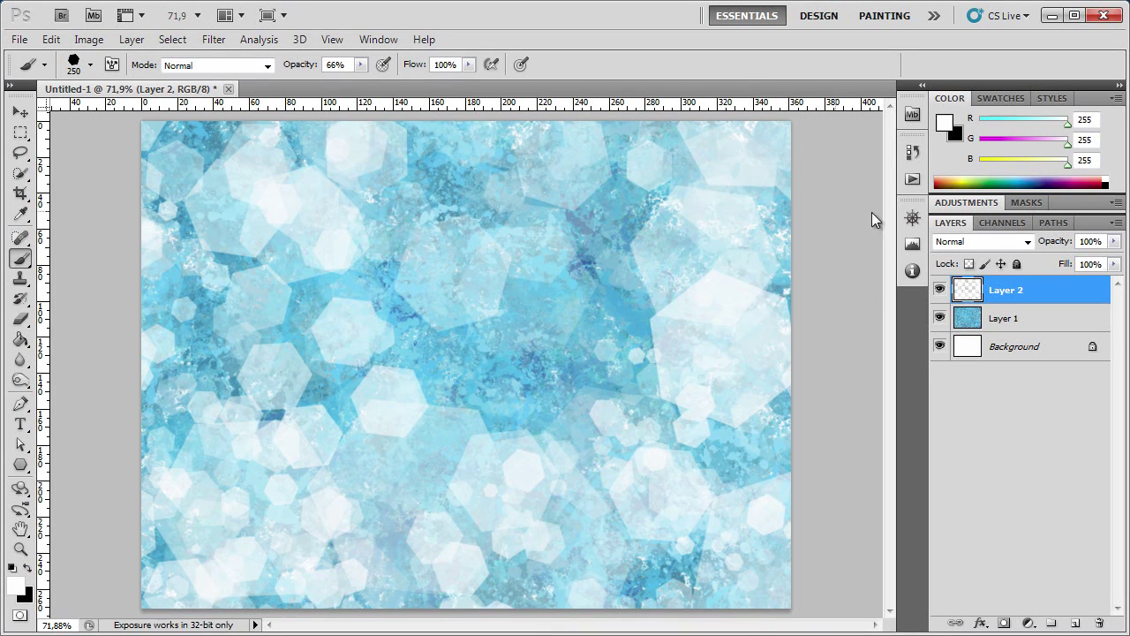
# - Try Overlay then Normal blending and a lower opacity on Layer 2, then delete the bokeh layer
pyautogui.click(1011, 244)
pyautogui.click(961, 479)
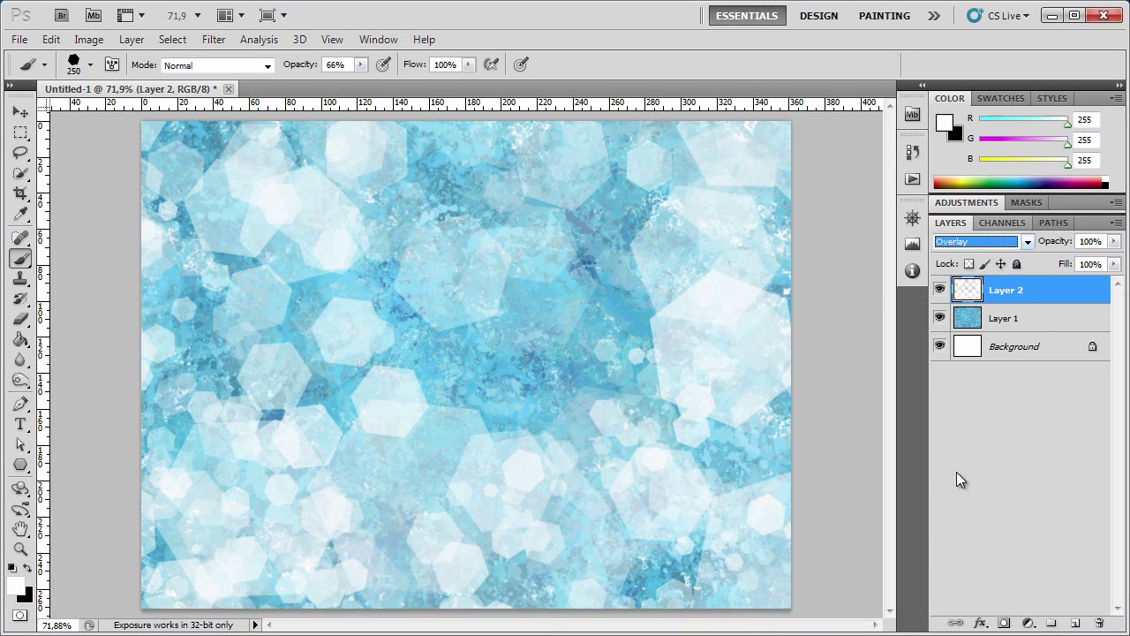
pyautogui.click(1027, 242)
pyautogui.click(971, 256)
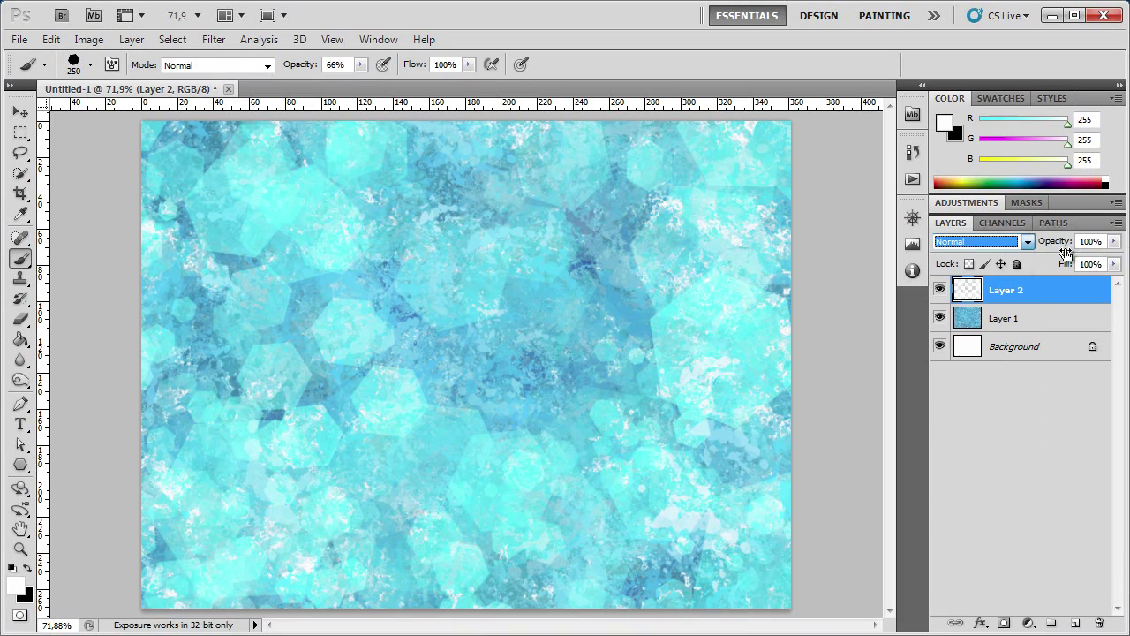
pyautogui.click(1115, 241)
pyautogui.moveTo(1065, 256)
pyautogui.mouseDown()
pyautogui.moveTo(1103, 265)
pyautogui.moveTo(1092, 263)
pyautogui.mouseUp()
pyautogui.click(21, 115)
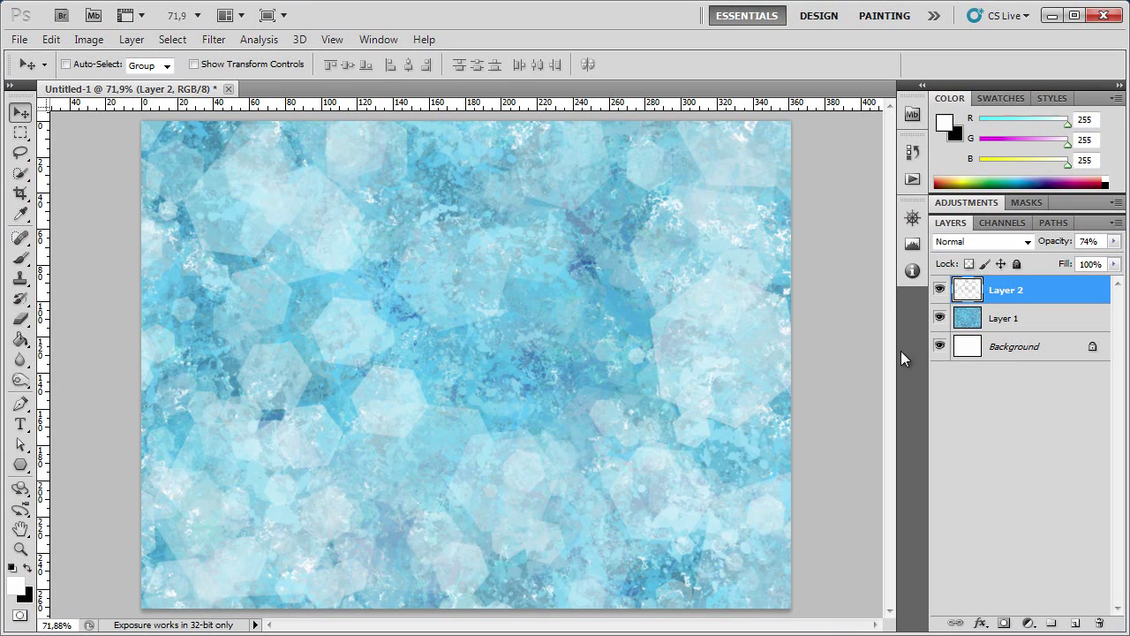
pyautogui.click(1099, 623)
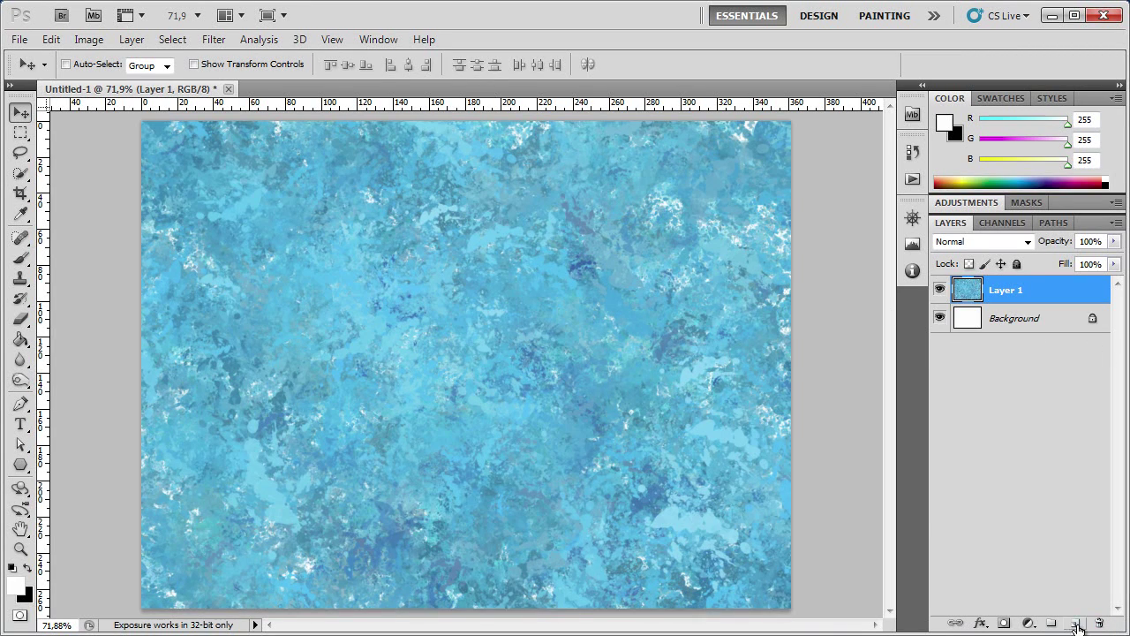
# - Add a new Layer 2 and repaint white hexagon bokeh of varied sizes across the top and right
pyautogui.click(1075, 623)
pyautogui.press('b')
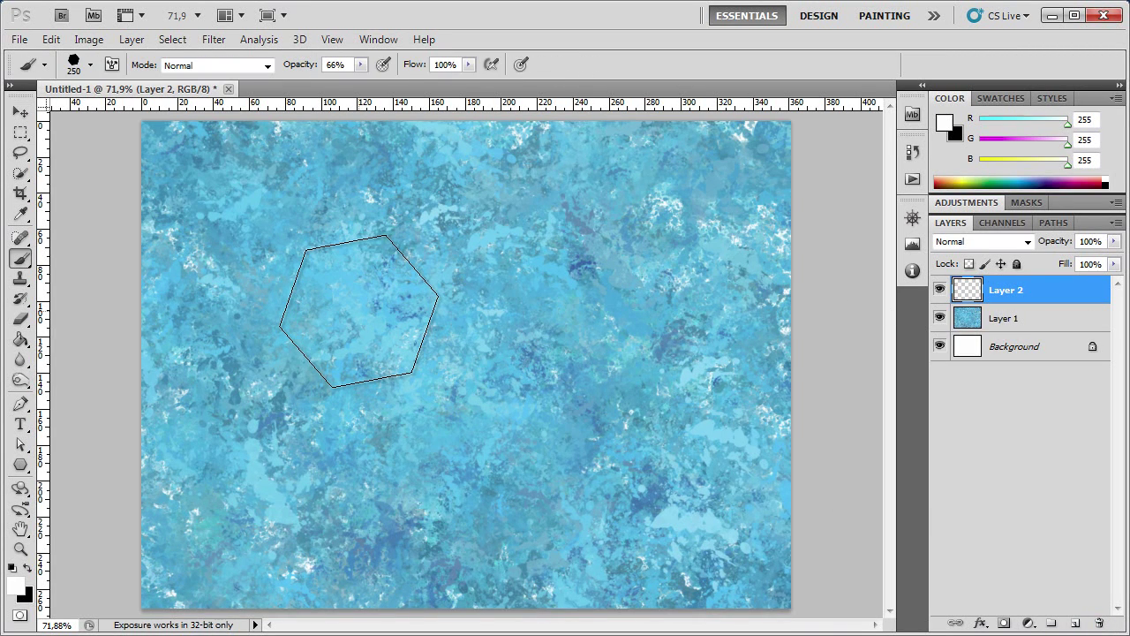
pyautogui.press(']')
pyautogui.press(']')
pyautogui.press(']')
pyautogui.press('[')
pyautogui.press('[')
pyautogui.press('[')
pyautogui.press('[')
pyautogui.press('[')
pyautogui.moveTo(432, 340)
pyautogui.mouseDown()
pyautogui.moveTo(605, 391)
pyautogui.moveTo(812, 547)
pyautogui.moveTo(750, 516)
pyautogui.mouseUp()
pyautogui.press('[')
pyautogui.press('[')
pyautogui.press('[')
pyautogui.press(']')
pyautogui.press(']')
pyautogui.press(']')
pyautogui.press('[')
pyautogui.press('[')
pyautogui.press('[')
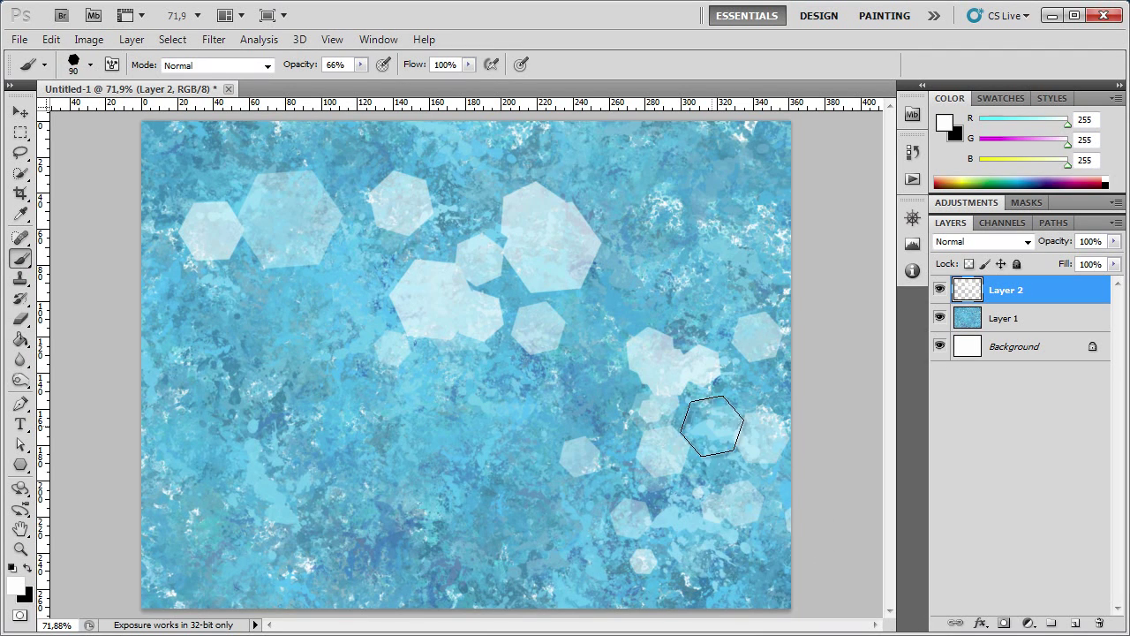
pyautogui.moveTo(720, 404); pyautogui.dragTo(750, 515)
pyautogui.moveTo(367, 179)
pyautogui.mouseDown()
pyautogui.moveTo(208, 175)
pyautogui.moveTo(663, 397)
pyautogui.mouseUp()
pyautogui.press(']')
pyautogui.press(']')
pyautogui.press(']')
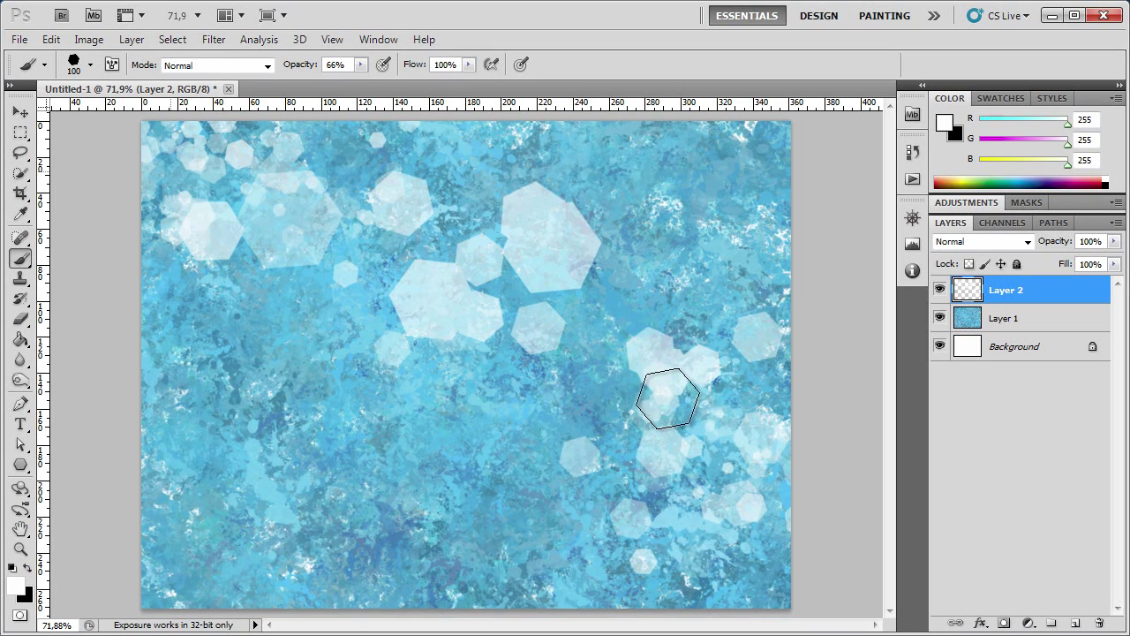
pyautogui.press('v')
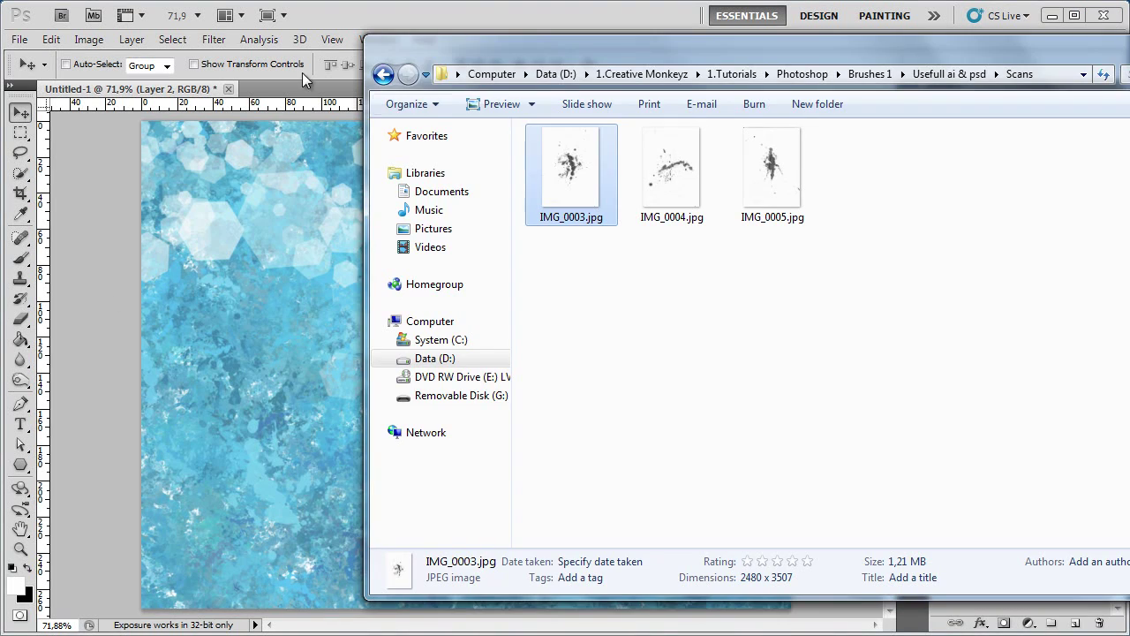
# - Open ConcreteDirty0063_1_S.jpg from the Photo folder in Photoshop CS5 via Open with
pyautogui.moveTo(544, 53); pyautogui.dragTo(326, 96)
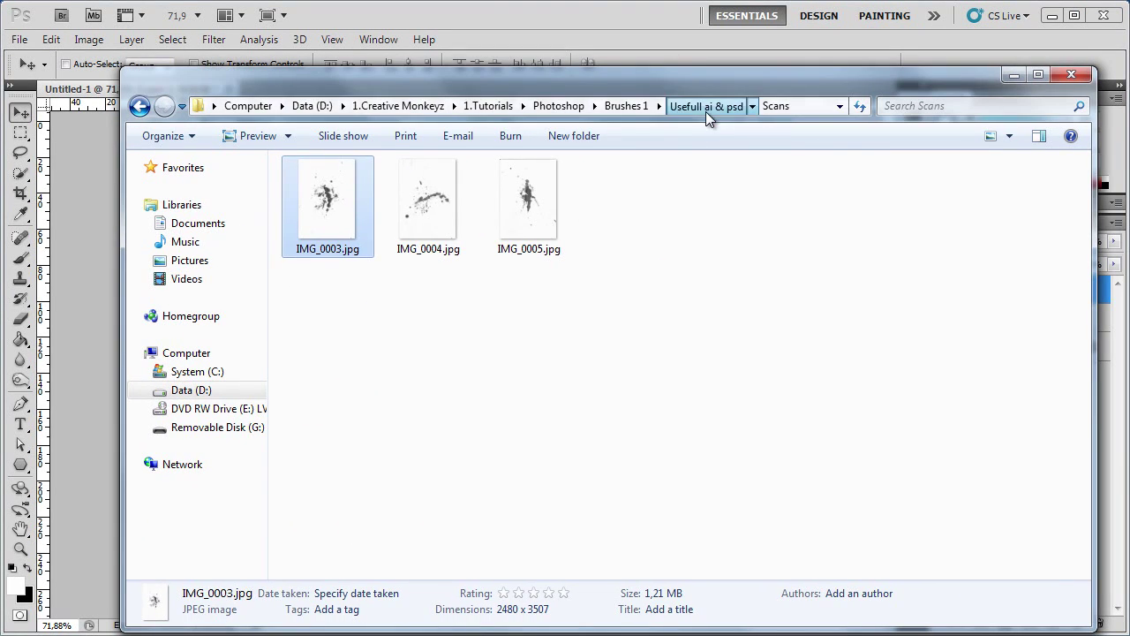
pyautogui.click(705, 108)
pyautogui.doubleClick(346, 189)
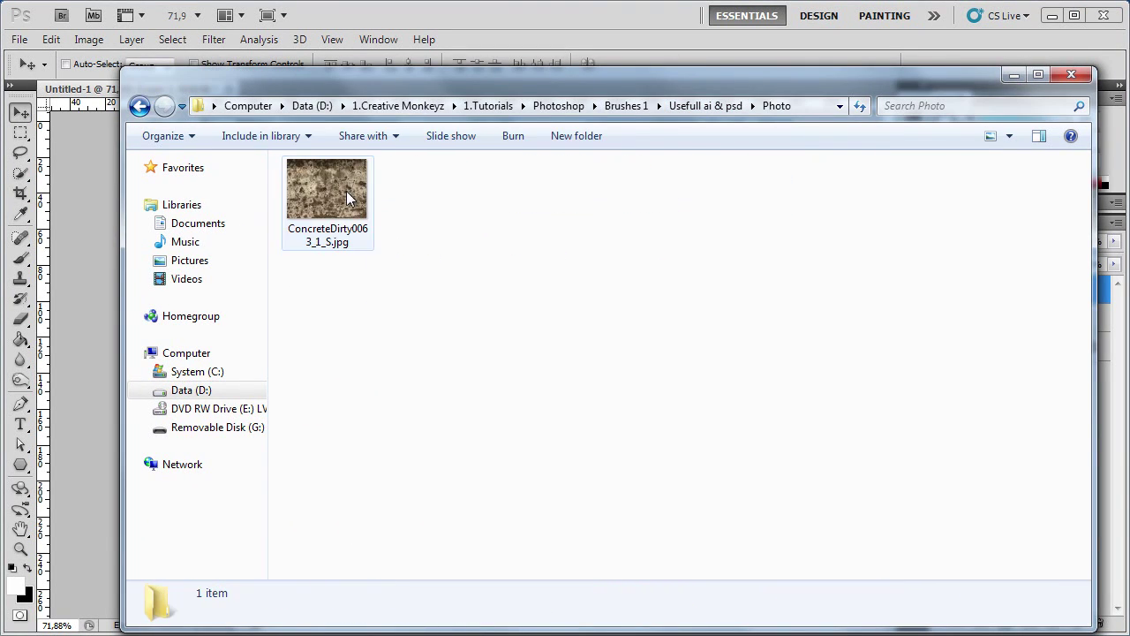
pyautogui.moveTo(478, 81); pyautogui.dragTo(568, 97)
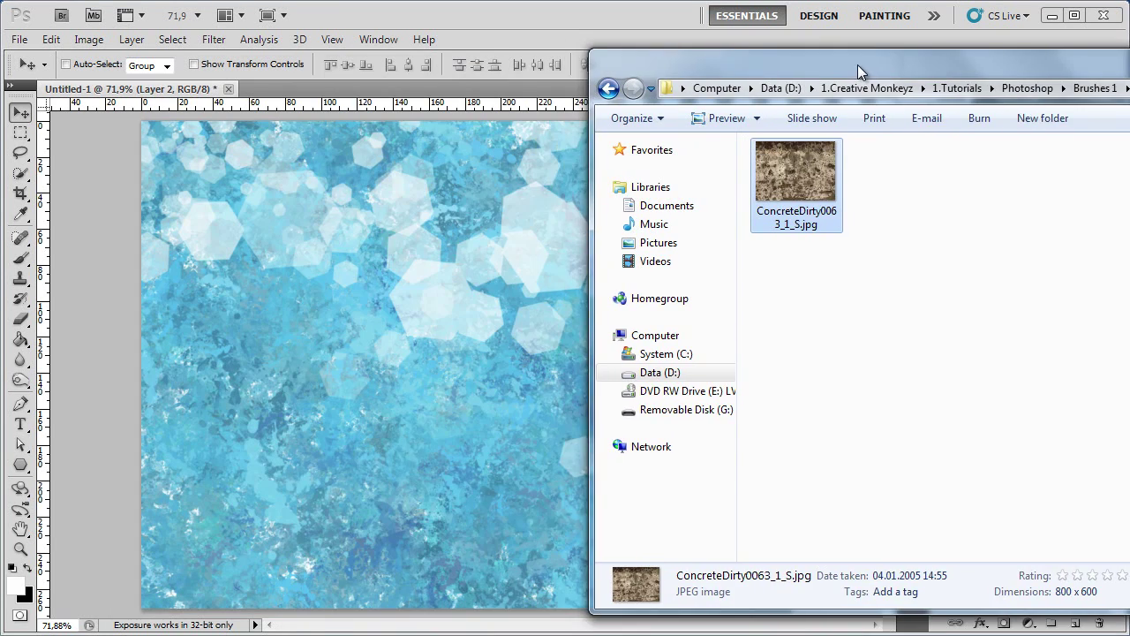
pyautogui.rightClick(496, 213)
pyautogui.moveTo(551, 397)
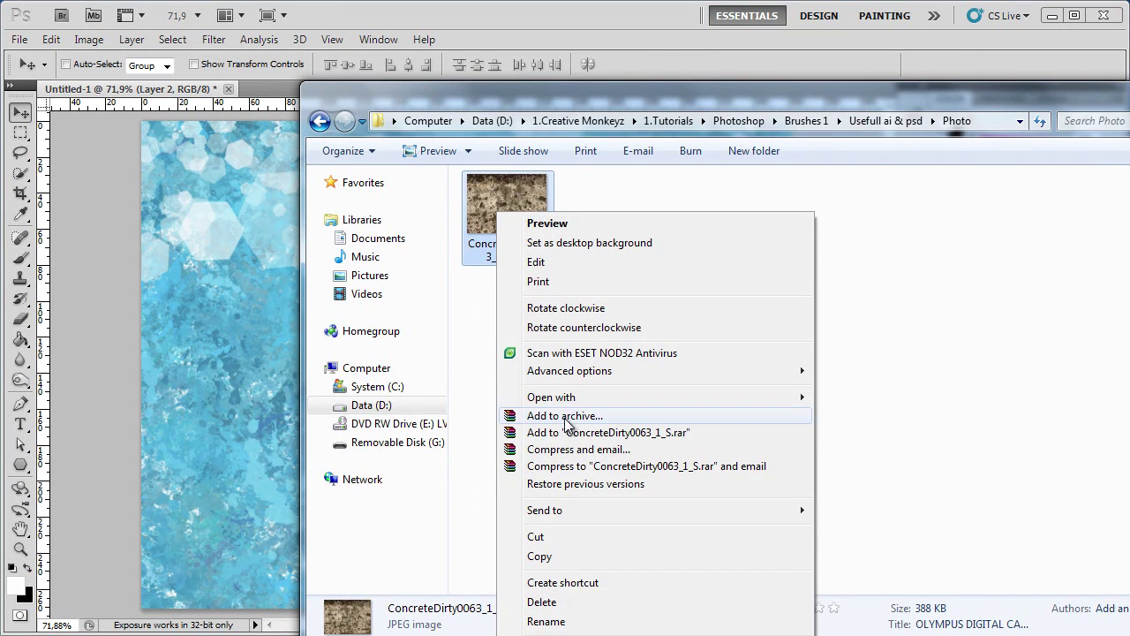
pyautogui.click(910, 426)
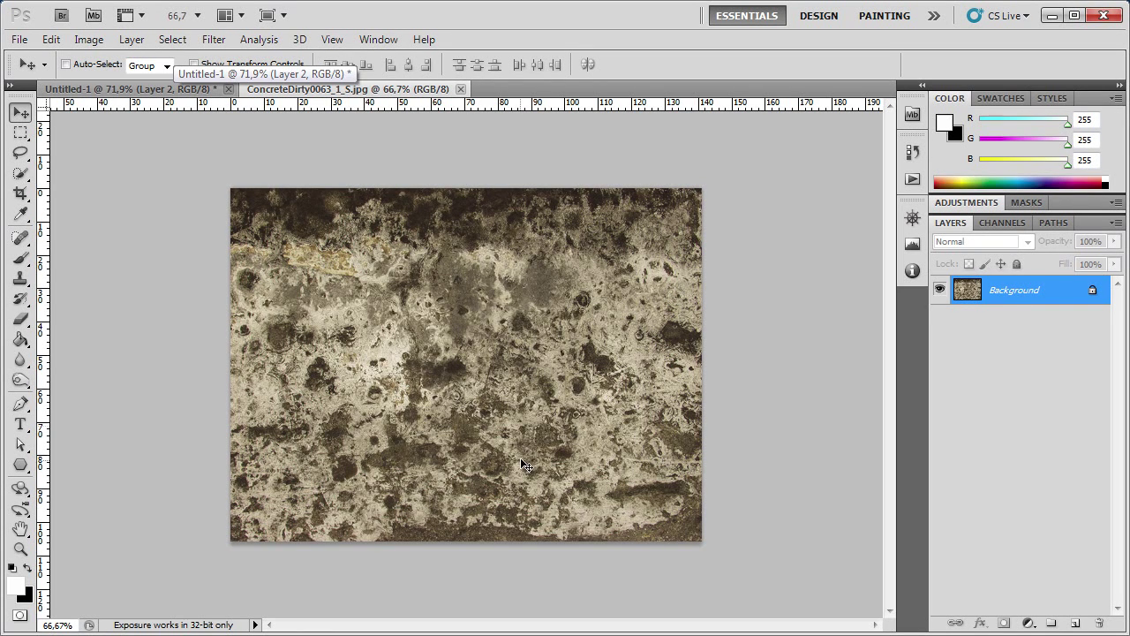
# - Inspect the concrete photo at 100% actual size with the Zoom tool
pyautogui.click(461, 369)
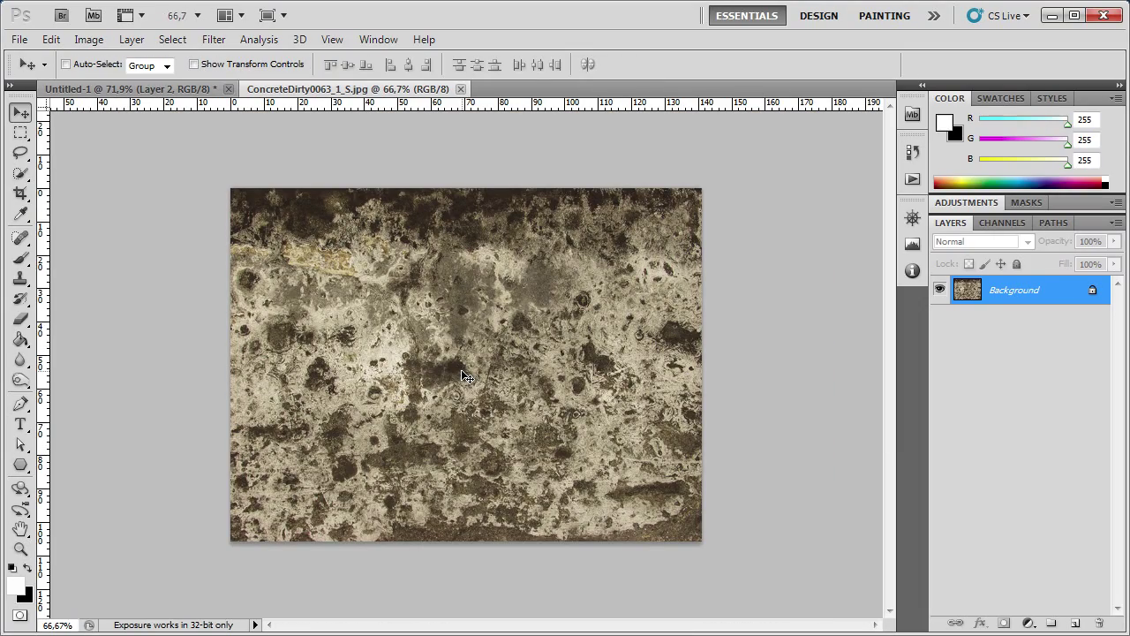
pyautogui.click(460, 369)
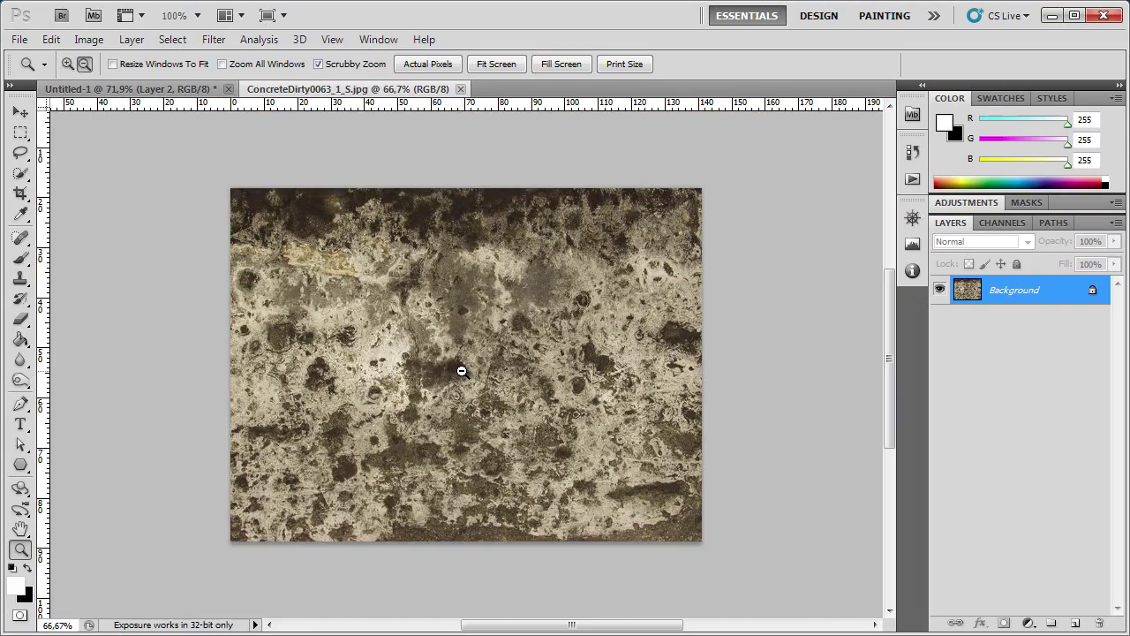
pyautogui.press('z')
pyautogui.click(461, 369)
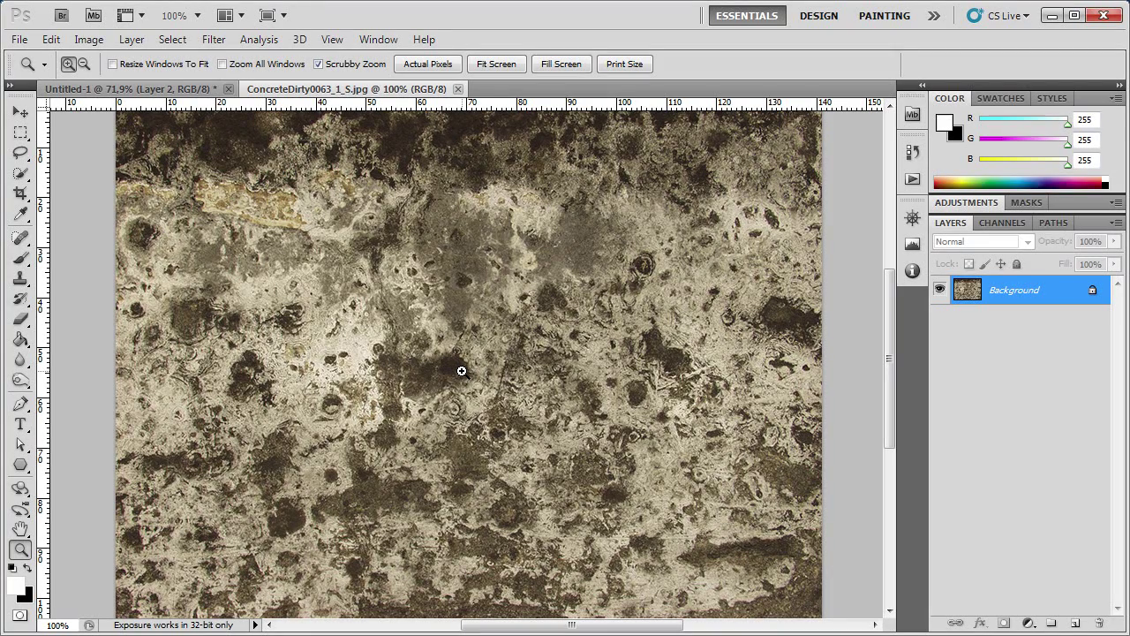
pyautogui.press('v')
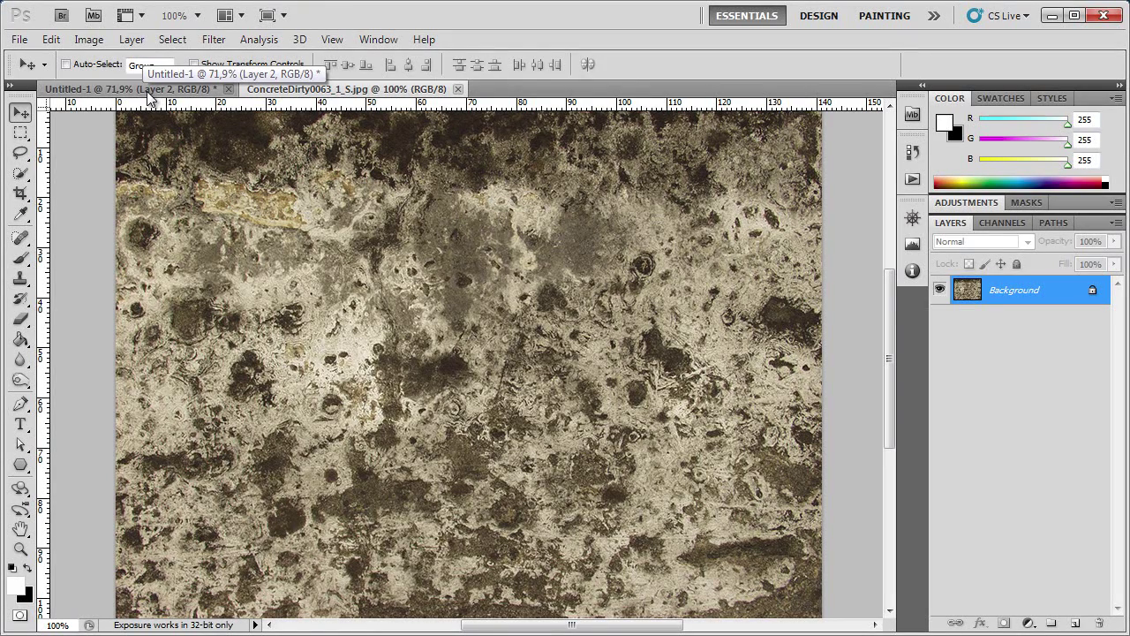
# - Create a new 2500 × 2500 px document
pyautogui.click(19, 40)
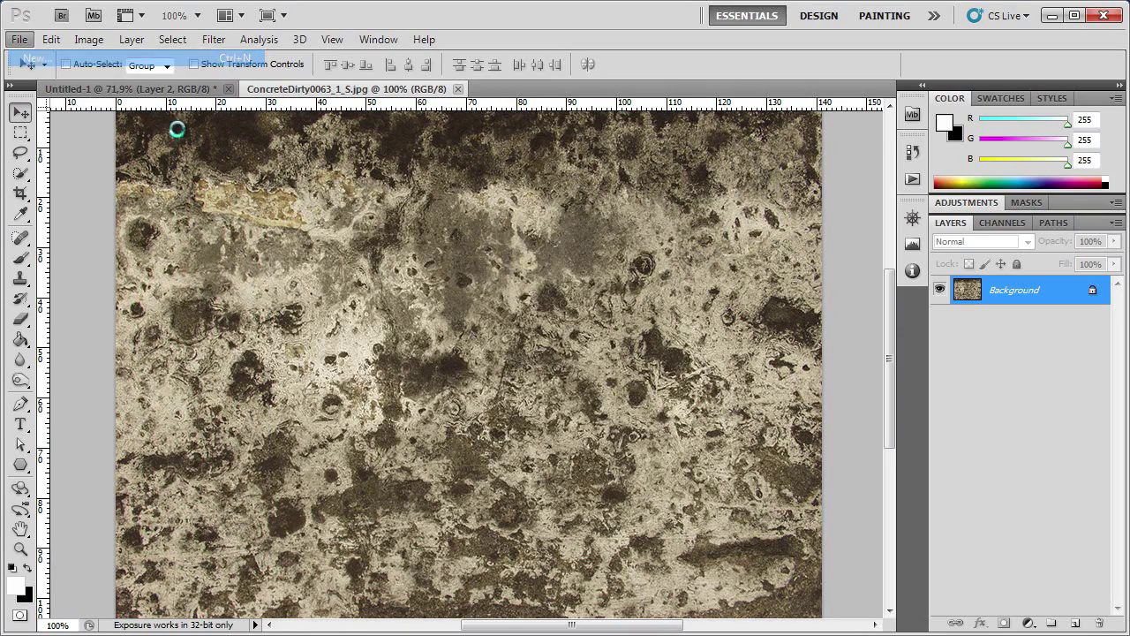
pyautogui.click(493, 329)
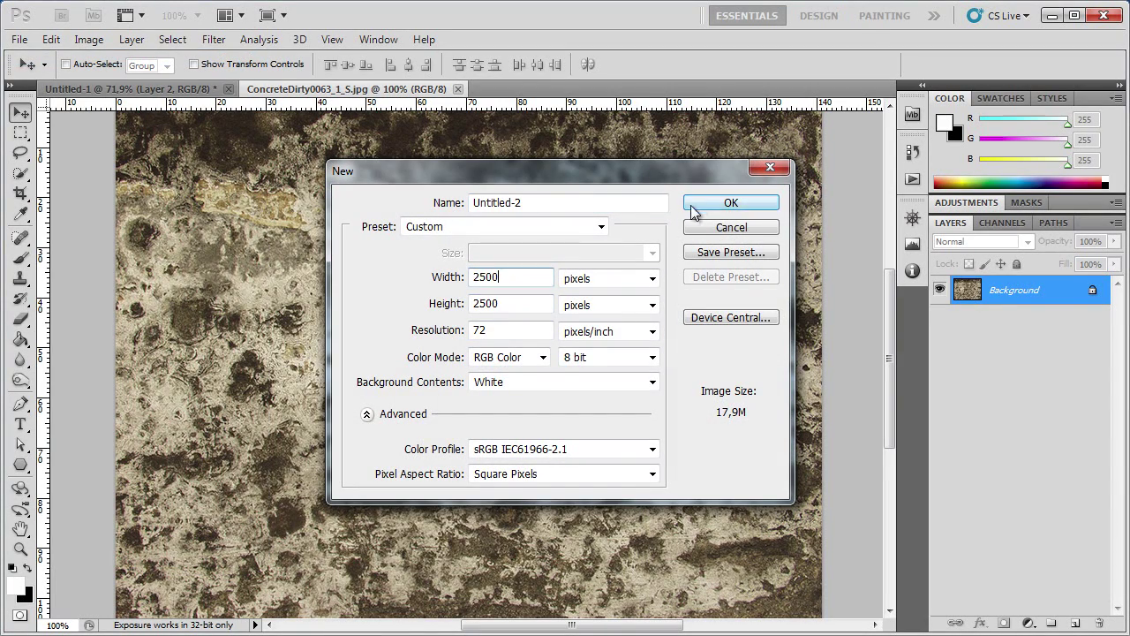
pyautogui.click(731, 202)
# - Drag the concrete photo into the new document and scale it to fill, then delete it and return to the concrete image
pyautogui.click(349, 89)
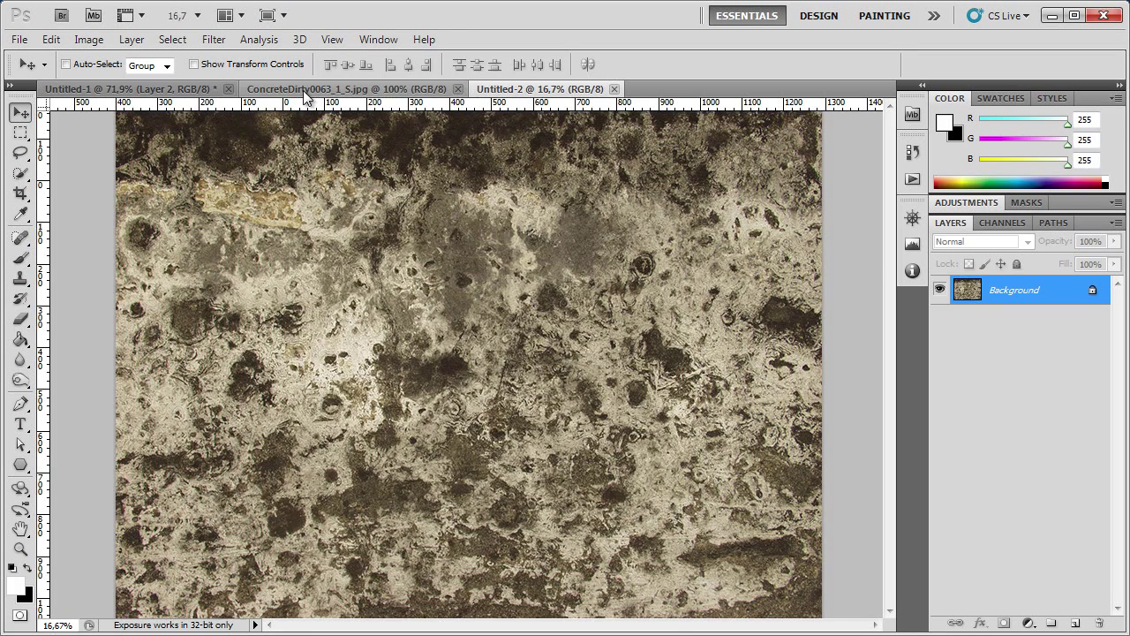
pyautogui.moveTo(449, 148)
pyautogui.mouseDown()
pyautogui.moveTo(530, 89)
pyautogui.moveTo(507, 330)
pyautogui.moveTo(570, 342)
pyautogui.mouseUp()
pyautogui.moveTo(509, 389)
pyautogui.mouseDown()
pyautogui.moveTo(427, 297)
pyautogui.moveTo(341, 287)
pyautogui.moveTo(403, 324)
pyautogui.moveTo(379, 265)
pyautogui.moveTo(352, 249)
pyautogui.moveTo(322, 256)
pyautogui.moveTo(331, 249)
pyautogui.mouseUp()
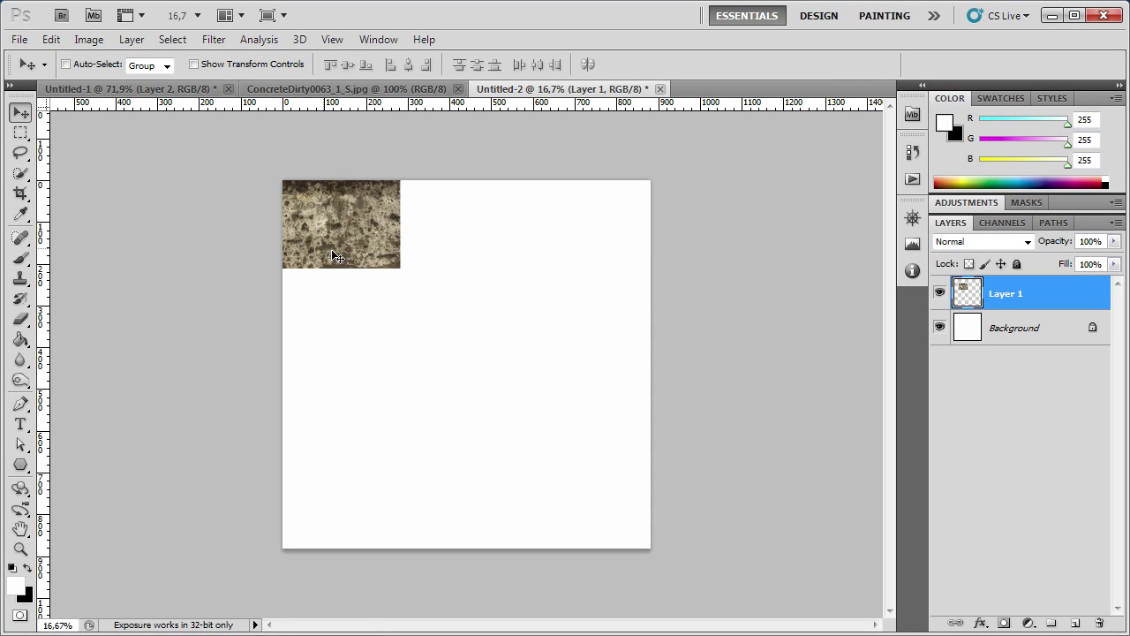
pyautogui.hotkey('ctrl', 't')
pyautogui.moveTo(401, 270)
pyautogui.mouseDown()
pyautogui.moveTo(697, 559)
pyautogui.moveTo(638, 557)
pyautogui.moveTo(655, 551)
pyautogui.mouseUp()
pyautogui.press('Return')
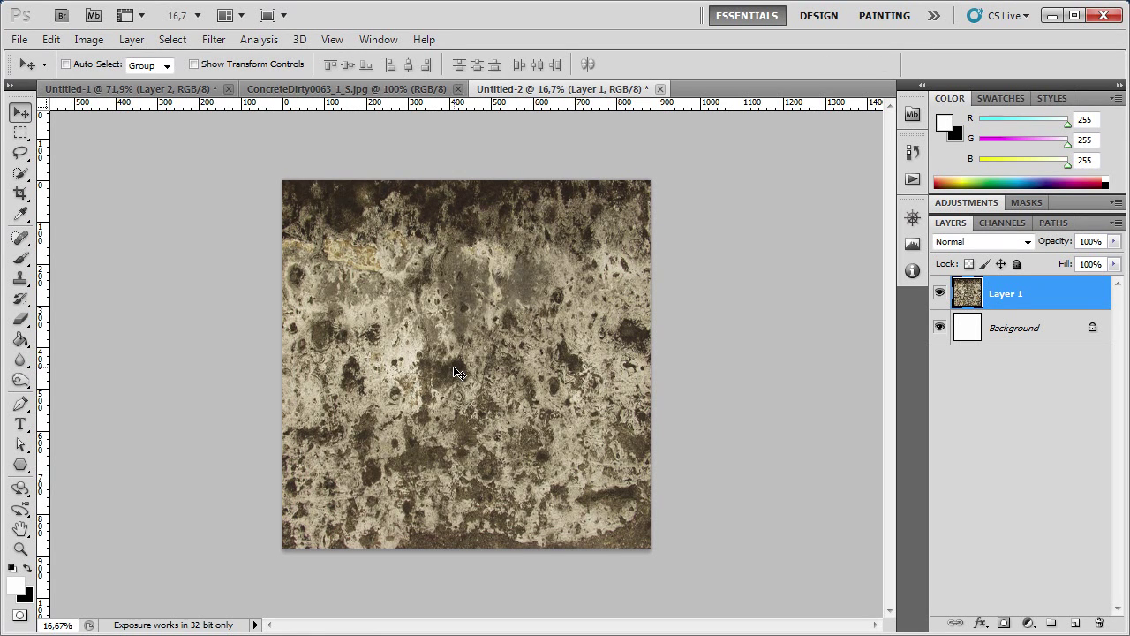
pyautogui.press('Delete')
pyautogui.click(362, 90)
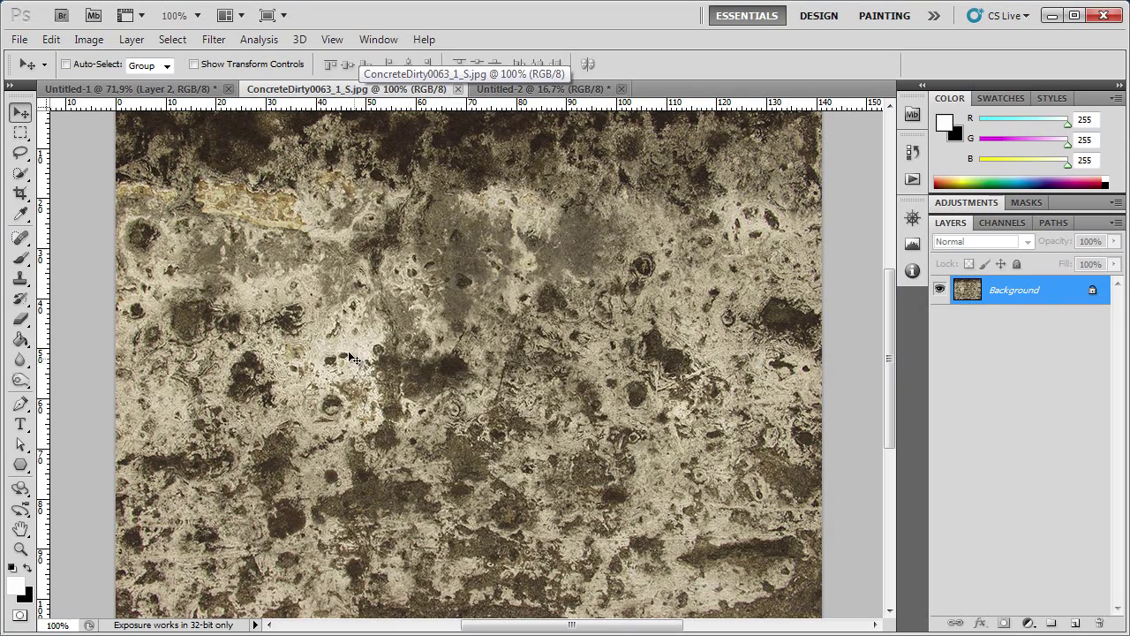
pyautogui.click(87, 39)
pyautogui.click(88, 40)
pyautogui.moveTo(115, 83)
pyautogui.click(345, 308)
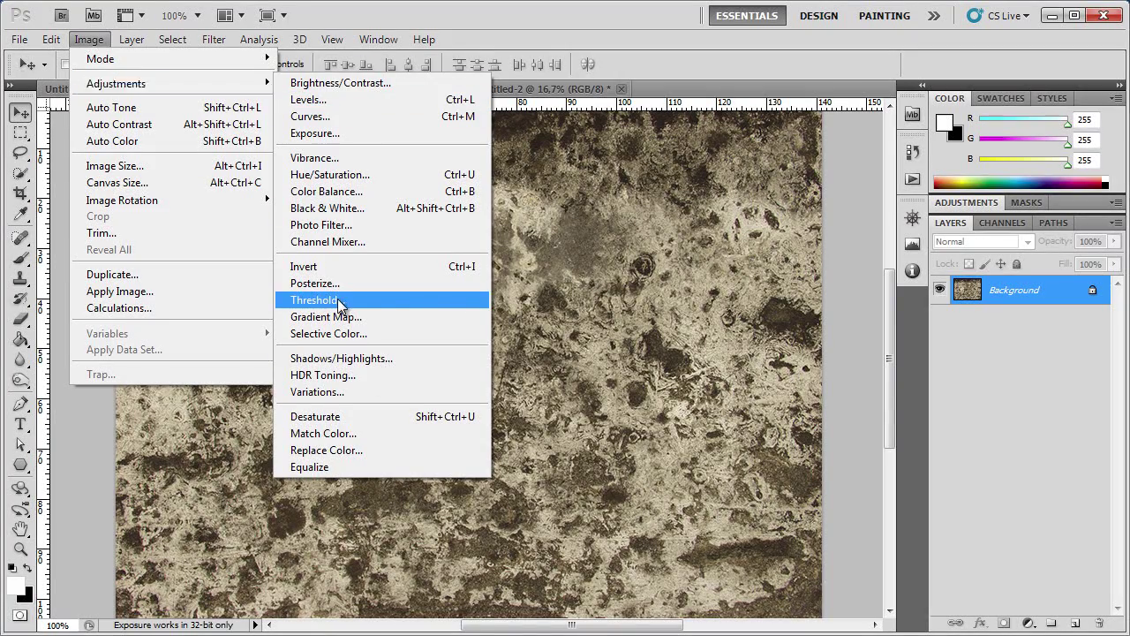
pyautogui.moveTo(583, 149)
pyautogui.mouseDown()
pyautogui.moveTo(778, 332)
pyautogui.moveTo(692, 328)
pyautogui.moveTo(720, 345)
pyautogui.mouseUp()
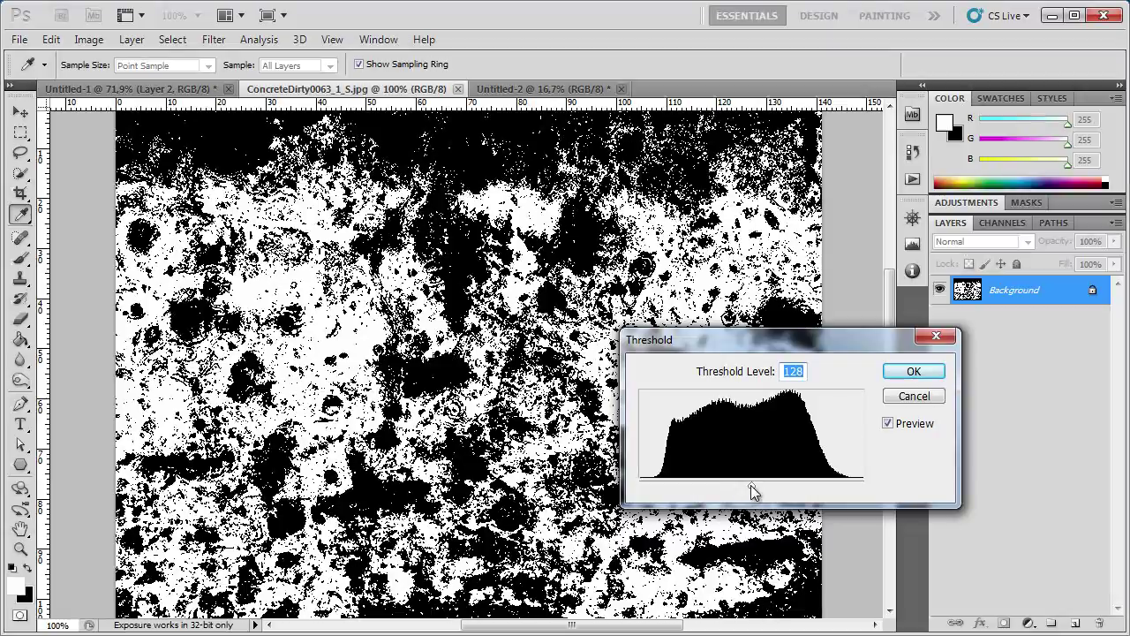
pyautogui.moveTo(752, 491)
pyautogui.mouseDown()
pyautogui.moveTo(661, 492)
pyautogui.moveTo(821, 486)
pyautogui.moveTo(792, 486)
pyautogui.moveTo(805, 481)
pyautogui.mouseUp()
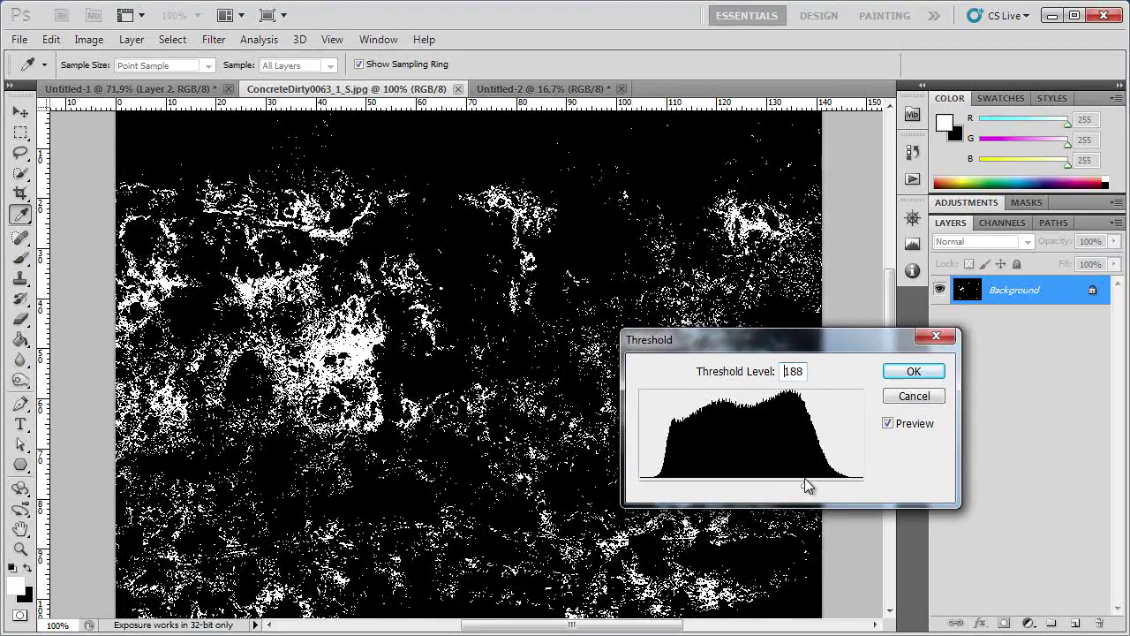
pyautogui.moveTo(746, 350)
pyautogui.mouseDown()
pyautogui.moveTo(534, 343)
pyautogui.moveTo(647, 347)
pyautogui.mouseUp()
pyautogui.moveTo(706, 488)
pyautogui.mouseDown()
pyautogui.moveTo(648, 486)
pyautogui.moveTo(726, 484)
pyautogui.moveTo(671, 487)
pyautogui.moveTo(707, 487)
pyautogui.mouseUp()
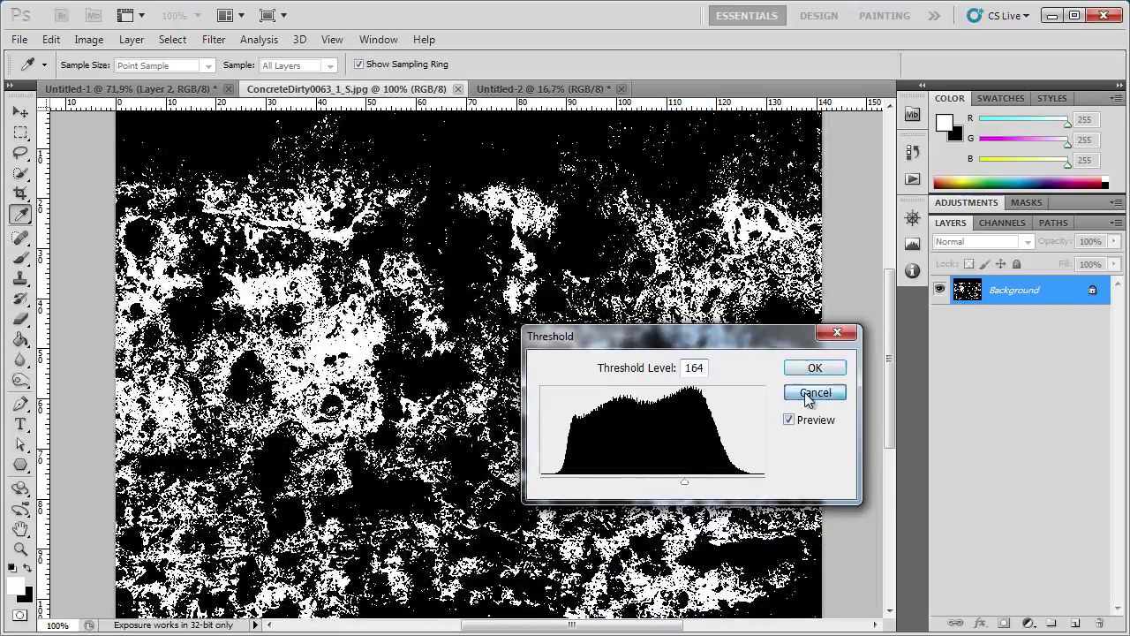
pyautogui.click(814, 392)
pyautogui.press('v')
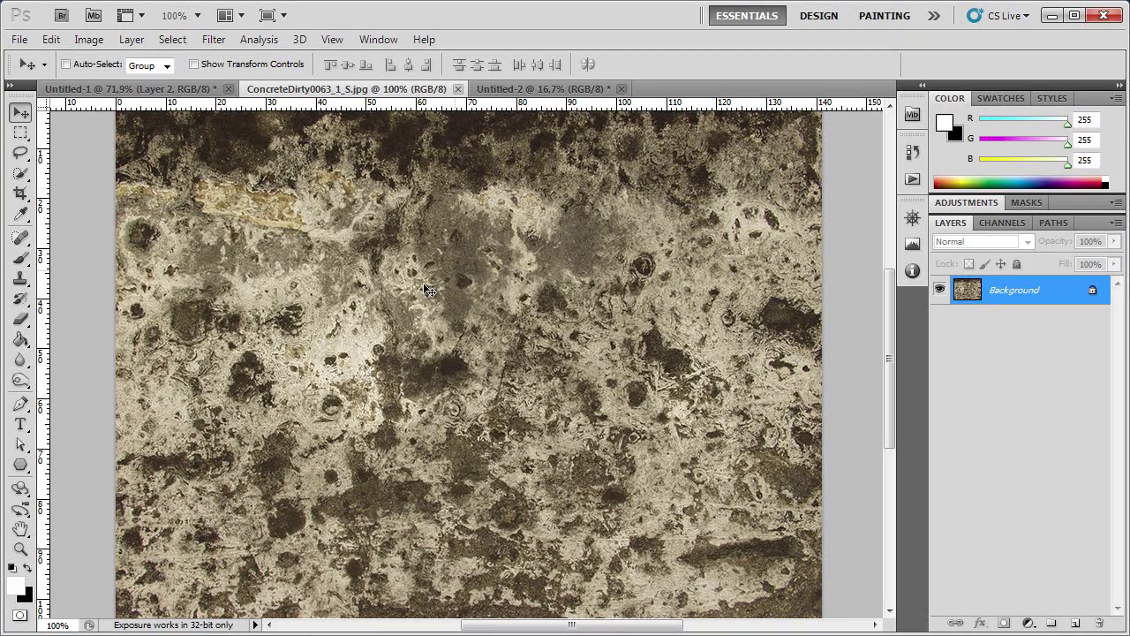
# - Desaturate the concrete texture, then apply Levels 116 / 0.59 / 214 for high-contrast grunge
pyautogui.click(88, 41)
pyautogui.moveTo(116, 83)
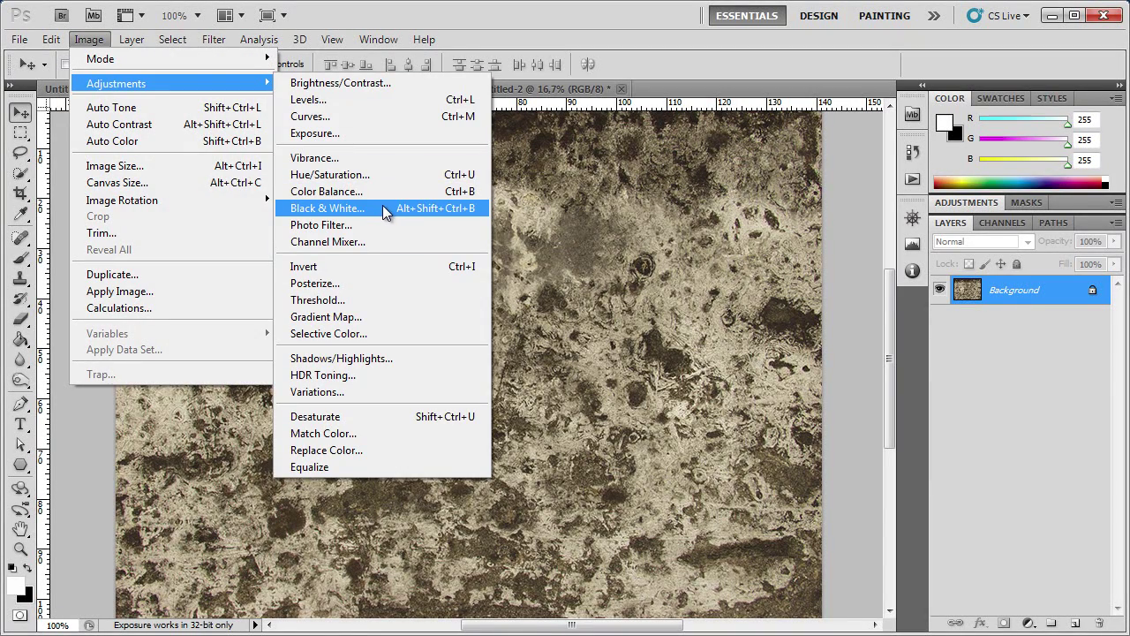
pyautogui.click(359, 421)
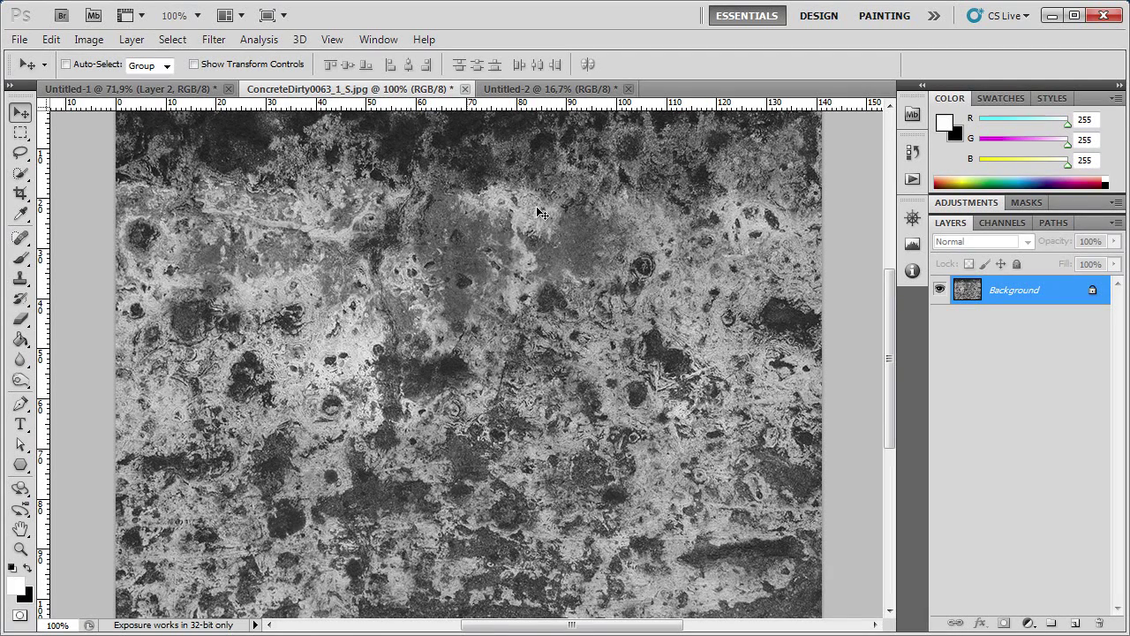
pyautogui.click(91, 40)
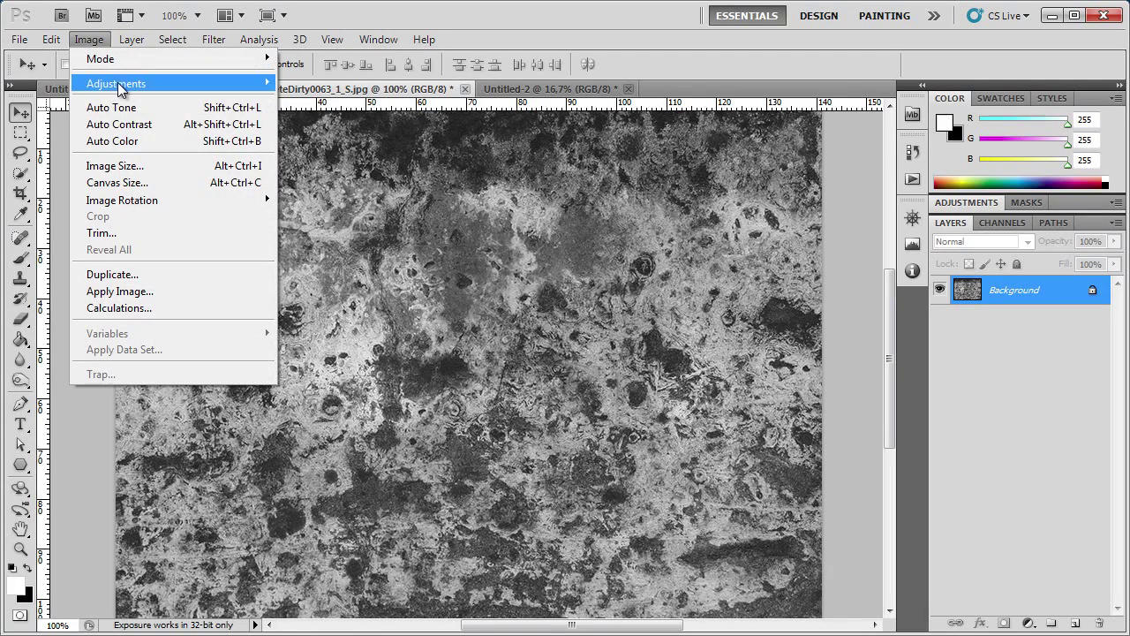
pyautogui.click(358, 99)
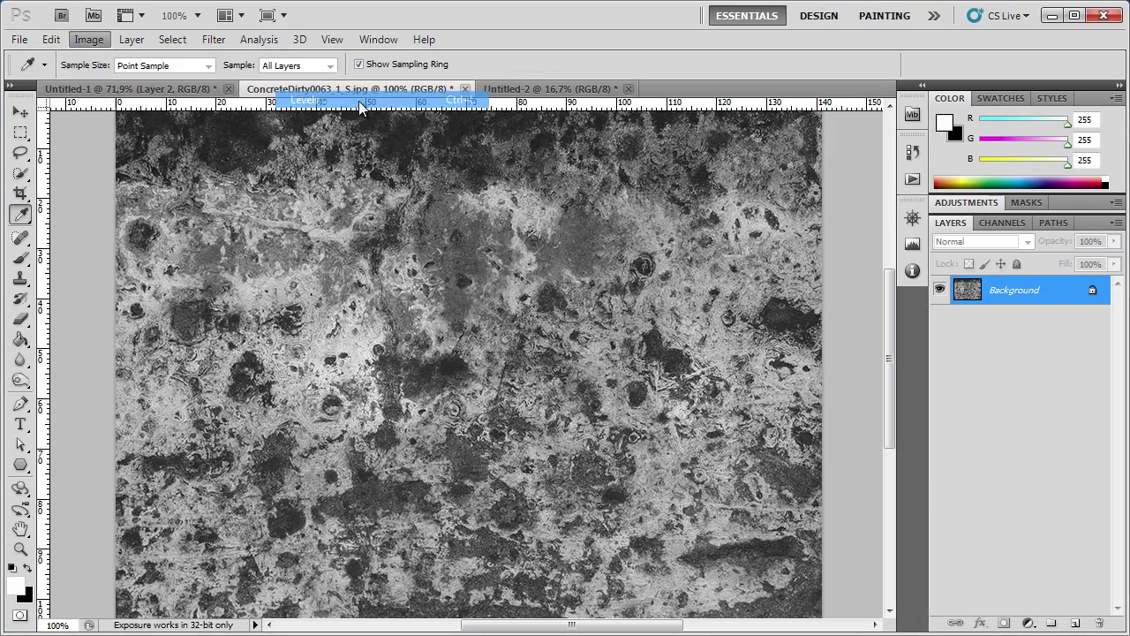
pyautogui.moveTo(697, 186); pyautogui.dragTo(555, 221)
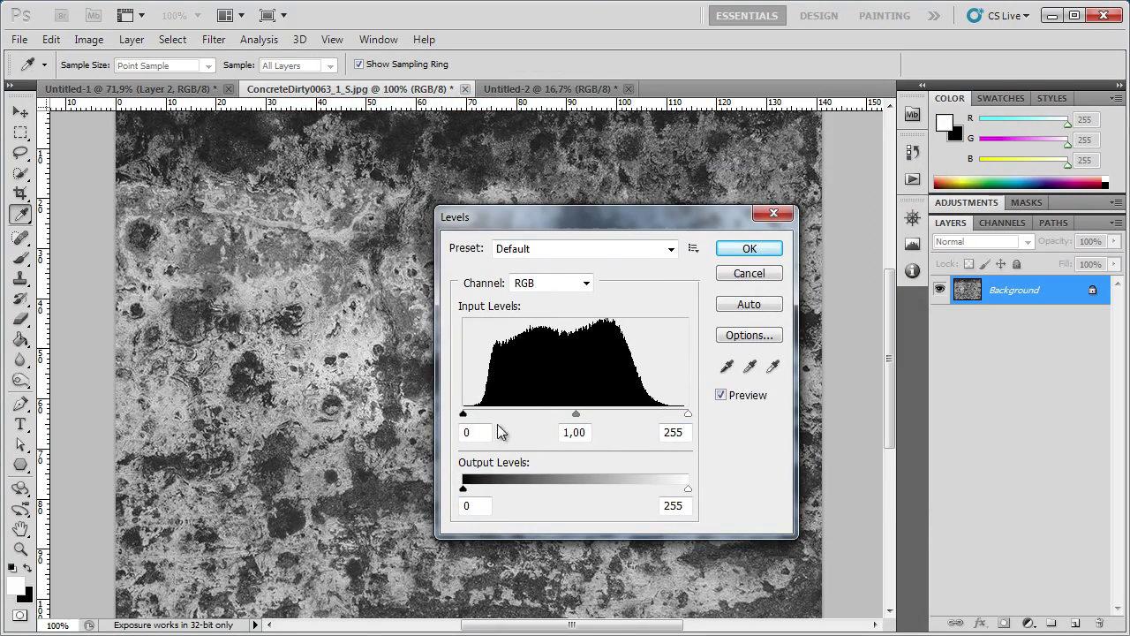
pyautogui.moveTo(463, 414); pyautogui.dragTo(565, 414)
pyautogui.moveTo(656, 414)
pyautogui.mouseDown()
pyautogui.moveTo(644, 414)
pyautogui.moveTo(653, 414)
pyautogui.mouseUp()
pyautogui.moveTo(624, 217); pyautogui.dragTo(853, 220)
pyautogui.moveTo(838, 417)
pyautogui.mouseDown()
pyautogui.moveTo(851, 417)
pyautogui.moveTo(792, 416)
pyautogui.mouseUp()
pyautogui.click(804, 436)
pyautogui.moveTo(883, 417); pyautogui.dragTo(882, 418)
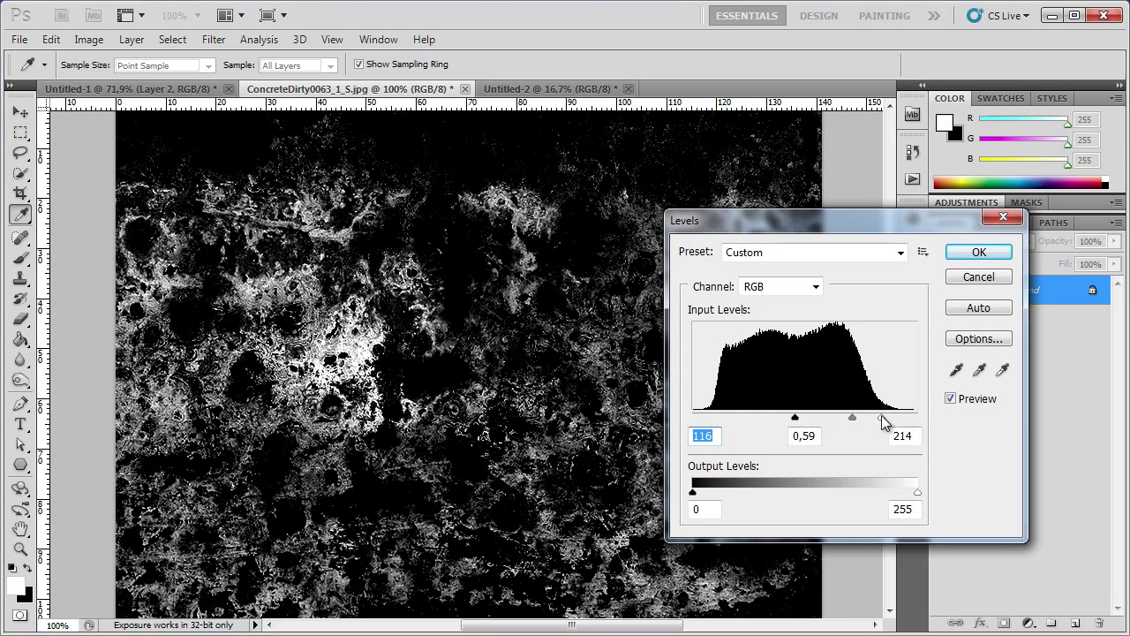
pyautogui.click(950, 253)
pyautogui.press('v')
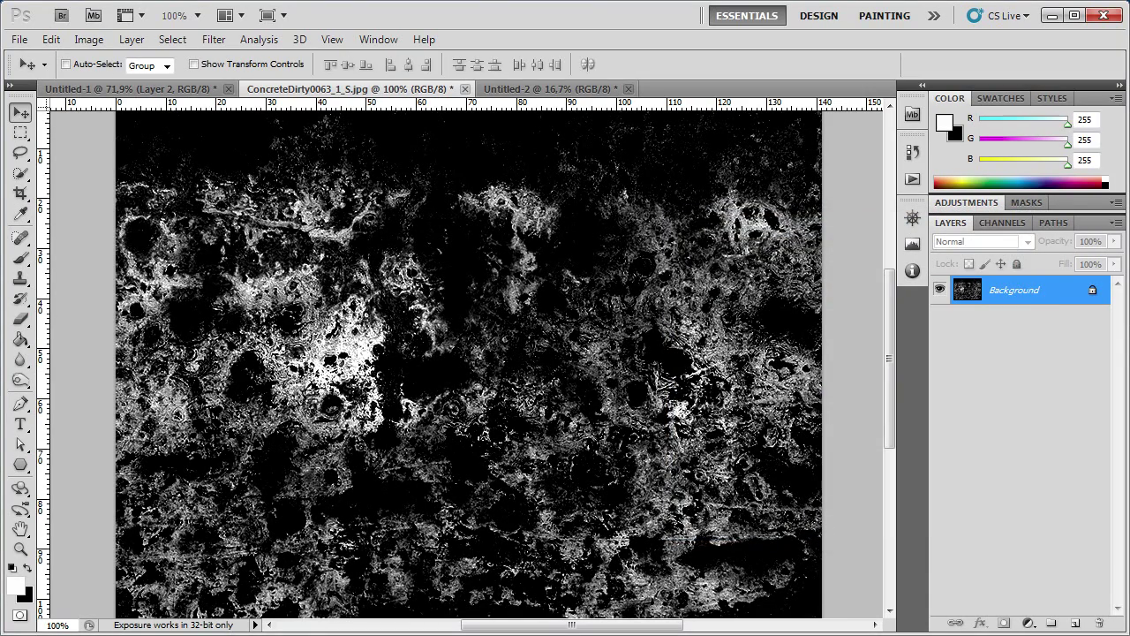
pyautogui.click(22, 133)
# - Lasso an irregular grunge patch left of centre on the concrete texture
pyautogui.click(20, 152)
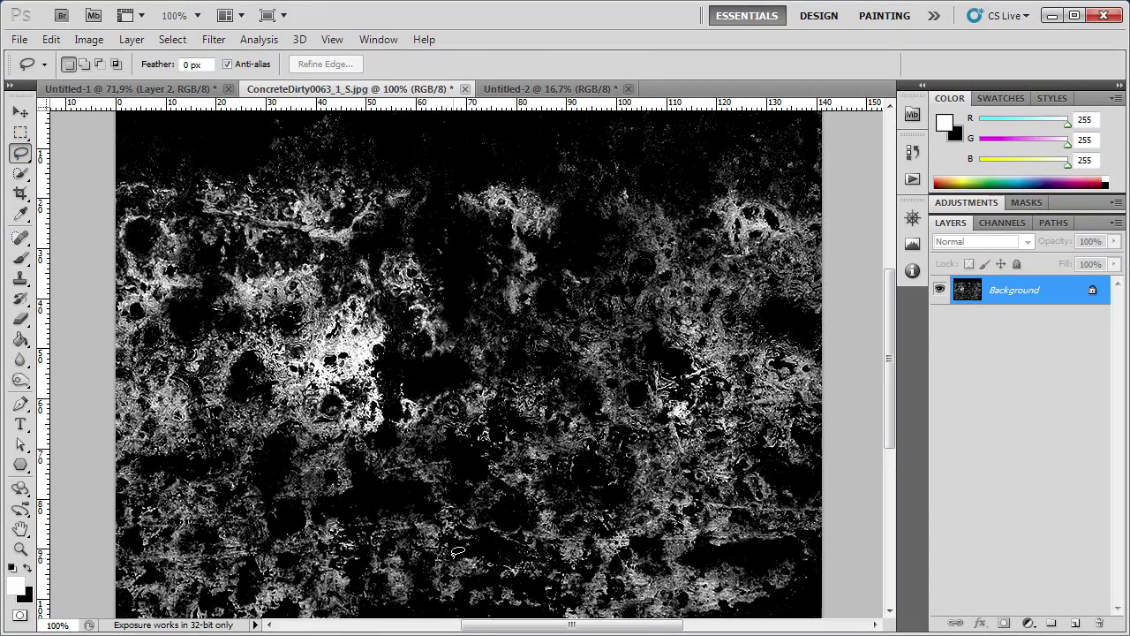
pyautogui.press('z')
pyautogui.click(399, 456)
pyautogui.rightClick(328, 372)
pyautogui.click(370, 404)
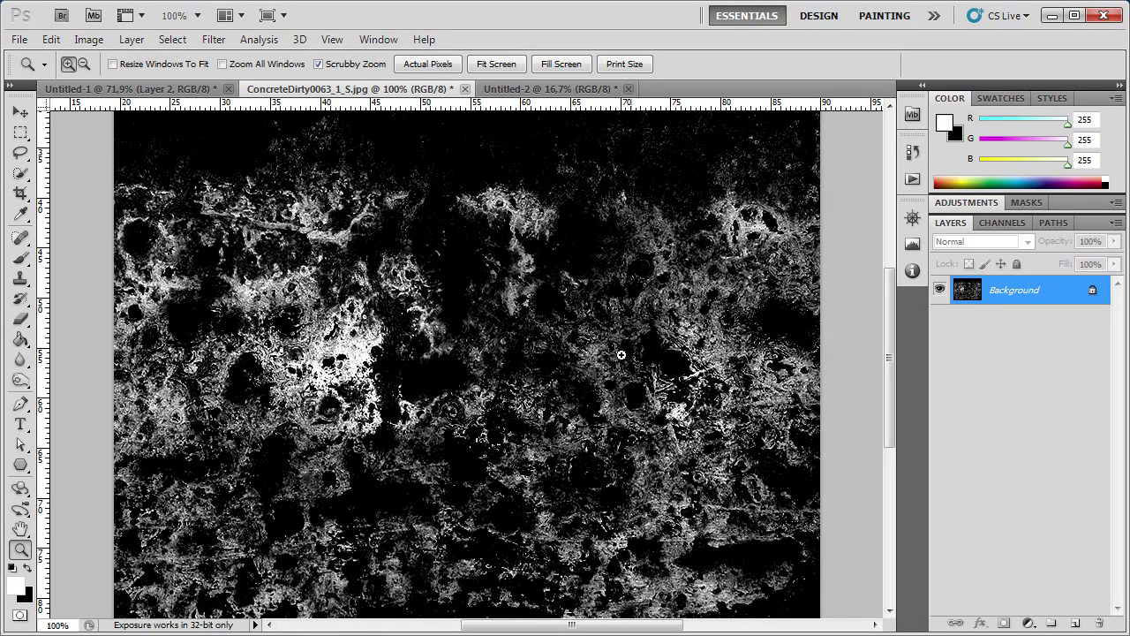
pyautogui.click(22, 152)
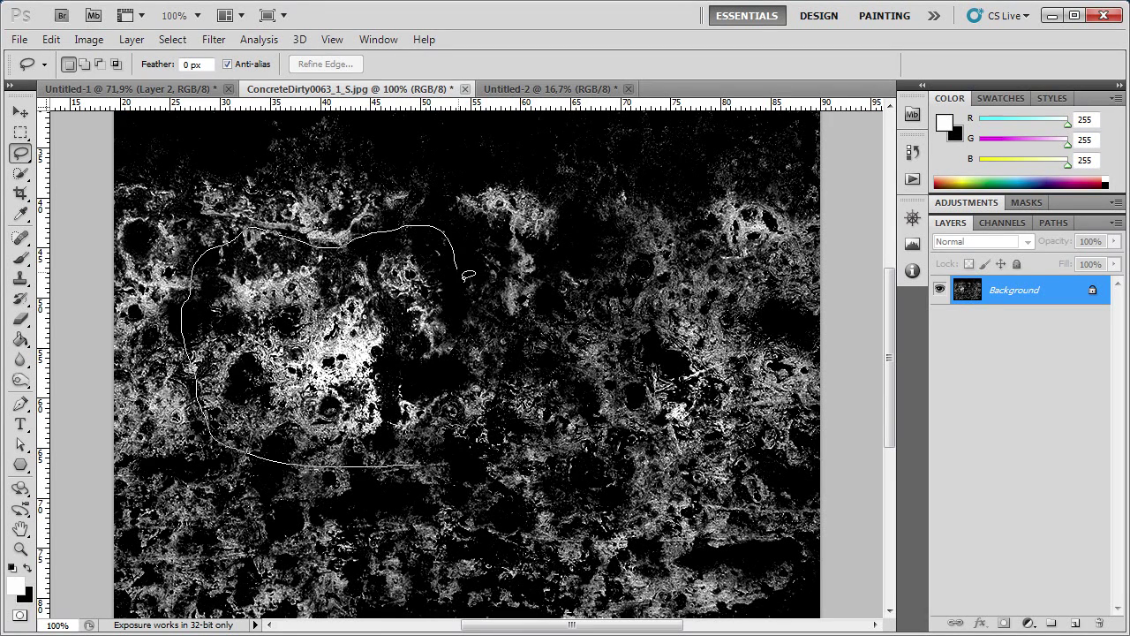
pyautogui.moveTo(426, 461); pyautogui.dragTo(427, 462)
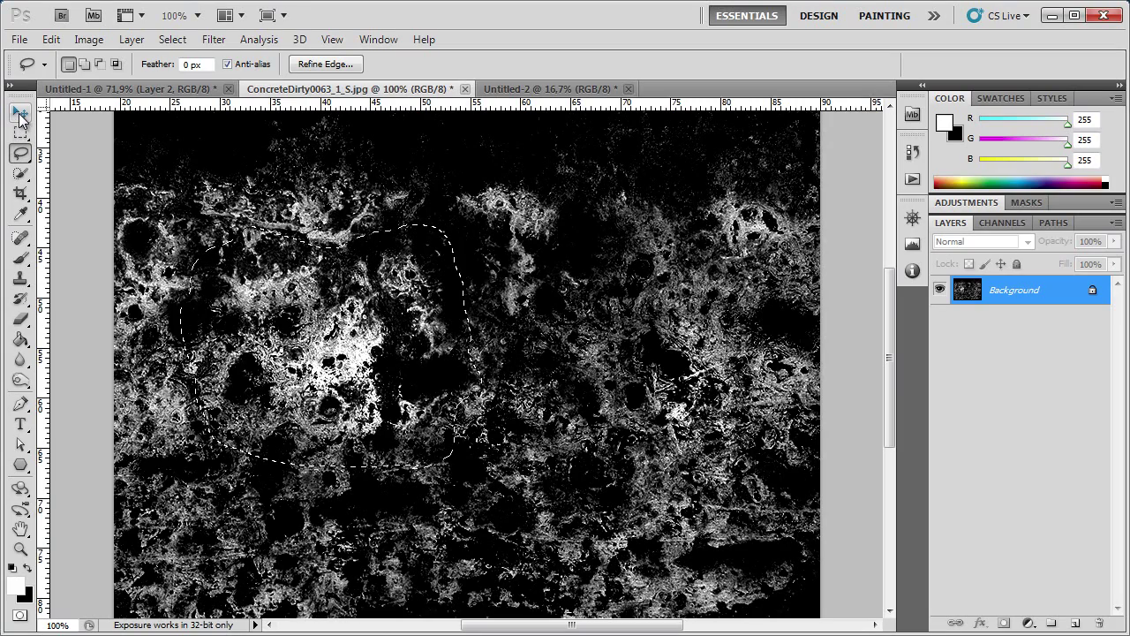
# - Move the patch into Untitled-2 and scale it up about 519%, placed lower on the canvas
pyautogui.click(20, 113)
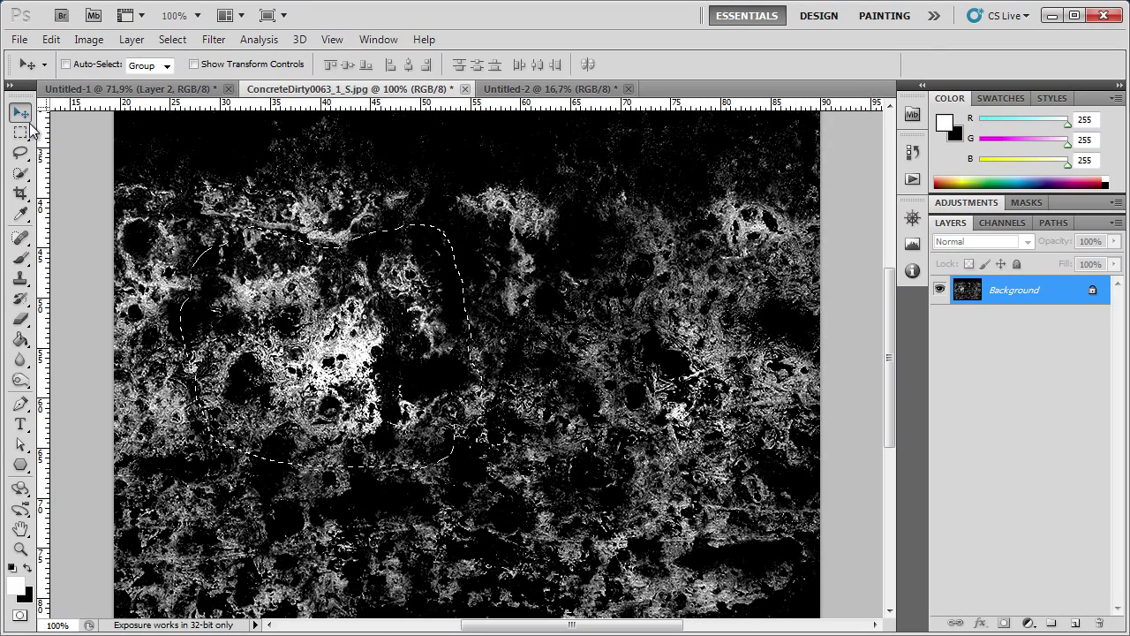
pyautogui.moveTo(346, 287)
pyautogui.mouseDown()
pyautogui.moveTo(410, 255)
pyautogui.moveTo(521, 95)
pyautogui.moveTo(436, 333)
pyautogui.moveTo(357, 218)
pyautogui.mouseUp()
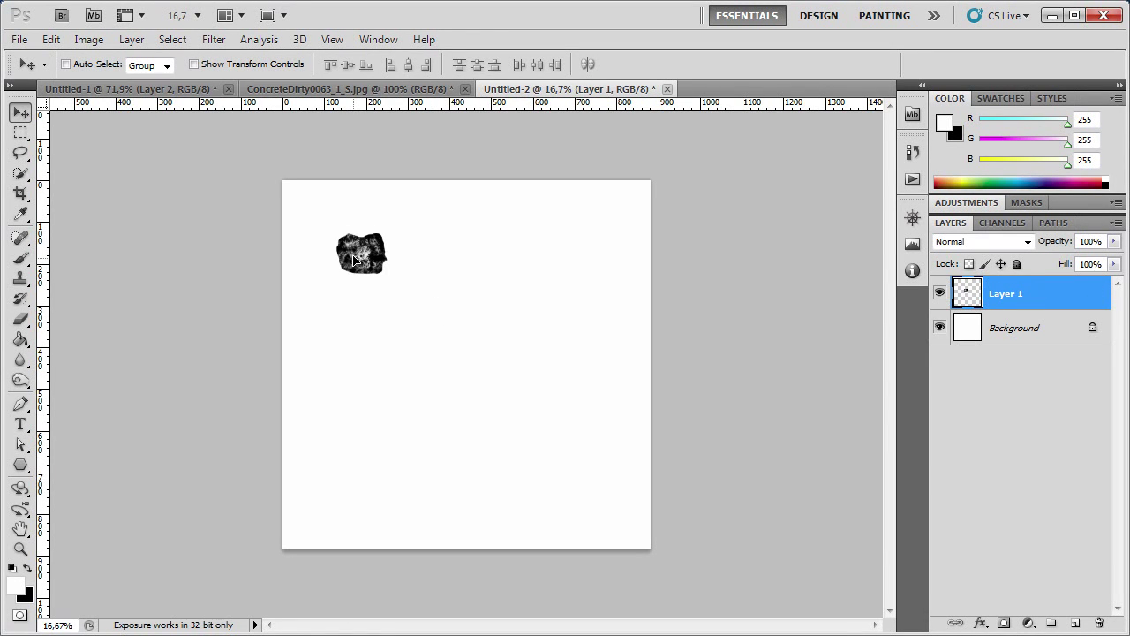
pyautogui.hotkey('ctrl', 't')
pyautogui.moveTo(386, 265); pyautogui.dragTo(574, 468)
pyautogui.moveTo(476, 284)
pyautogui.mouseDown()
pyautogui.moveTo(497, 360)
pyautogui.moveTo(505, 353)
pyautogui.mouseUp()
pyautogui.press('Return')
# - Check the patch at actual pixels, then fit the whole Untitled-2 canvas on screen
pyautogui.press('z')
pyautogui.rightClick(454, 366)
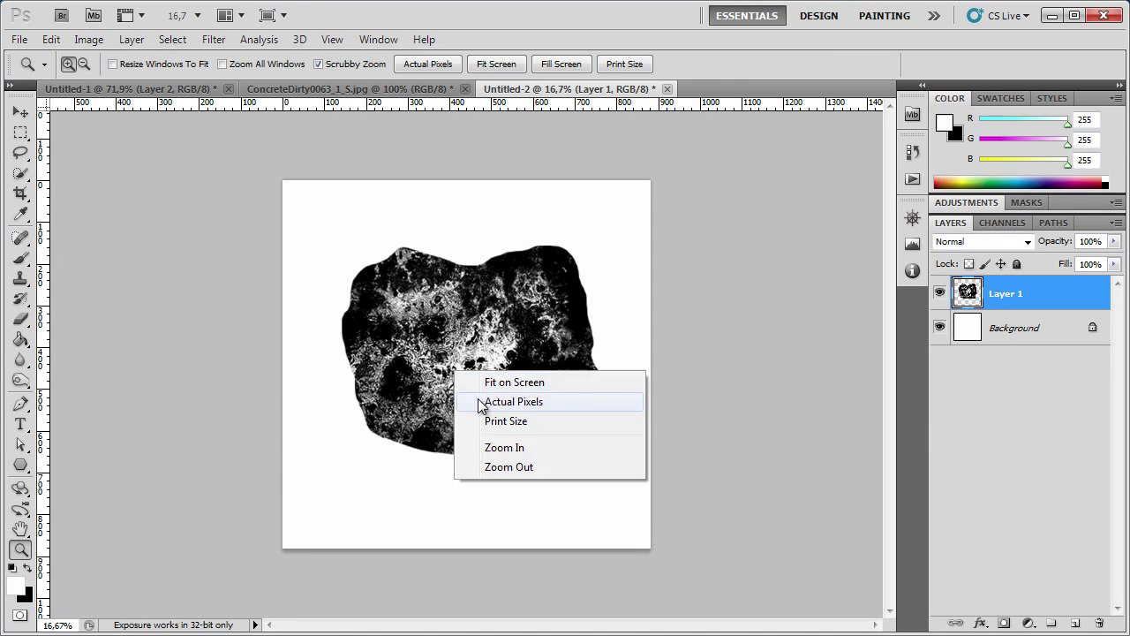
pyautogui.click(479, 399)
pyautogui.rightClick(468, 328)
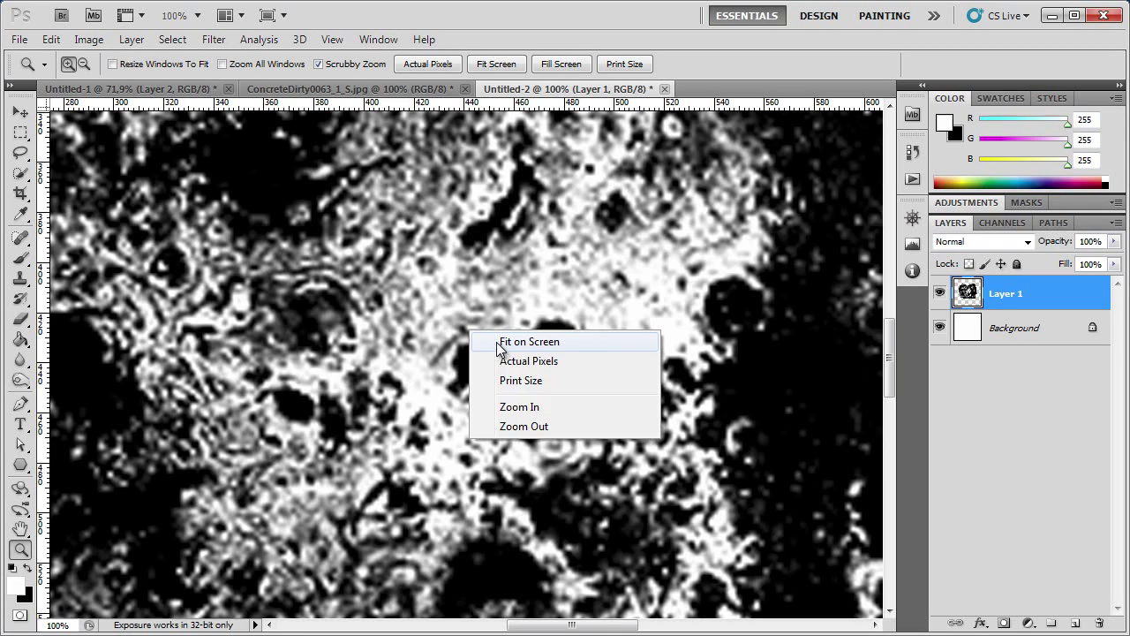
pyautogui.click(502, 340)
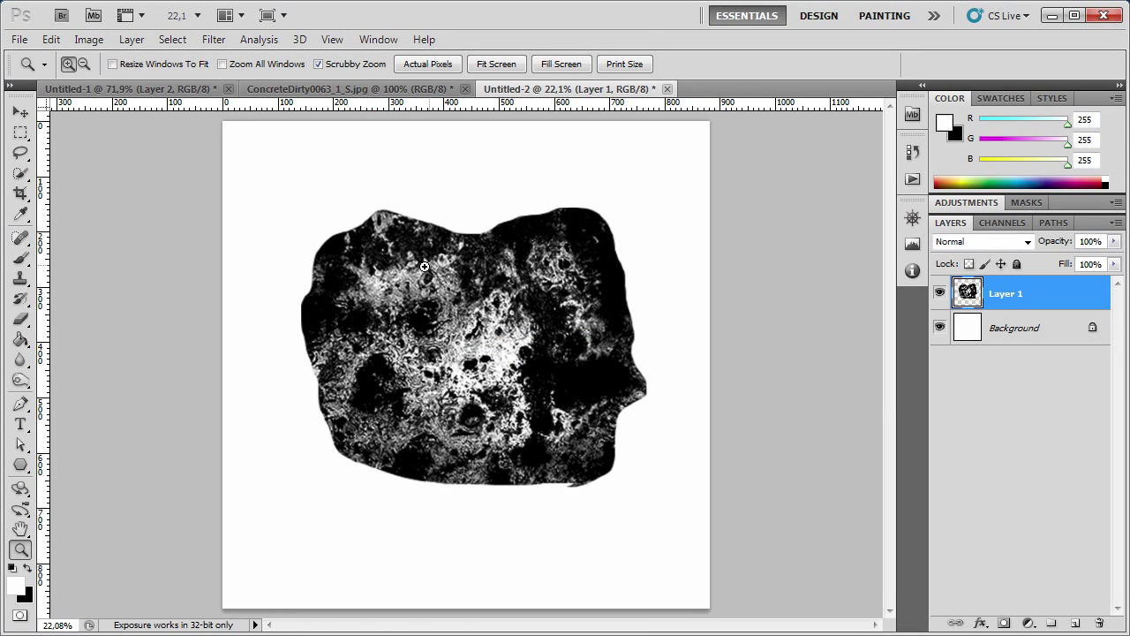
# - Set the Eraser to the 2369 grunge tip at 494 px and about 57% opacity
pyautogui.press('e')
pyautogui.rightClick(392, 272)
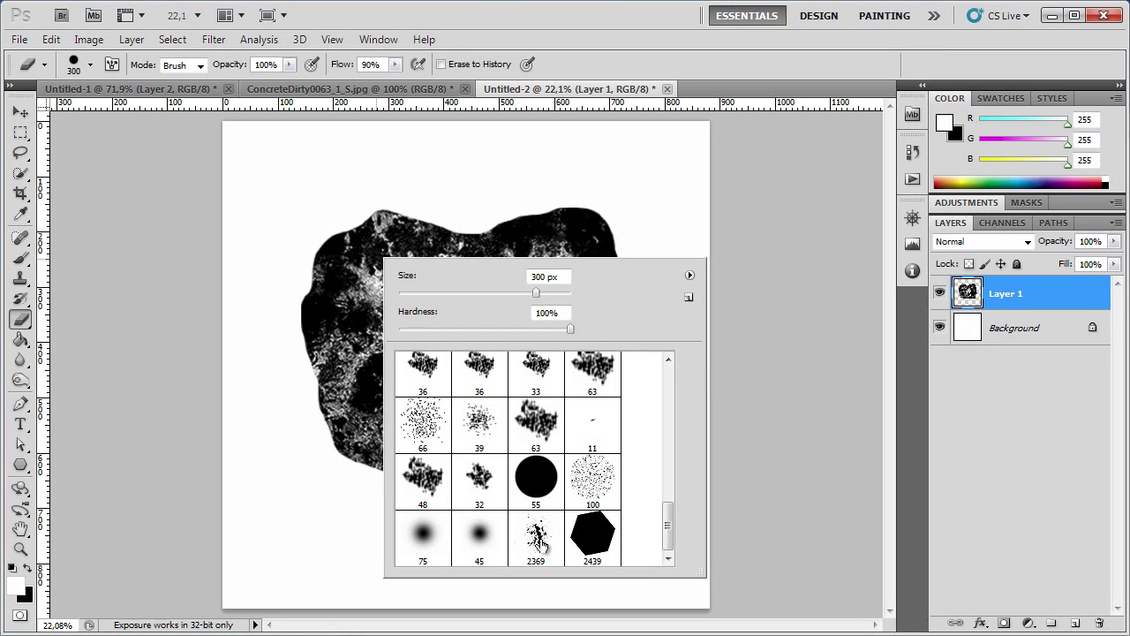
pyautogui.click(540, 541)
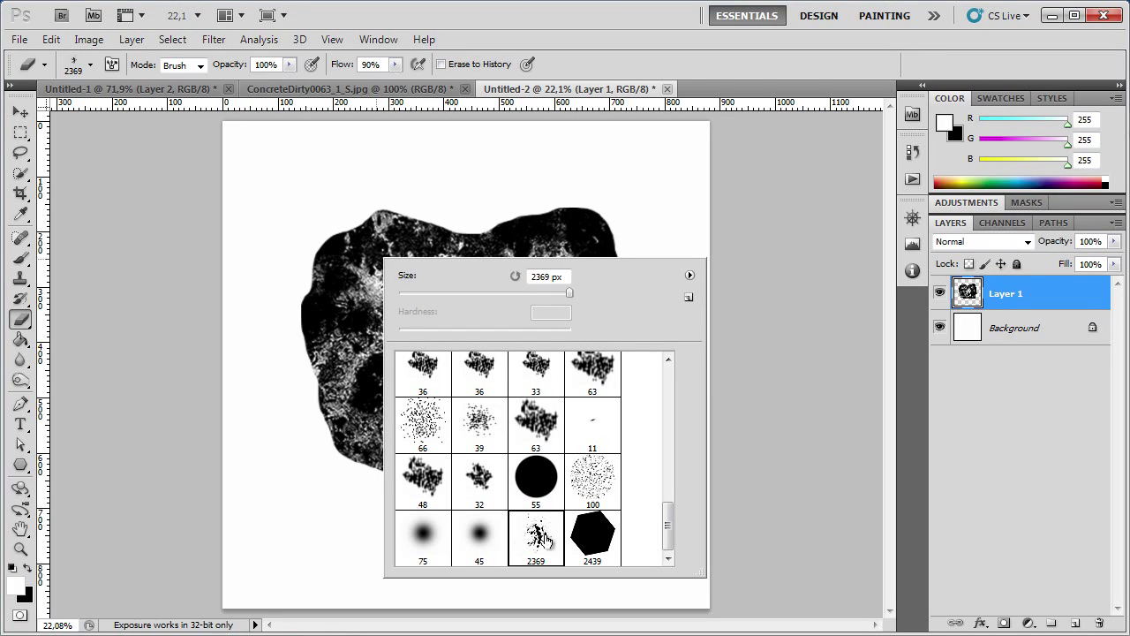
pyautogui.rightClick(399, 292)
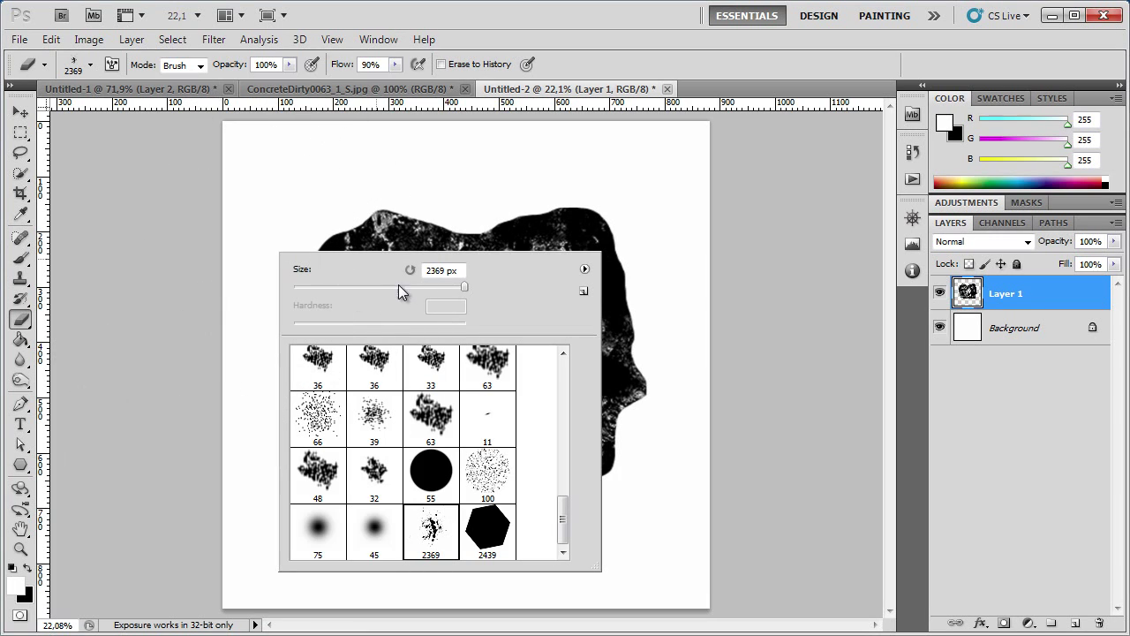
pyautogui.moveTo(415, 287); pyautogui.dragTo(448, 288)
pyautogui.click(386, 221)
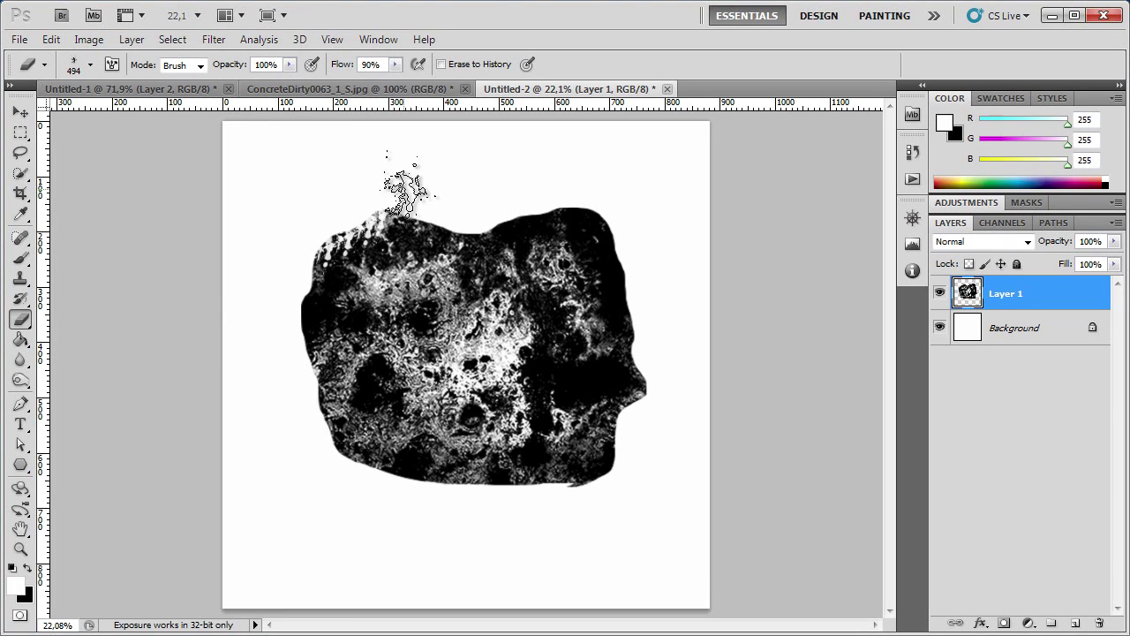
pyautogui.click(289, 65)
pyautogui.moveTo(289, 82); pyautogui.dragTo(248, 84)
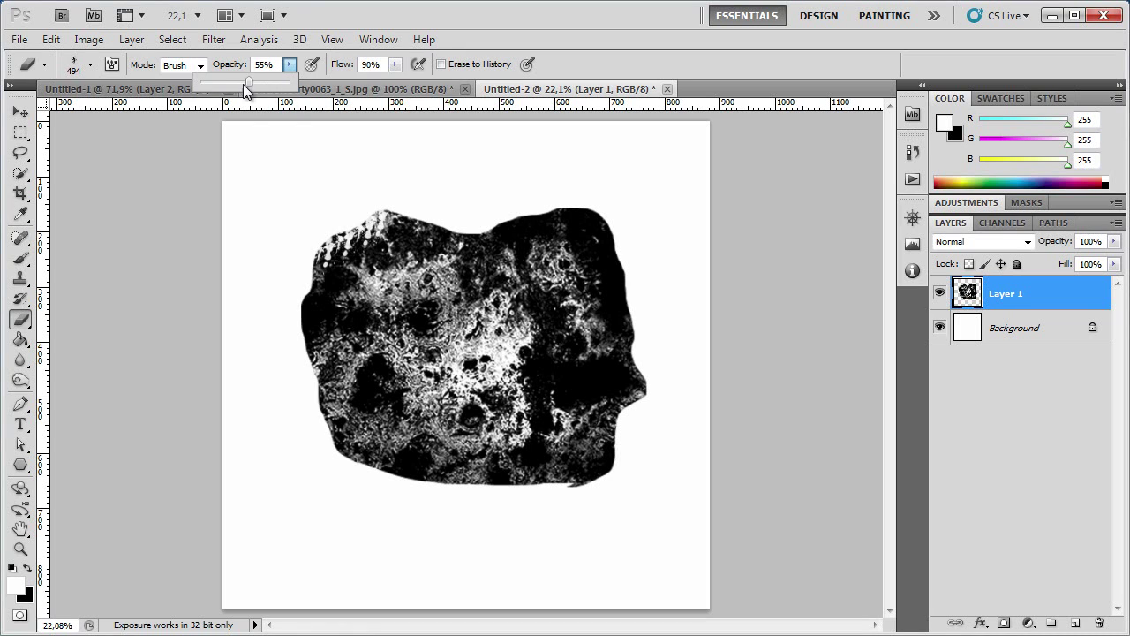
# - Enable Shape Dynamics on the eraser with high Size Jitter and Angle Jitter
pyautogui.click(112, 65)
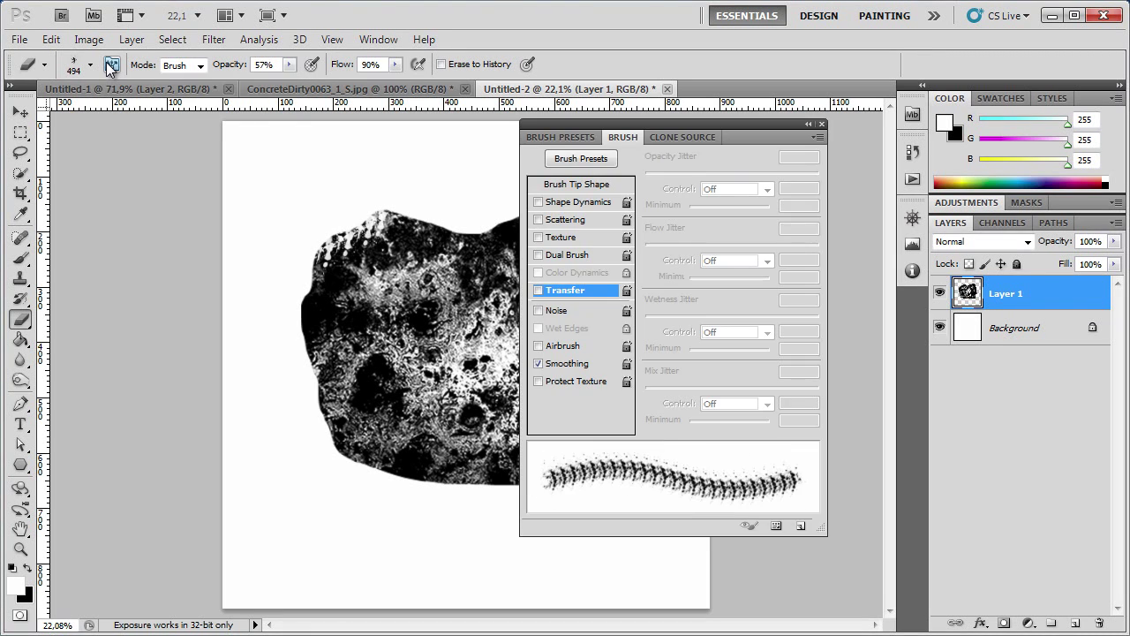
pyautogui.click(585, 202)
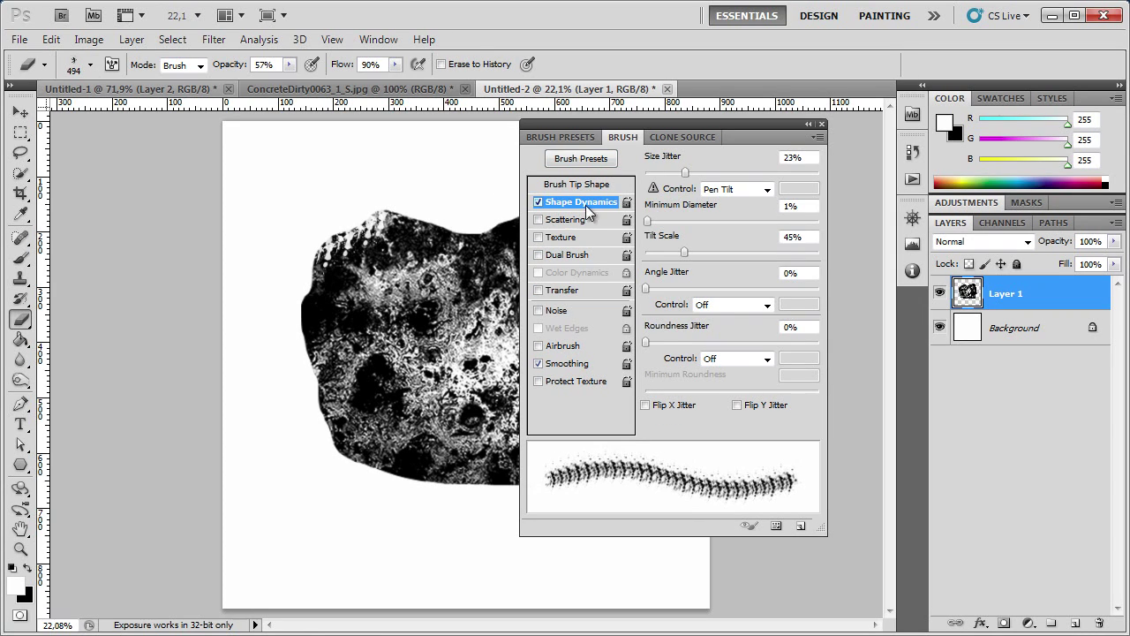
pyautogui.moveTo(706, 177); pyautogui.dragTo(780, 186)
pyautogui.moveTo(669, 290); pyautogui.dragTo(738, 289)
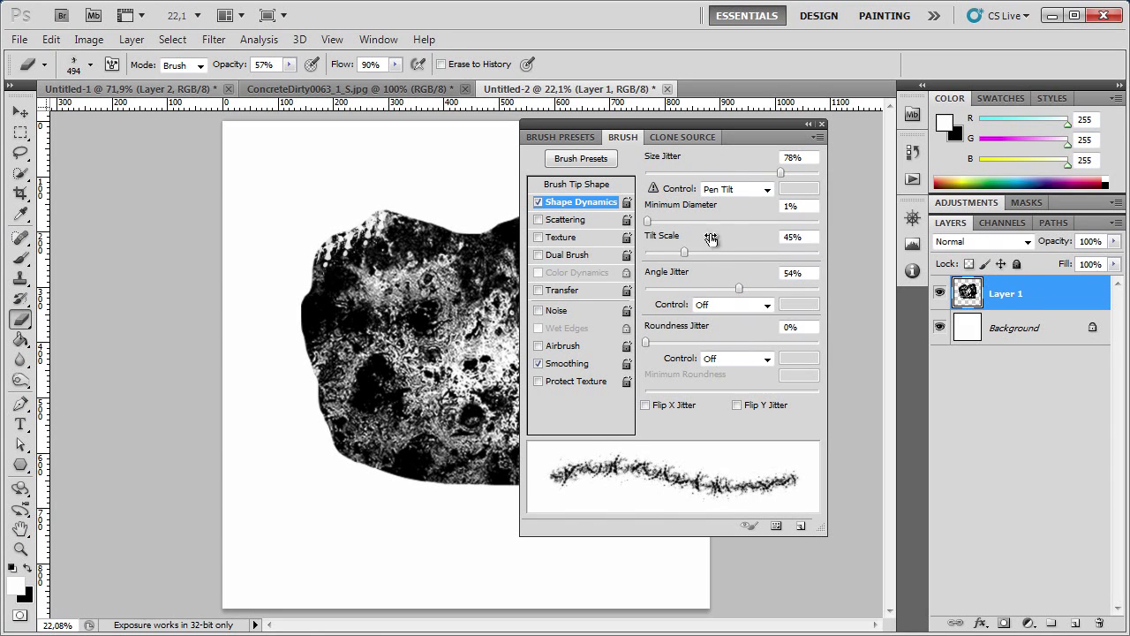
pyautogui.click(822, 123)
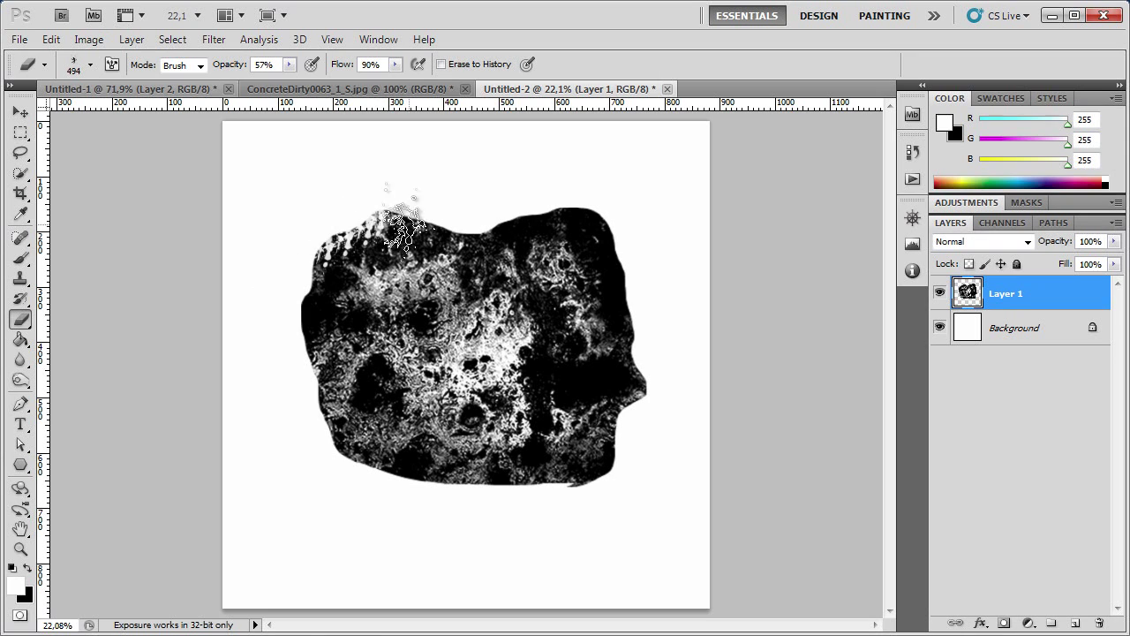
# - Erase the texture's top-left, top and left edges into soft faded patches
pyautogui.moveTo(327, 247); pyautogui.dragTo(404, 221)
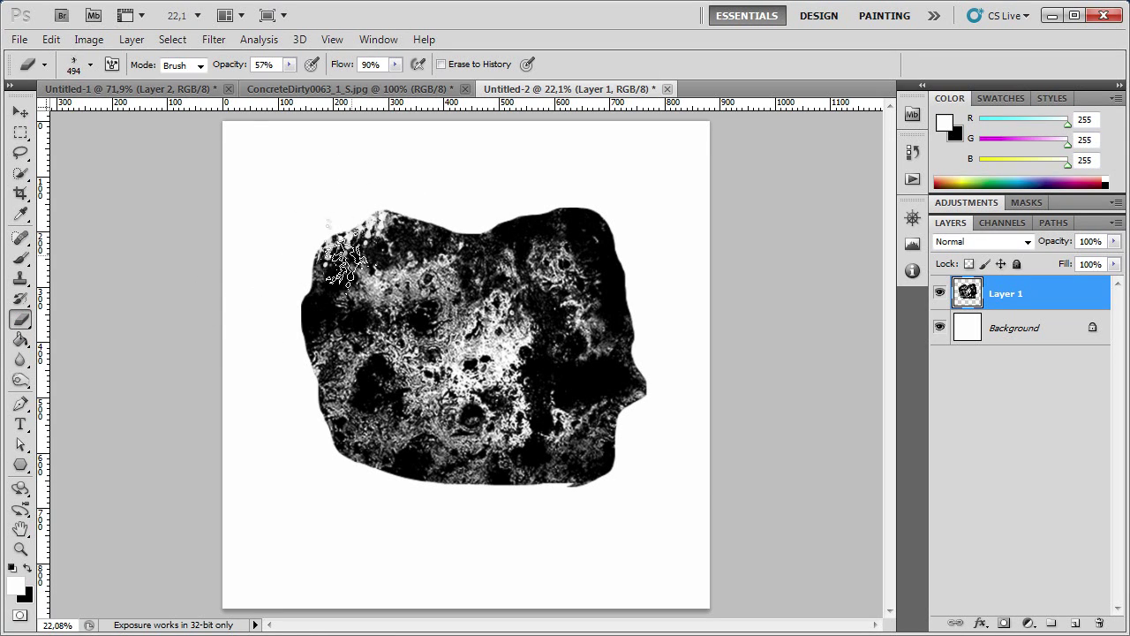
pyautogui.moveTo(327, 252)
pyautogui.mouseDown()
pyautogui.moveTo(344, 234)
pyautogui.moveTo(331, 240)
pyautogui.moveTo(446, 204)
pyautogui.mouseUp()
pyautogui.press(']')
pyautogui.press(']')
pyautogui.press(']')
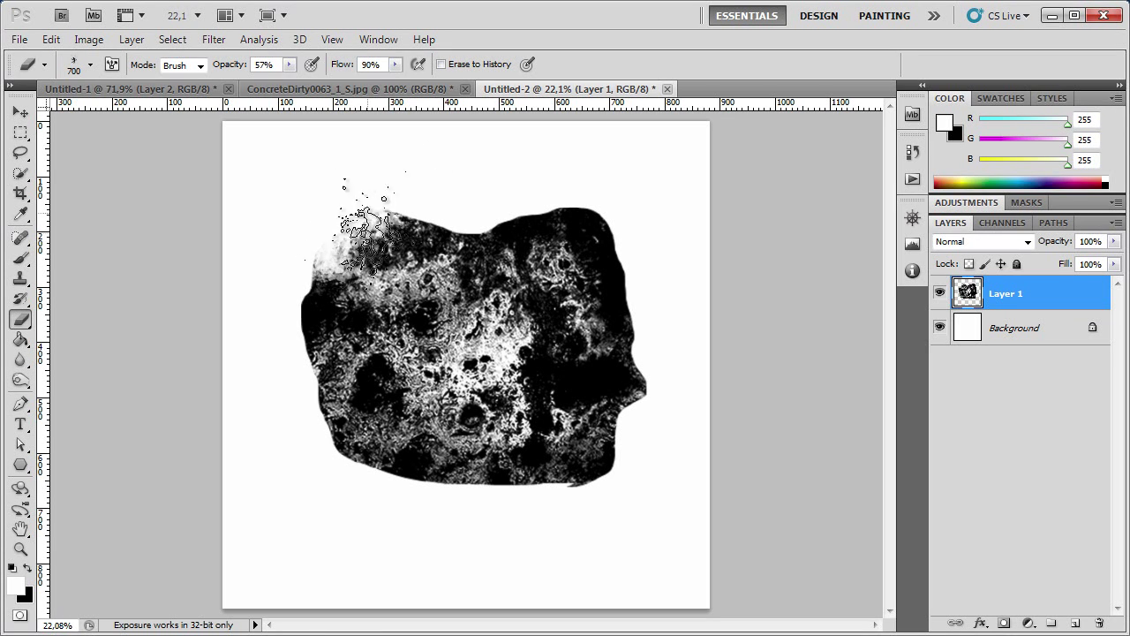
pyautogui.moveTo(446, 202)
pyautogui.mouseDown()
pyautogui.moveTo(313, 278)
pyautogui.moveTo(282, 328)
pyautogui.moveTo(323, 323)
pyautogui.moveTo(297, 273)
pyautogui.moveTo(300, 406)
pyautogui.mouseUp()
pyautogui.press(']')
pyautogui.press(']')
pyautogui.press(']')
pyautogui.press('[')
pyautogui.press('[')
pyautogui.press('[')
pyautogui.press(']')
pyautogui.press(']')
pyautogui.press(']')
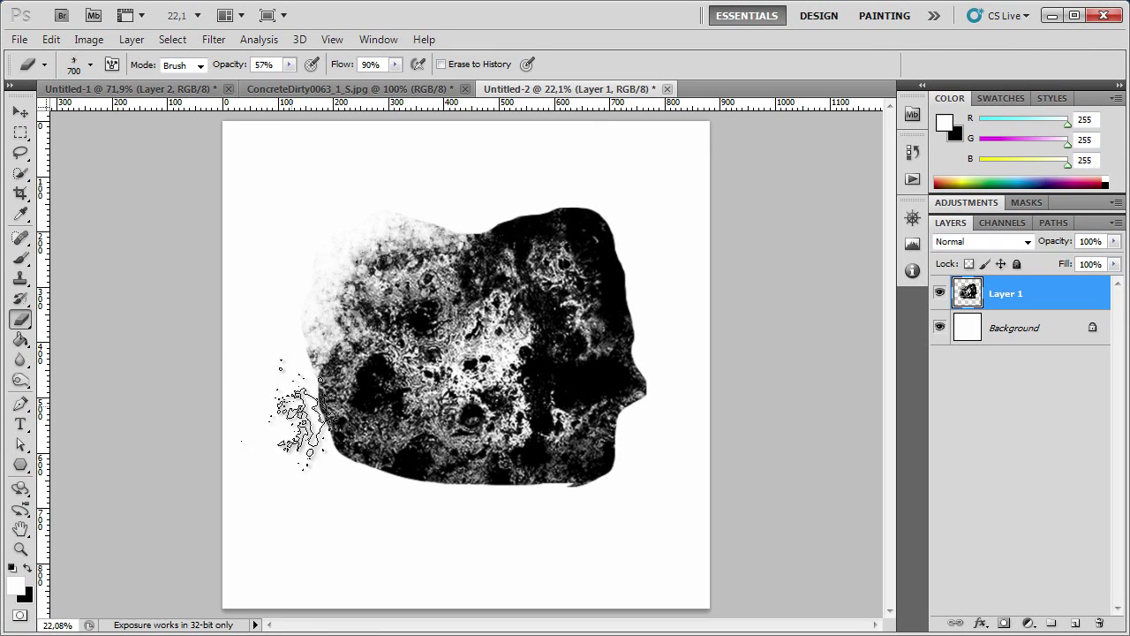
pyautogui.moveTo(309, 338)
pyautogui.mouseDown()
pyautogui.moveTo(326, 371)
pyautogui.moveTo(309, 389)
pyautogui.moveTo(388, 442)
pyautogui.moveTo(380, 397)
pyautogui.moveTo(335, 442)
pyautogui.moveTo(433, 492)
pyautogui.moveTo(530, 508)
pyautogui.moveTo(505, 517)
pyautogui.moveTo(631, 454)
pyautogui.moveTo(643, 404)
pyautogui.moveTo(587, 323)
pyautogui.moveTo(618, 304)
pyautogui.moveTo(643, 365)
pyautogui.moveTo(630, 429)
pyautogui.moveTo(573, 521)
pyautogui.moveTo(610, 529)
pyautogui.moveTo(618, 401)
pyautogui.moveTo(578, 410)
pyautogui.moveTo(632, 411)
pyautogui.moveTo(630, 517)
pyautogui.moveTo(605, 554)
pyautogui.mouseUp()
# - Fade the stone's solid black top and top-right edges at 30–40% eraser opacity
pyautogui.press(']')
pyautogui.press(']')
pyautogui.press(']')
pyautogui.press(']')
pyautogui.press('[')
pyautogui.press('[')
pyautogui.press('[')
pyautogui.press('[')
pyautogui.press('[')
pyautogui.press('[')
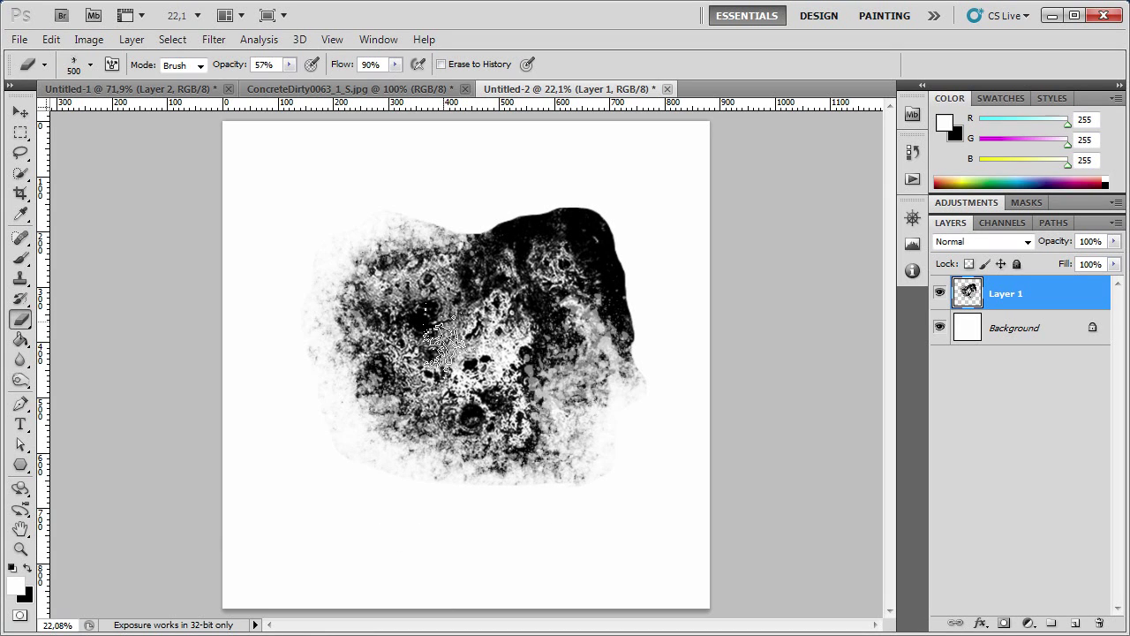
pyautogui.moveTo(477, 225)
pyautogui.mouseDown()
pyautogui.moveTo(503, 234)
pyautogui.moveTo(565, 194)
pyautogui.moveTo(554, 207)
pyautogui.mouseUp()
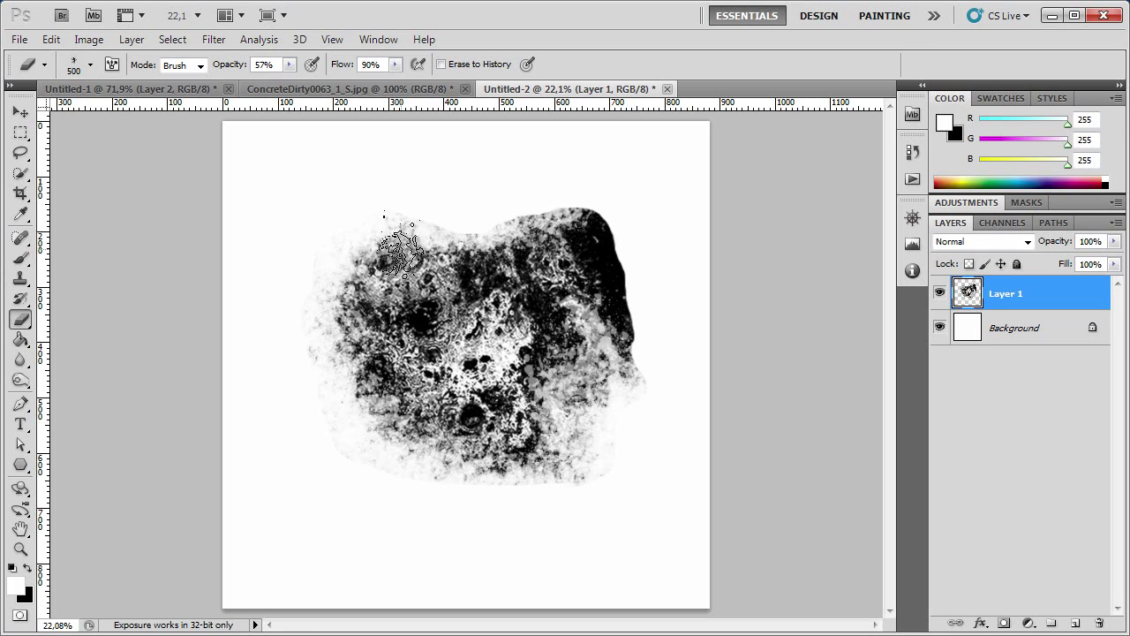
pyautogui.press(']')
pyautogui.press(']')
pyautogui.press(']')
pyautogui.moveTo(574, 203)
pyautogui.mouseDown()
pyautogui.moveTo(628, 256)
pyautogui.moveTo(622, 335)
pyautogui.moveTo(628, 242)
pyautogui.mouseUp()
pyautogui.press('3')
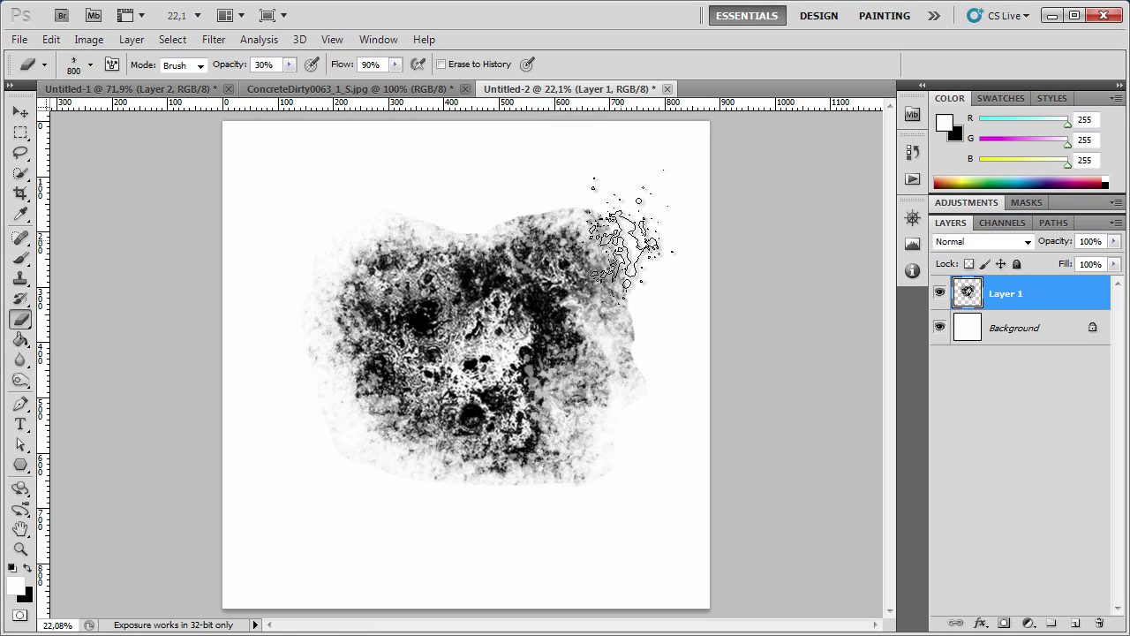
pyautogui.moveTo(624, 245)
pyautogui.mouseDown()
pyautogui.moveTo(581, 189)
pyautogui.moveTo(517, 188)
pyautogui.moveTo(630, 227)
pyautogui.moveTo(548, 238)
pyautogui.moveTo(525, 229)
pyautogui.moveTo(587, 247)
pyautogui.moveTo(628, 283)
pyautogui.moveTo(641, 424)
pyautogui.moveTo(644, 379)
pyautogui.moveTo(628, 367)
pyautogui.moveTo(643, 315)
pyautogui.moveTo(618, 265)
pyautogui.moveTo(427, 248)
pyautogui.moveTo(561, 221)
pyautogui.moveTo(482, 282)
pyautogui.moveTo(560, 315)
pyautogui.moveTo(622, 381)
pyautogui.moveTo(583, 301)
pyautogui.moveTo(600, 446)
pyautogui.moveTo(517, 480)
pyautogui.moveTo(514, 433)
pyautogui.moveTo(380, 397)
pyautogui.moveTo(366, 419)
pyautogui.moveTo(392, 380)
pyautogui.moveTo(353, 362)
pyautogui.moveTo(389, 358)
pyautogui.moveTo(344, 300)
pyautogui.moveTo(499, 276)
pyautogui.moveTo(422, 286)
pyautogui.moveTo(390, 374)
pyautogui.moveTo(402, 239)
pyautogui.moveTo(530, 467)
pyautogui.moveTo(593, 300)
pyautogui.moveTo(671, 333)
pyautogui.moveTo(614, 301)
pyautogui.moveTo(656, 253)
pyautogui.moveTo(466, 164)
pyautogui.moveTo(628, 362)
pyautogui.mouseUp()
pyautogui.press('3')
pyautogui.press('4')
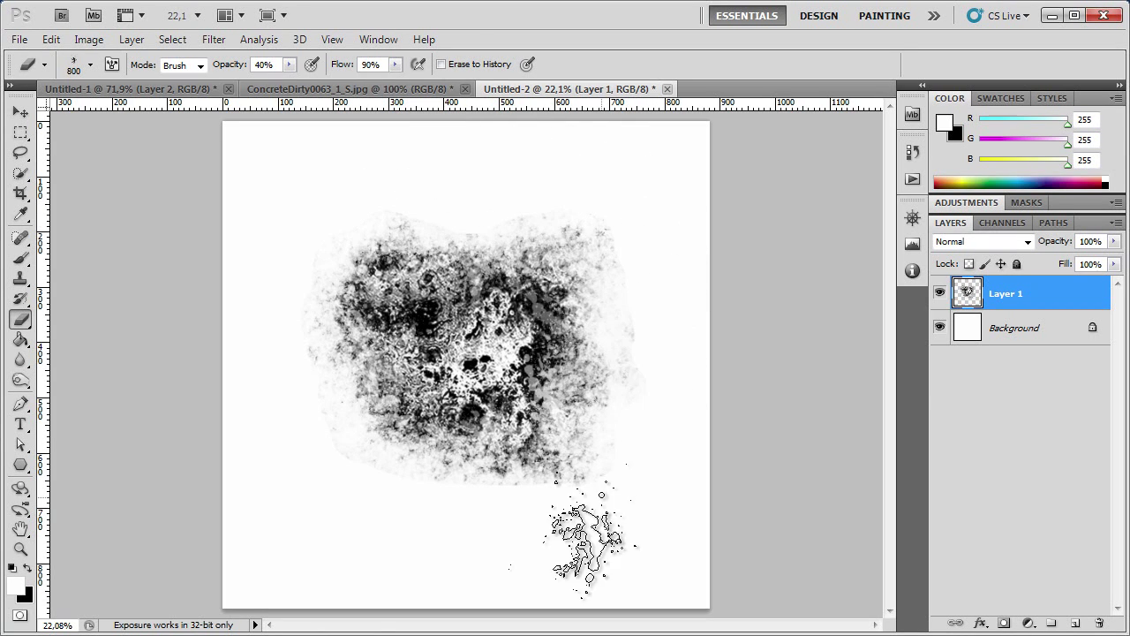
# - Define the faded grunge chunk as a 1771 px brush preset, then return to Untitled-1
pyautogui.press('v')
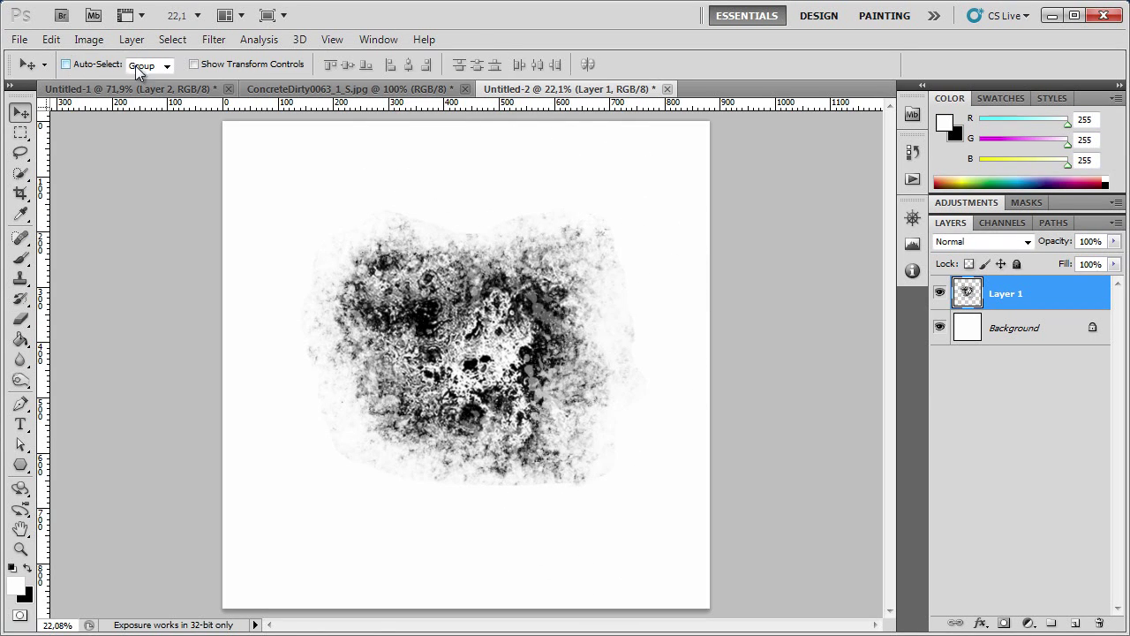
pyautogui.click(51, 40)
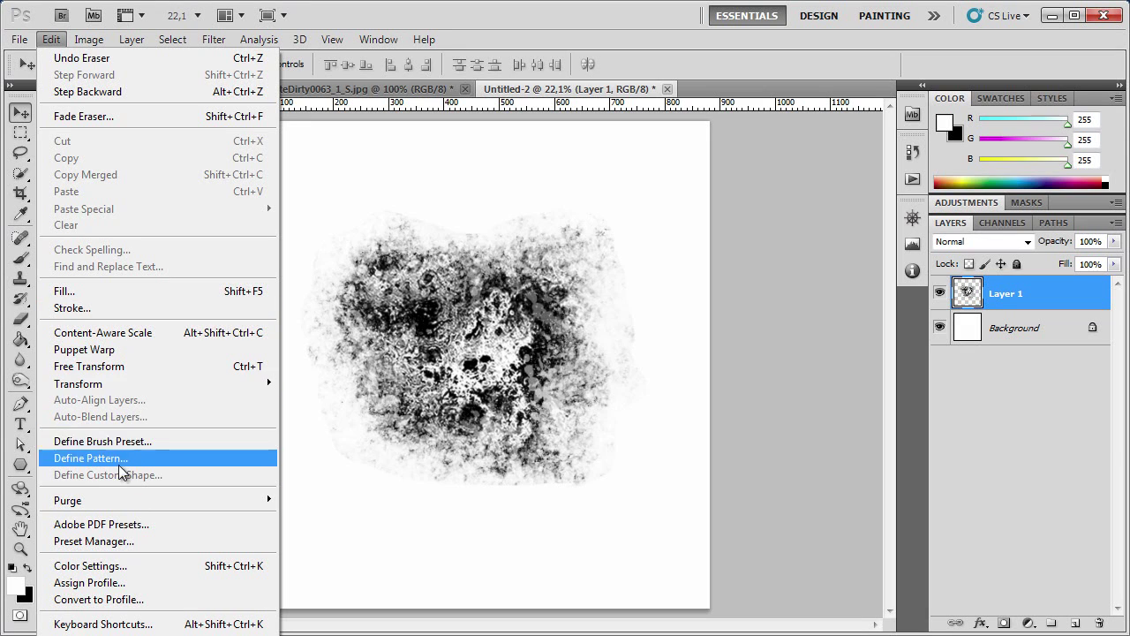
pyautogui.click(118, 446)
pyautogui.write('mazga alb-negru fri')
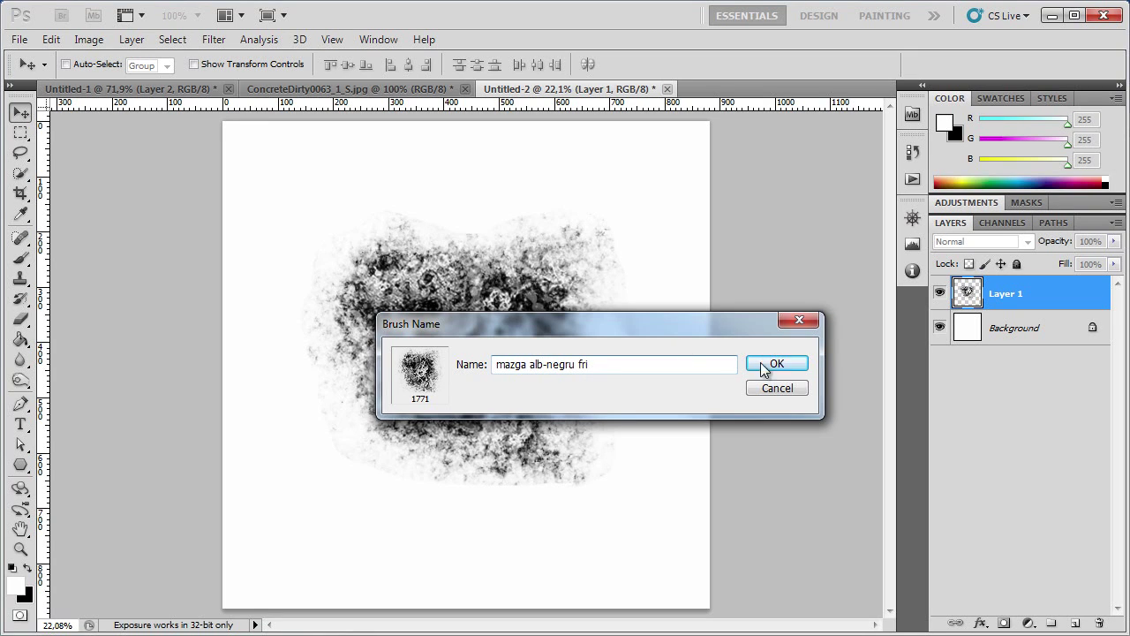
pyautogui.click(764, 365)
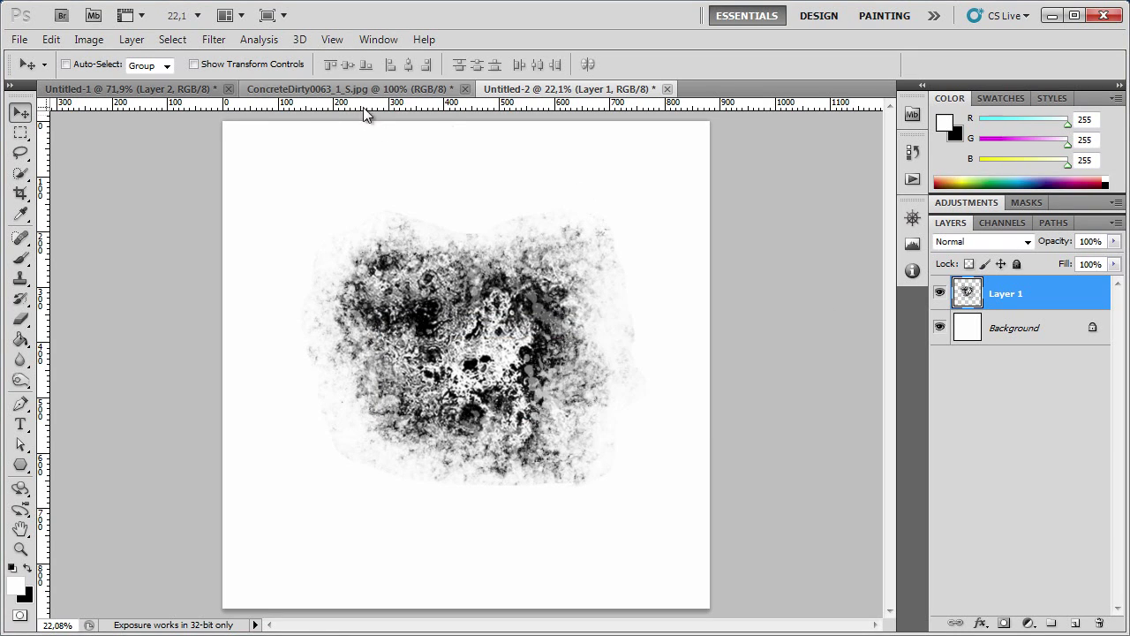
pyautogui.click(81, 92)
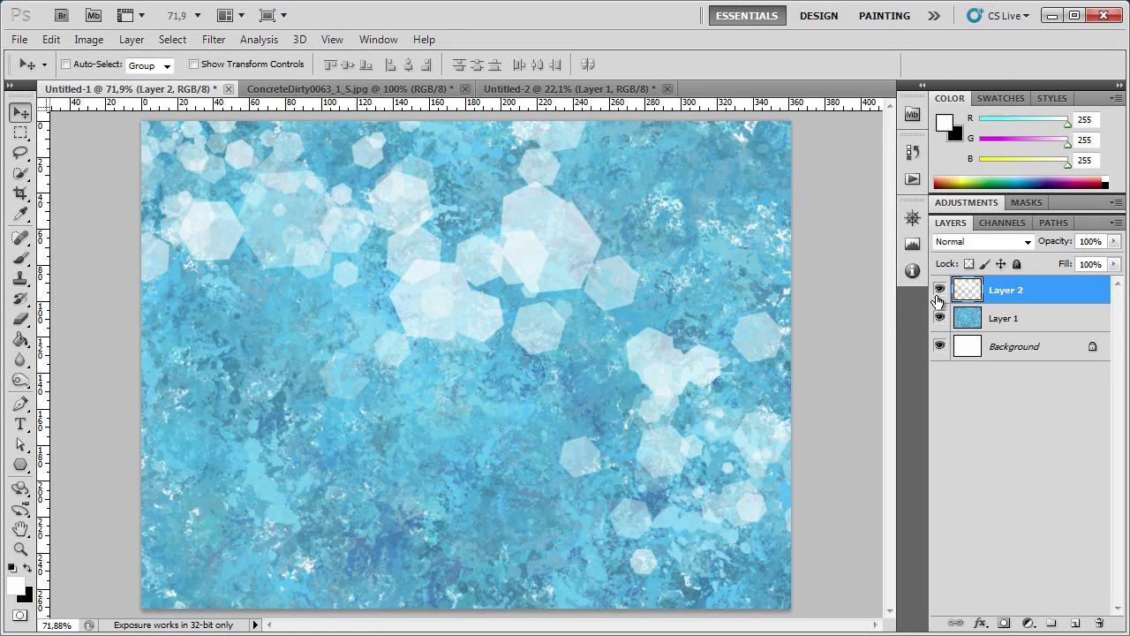
# - On a new Layer 3, stamp the 1771 grunge brush at 20% opacity over the left and middle
pyautogui.click(1073, 624)
pyautogui.press('b')
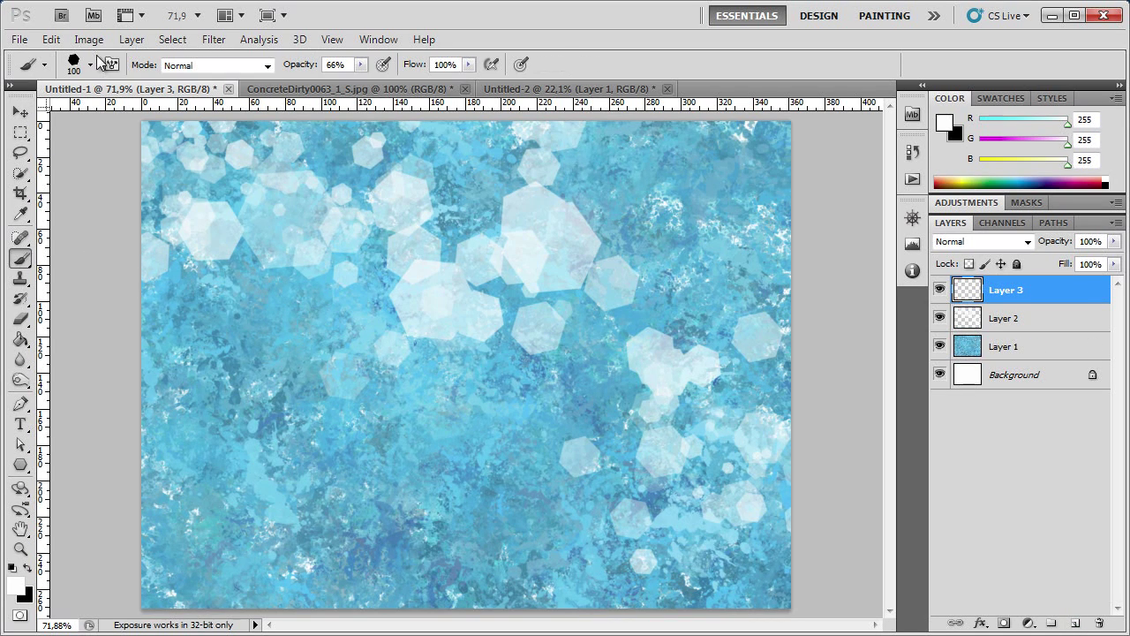
pyautogui.click(90, 64)
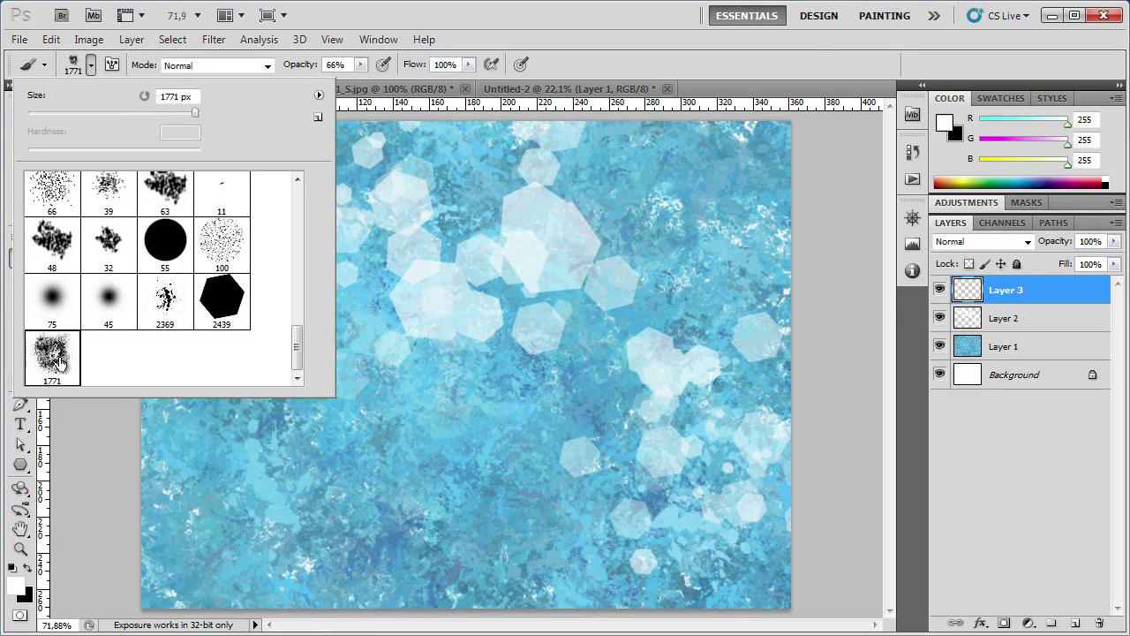
pyautogui.press('Return')
pyautogui.click(828, 598)
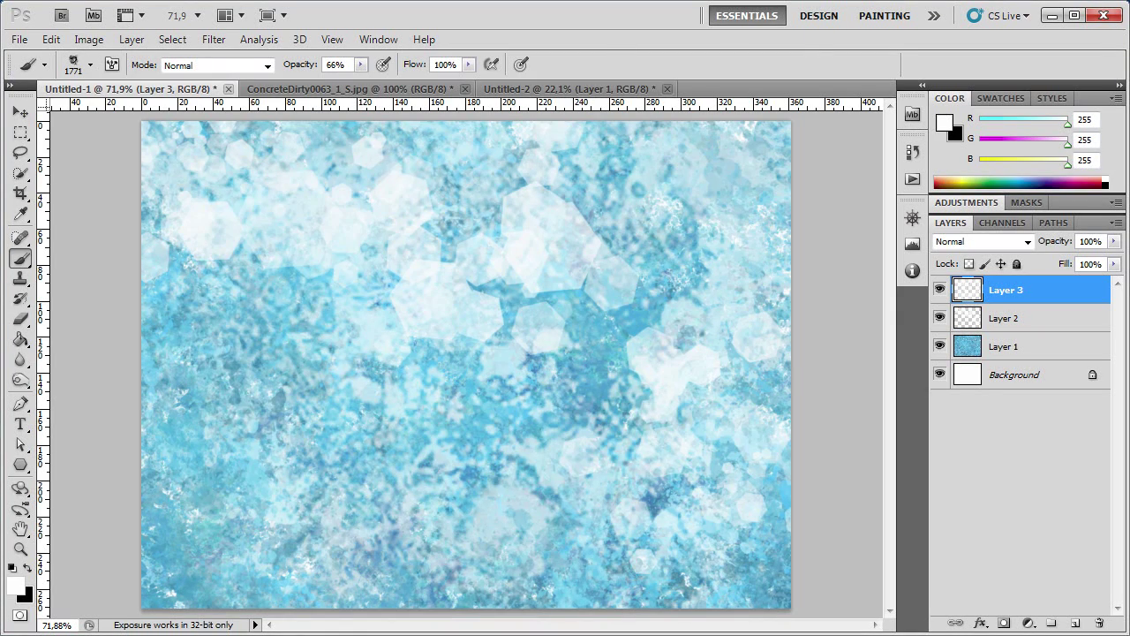
pyautogui.hotkey('ctrl', 'z')
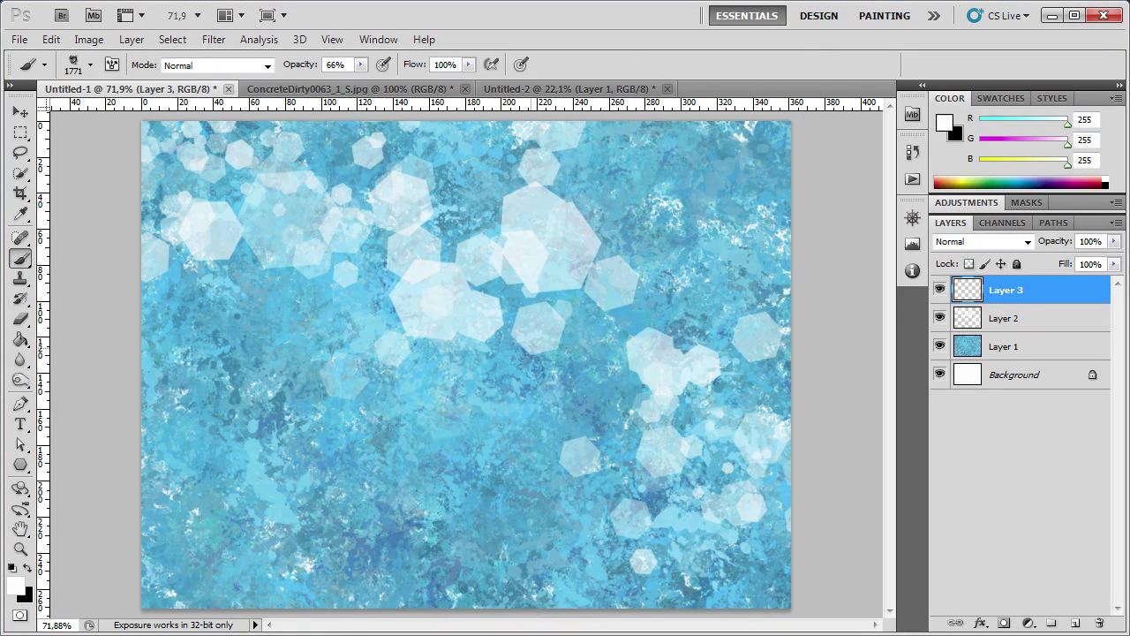
pyautogui.click(407, 384)
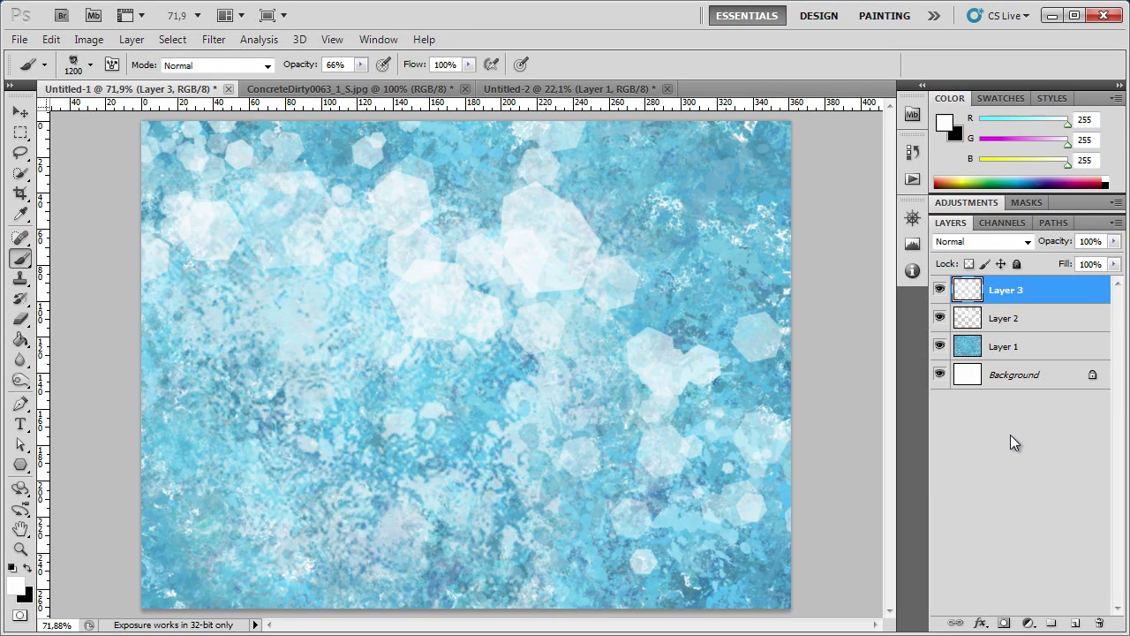
pyautogui.hotkey('ctrl', 'z')
pyautogui.press('2')
pyautogui.click(407, 424)
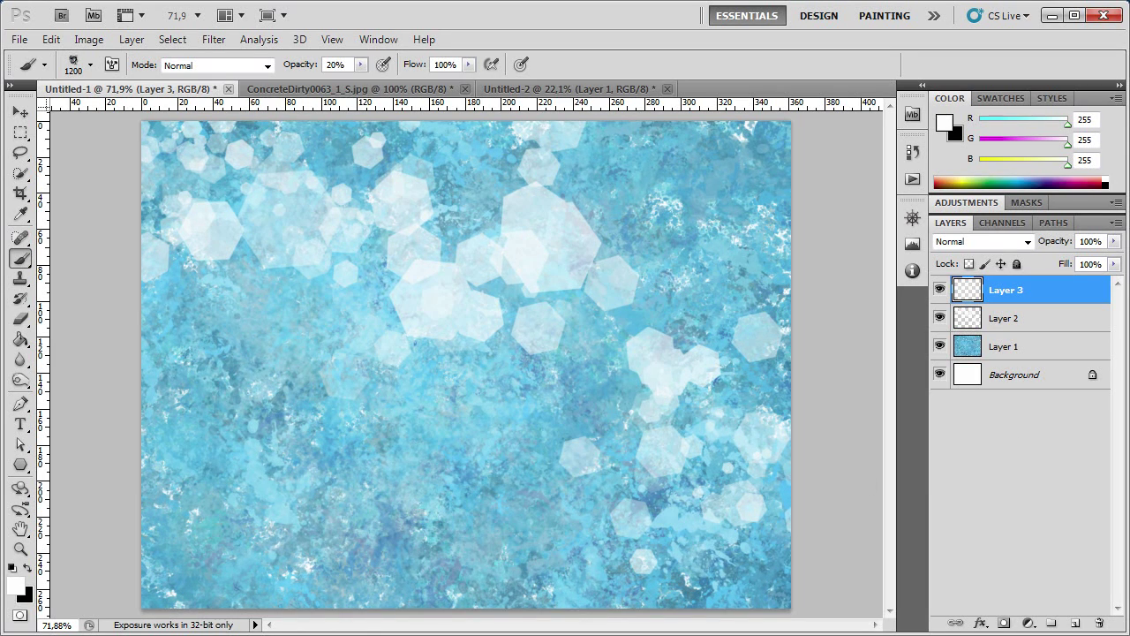
# - Set the foreground colour to a saturated blue and raise brush opacity to 80%
pyautogui.click(19, 583)
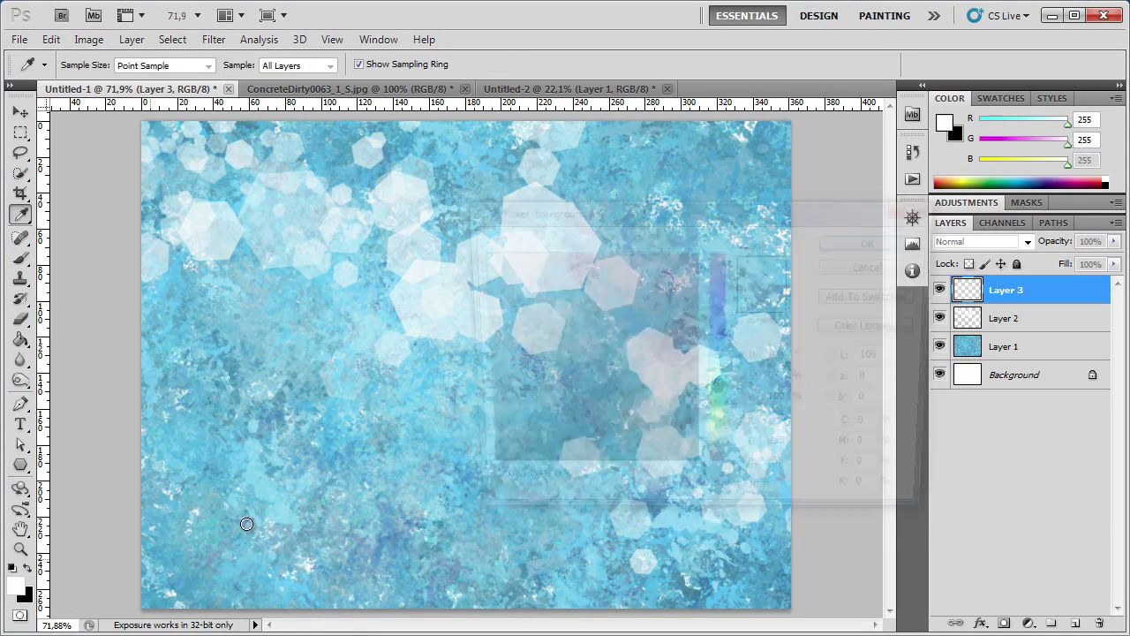
pyautogui.click(653, 343)
pyautogui.moveTo(722, 371); pyautogui.dragTo(722, 351)
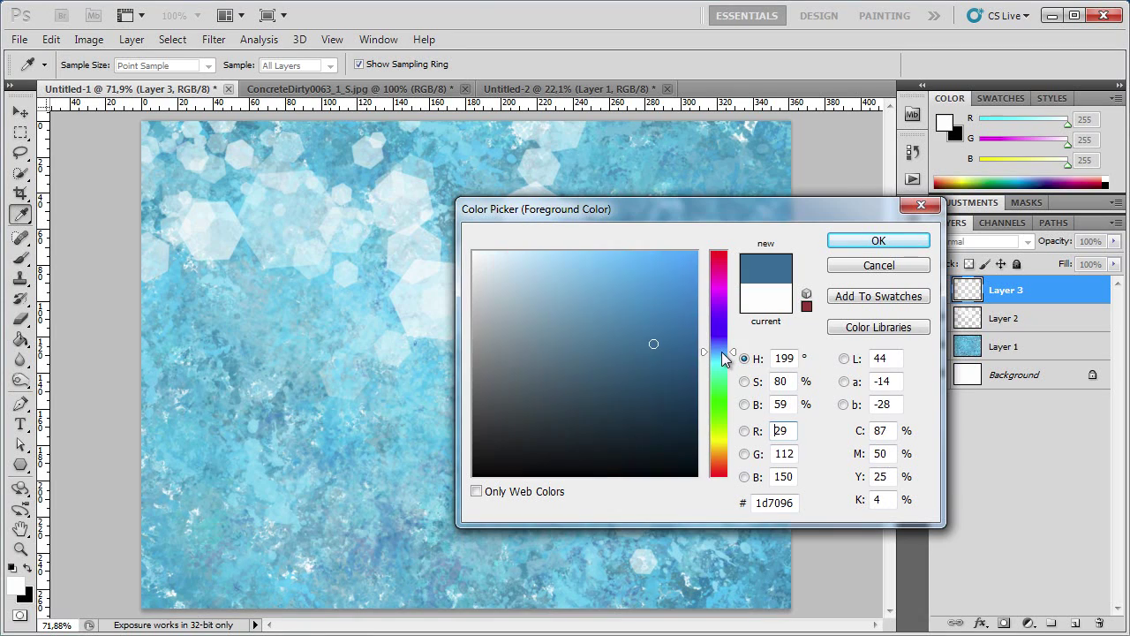
pyautogui.click(686, 318)
pyautogui.click(720, 350)
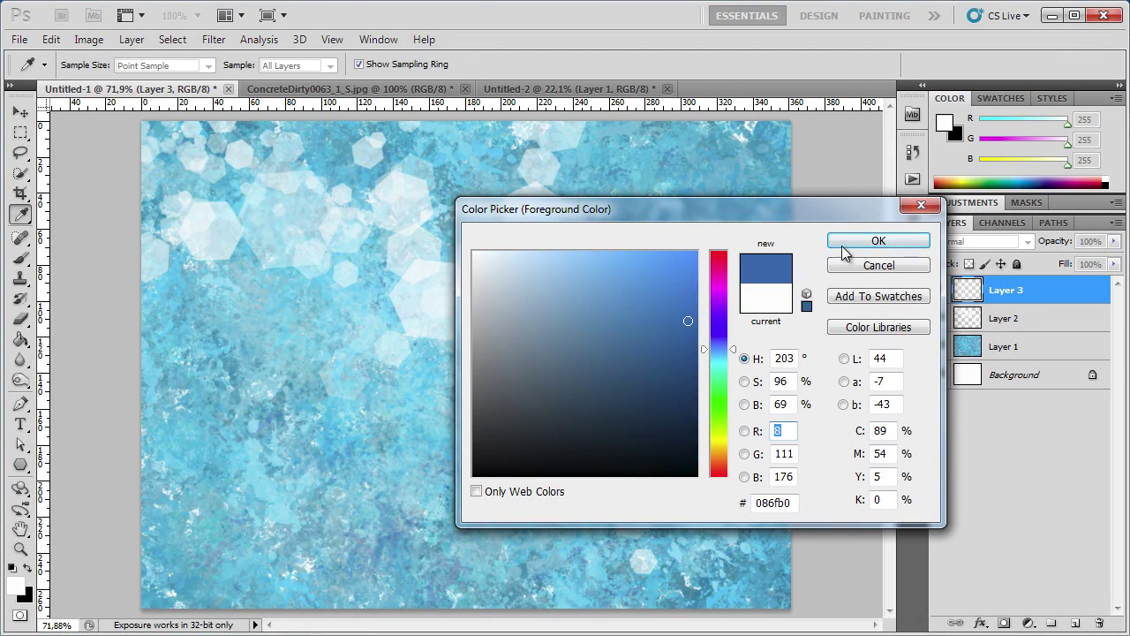
pyautogui.click(843, 243)
pyautogui.press('8')
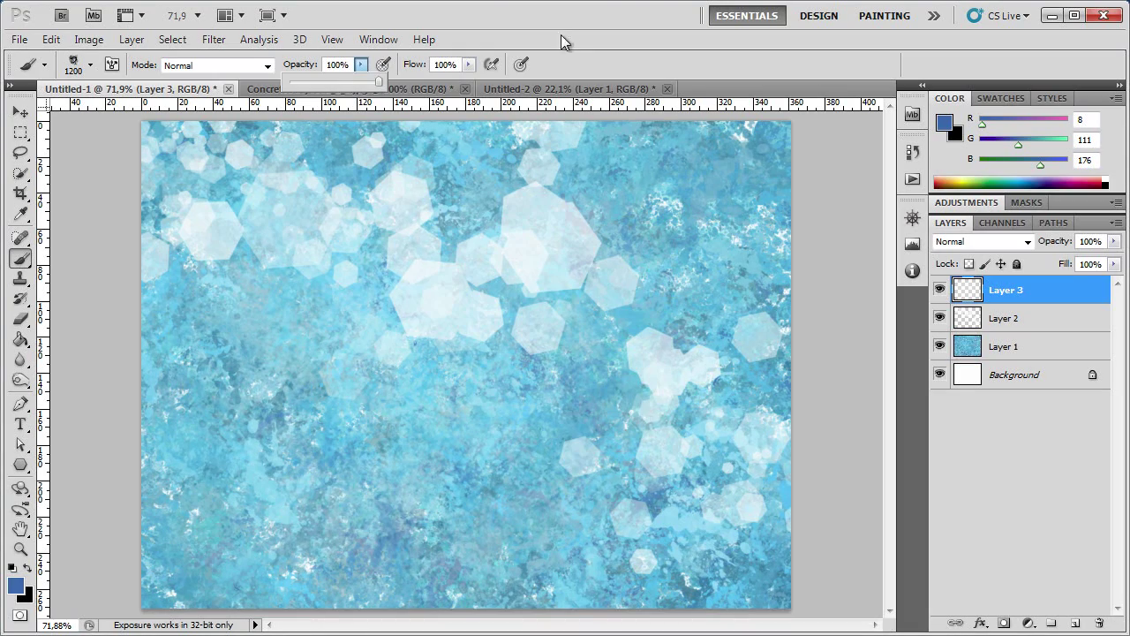
# - Paint dark blue grunge texture across the upper and lower canvas on Layer 3
pyautogui.click(459, 362)
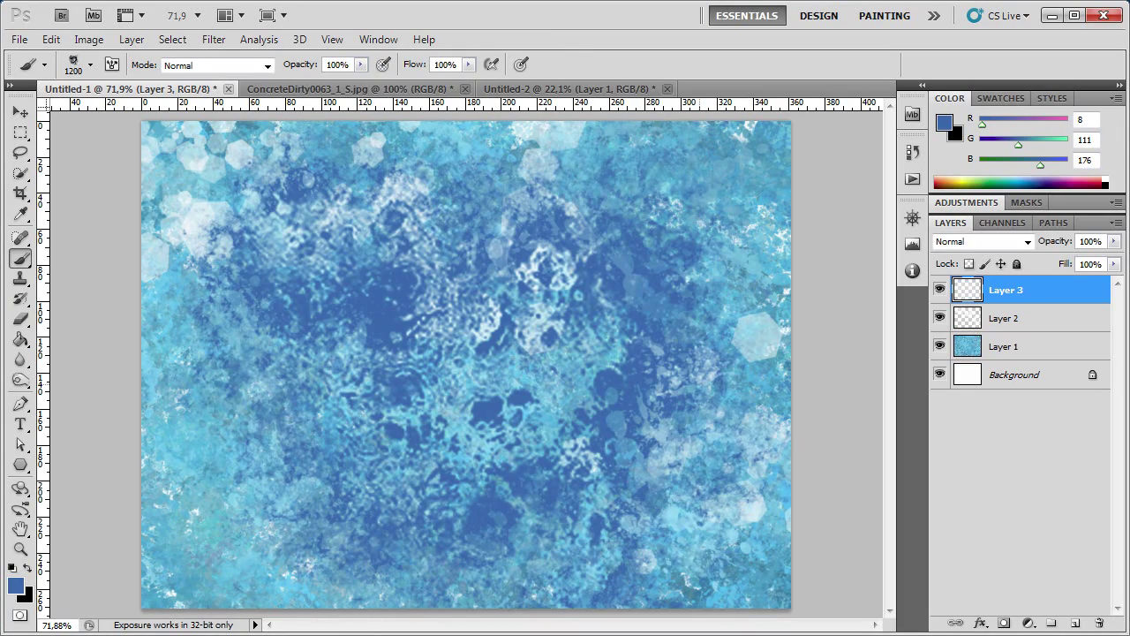
pyautogui.hotkey('ctrl', 'z')
pyautogui.press('[')
pyautogui.press('[')
pyautogui.press('[')
pyautogui.click(583, 397)
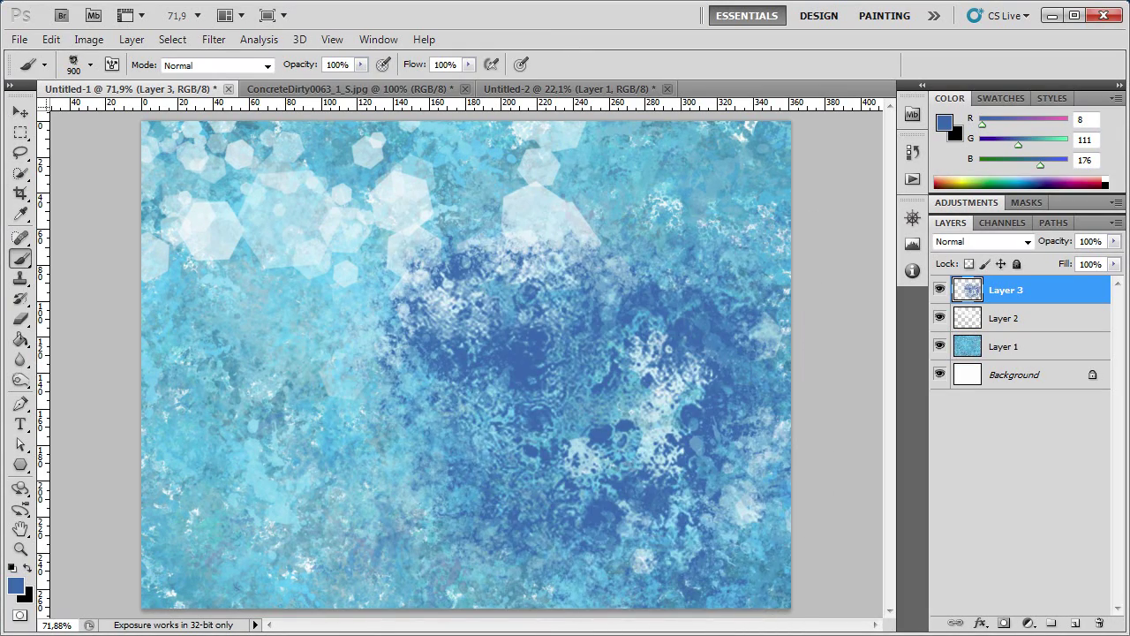
pyautogui.hotkey('ctrl', 'z')
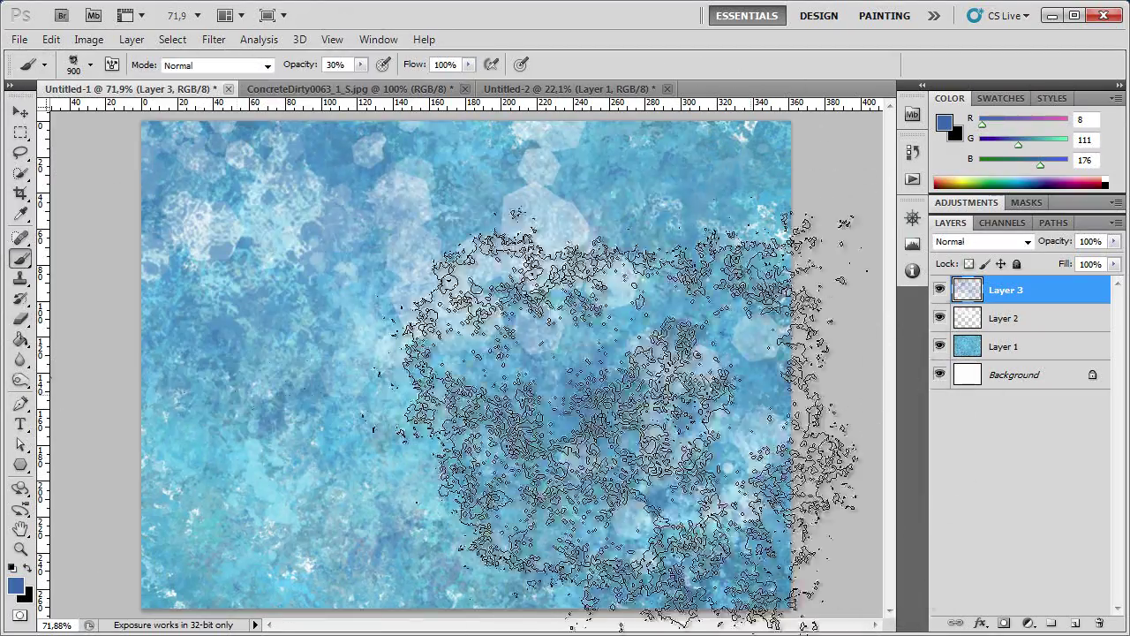
pyautogui.press('p')
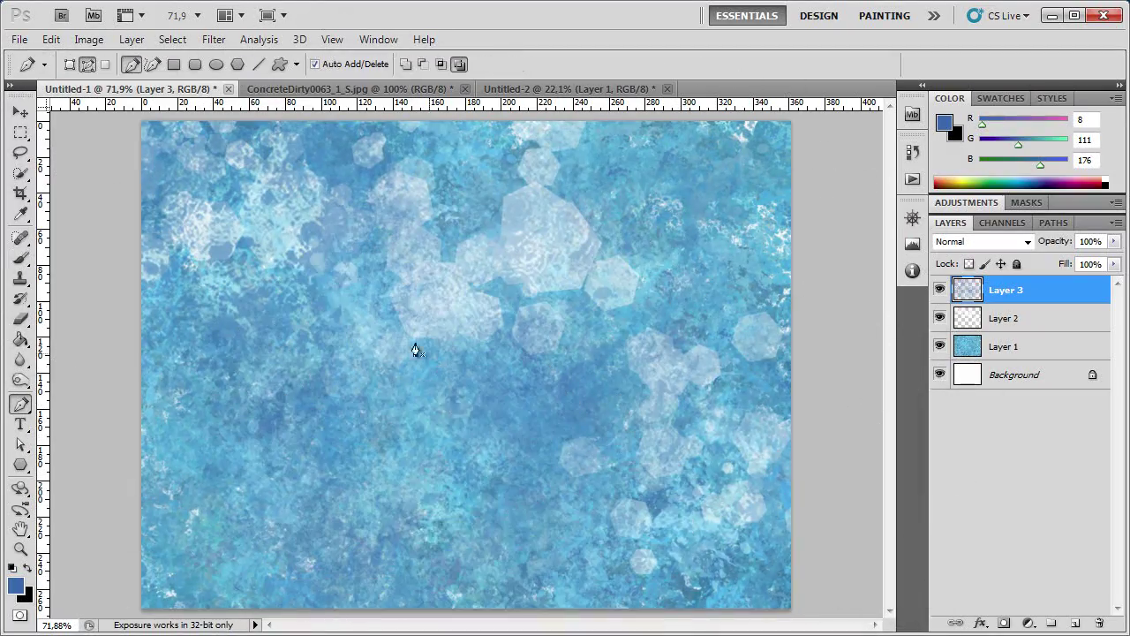
pyautogui.press('b')
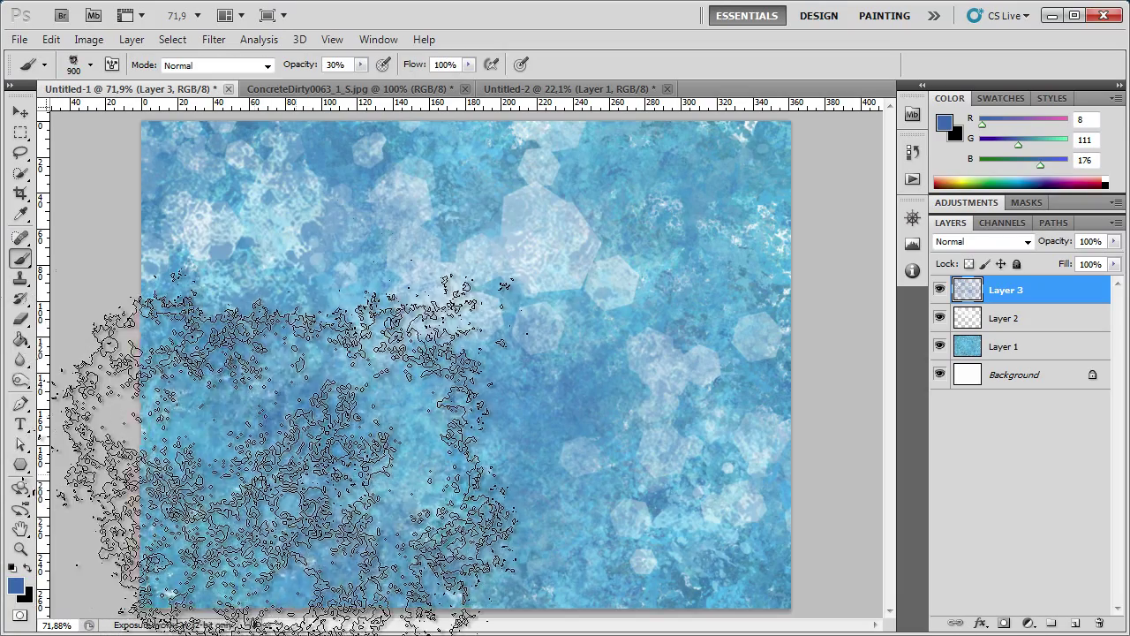
pyautogui.moveTo(313, 248)
pyautogui.mouseDown()
pyautogui.moveTo(530, 190)
pyautogui.moveTo(480, 127)
pyautogui.moveTo(429, 115)
pyautogui.moveTo(737, 229)
pyautogui.moveTo(742, 291)
pyautogui.moveTo(834, 518)
pyautogui.moveTo(796, 543)
pyautogui.mouseUp()
pyautogui.moveTo(186, 565)
pyautogui.mouseDown()
pyautogui.moveTo(265, 518)
pyautogui.moveTo(479, 480)
pyautogui.moveTo(517, 429)
pyautogui.moveTo(583, 538)
pyautogui.mouseUp()
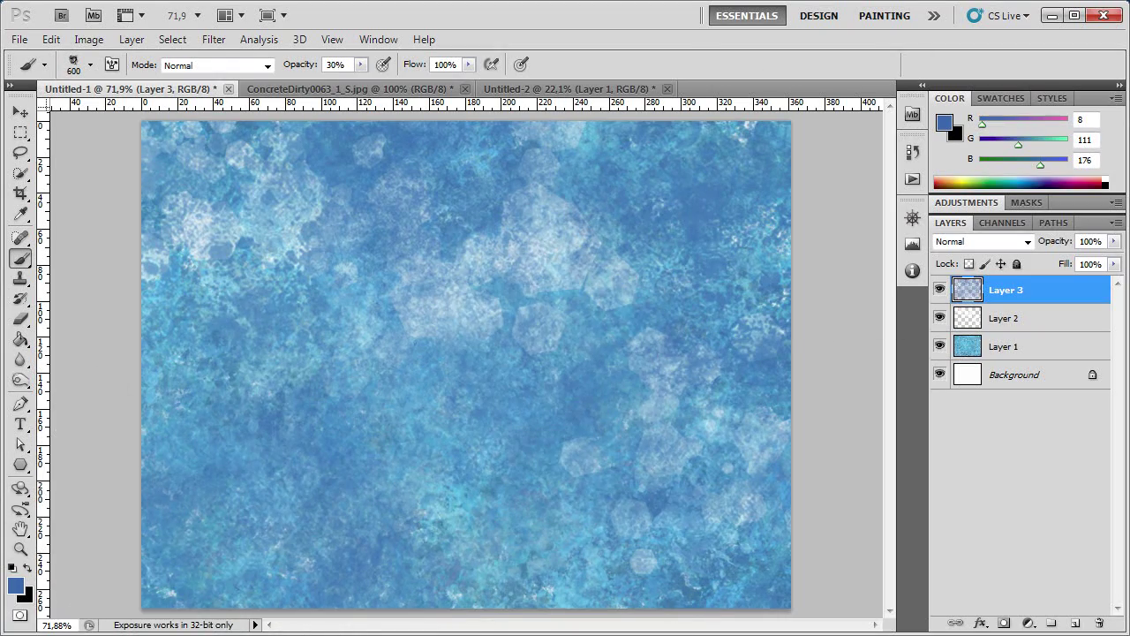
# - Choose light blue 25afe8 in the foreground colour picker
pyautogui.click(15, 588)
pyautogui.moveTo(720, 363); pyautogui.dragTo(717, 351)
pyautogui.click(657, 271)
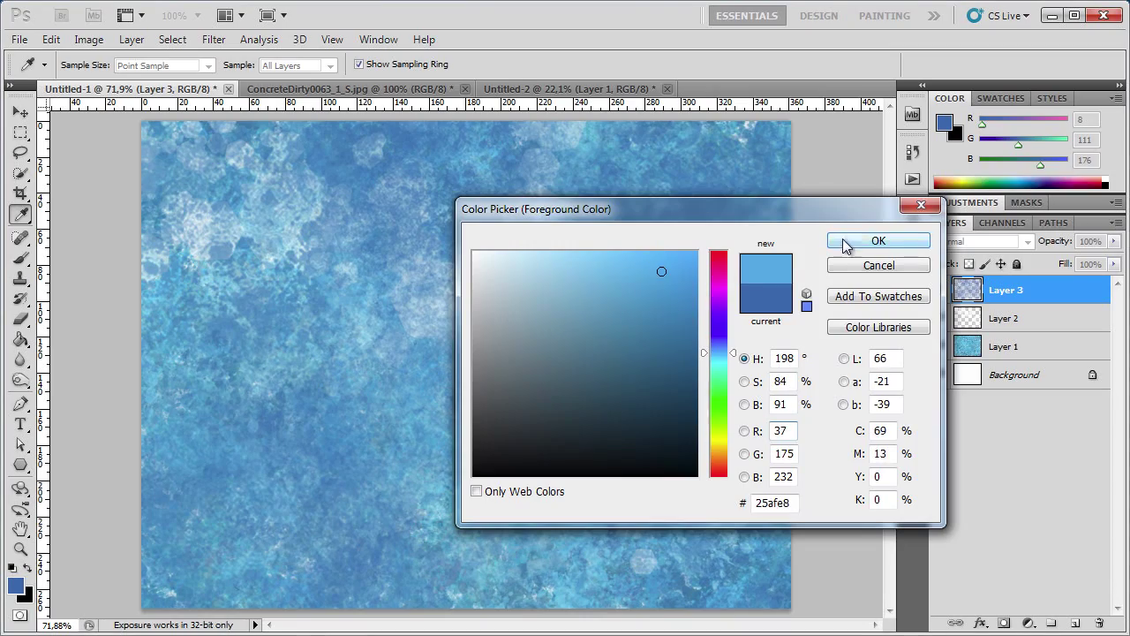
# - Accept the light blue, then change the foreground to dark navy 134277 (R19 G66 B119)
pyautogui.click(844, 246)
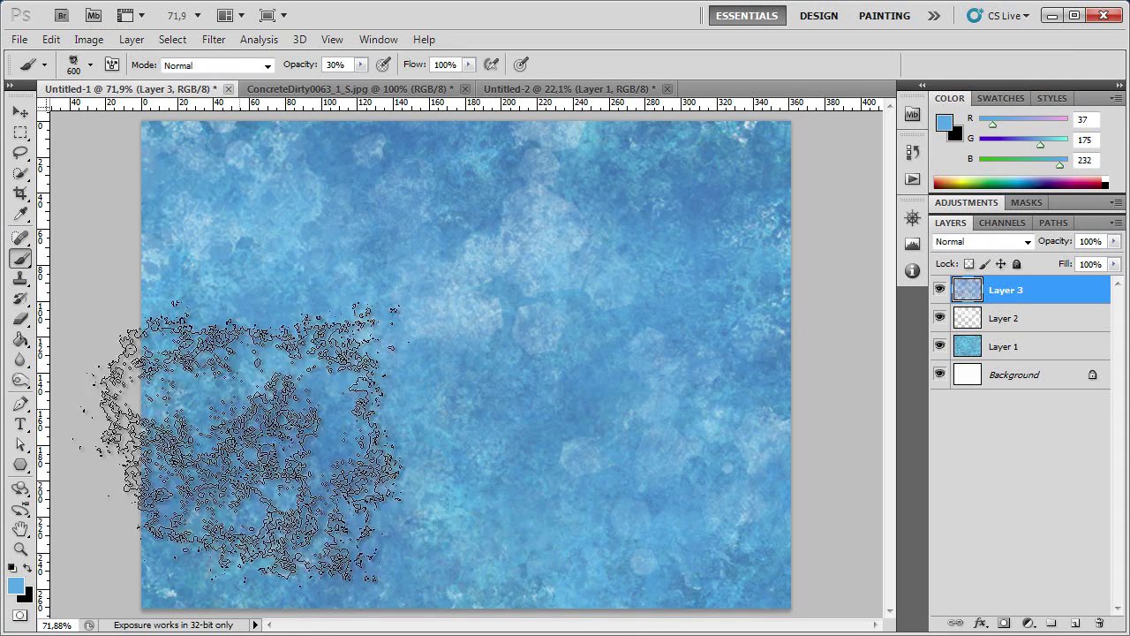
pyautogui.click(15, 585)
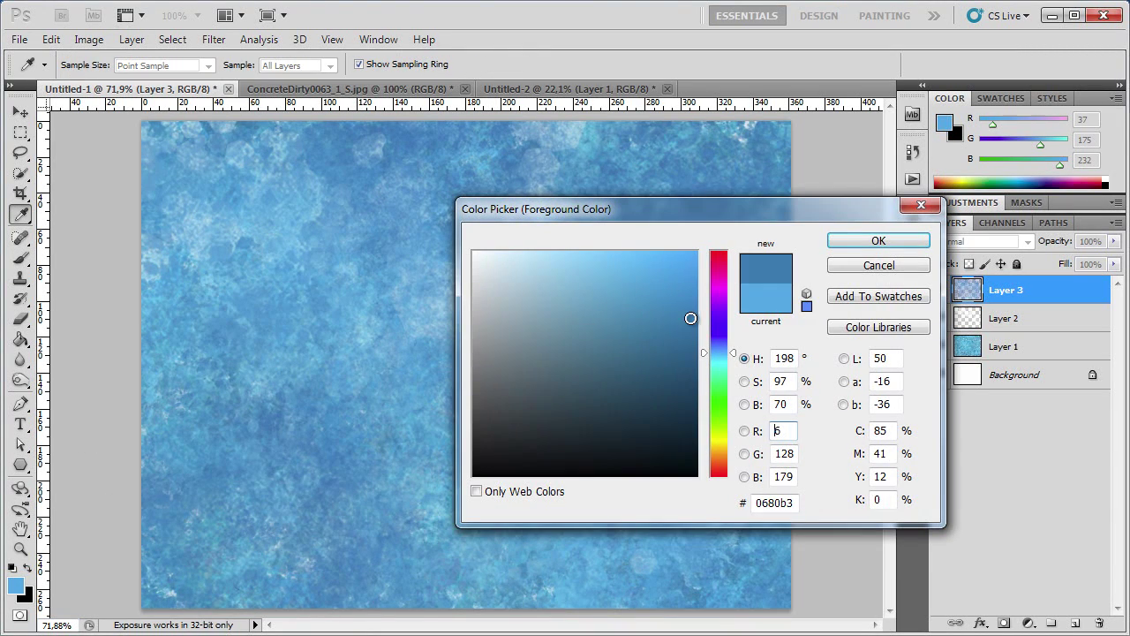
pyautogui.moveTo(720, 350); pyautogui.dragTo(720, 343)
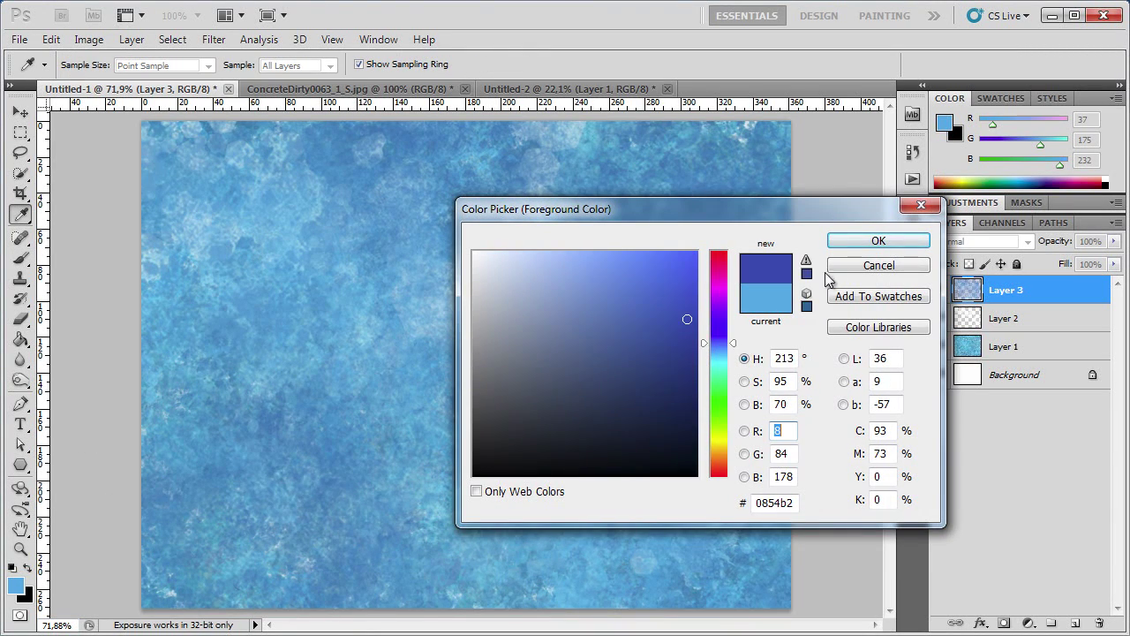
pyautogui.click(661, 374)
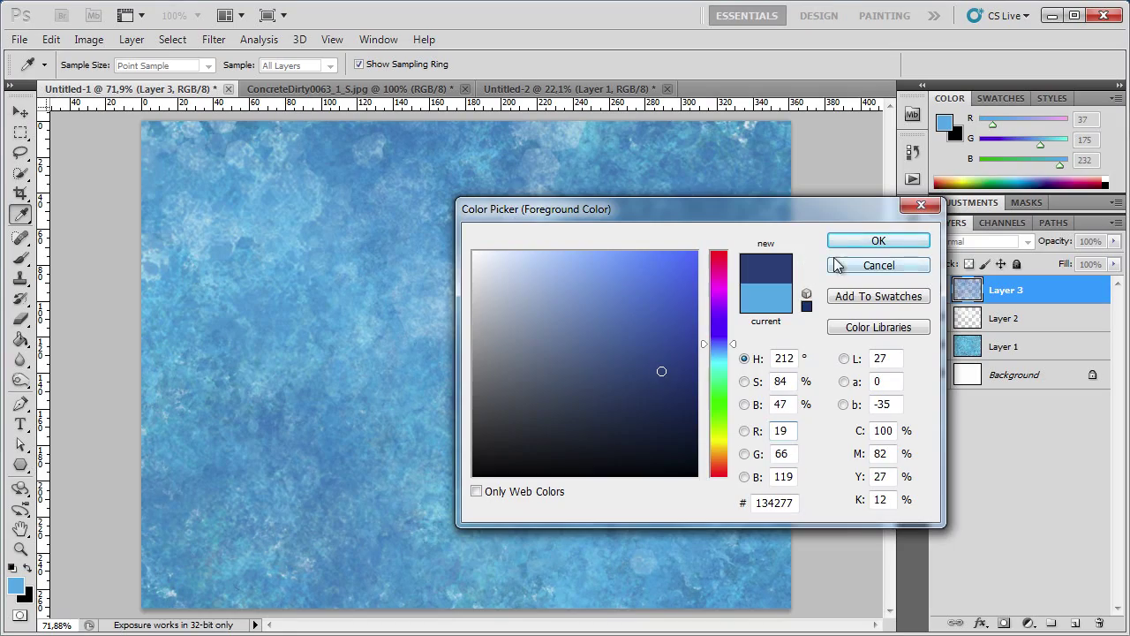
pyautogui.click(874, 241)
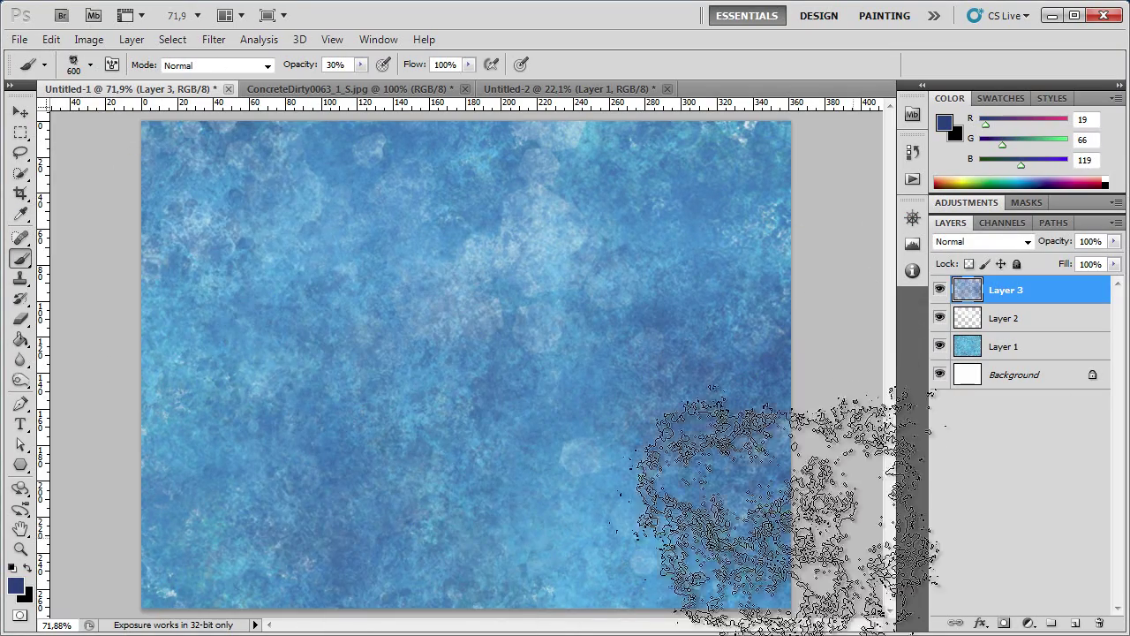
# - Enable Shape Dynamics and Scattering at 125 px and paint scattered navy dabs over the texture
pyautogui.click(112, 64)
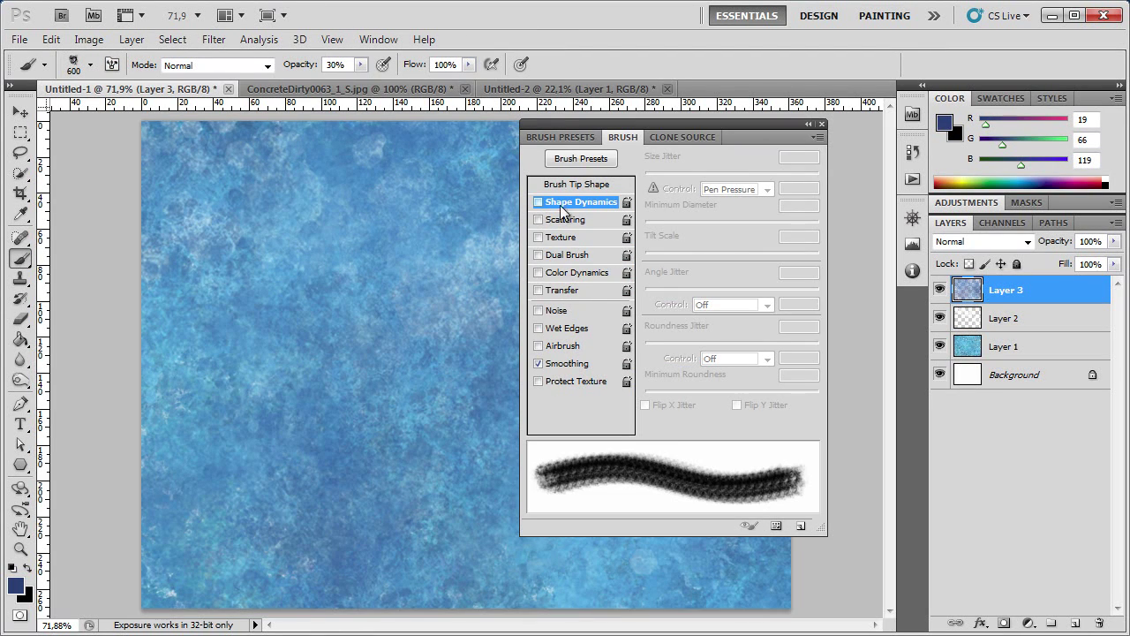
pyautogui.click(561, 205)
pyautogui.click(565, 219)
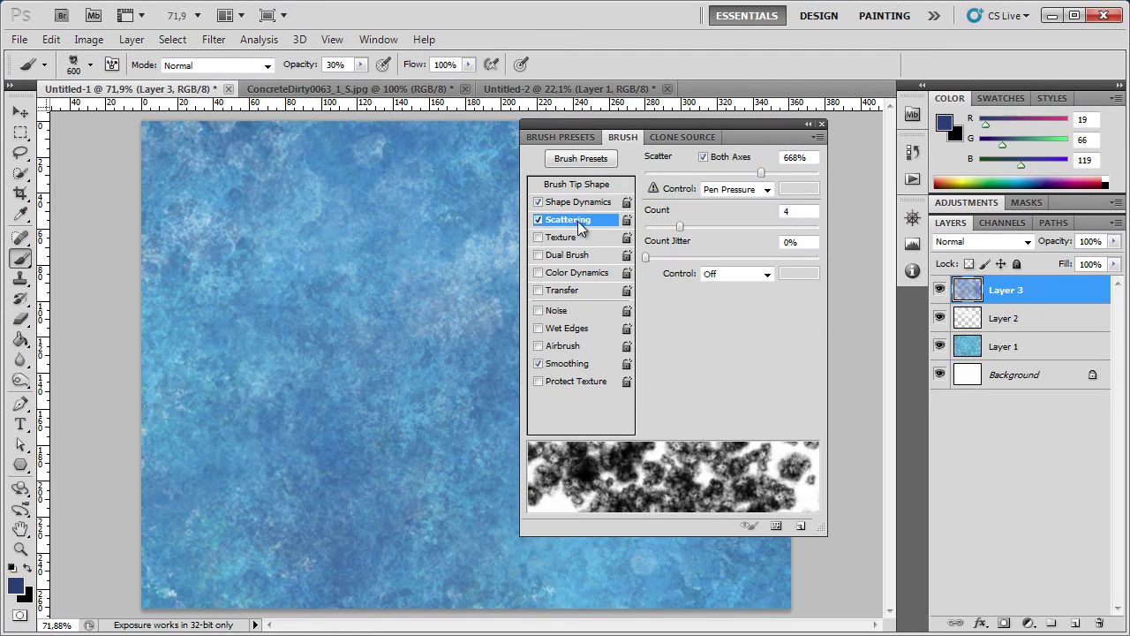
pyautogui.click(571, 290)
pyautogui.click(808, 123)
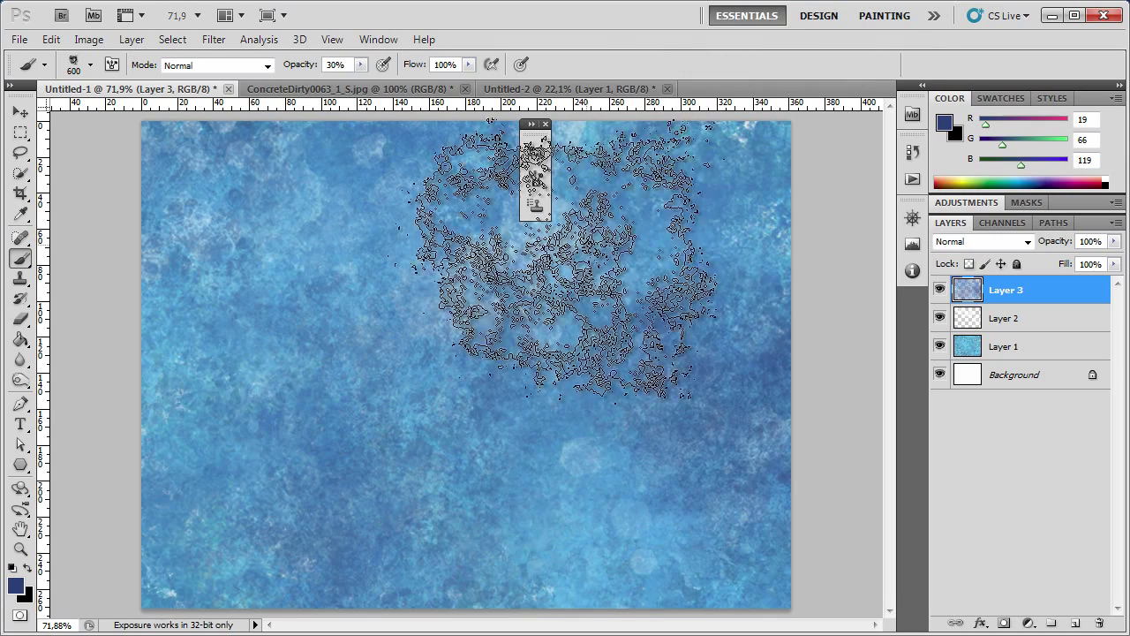
pyautogui.rightClick(590, 283)
pyautogui.press('Return')
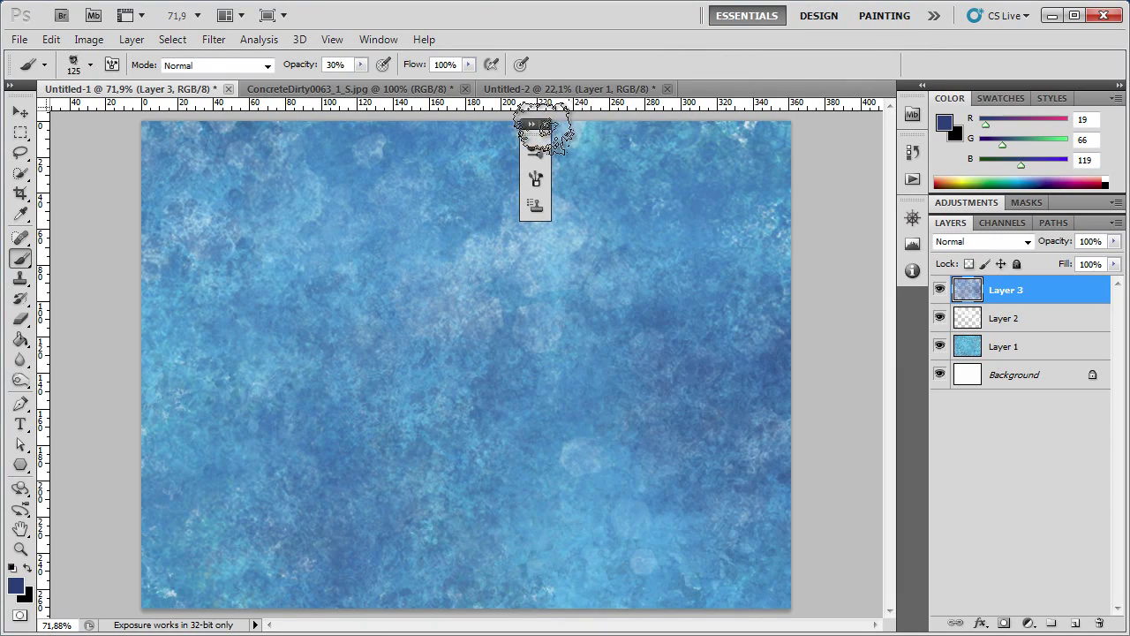
pyautogui.moveTo(179, 609); pyautogui.dragTo(235, 563)
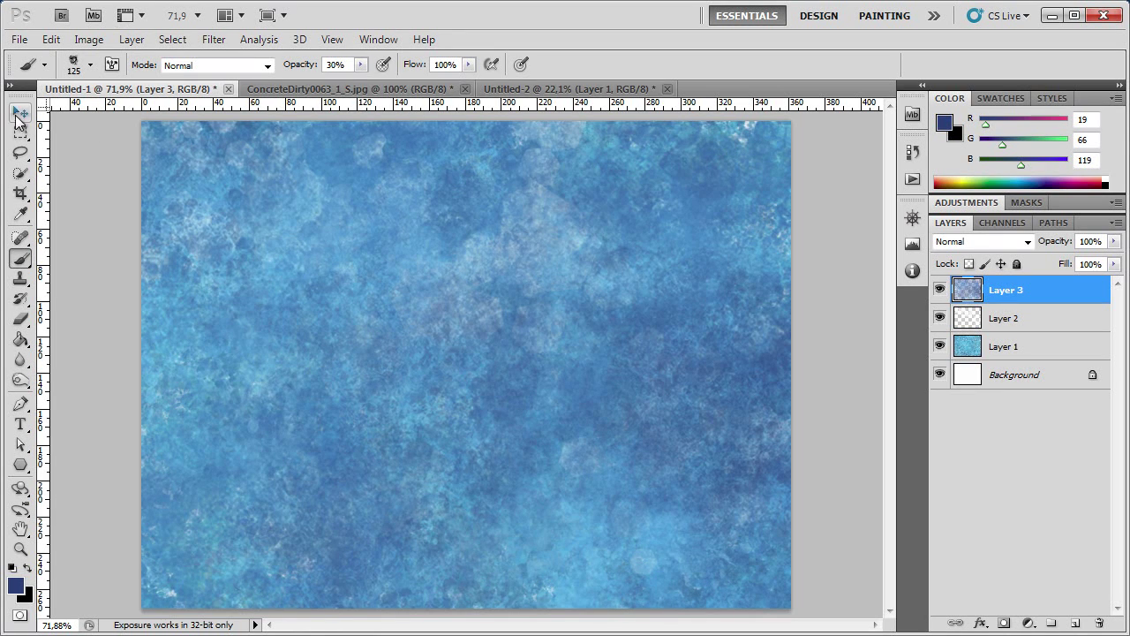
pyautogui.click(19, 114)
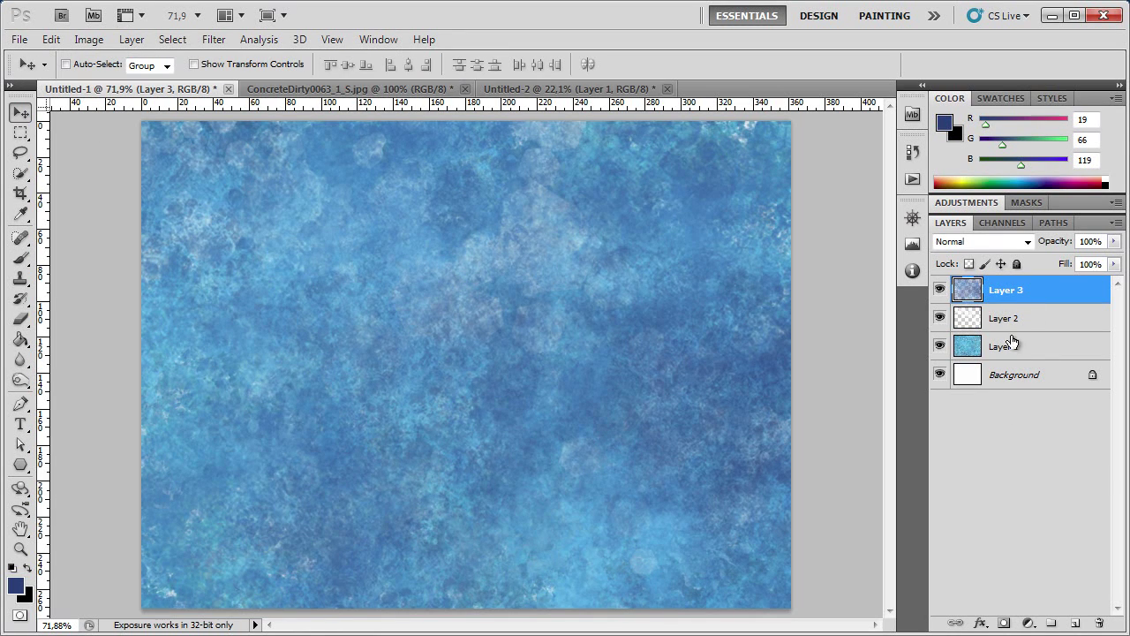
# - Merge Layers 1 through 3 into a single Layer 3
pyautogui.keyDown('shift'); pyautogui.click(1013, 345); pyautogui.keyUp('shift')
pyautogui.rightClick(1027, 346)
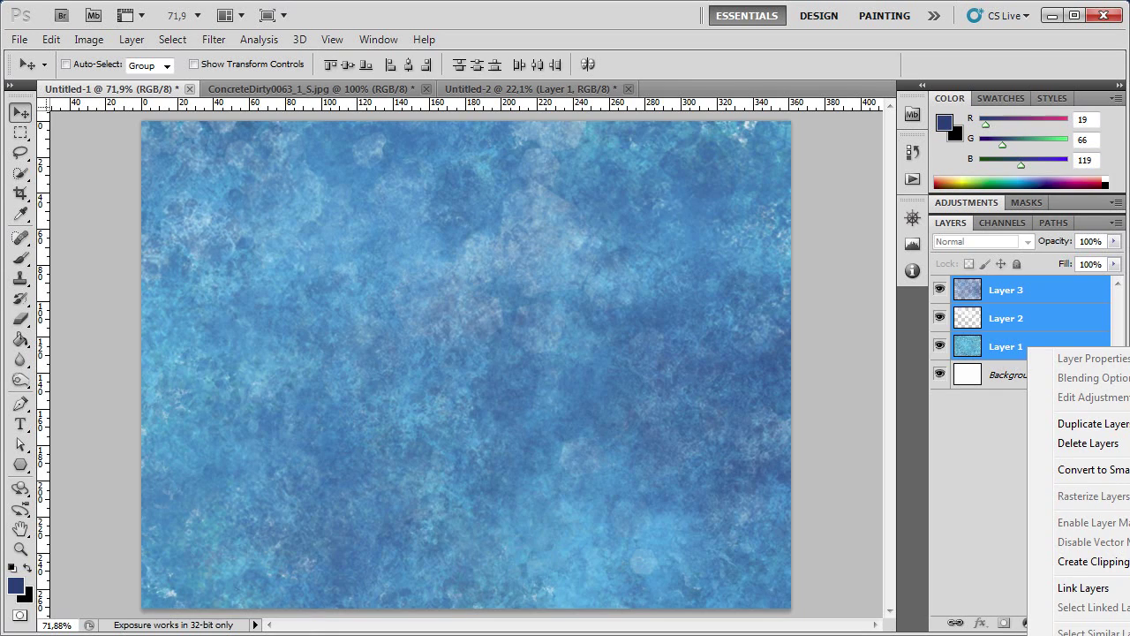
pyautogui.hotkey('ctrl', 'e')
# - Apply Levels 65 / 0.91 / 227 to deepen the blue texture's contrast
pyautogui.click(88, 39)
pyautogui.moveTo(115, 83)
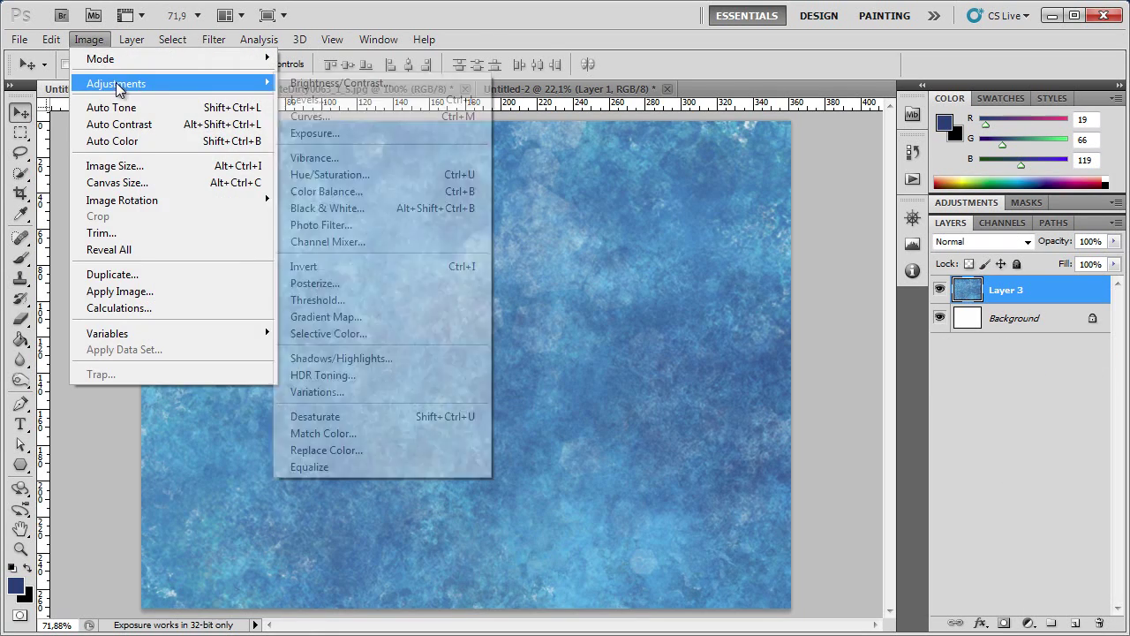
pyautogui.click(336, 100)
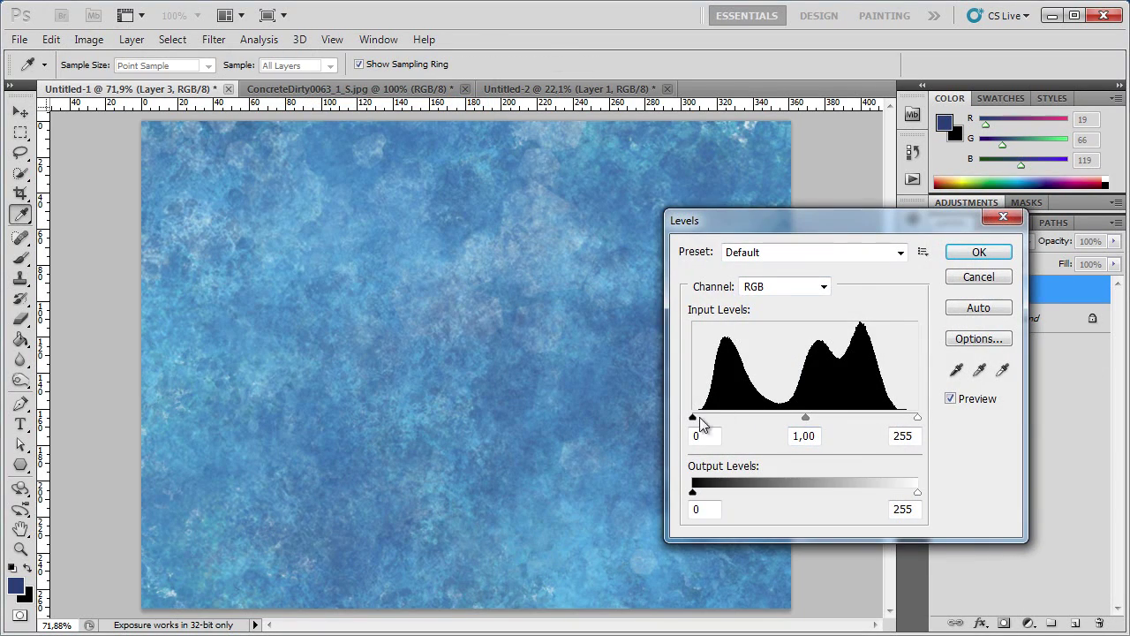
pyautogui.moveTo(756, 220); pyautogui.dragTo(705, 215)
pyautogui.moveTo(644, 420); pyautogui.dragTo(684, 418)
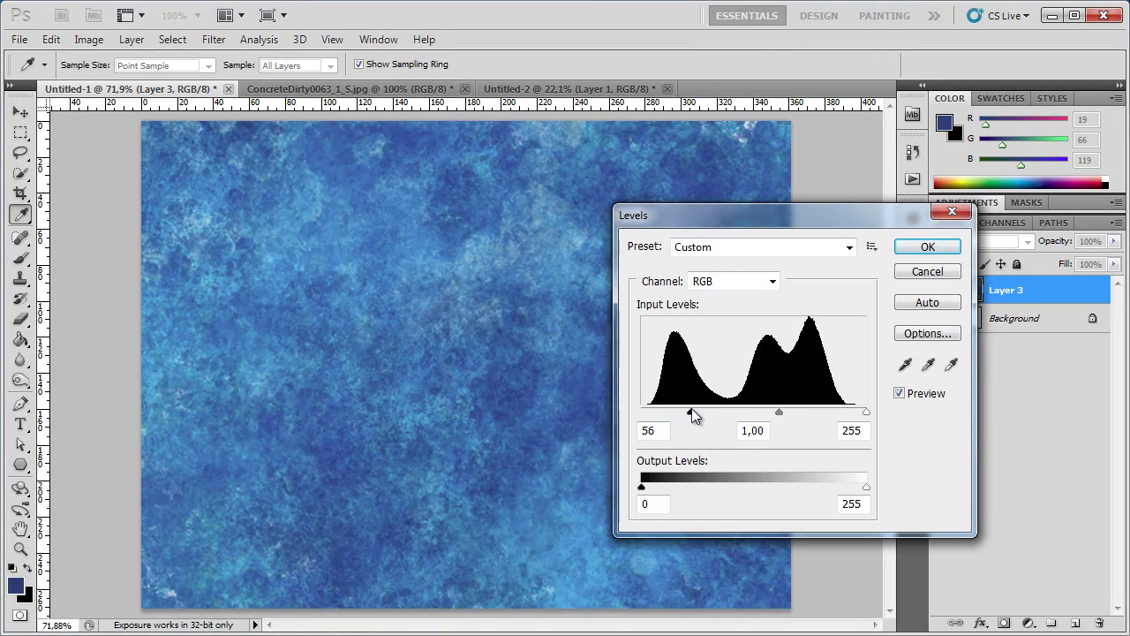
pyautogui.moveTo(784, 413); pyautogui.dragTo(787, 413)
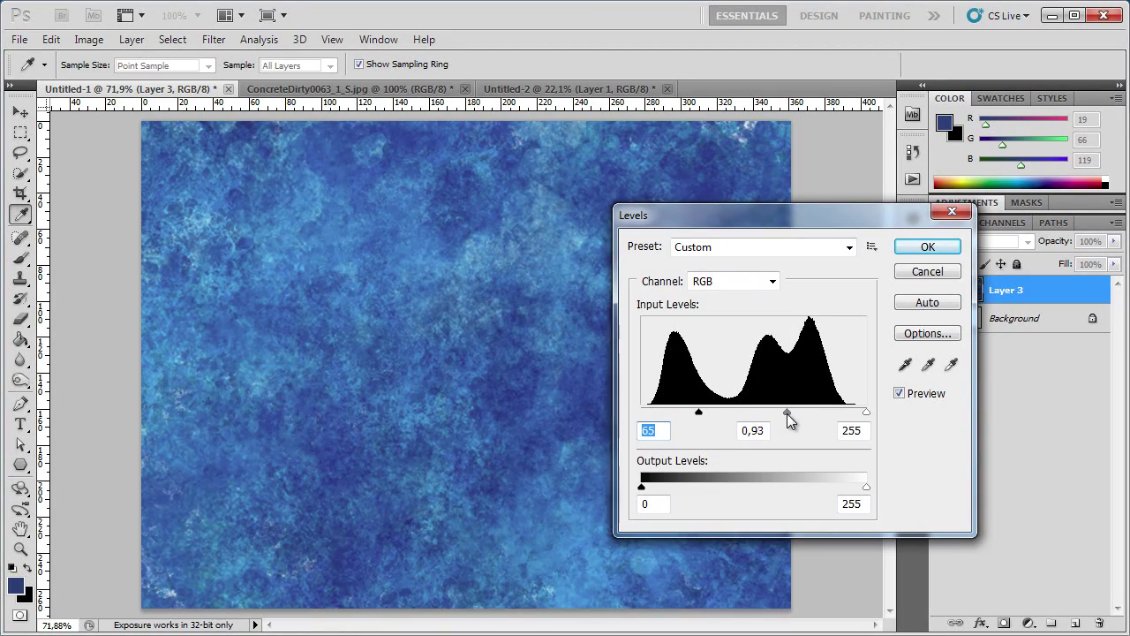
pyautogui.moveTo(864, 413); pyautogui.dragTo(836, 413)
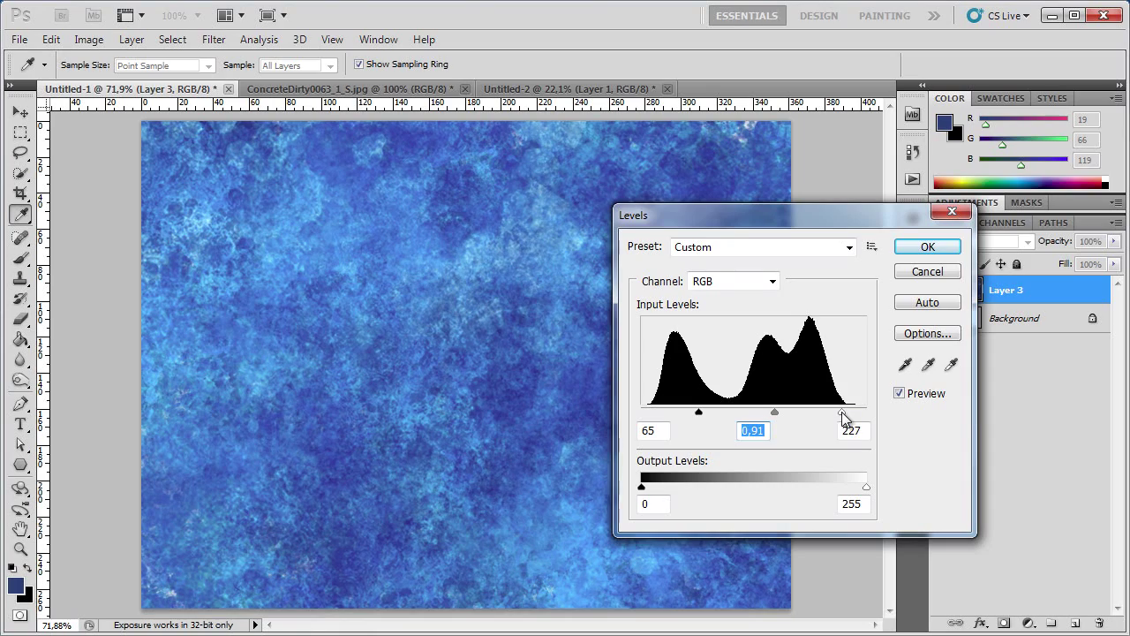
pyautogui.click(914, 252)
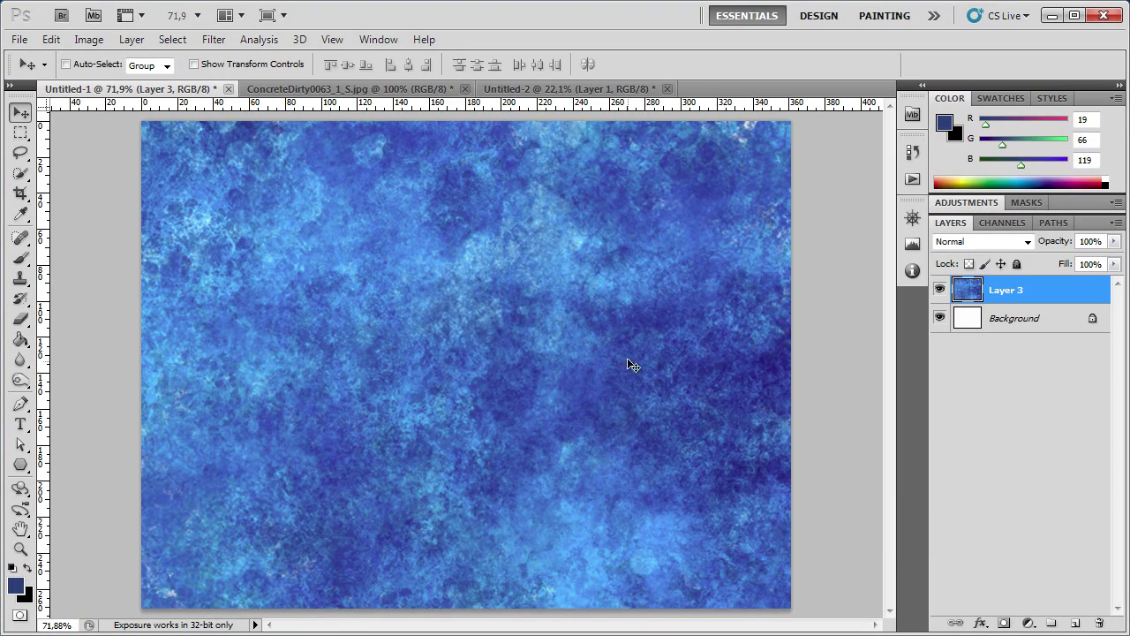
# - Inspect the texture at actual pixels, then fit the image back on screen
pyautogui.press('z')
pyautogui.click(453, 305)
pyautogui.click(494, 381)
pyautogui.rightClick(493, 372)
pyautogui.click(526, 405)
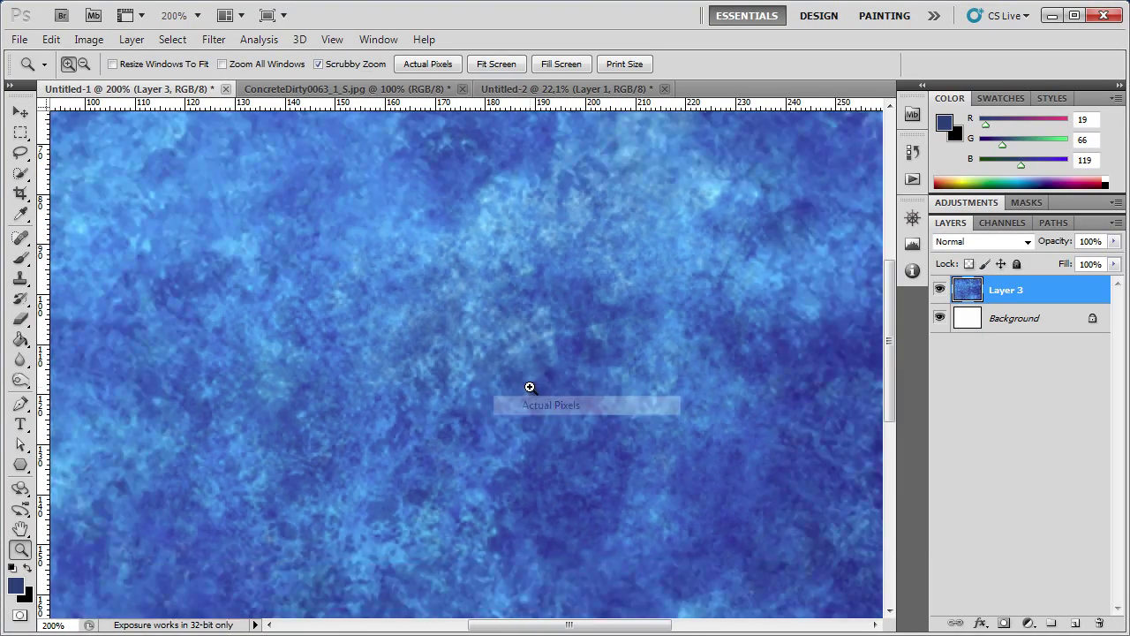
pyautogui.rightClick(450, 324)
pyautogui.click(467, 335)
# - Sharpen the merged Layer 3 texture with Smart Sharpen at 63% amount, 6.6 px radius
pyautogui.press('v')
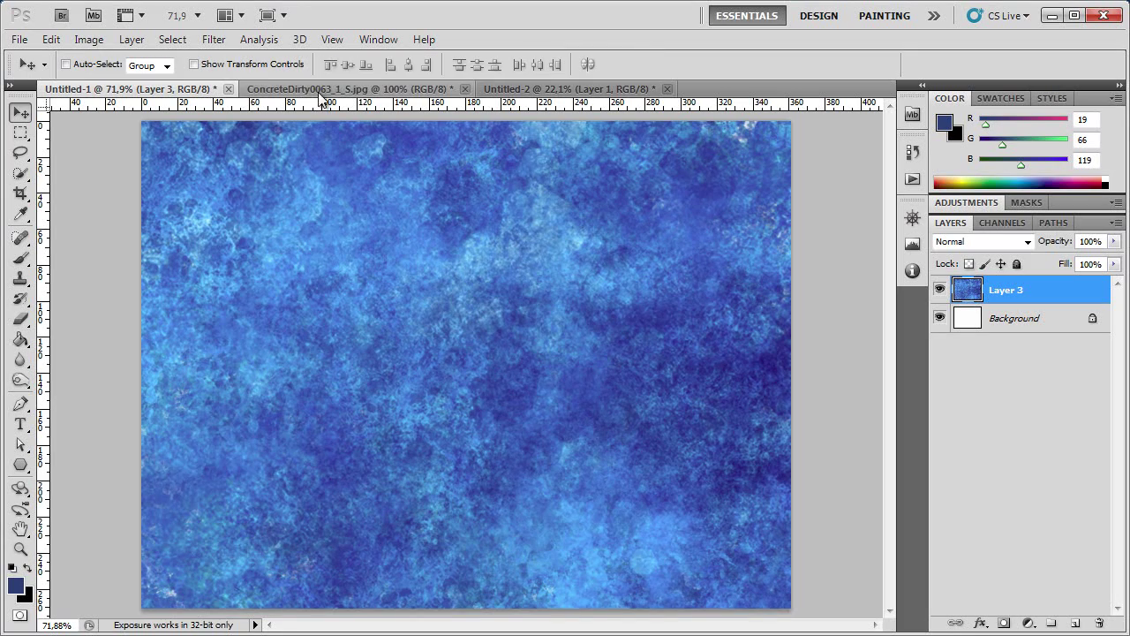
pyautogui.click(223, 38)
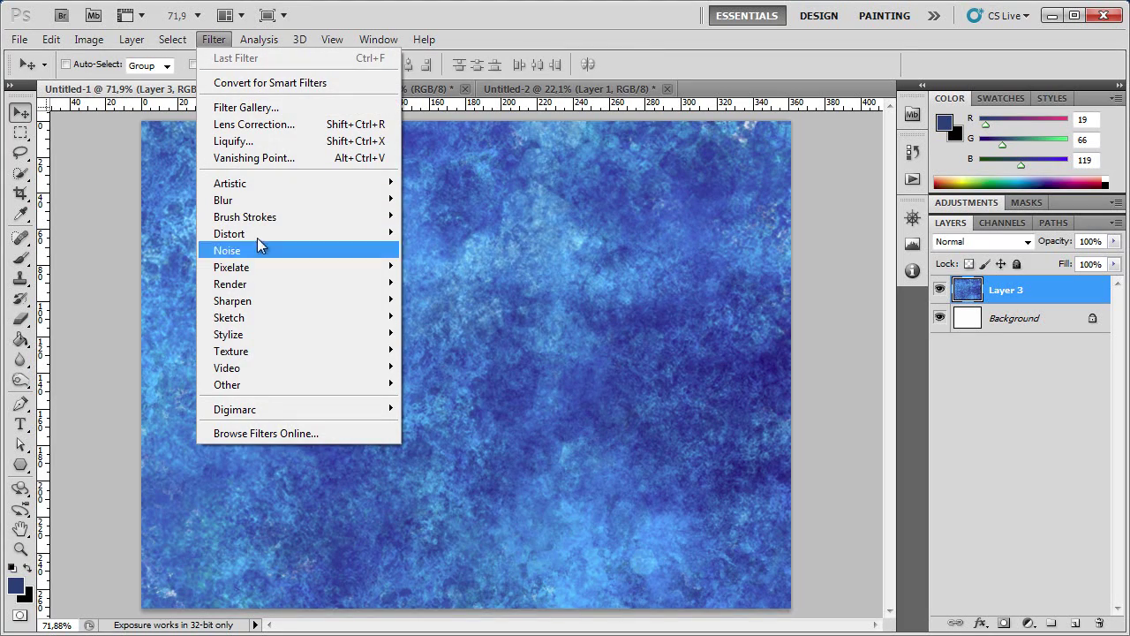
pyautogui.moveTo(232, 300)
pyautogui.click(441, 350)
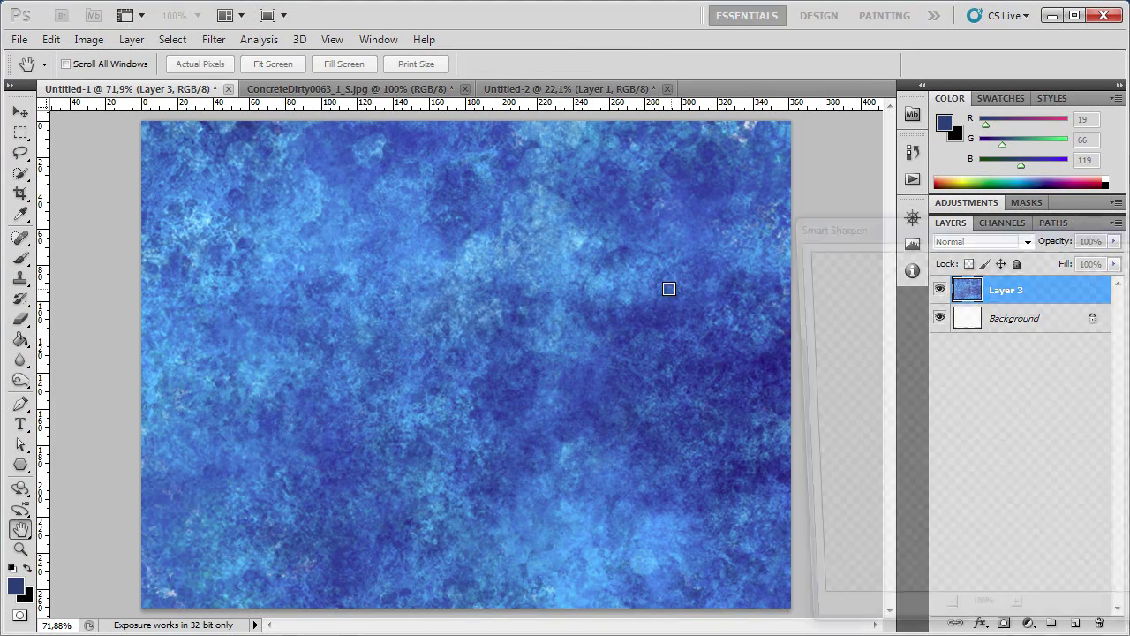
pyautogui.moveTo(886, 227); pyautogui.dragTo(562, 143)
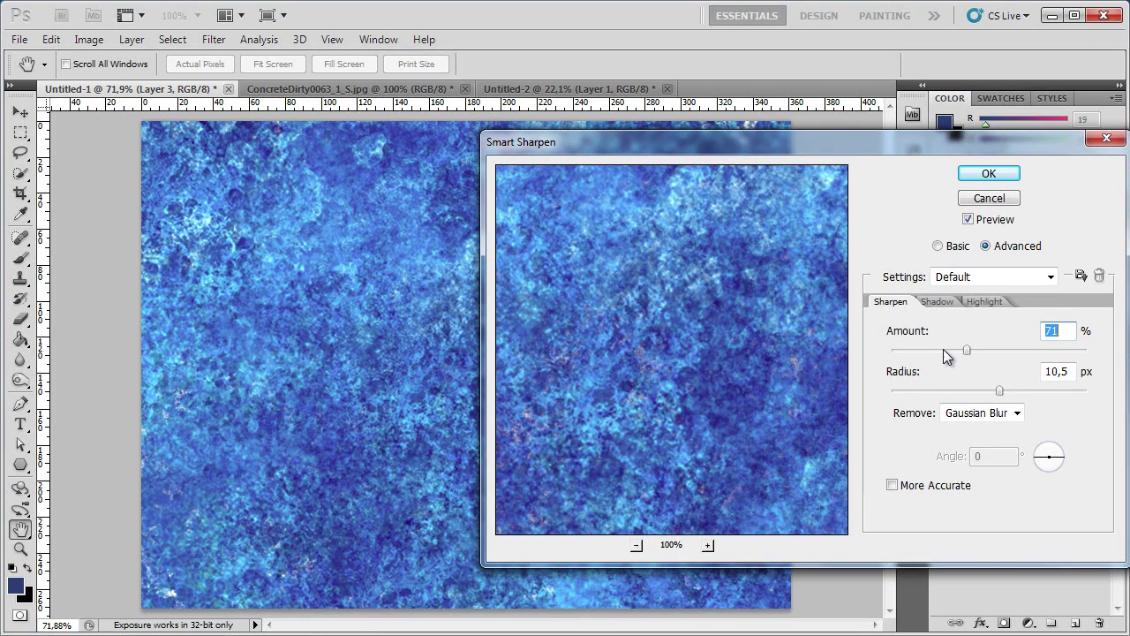
pyautogui.moveTo(966, 391); pyautogui.dragTo(981, 391)
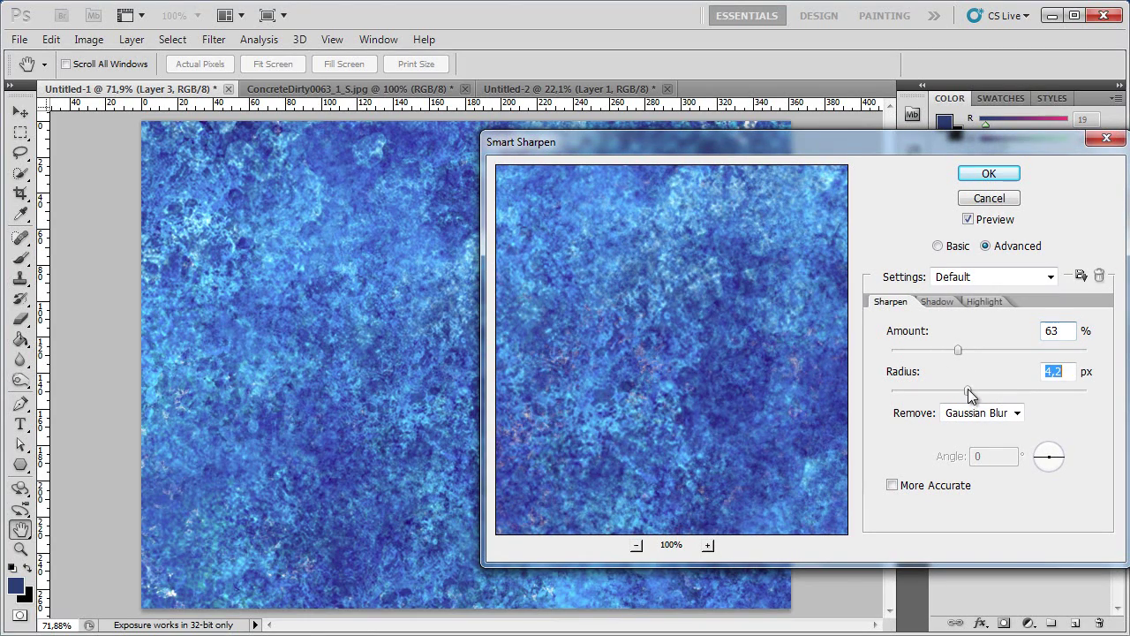
pyautogui.moveTo(693, 306)
pyautogui.mouseDown()
pyautogui.moveTo(701, 321)
pyautogui.moveTo(662, 362)
pyautogui.moveTo(700, 357)
pyautogui.mouseUp()
pyautogui.moveTo(698, 332); pyautogui.dragTo(686, 345)
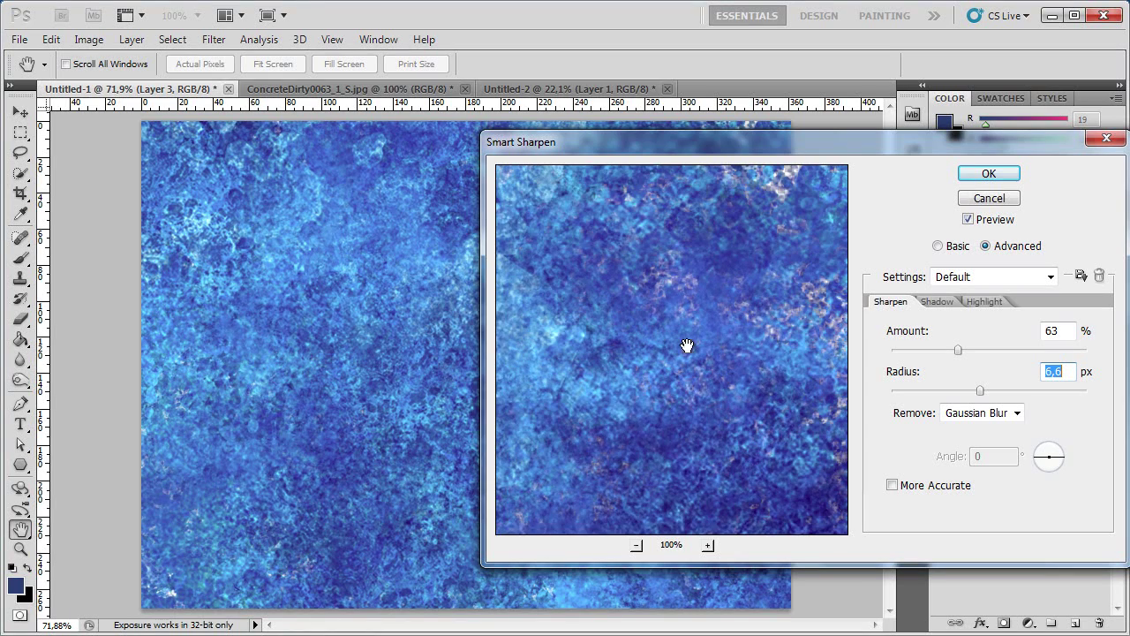
pyautogui.click(972, 176)
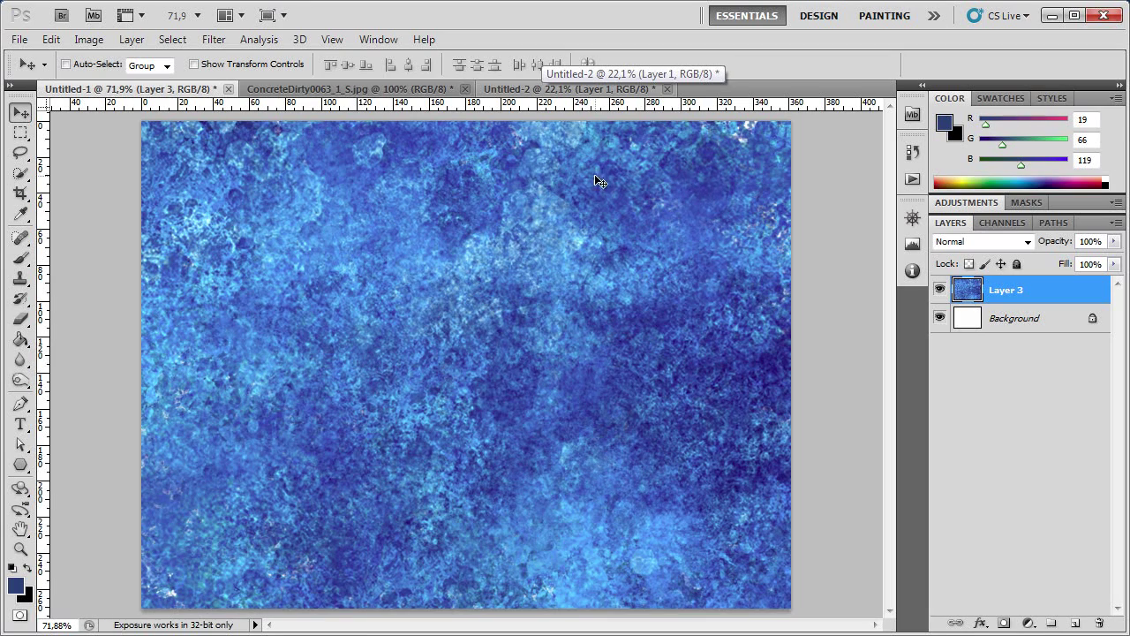
# - Desaturate the concrete texture and boost its contrast with Levels (black input 76, white input 165)
pyautogui.click(88, 38)
pyautogui.moveTo(116, 83)
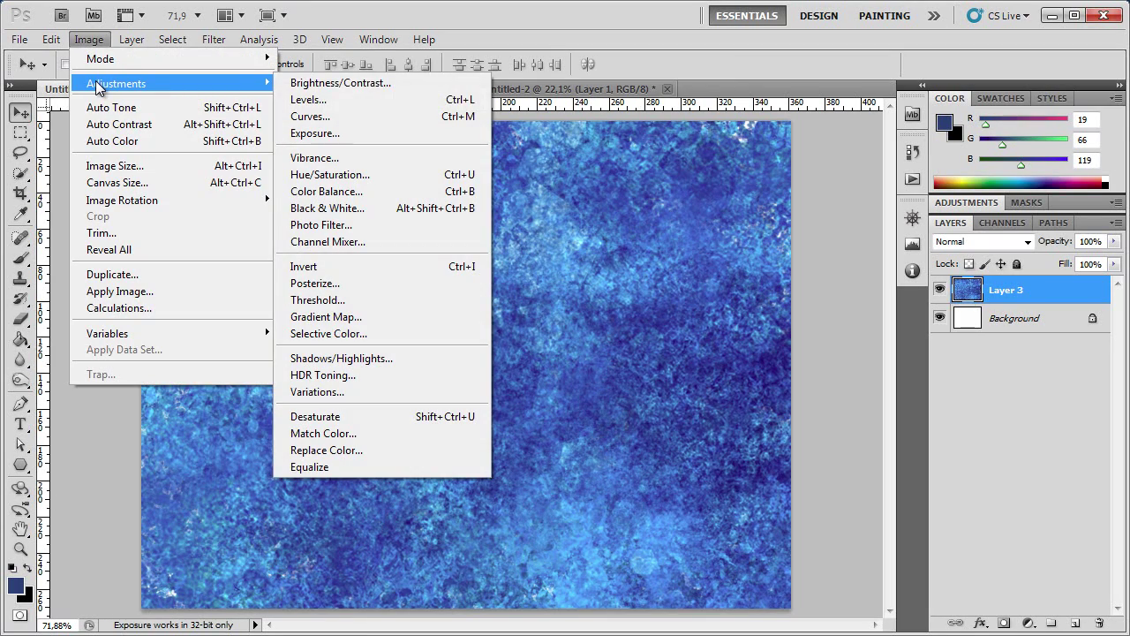
pyautogui.click(343, 417)
pyautogui.click(92, 39)
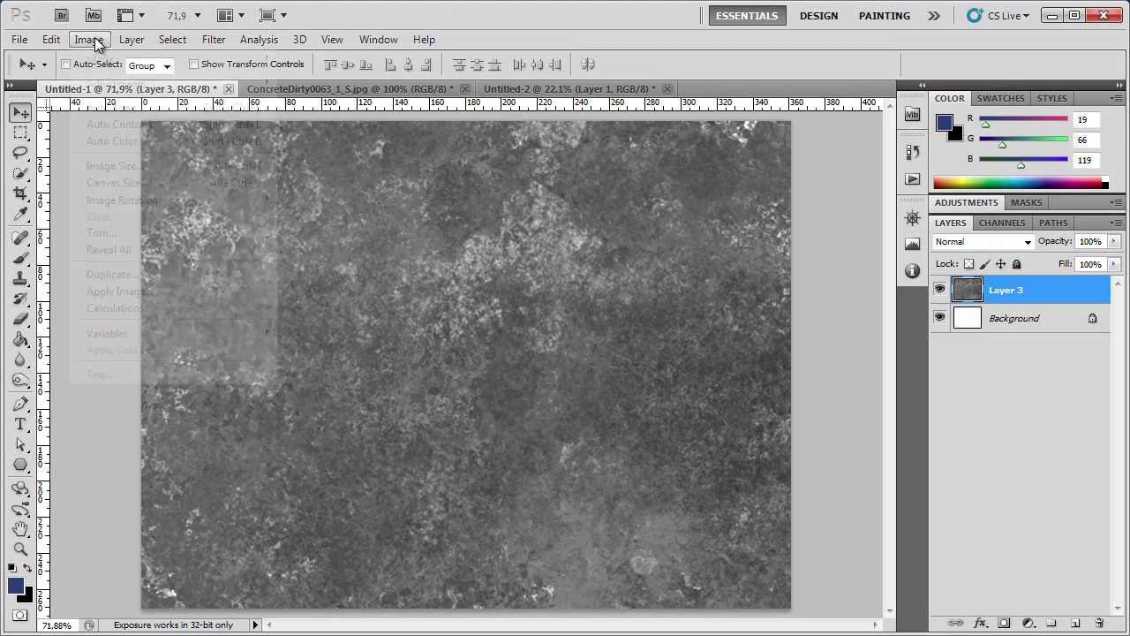
pyautogui.click(345, 104)
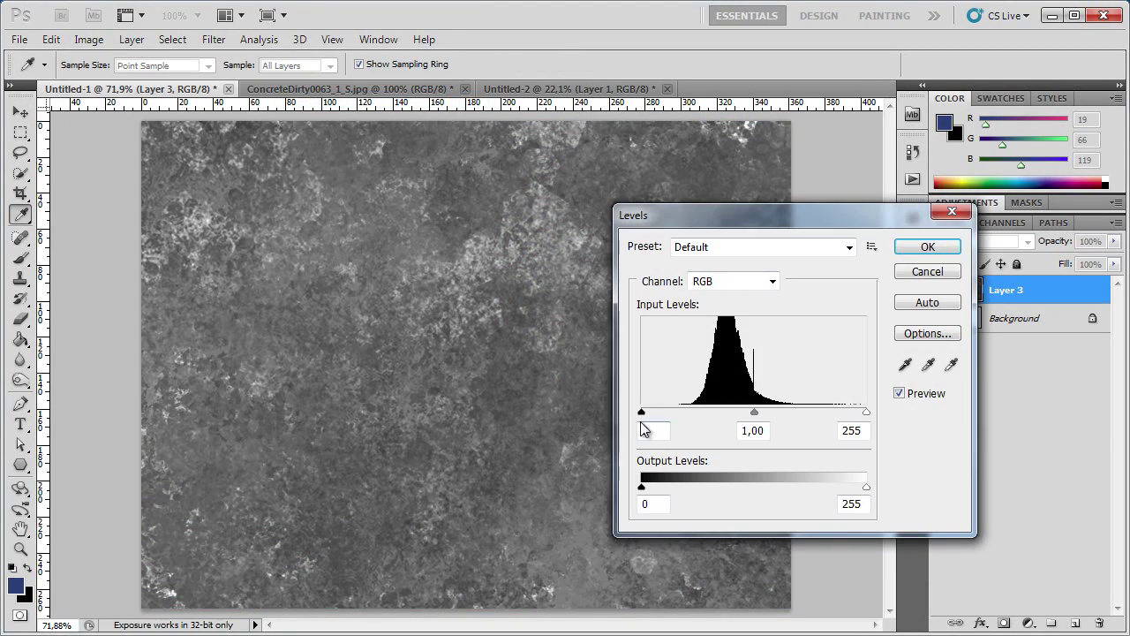
pyautogui.moveTo(692, 417); pyautogui.dragTo(709, 413)
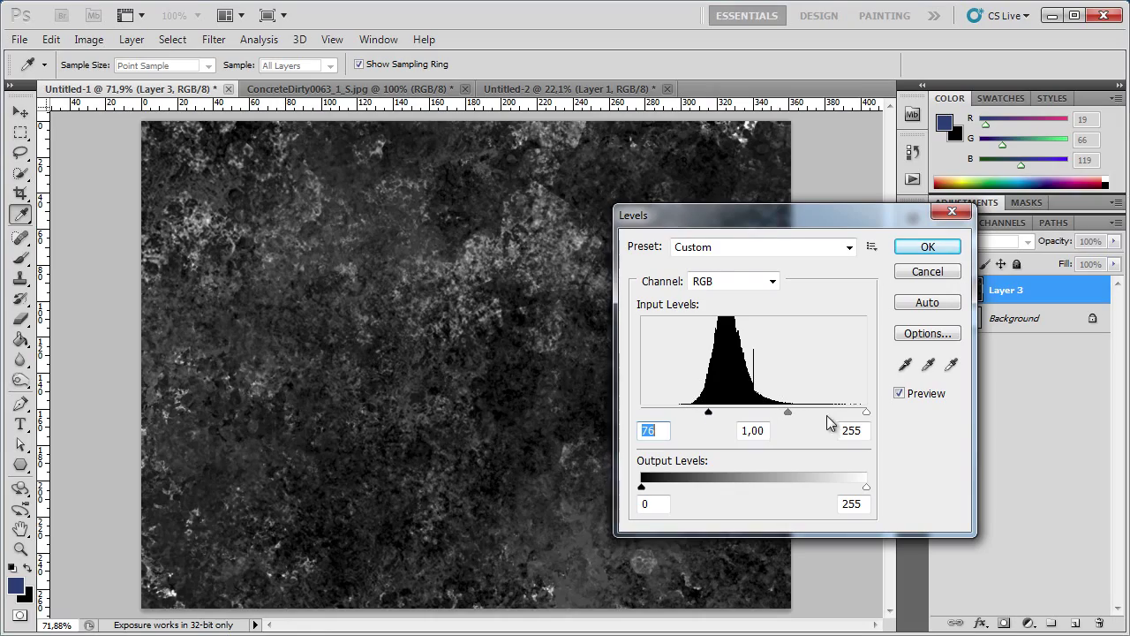
pyautogui.moveTo(865, 418); pyautogui.dragTo(757, 412)
pyautogui.press('Return')
pyautogui.press('v')
pyautogui.press('l')
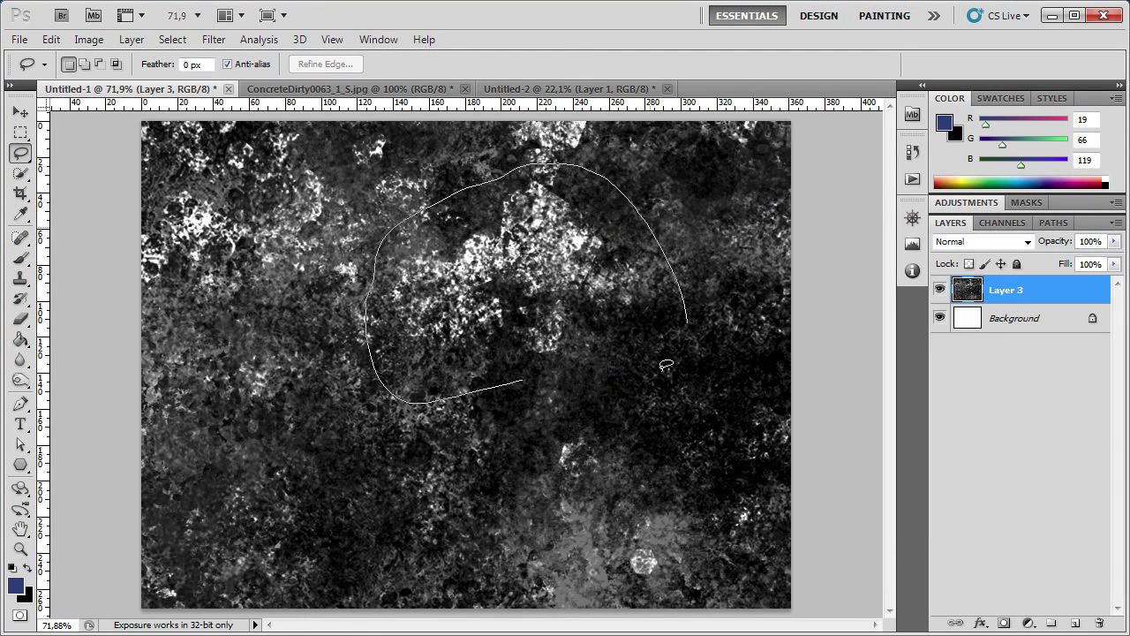
# - Drag the lassoed concrete patch into Untitled-2 and delete Layer 1
pyautogui.press('v')
pyautogui.moveTo(505, 171)
pyautogui.mouseDown()
pyautogui.moveTo(513, 94)
pyautogui.moveTo(468, 336)
pyautogui.mouseUp()
pyautogui.click(975, 333)
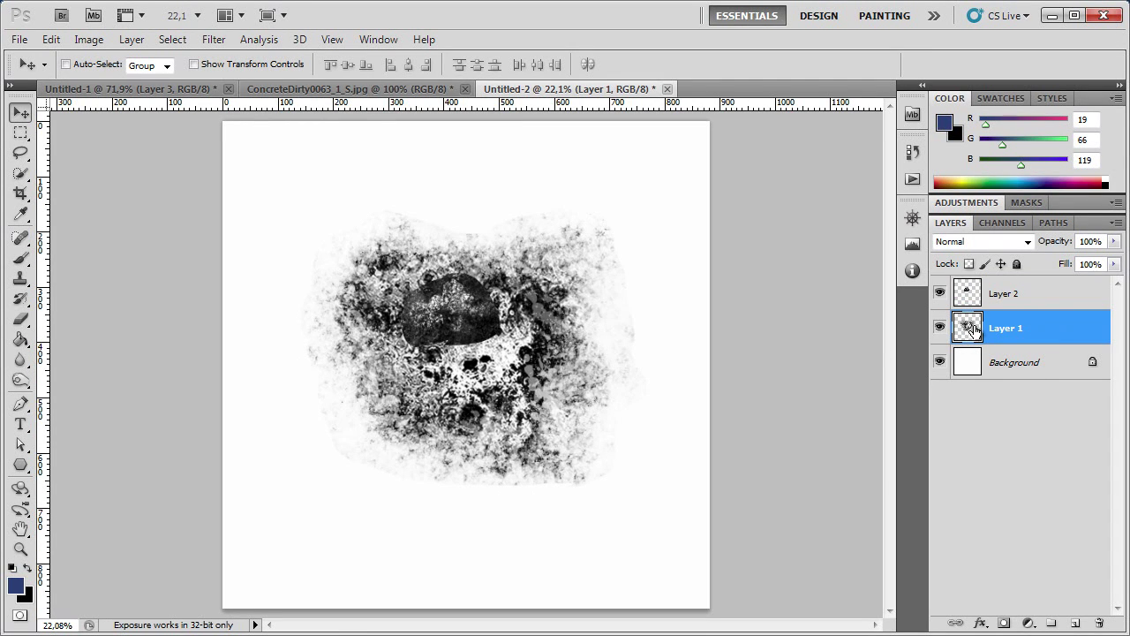
pyautogui.click(1100, 624)
pyautogui.click(1003, 293)
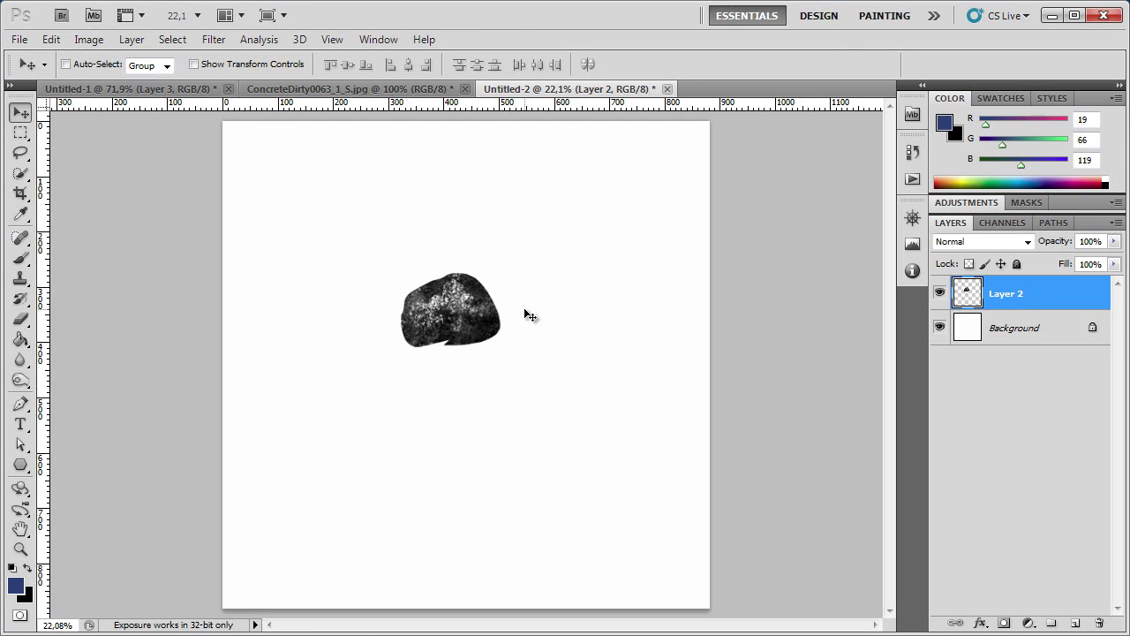
# - Free Transform Layer 2 to scale the stone patch up and reposition it
pyautogui.hotkey('ctrl', 't')
pyautogui.moveTo(509, 356); pyautogui.dragTo(623, 487)
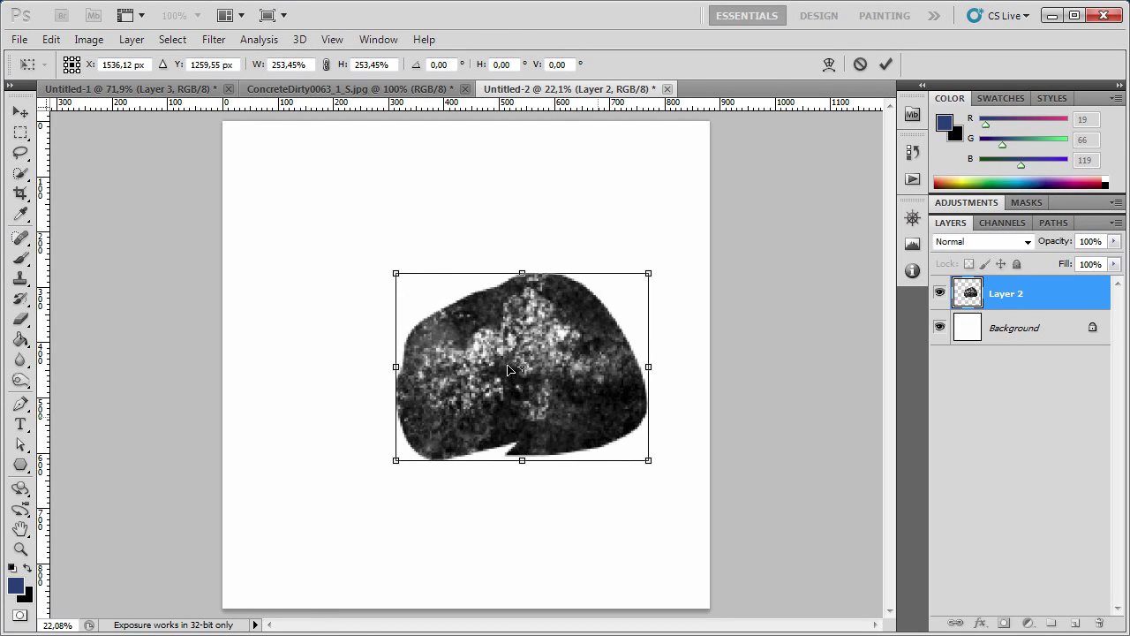
pyautogui.moveTo(547, 371); pyautogui.dragTo(454, 318)
pyautogui.moveTo(565, 223); pyautogui.dragTo(618, 176)
pyautogui.moveTo(459, 291)
pyautogui.mouseDown()
pyautogui.moveTo(459, 335)
pyautogui.moveTo(520, 354)
pyautogui.mouseUp()
pyautogui.press('Return')
# - Erase the patch's left and bottom edges at 100%, 40% and lower opacities
pyautogui.press('e')
pyautogui.moveTo(371, 265)
pyautogui.mouseDown()
pyautogui.moveTo(508, 216)
pyautogui.moveTo(480, 202)
pyautogui.moveTo(656, 404)
pyautogui.mouseUp()
pyautogui.press('0')
pyautogui.moveTo(502, 464)
pyautogui.mouseDown()
pyautogui.moveTo(447, 467)
pyautogui.moveTo(542, 485)
pyautogui.moveTo(398, 450)
pyautogui.moveTo(346, 464)
pyautogui.moveTo(305, 442)
pyautogui.mouseUp()
pyautogui.press('4')
pyautogui.moveTo(353, 404)
pyautogui.mouseDown()
pyautogui.moveTo(375, 433)
pyautogui.moveTo(335, 437)
pyautogui.moveTo(524, 449)
pyautogui.moveTo(441, 424)
pyautogui.moveTo(410, 441)
pyautogui.moveTo(309, 424)
pyautogui.moveTo(345, 273)
pyautogui.moveTo(344, 296)
pyautogui.moveTo(362, 265)
pyautogui.moveTo(304, 442)
pyautogui.moveTo(269, 389)
pyautogui.moveTo(331, 278)
pyautogui.moveTo(388, 402)
pyautogui.moveTo(459, 367)
pyautogui.moveTo(494, 442)
pyautogui.moveTo(424, 397)
pyautogui.moveTo(371, 437)
pyautogui.moveTo(292, 336)
pyautogui.moveTo(371, 327)
pyautogui.moveTo(353, 336)
pyautogui.moveTo(317, 283)
pyautogui.moveTo(345, 295)
pyautogui.mouseUp()
pyautogui.press('7')
pyautogui.press('3')
pyautogui.press('2')
# - With a smaller eraser tip at 20–40% opacity, fade the patch's upper-left edge and top
pyautogui.press('[')
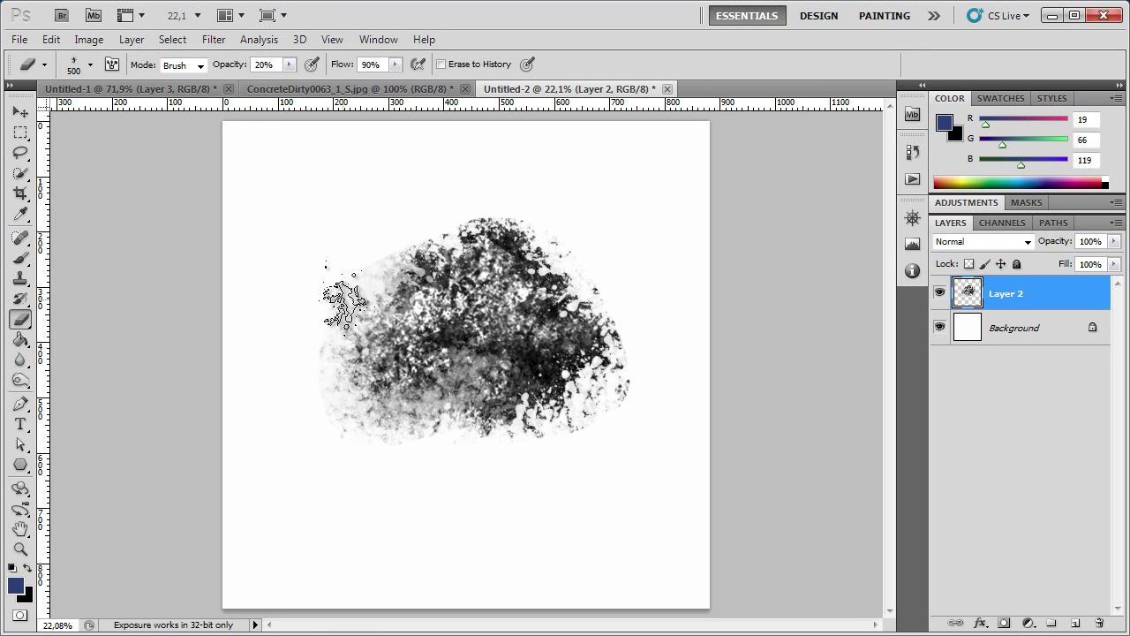
pyautogui.moveTo(307, 349)
pyautogui.mouseDown()
pyautogui.moveTo(394, 284)
pyautogui.moveTo(407, 260)
pyautogui.moveTo(410, 284)
pyautogui.moveTo(341, 309)
pyautogui.mouseUp()
pyautogui.moveTo(401, 282); pyautogui.dragTo(463, 225)
pyautogui.moveTo(540, 236); pyautogui.dragTo(545, 240)
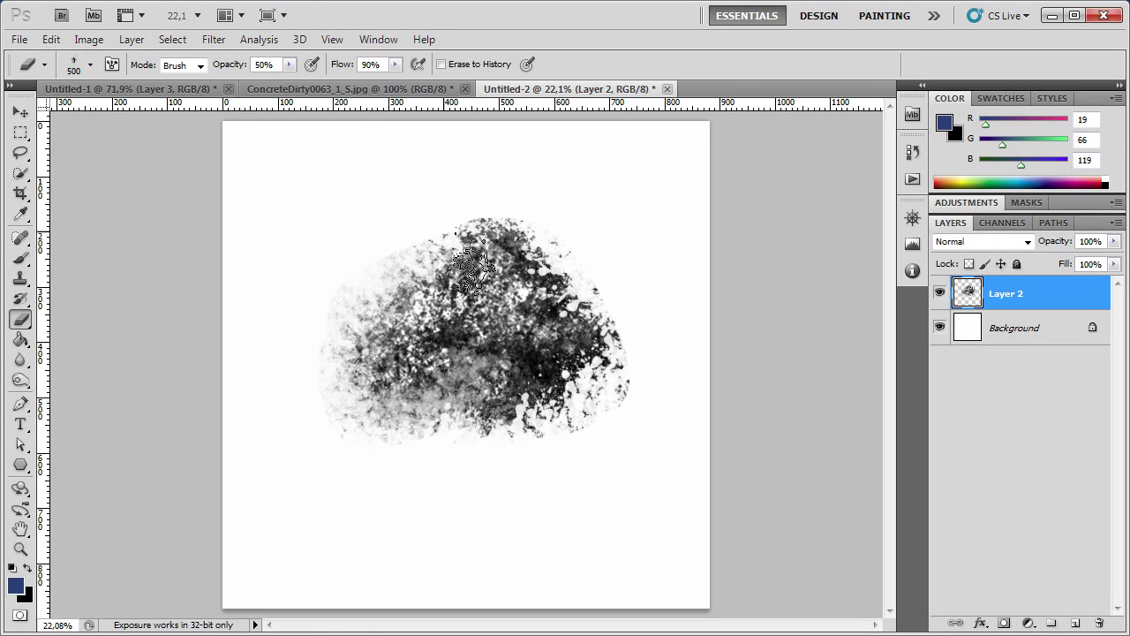
pyautogui.moveTo(474, 256)
pyautogui.mouseDown()
pyautogui.moveTo(545, 241)
pyautogui.moveTo(576, 254)
pyautogui.moveTo(554, 297)
pyautogui.moveTo(531, 284)
pyautogui.moveTo(565, 362)
pyautogui.moveTo(526, 429)
pyautogui.moveTo(578, 388)
pyautogui.moveTo(609, 406)
pyautogui.moveTo(512, 389)
pyautogui.moveTo(503, 463)
pyautogui.moveTo(508, 393)
pyautogui.moveTo(574, 388)
pyautogui.moveTo(501, 388)
pyautogui.moveTo(594, 405)
pyautogui.moveTo(508, 371)
pyautogui.moveTo(618, 383)
pyautogui.moveTo(552, 375)
pyautogui.moveTo(574, 318)
pyautogui.moveTo(609, 353)
pyautogui.moveTo(446, 251)
pyautogui.moveTo(585, 252)
pyautogui.moveTo(547, 225)
pyautogui.mouseUp()
pyautogui.press('2')
pyautogui.press('4')
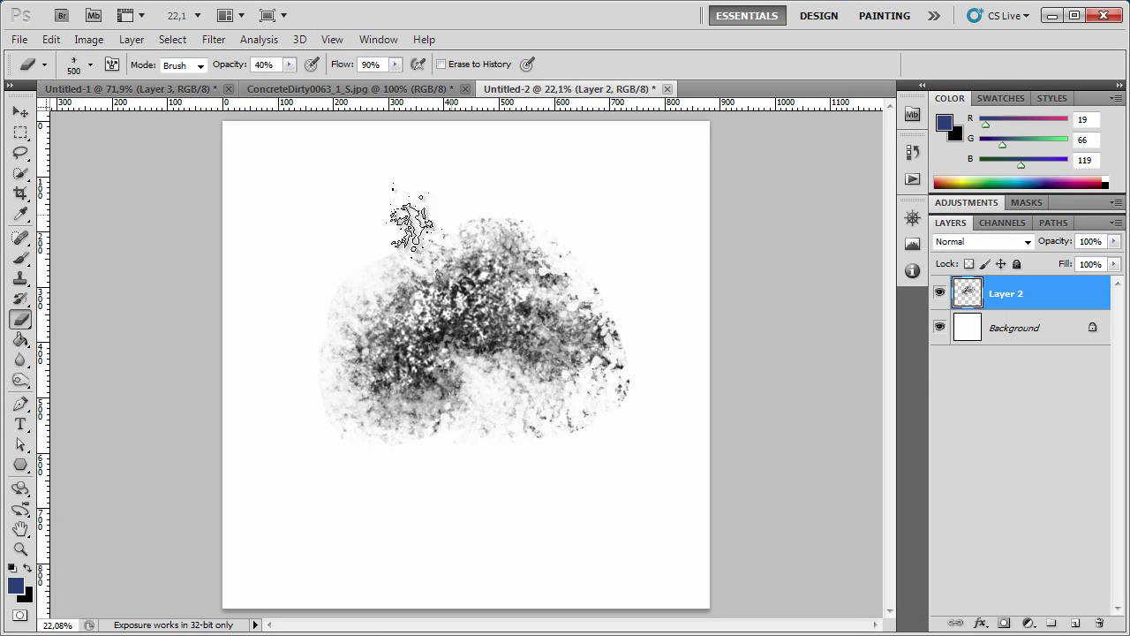
pyautogui.moveTo(487, 263)
pyautogui.mouseDown()
pyautogui.moveTo(565, 256)
pyautogui.moveTo(623, 375)
pyautogui.moveTo(596, 375)
pyautogui.moveTo(588, 459)
pyautogui.moveTo(545, 442)
pyautogui.moveTo(366, 442)
pyautogui.moveTo(416, 415)
pyautogui.moveTo(419, 463)
pyautogui.mouseUp()
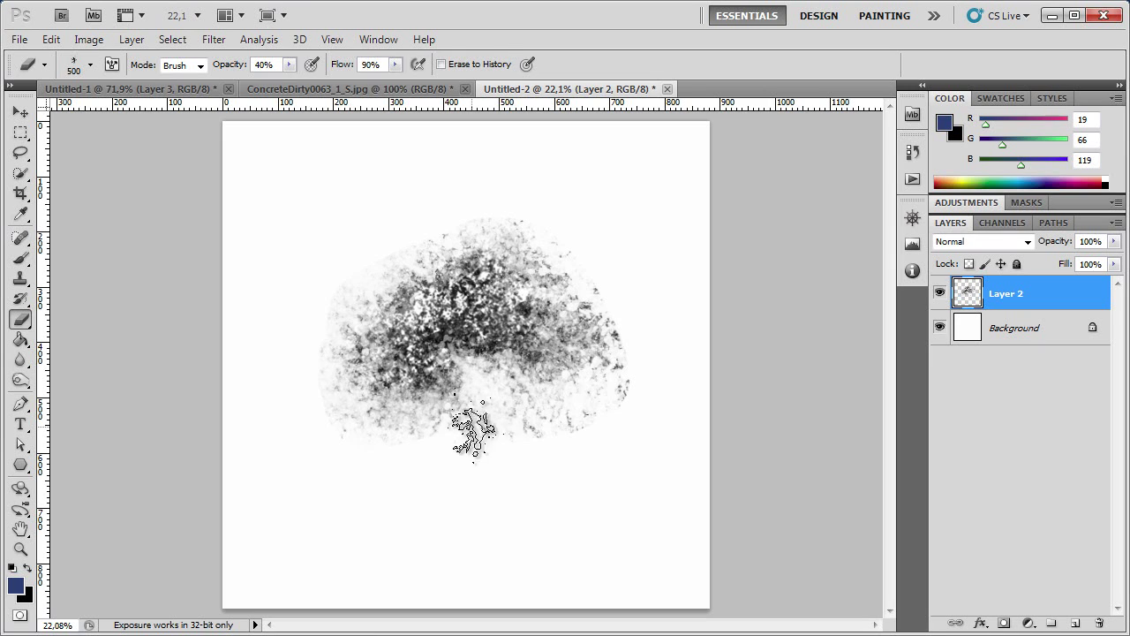
# - Nudge Layer 2 between eraser passes and lightly erase the patch's right edge
pyautogui.press('v')
pyautogui.moveTo(580, 343); pyautogui.dragTo(594, 375)
pyautogui.press('e')
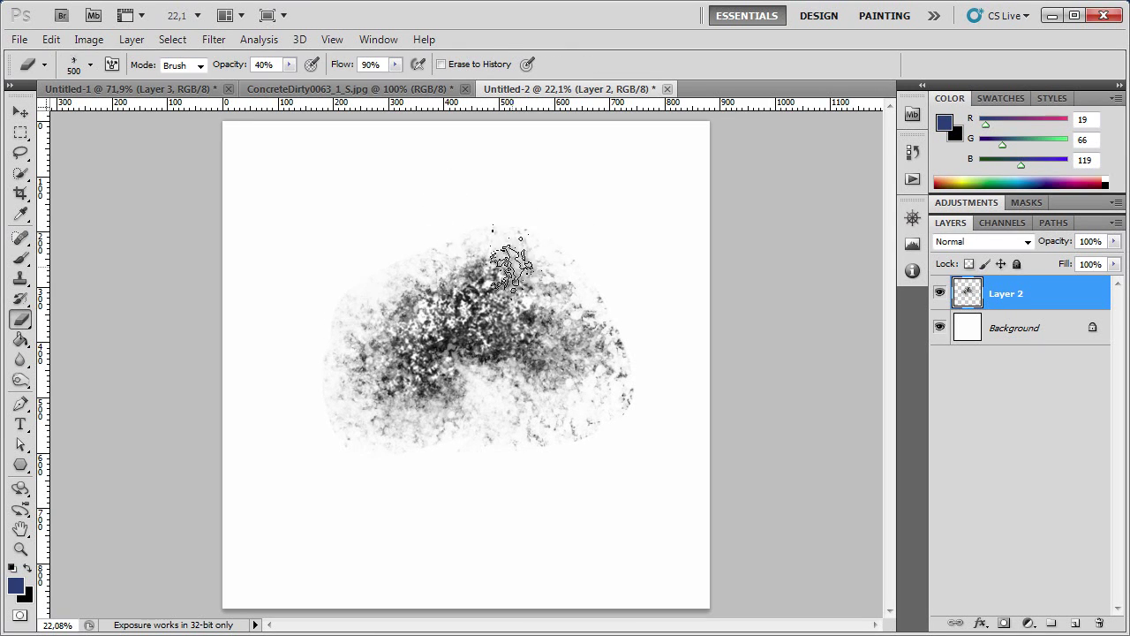
pyautogui.press('v')
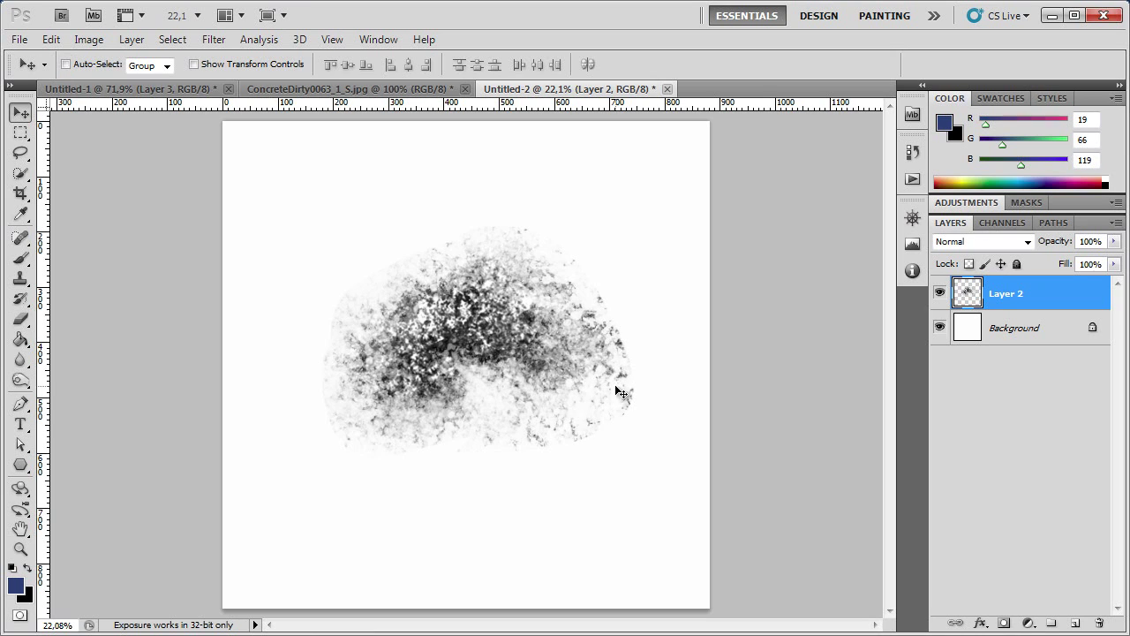
pyautogui.moveTo(521, 353); pyautogui.dragTo(518, 342)
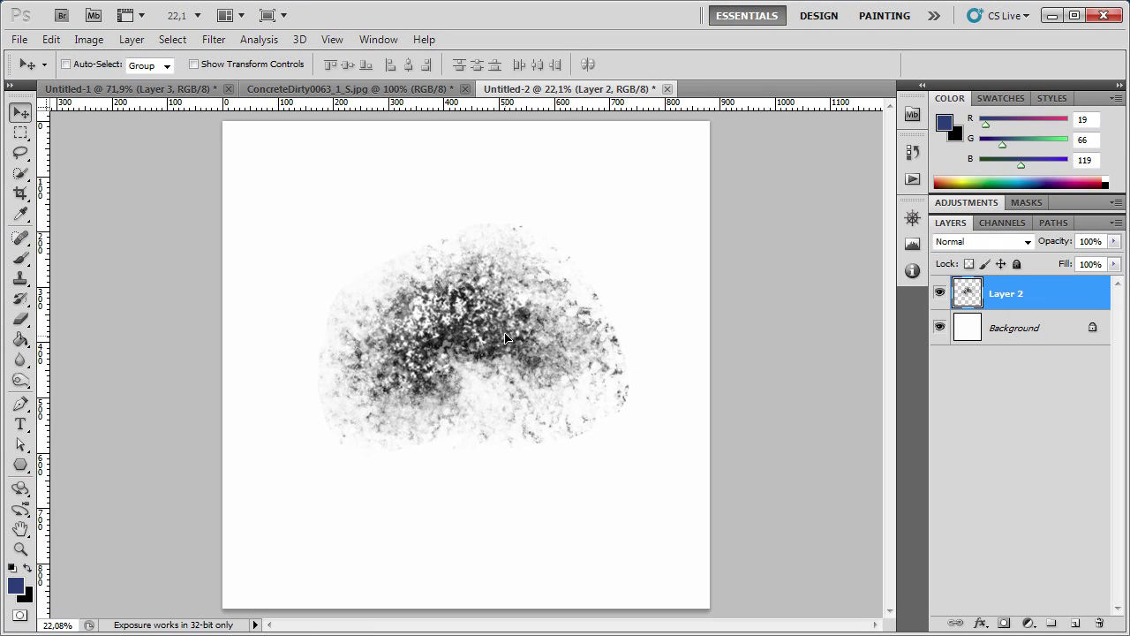
pyautogui.press('e')
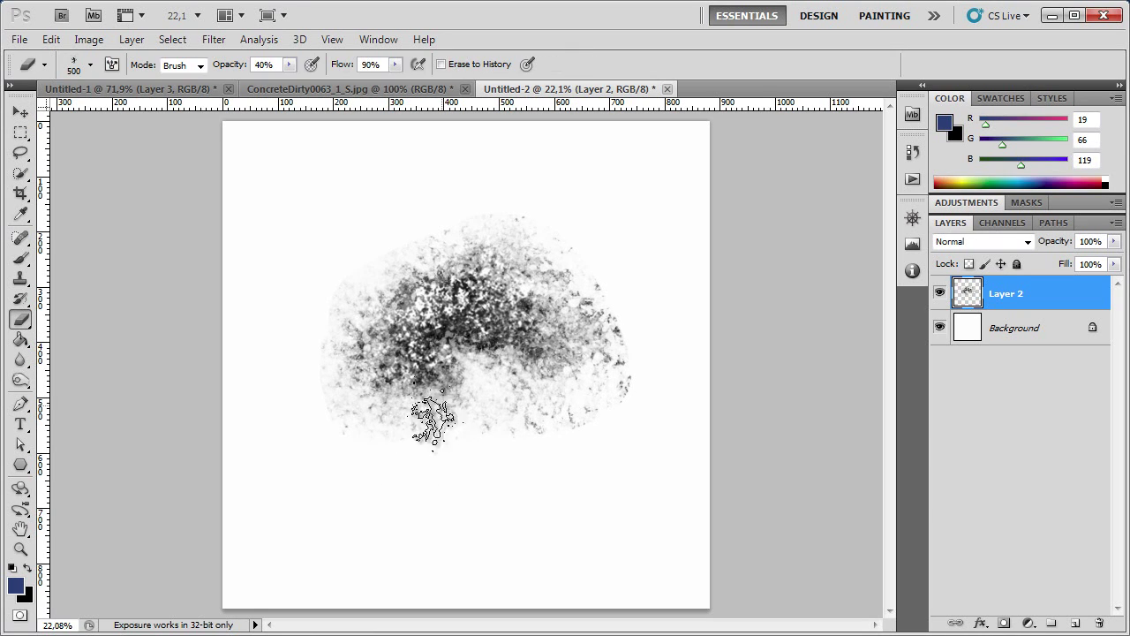
pyautogui.moveTo(451, 420); pyautogui.dragTo(412, 389)
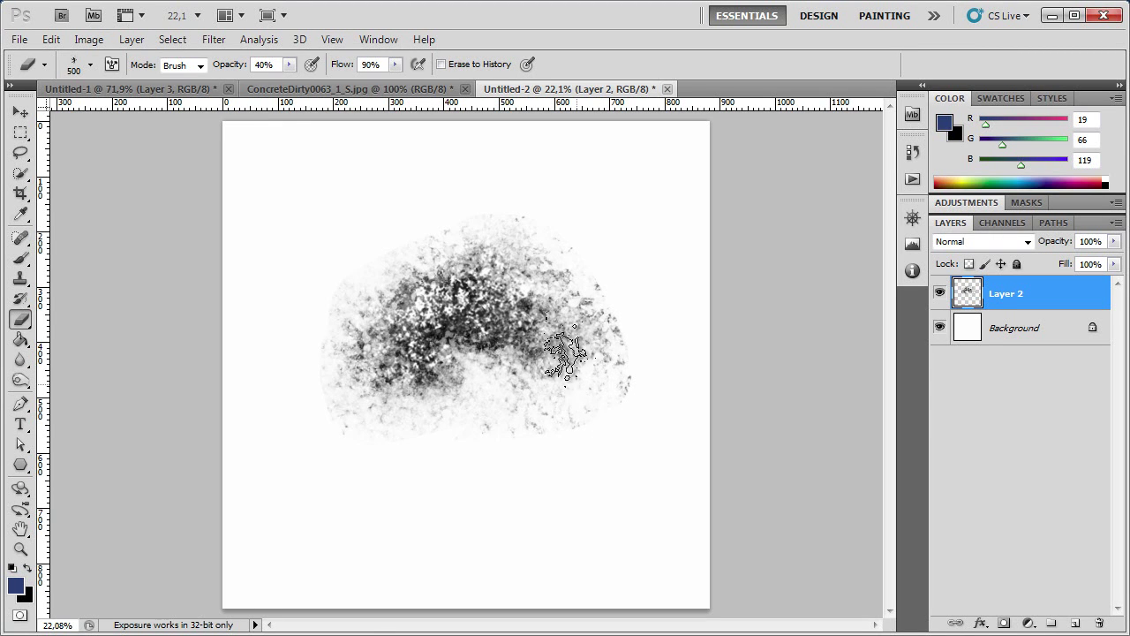
pyautogui.press('v')
pyautogui.moveTo(491, 318); pyautogui.dragTo(487, 325)
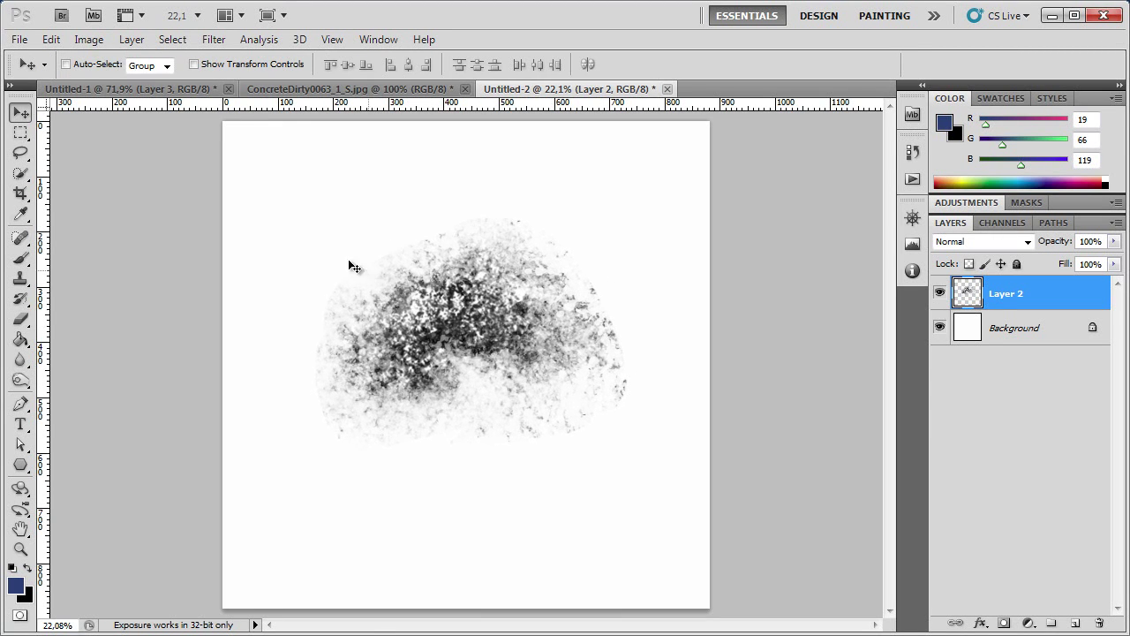
pyautogui.press('e')
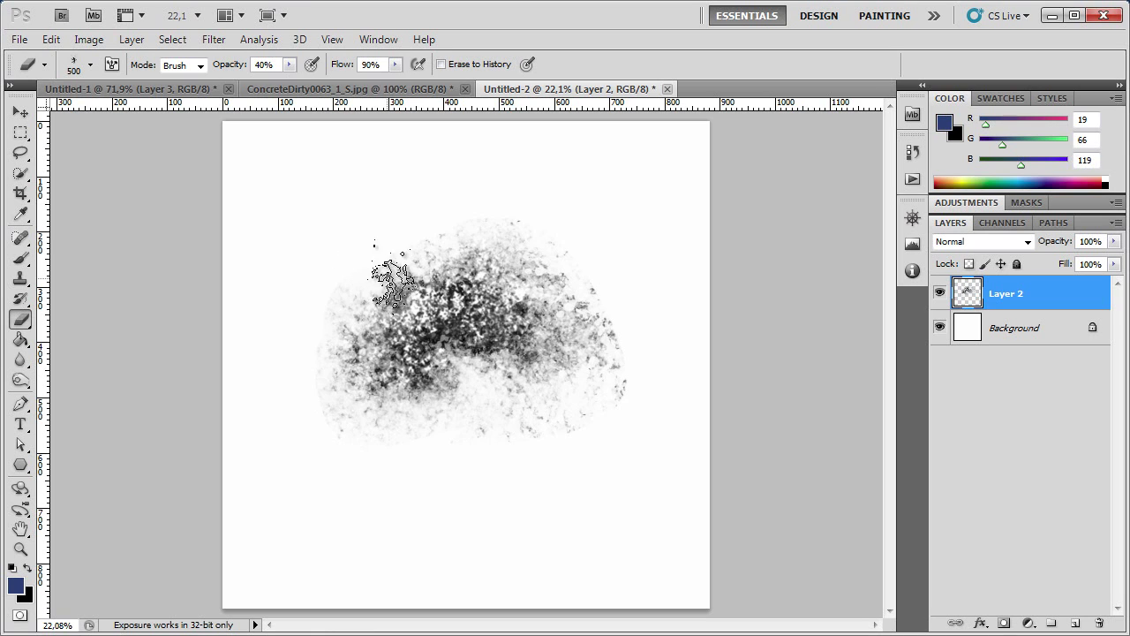
# - Make further small nudges of Layer 2 right, up and down between eraser passes
pyautogui.press('v')
pyautogui.moveTo(477, 327); pyautogui.dragTo(483, 328)
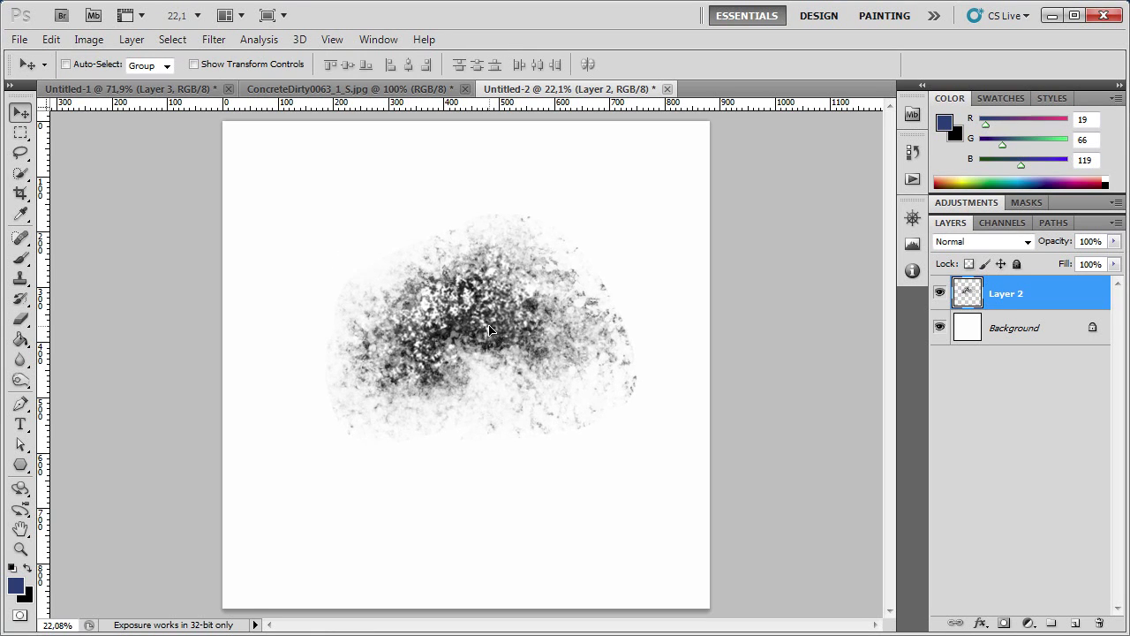
pyautogui.press('e')
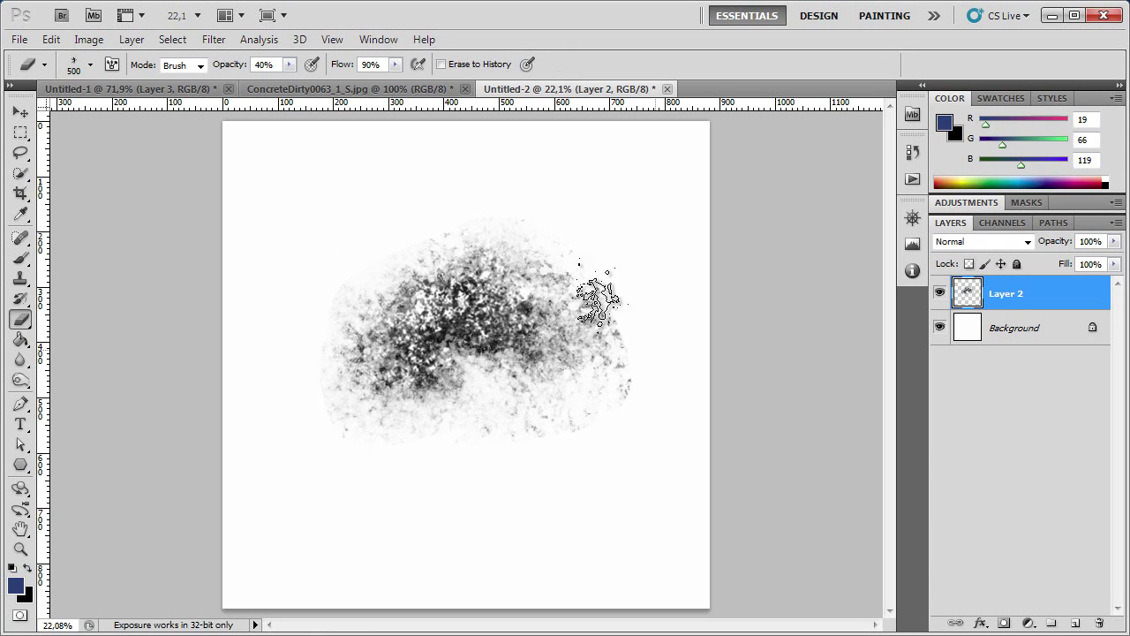
pyautogui.press('v')
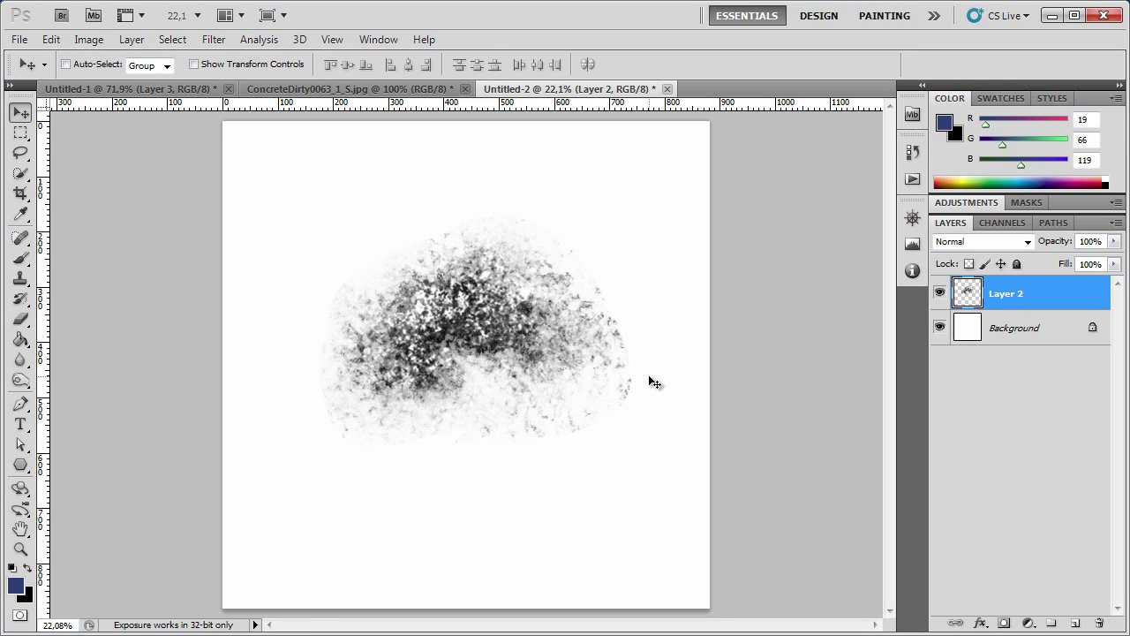
pyautogui.moveTo(645, 375); pyautogui.dragTo(644, 366)
pyautogui.press('e')
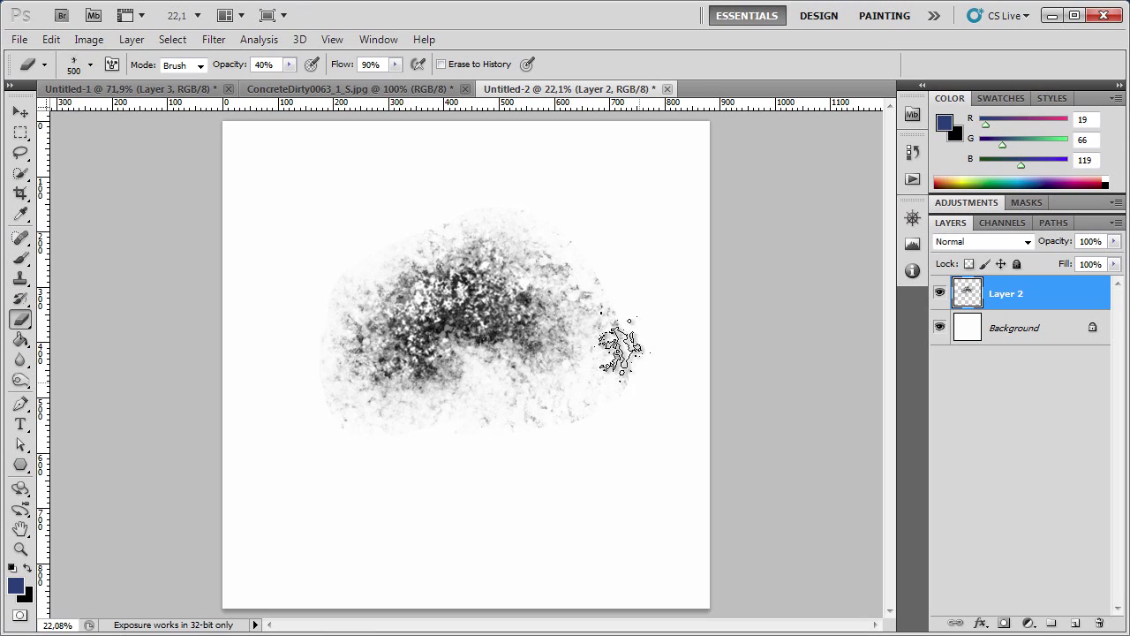
pyautogui.press('v')
pyautogui.moveTo(472, 292)
pyautogui.mouseDown()
pyautogui.moveTo(484, 310)
pyautogui.moveTo(473, 291)
pyautogui.moveTo(466, 305)
pyautogui.mouseUp()
pyautogui.press('e')
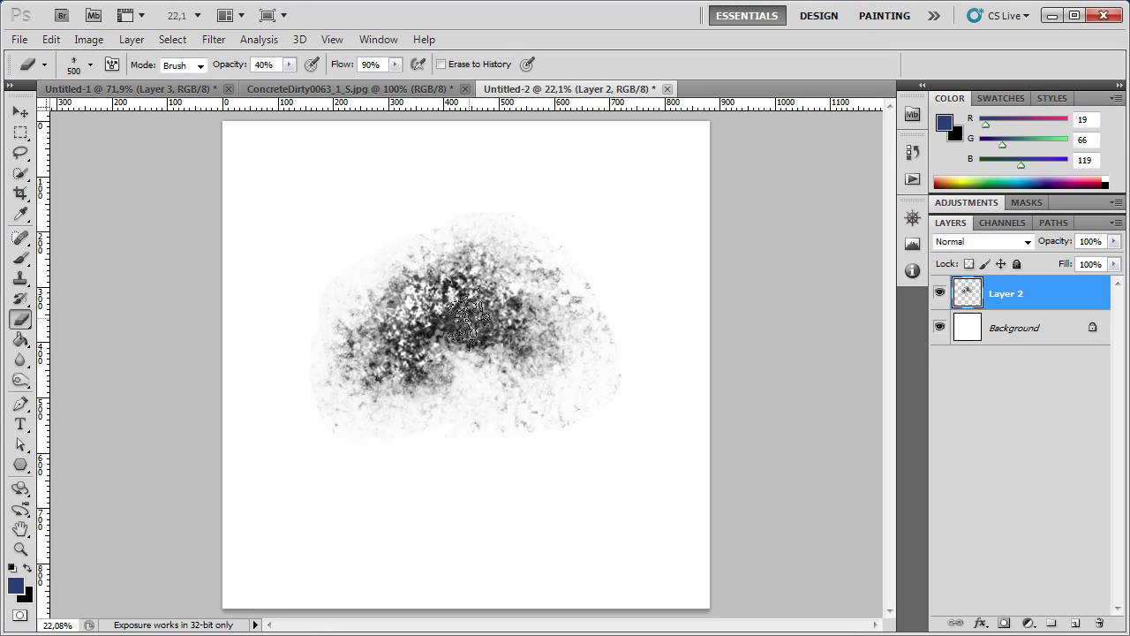
# - Define the faded grunge patch as a brush preset, then close Untitled-2 without saving
pyautogui.press('v')
pyautogui.click(41, 36)
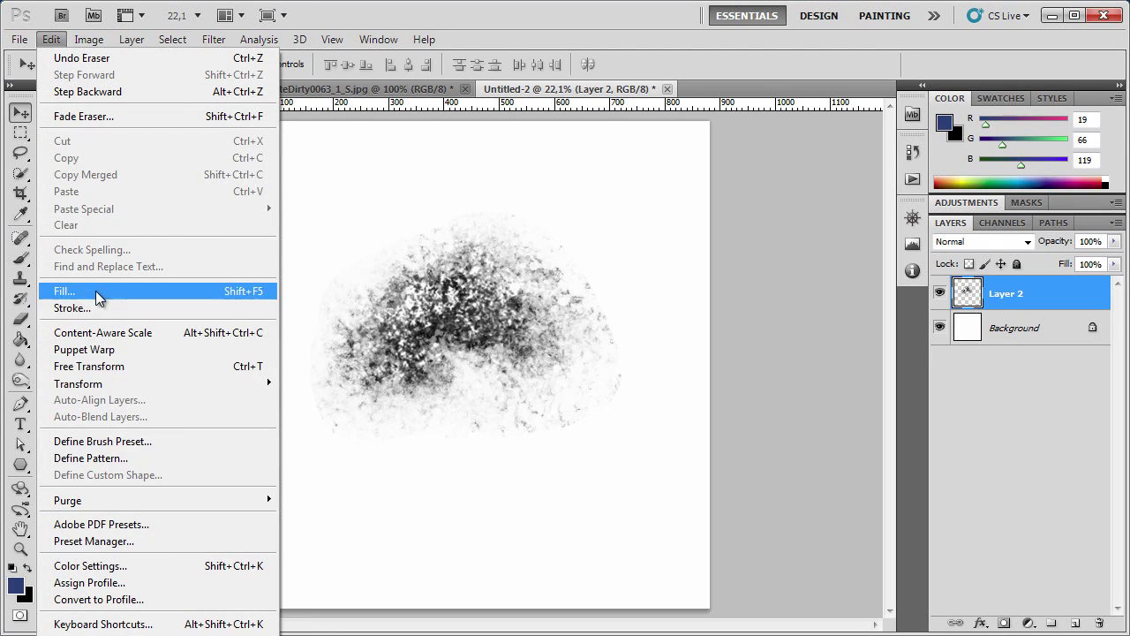
pyautogui.click(115, 441)
pyautogui.write('mazga din mazga se face rai')
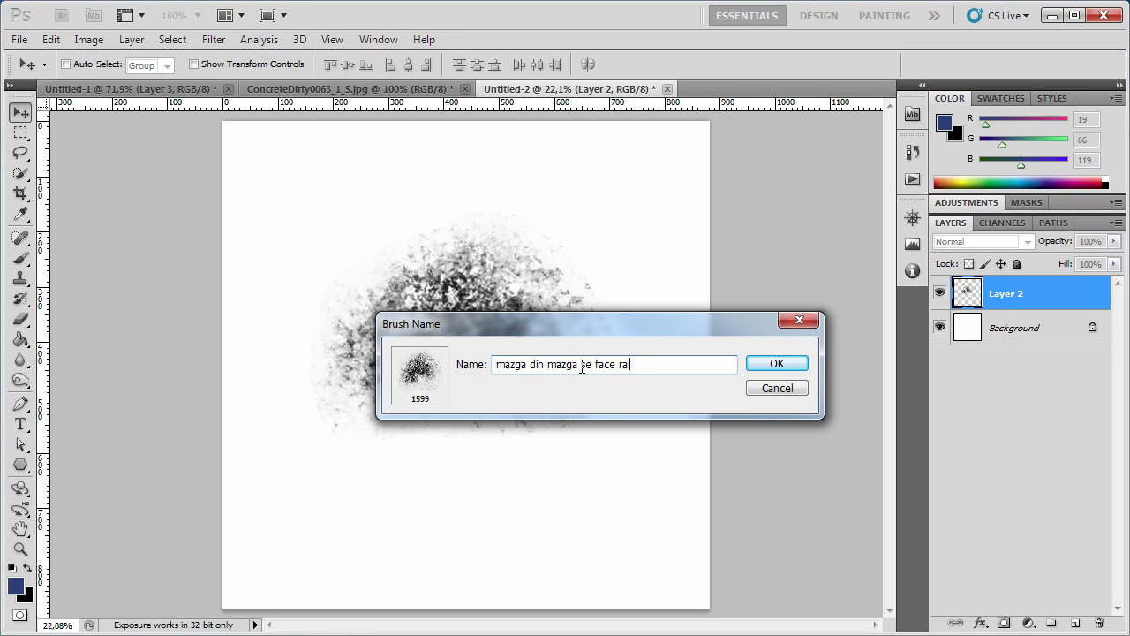
pyautogui.click(757, 364)
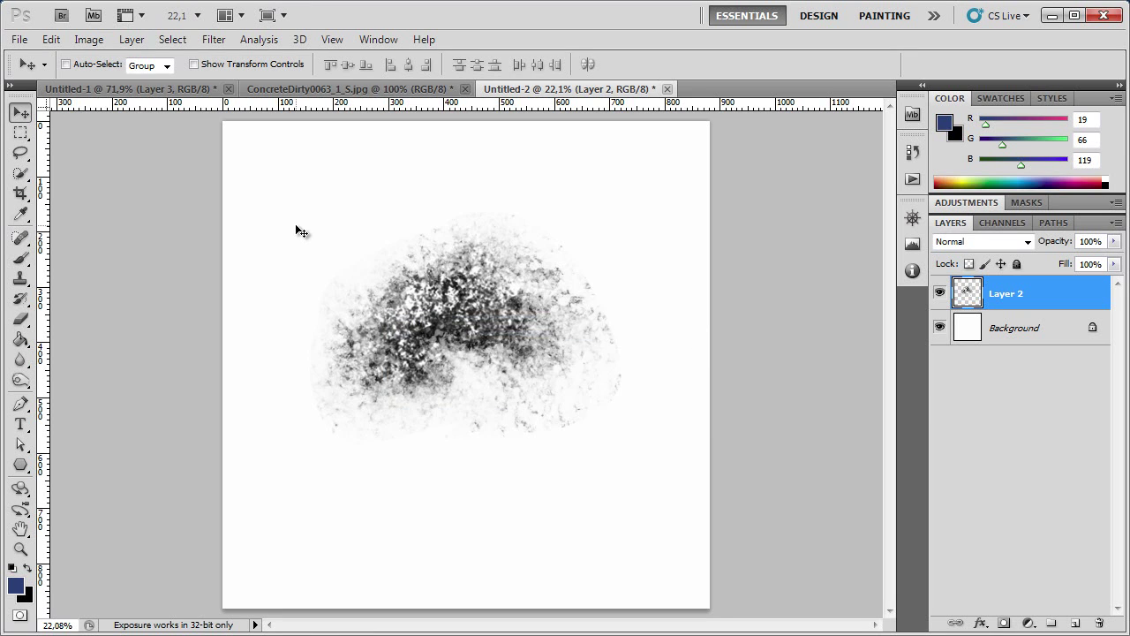
pyautogui.click(670, 85)
pyautogui.click(556, 257)
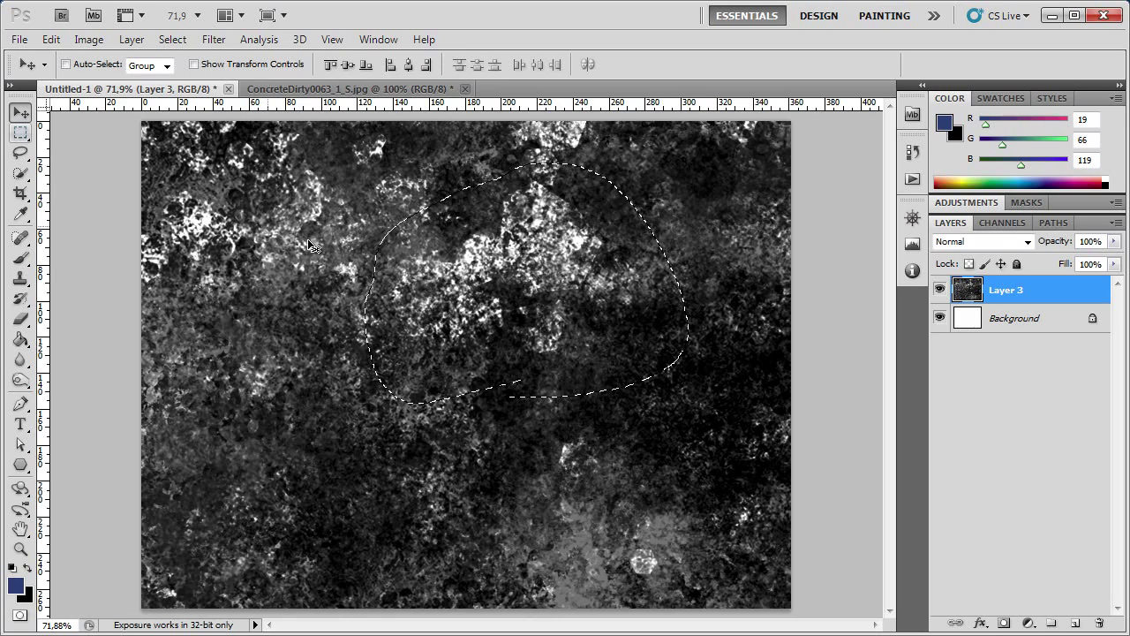
# - Deselect, then add a new empty layer above Layer 3
pyautogui.click(173, 39)
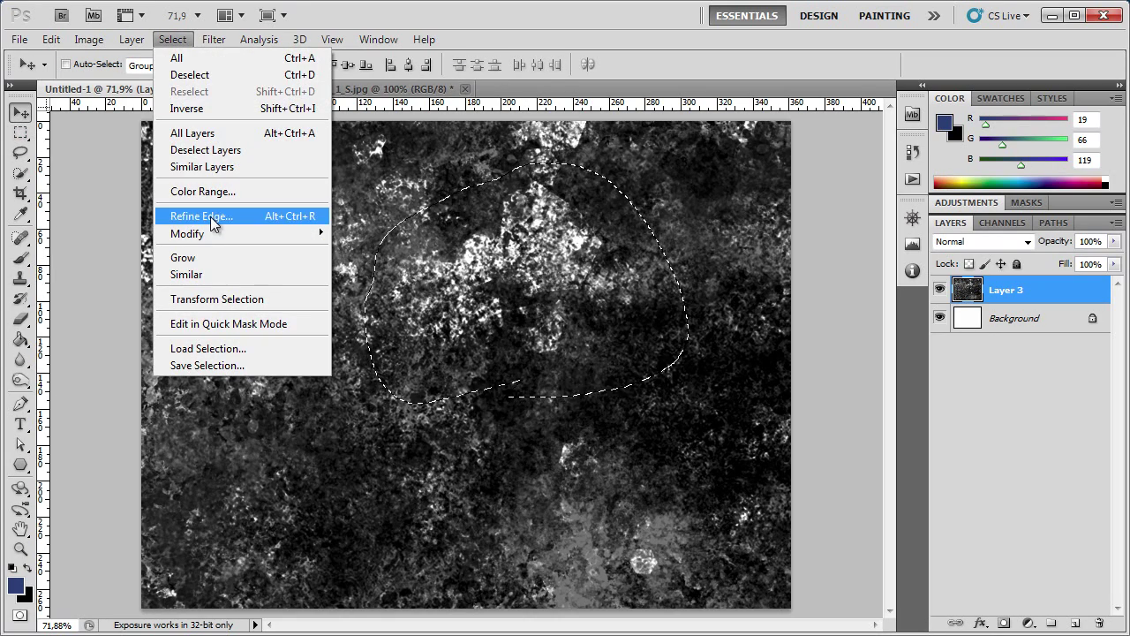
pyautogui.click(225, 155)
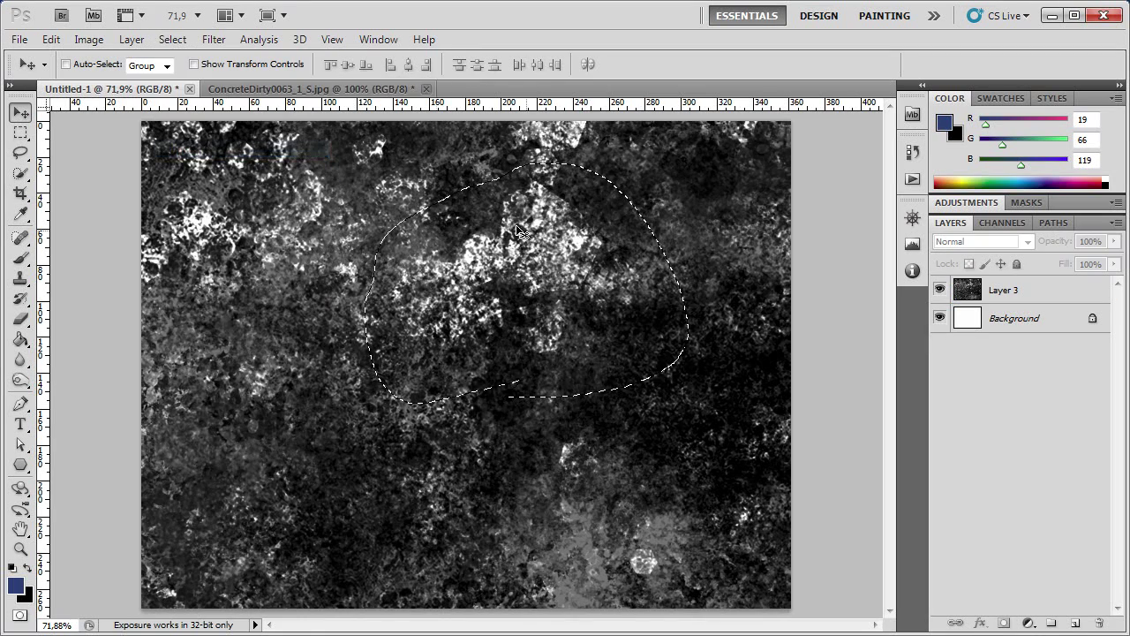
pyautogui.click(132, 39)
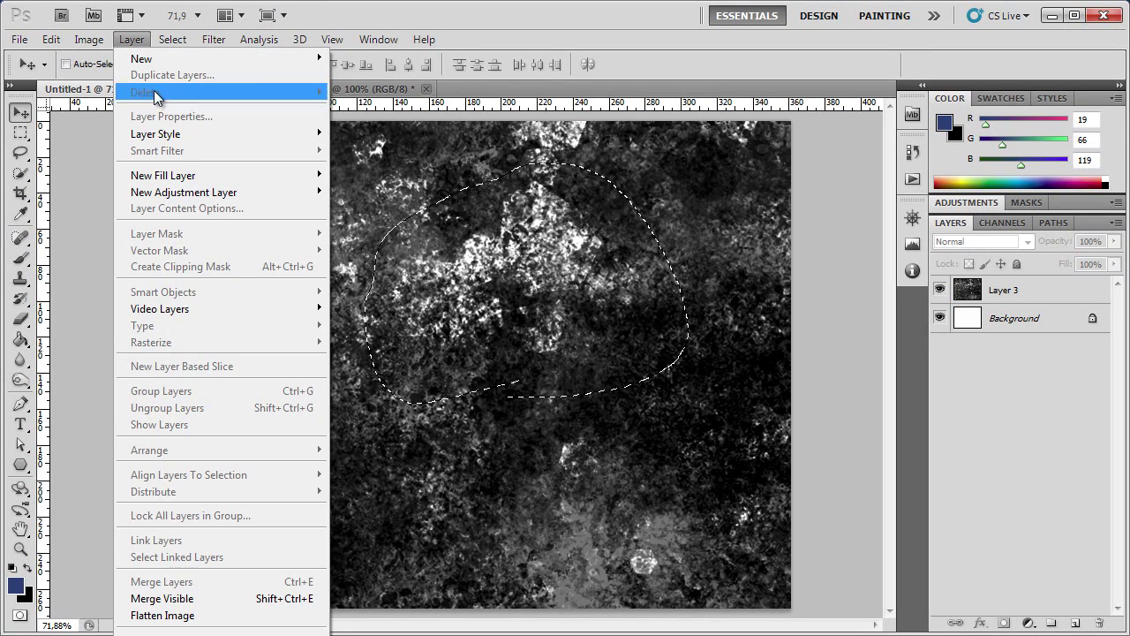
pyautogui.moveTo(172, 39)
pyautogui.click(190, 74)
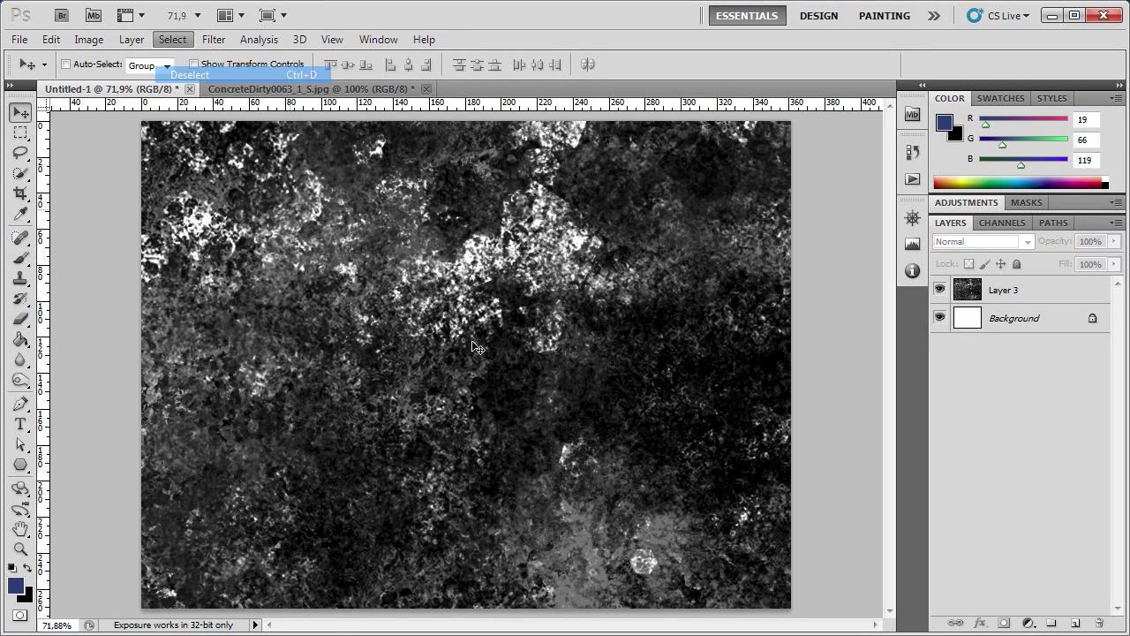
pyautogui.click(1017, 300)
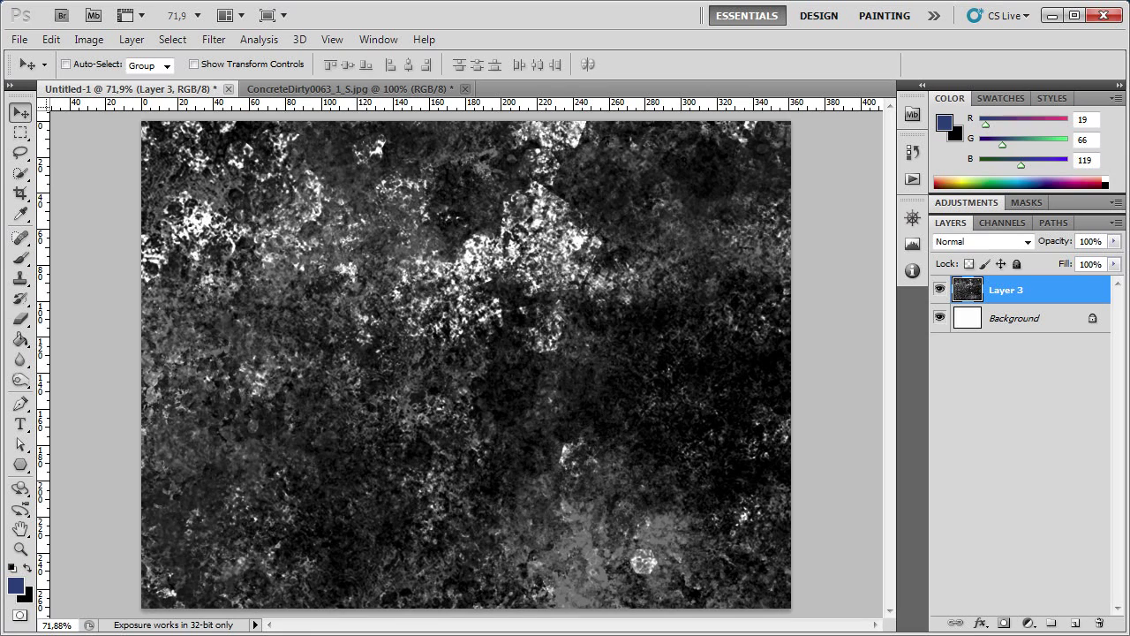
pyautogui.click(1074, 623)
# - Choose the 1599 grunge brush and reduce its size to about 162 px
pyautogui.press('b')
pyautogui.click(89, 64)
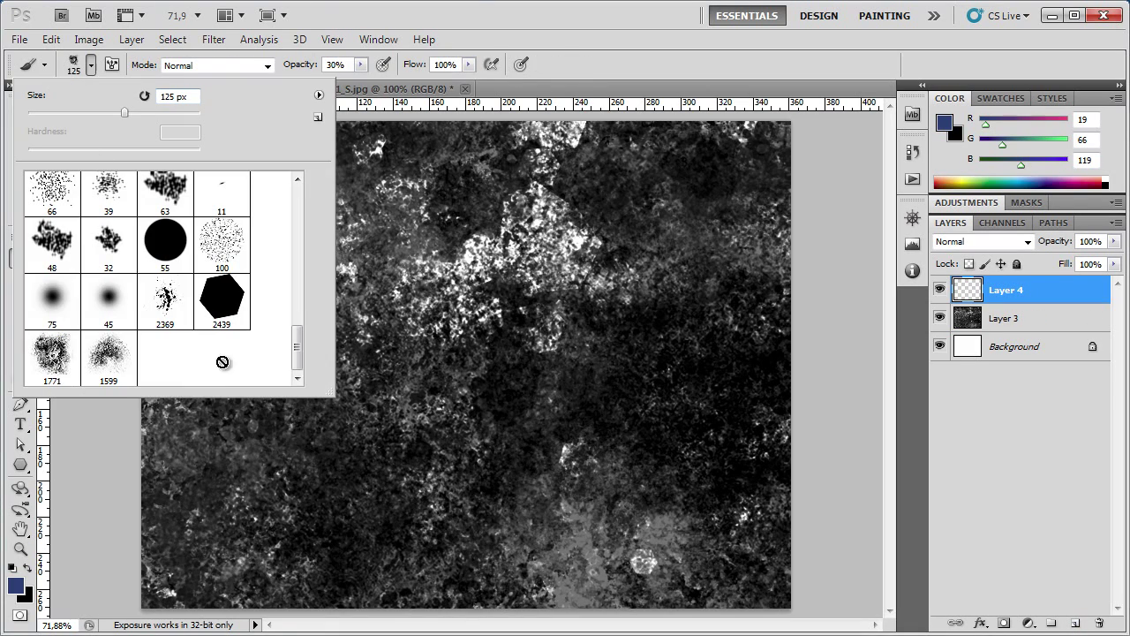
pyautogui.click(647, 54)
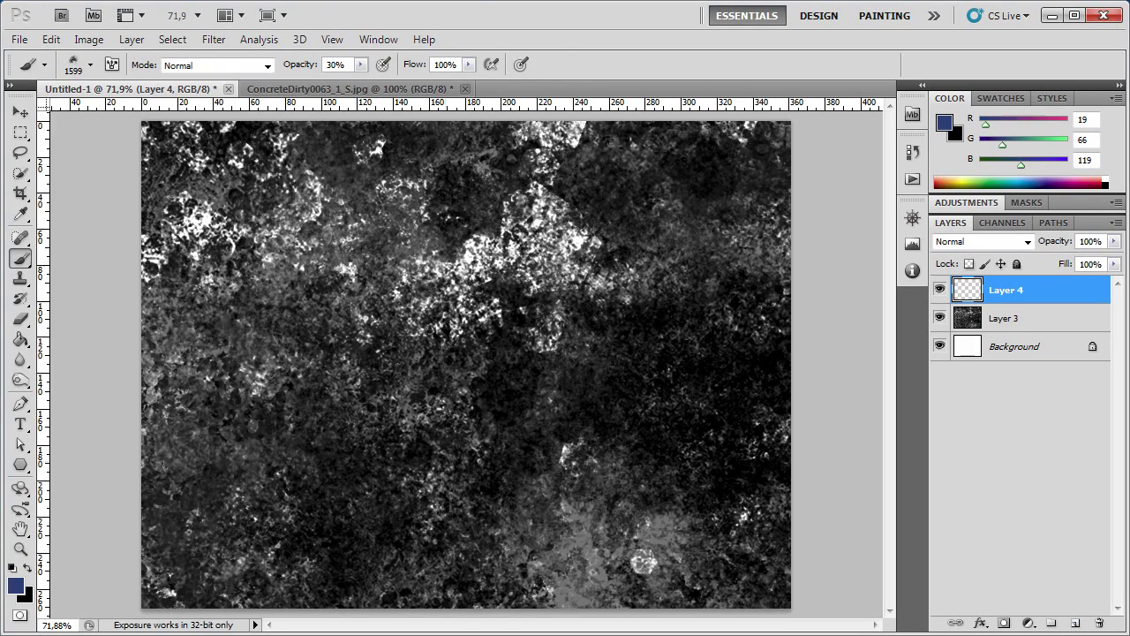
pyautogui.rightClick(474, 345)
pyautogui.moveTo(630, 378); pyautogui.dragTo(609, 379)
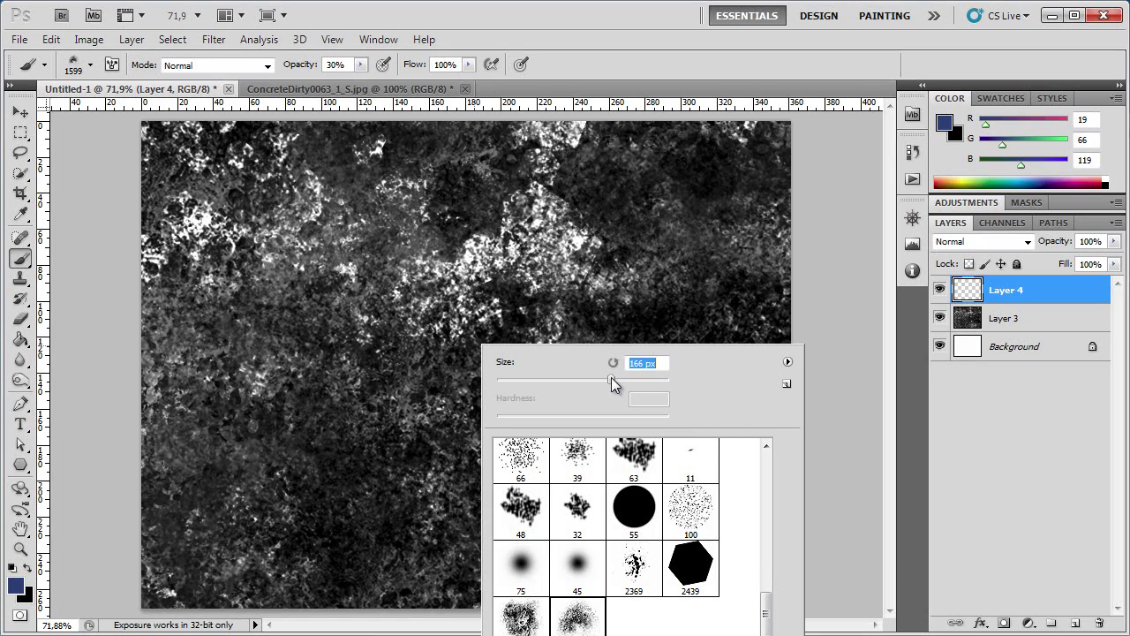
# - Set the foreground colour to a near-white pale blue
pyautogui.press('i')
pyautogui.click(16, 586)
pyautogui.click(486, 251)
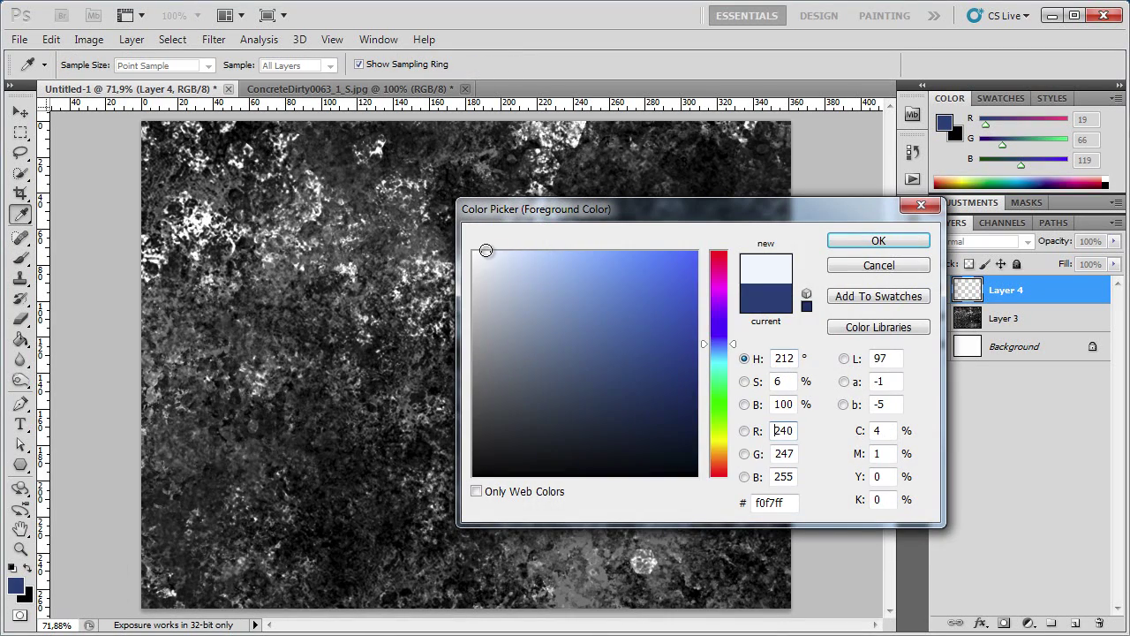
pyautogui.click(877, 243)
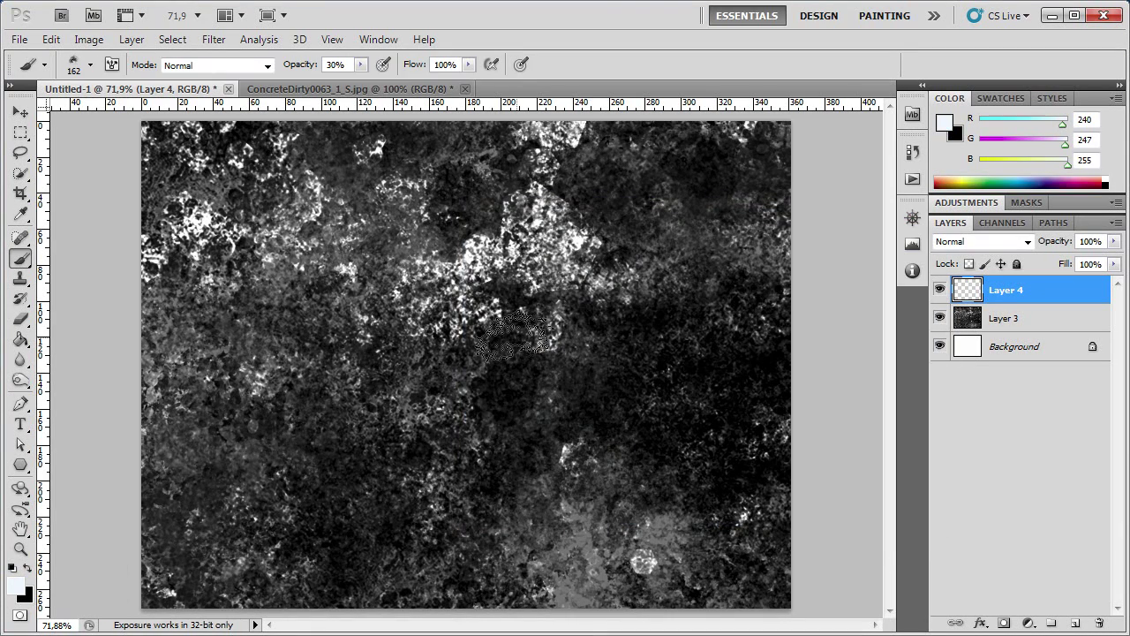
# - Enlarge the brush, set opacity to 87%, and stamp a large pale-blue dab mid-canvas
pyautogui.press(']')
pyautogui.press(']')
pyautogui.press(']')
pyautogui.press(']')
pyautogui.press(']')
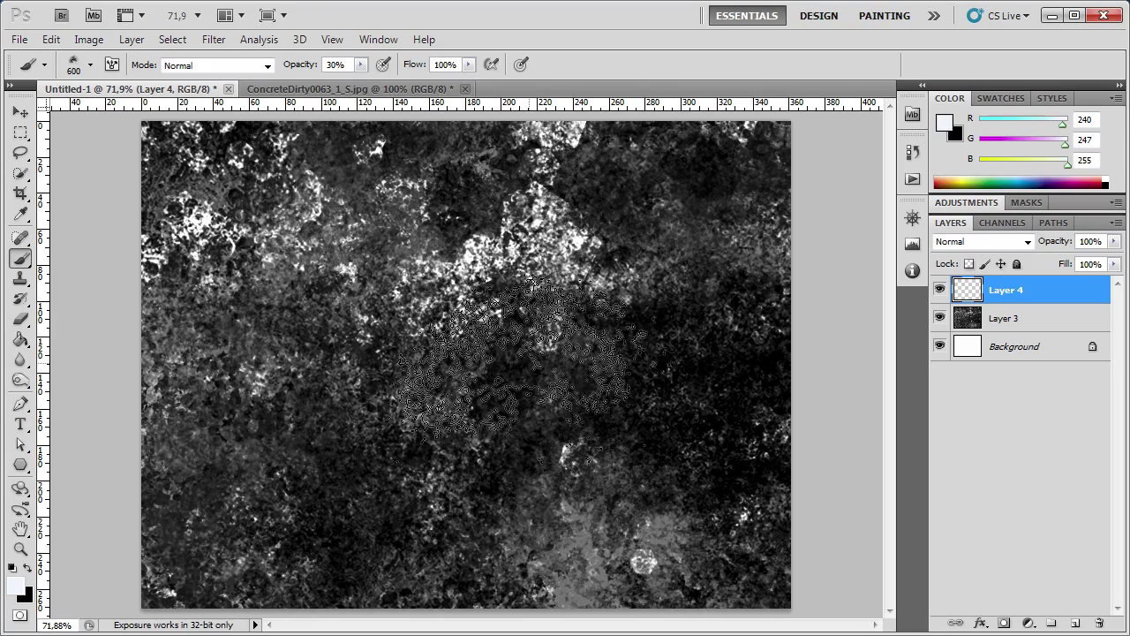
pyautogui.press(']')
pyautogui.press(']')
pyautogui.press(']')
pyautogui.press(']')
pyautogui.press(']')
pyautogui.press(']')
pyautogui.click(361, 66)
pyautogui.moveTo(412, 85); pyautogui.dragTo(415, 86)
pyautogui.press(']')
pyautogui.press(']')
pyautogui.click(379, 362)
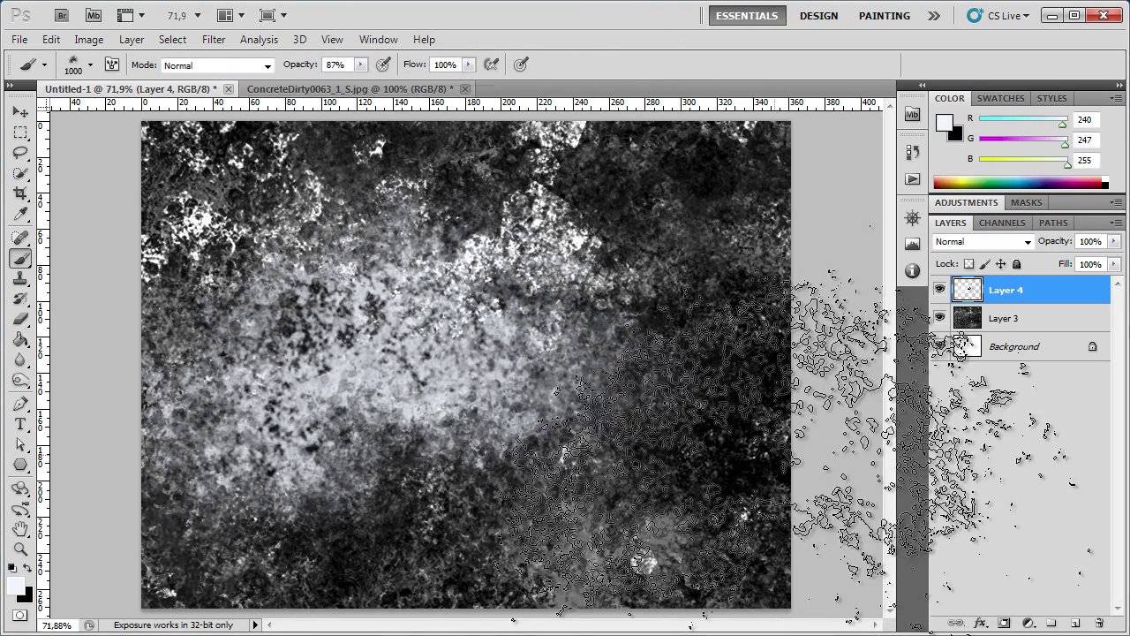
# - Paint soft pale-blue strokes across the lower, middle, right and left canvas
pyautogui.press('[')
pyautogui.press('[')
pyautogui.press('[')
pyautogui.moveTo(353, 415); pyautogui.dragTo(574, 494)
pyautogui.moveTo(495, 397); pyautogui.dragTo(698, 362)
pyautogui.press('[')
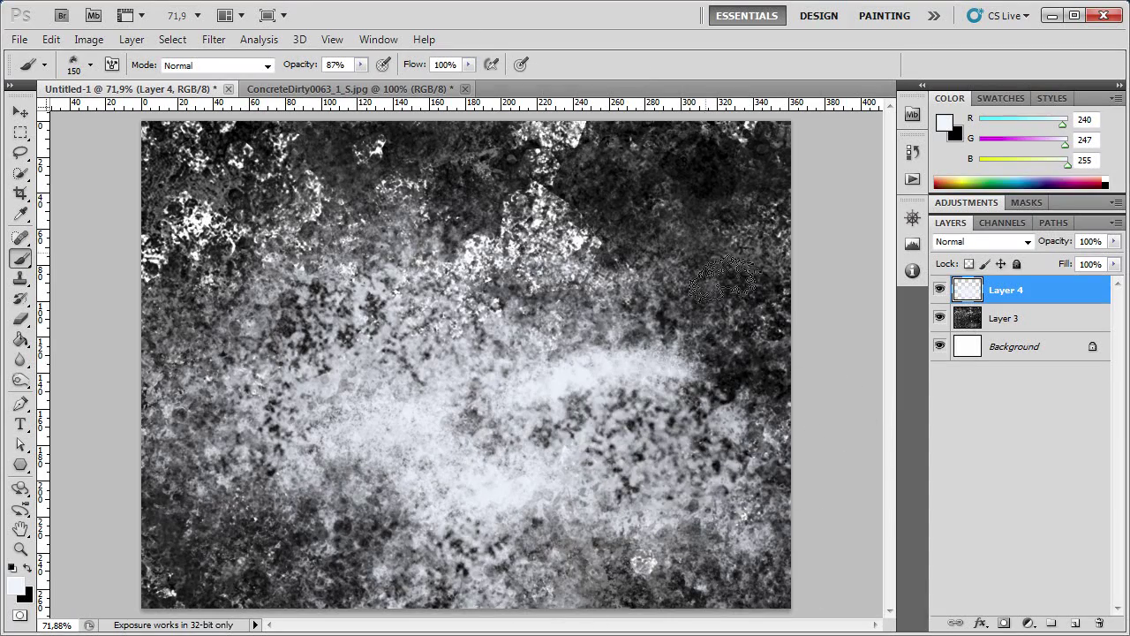
pyautogui.press(']')
pyautogui.press(']')
pyautogui.press(']')
pyautogui.moveTo(795, 316)
pyautogui.mouseDown()
pyautogui.moveTo(265, 547)
pyautogui.moveTo(177, 565)
pyautogui.mouseUp()
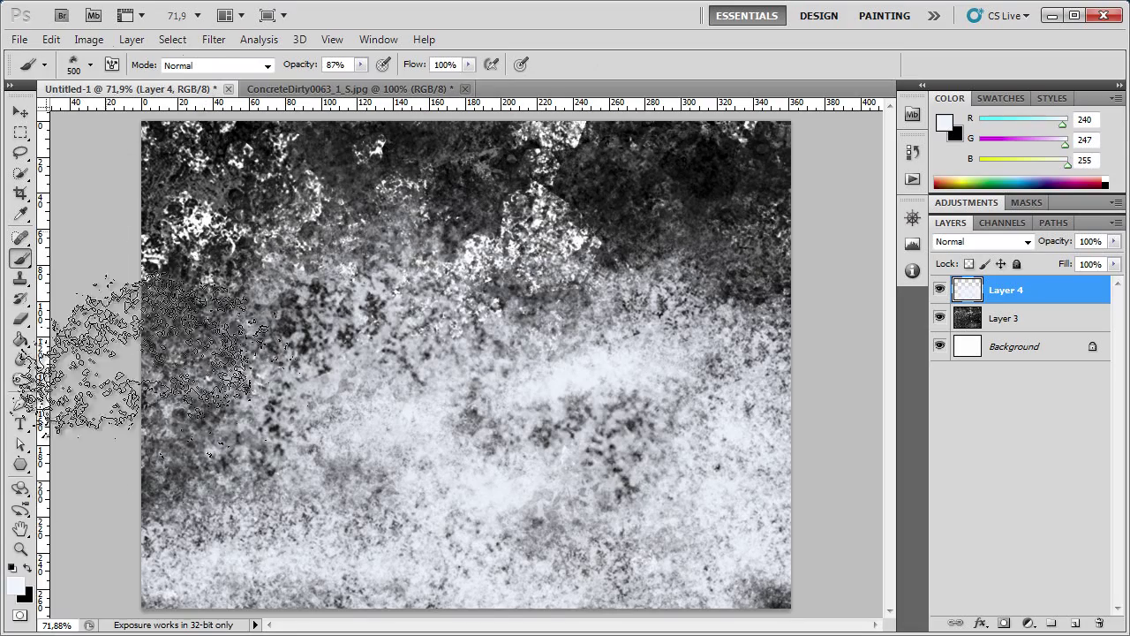
pyautogui.moveTo(89, 353); pyautogui.dragTo(51, 552)
# - Switch to black and paint dark grunge strokes over the lower and upper-right canvas
pyautogui.press('x')
pyautogui.hotkey('ctrl', 'z')
pyautogui.press(']')
pyautogui.press(']')
pyautogui.press(']')
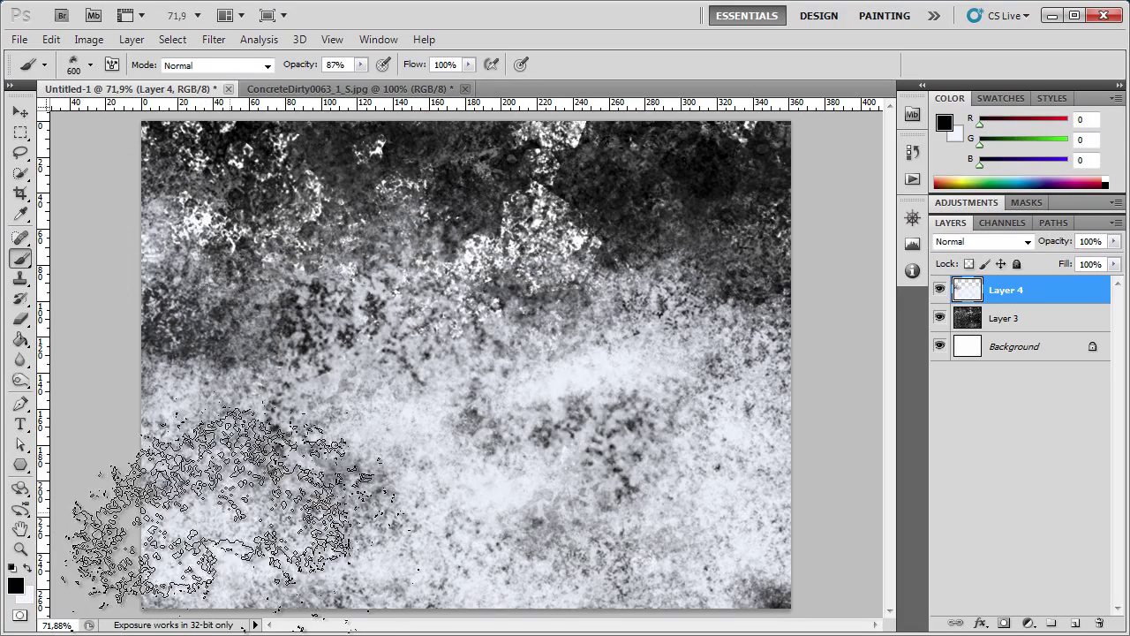
pyautogui.moveTo(468, 565); pyautogui.dragTo(441, 557)
pyautogui.press('[')
pyautogui.press('[')
pyautogui.press('[')
pyautogui.moveTo(671, 556)
pyautogui.mouseDown()
pyautogui.moveTo(715, 565)
pyautogui.moveTo(547, 353)
pyautogui.mouseUp()
pyautogui.press(']')
pyautogui.press(']')
pyautogui.press(']')
pyautogui.moveTo(238, 521)
pyautogui.mouseDown()
pyautogui.moveTo(71, 512)
pyautogui.moveTo(794, 380)
pyautogui.moveTo(777, 370)
pyautogui.mouseUp()
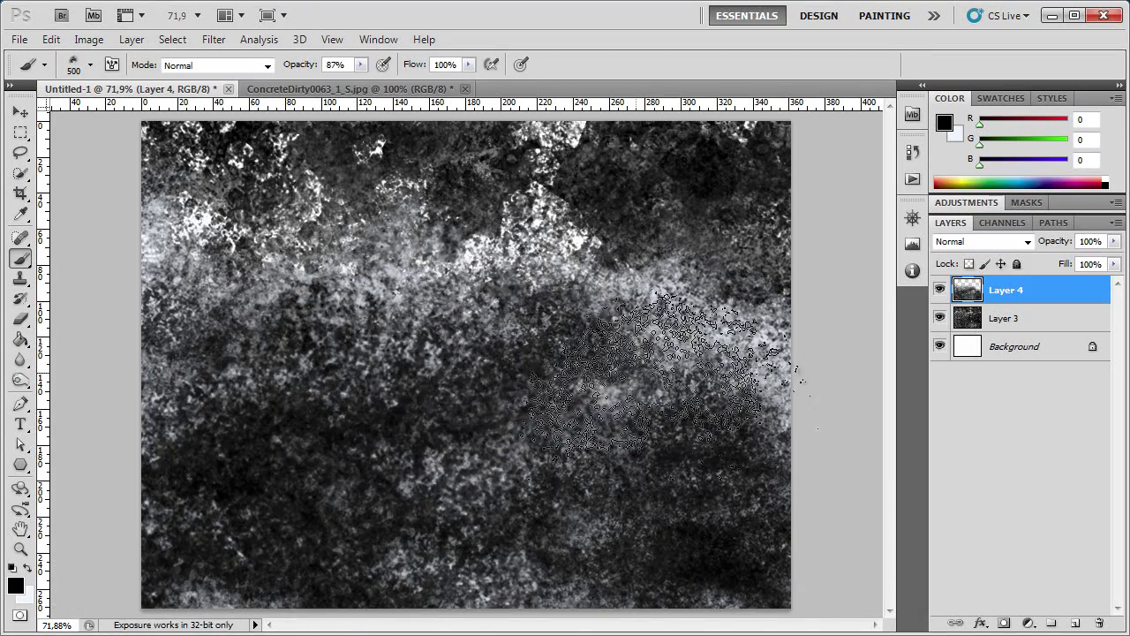
pyautogui.press('[')
pyautogui.press('[')
pyautogui.moveTo(592, 234); pyautogui.dragTo(689, 176)
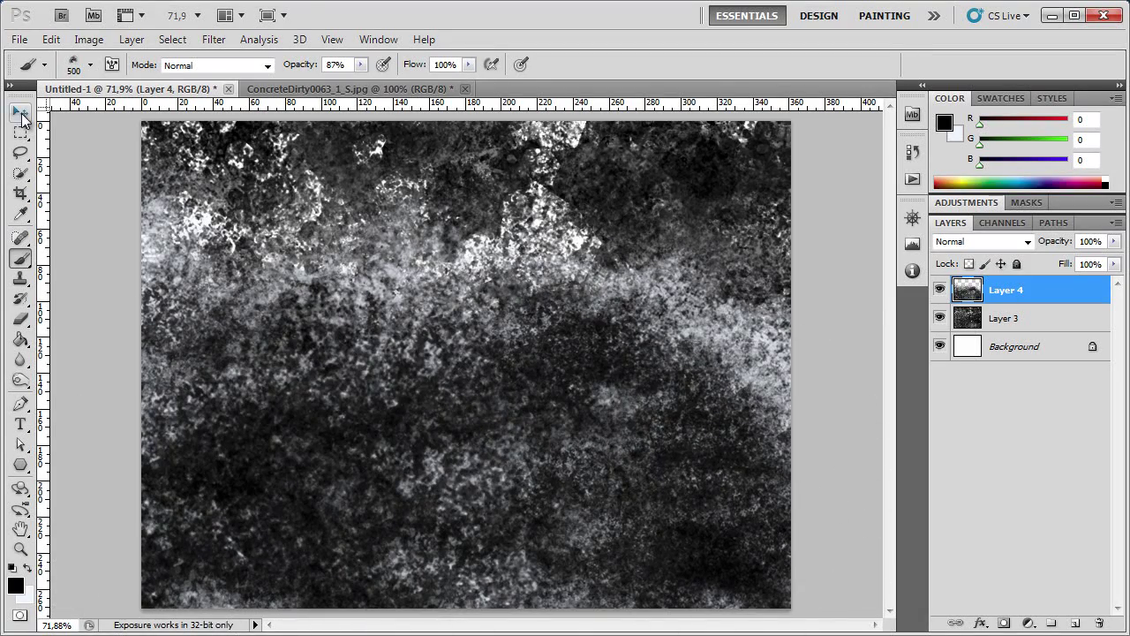
pyautogui.click(22, 115)
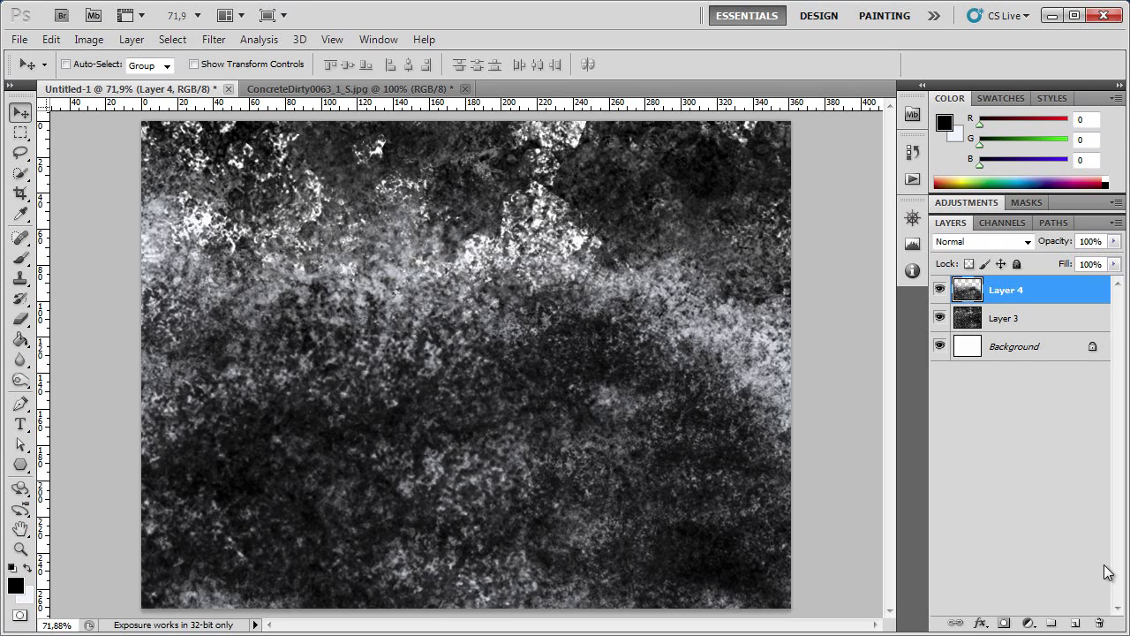
# - Delete Layer 4 and Layer 3, then close both documents without saving
pyautogui.click(1095, 624)
pyautogui.click(1097, 623)
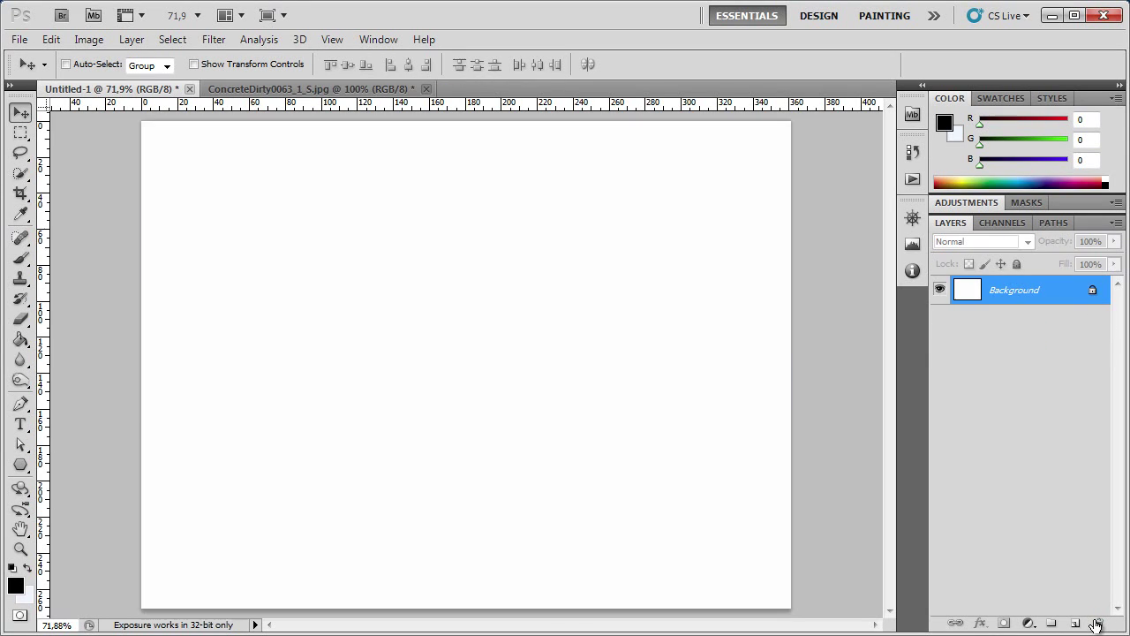
pyautogui.click(190, 89)
pyautogui.click(572, 268)
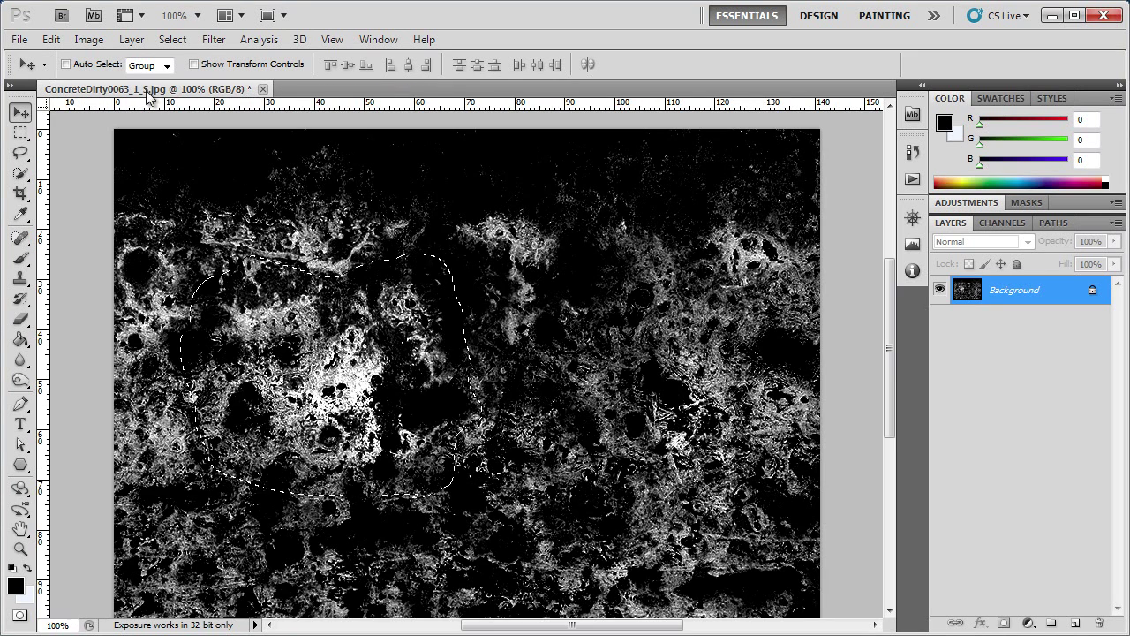
pyautogui.click(262, 89)
pyautogui.click(566, 274)
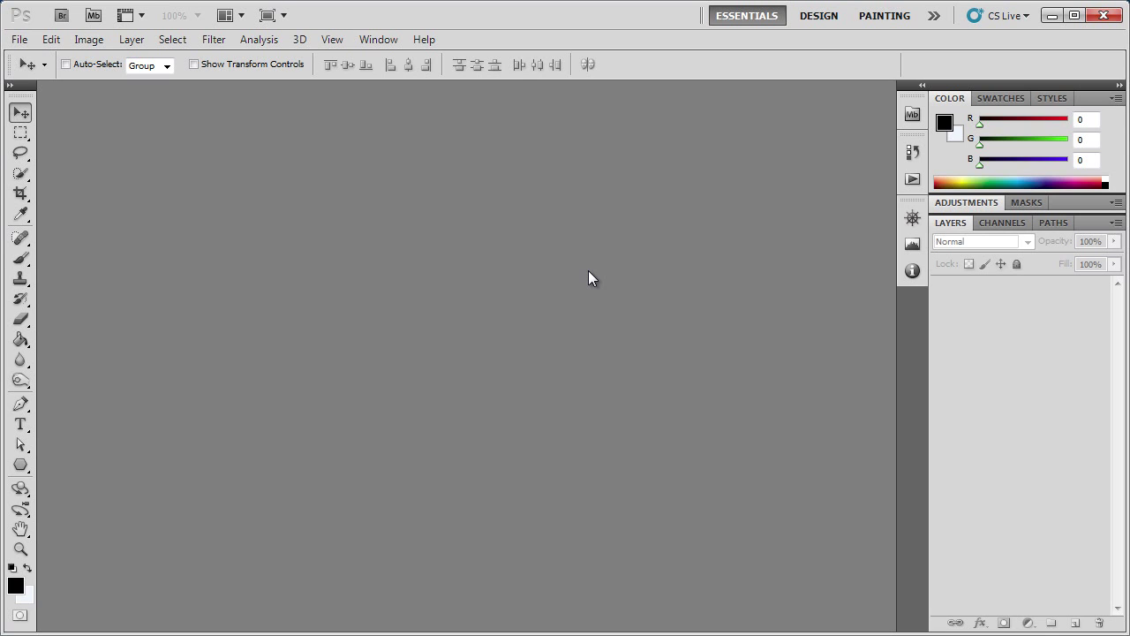
# - Open the Preset Manager from the brush preset picker's flyout menu
pyautogui.click(20, 258)
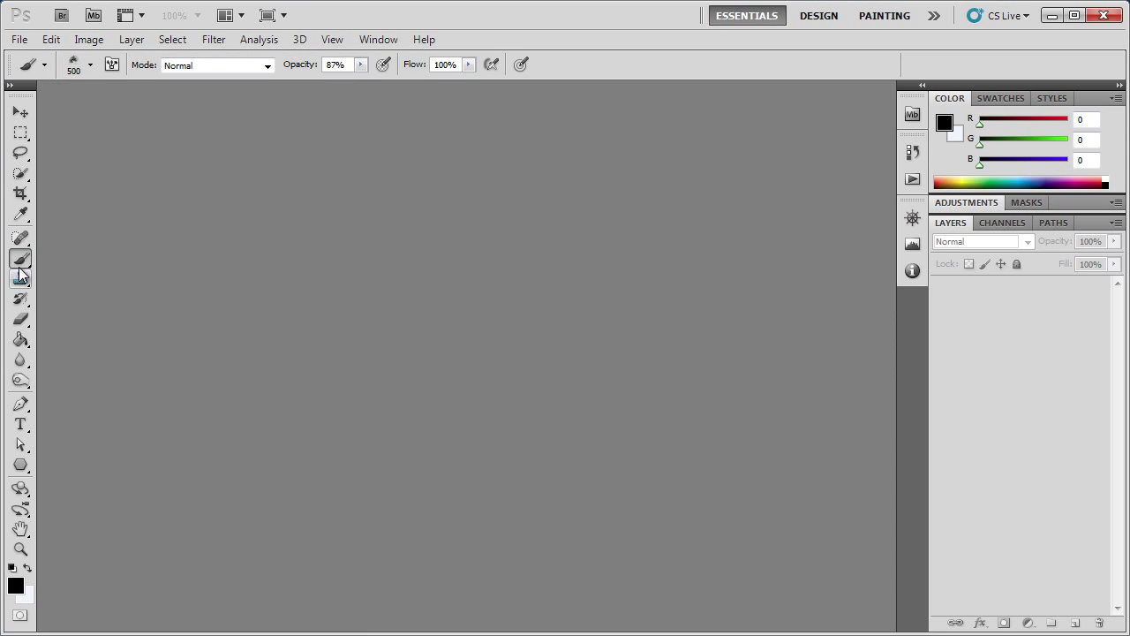
pyautogui.click(76, 66)
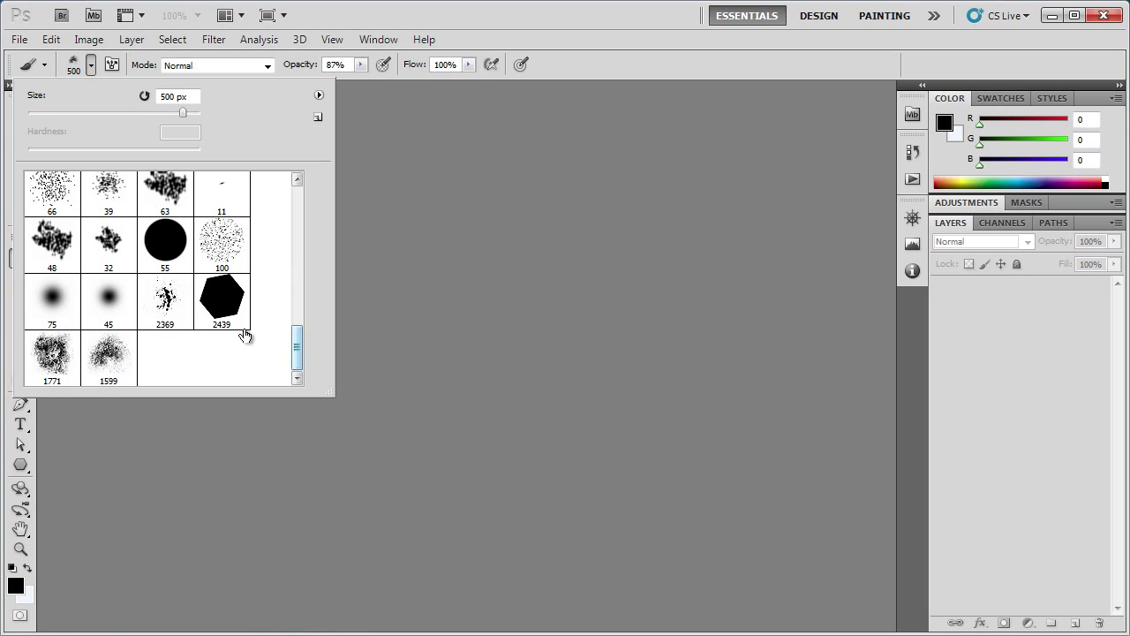
pyautogui.click(318, 97)
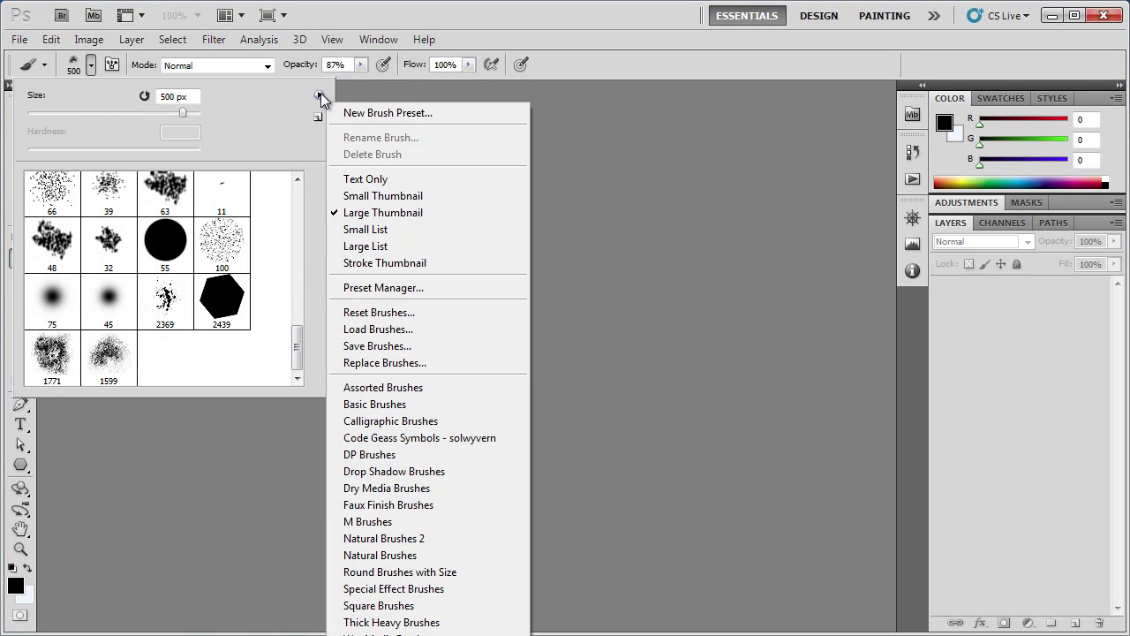
pyautogui.click(432, 288)
pyautogui.moveTo(585, 113); pyautogui.dragTo(361, 183)
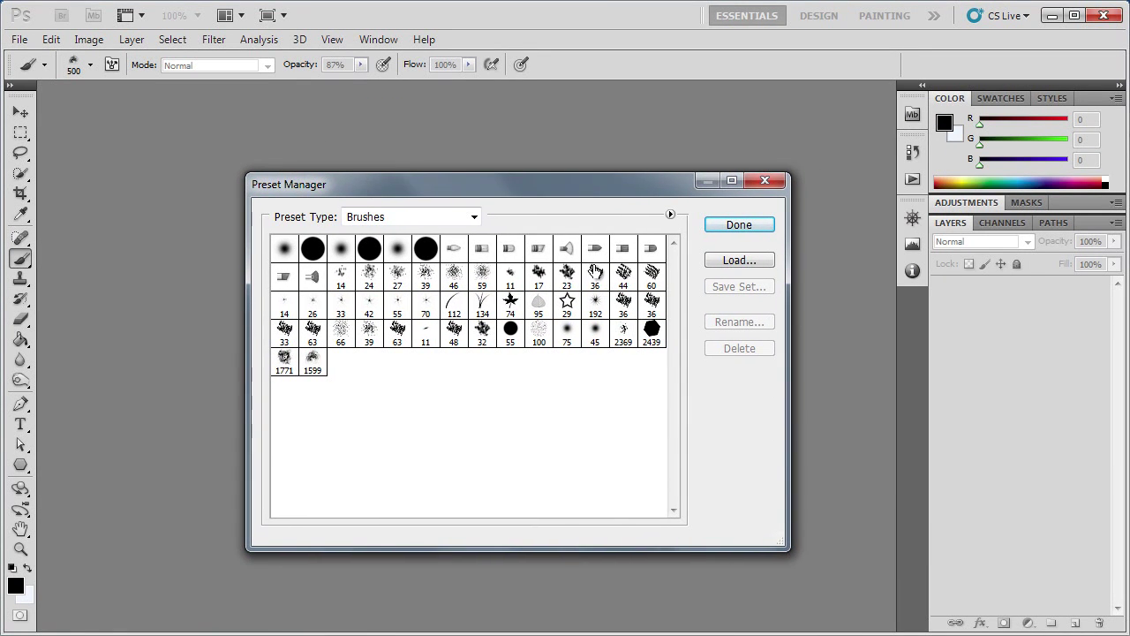
# - Select and delete every brush before 2369, keeping only 2369, 2439, 1771 and 1599
pyautogui.moveTo(305, 336); pyautogui.dragTo(650, 363)
pyautogui.moveTo(650, 364); pyautogui.dragTo(594, 342)
pyautogui.keyDown('shift'); pyautogui.click(288, 253); pyautogui.keyUp('shift')
pyautogui.moveTo(289, 253); pyautogui.dragTo(628, 348)
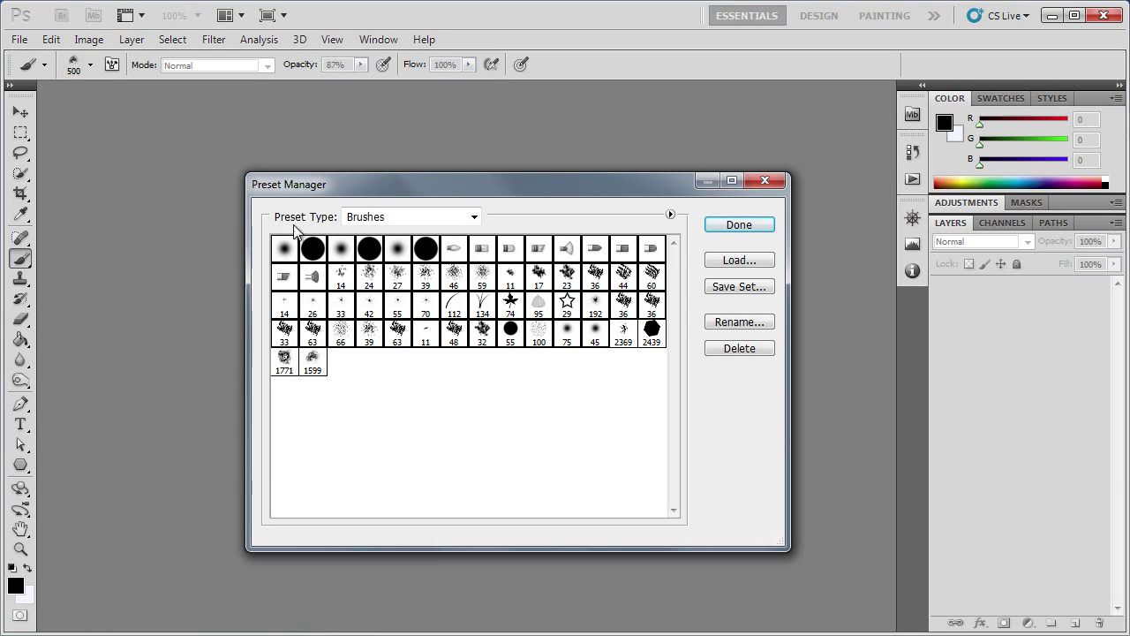
pyautogui.moveTo(629, 348); pyautogui.dragTo(743, 354)
pyautogui.click(735, 350)
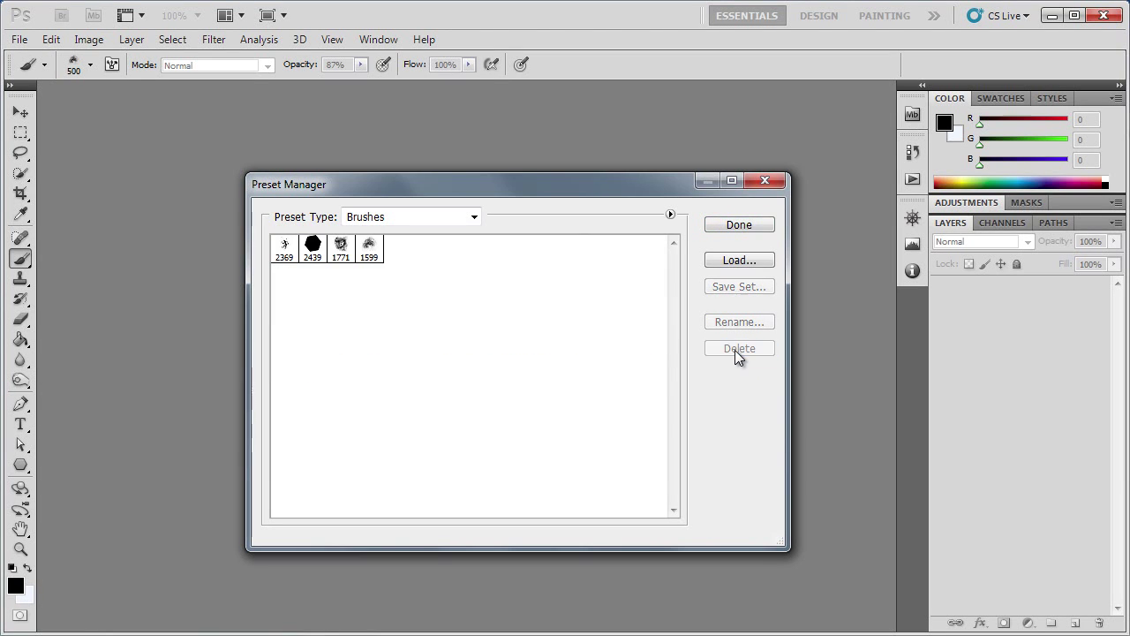
pyautogui.moveTo(533, 183); pyautogui.dragTo(533, 173)
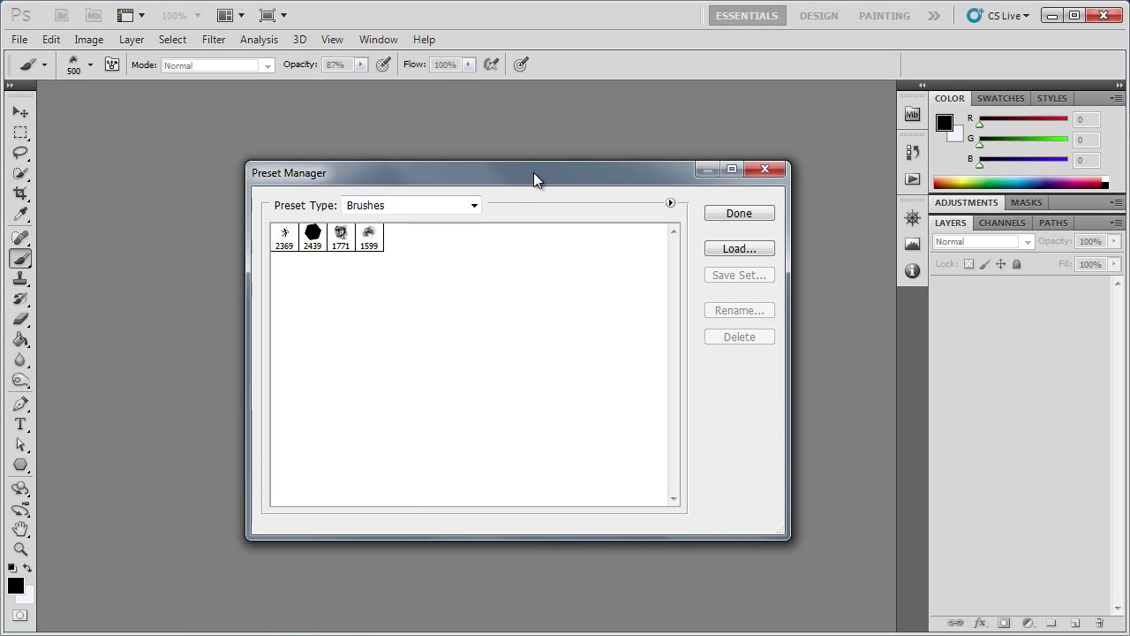
pyautogui.moveTo(447, 176); pyautogui.dragTo(442, 161)
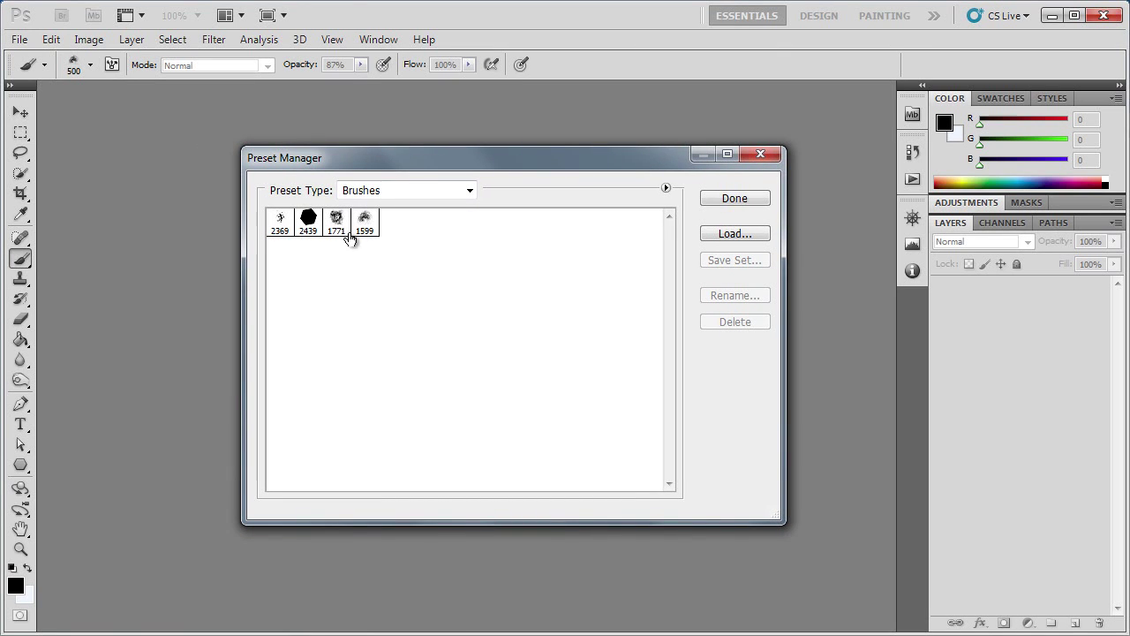
pyautogui.moveTo(414, 157); pyautogui.dragTo(407, 157)
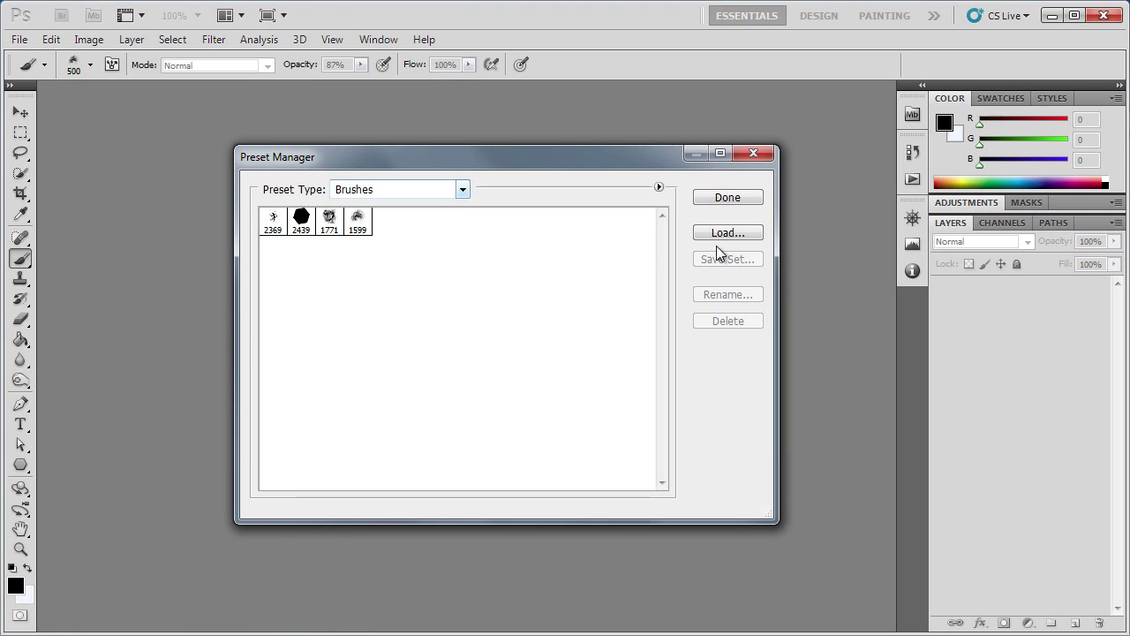
pyautogui.moveTo(366, 221); pyautogui.dragTo(393, 232)
# - Reopen the brush Preset Manager from the Brush Preset picker's options menu
pyautogui.click(725, 197)
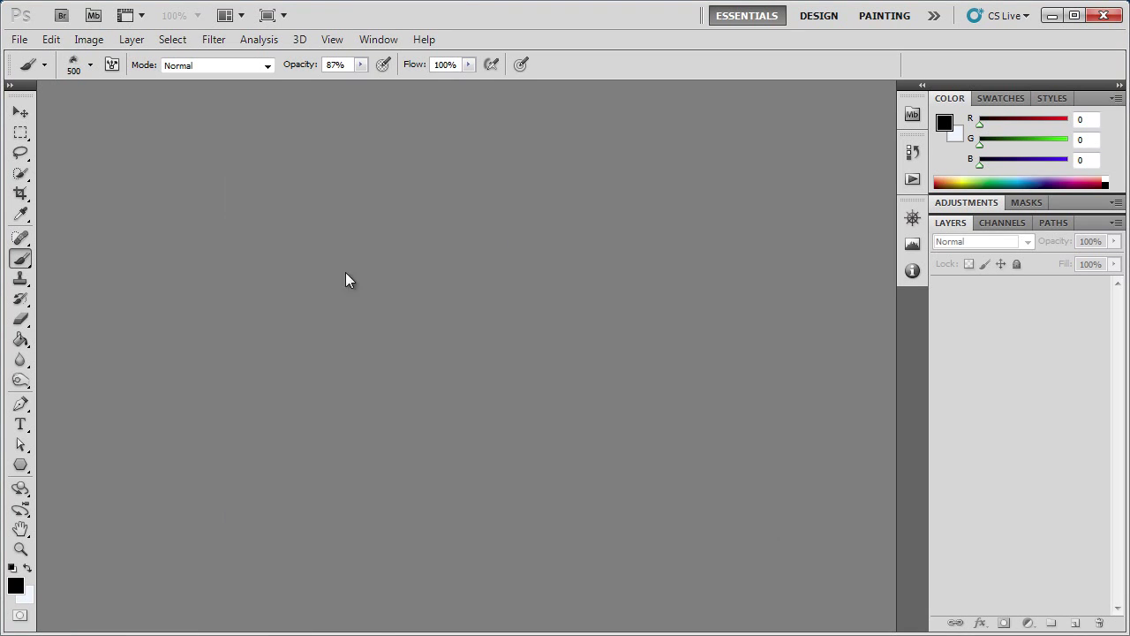
pyautogui.click(91, 65)
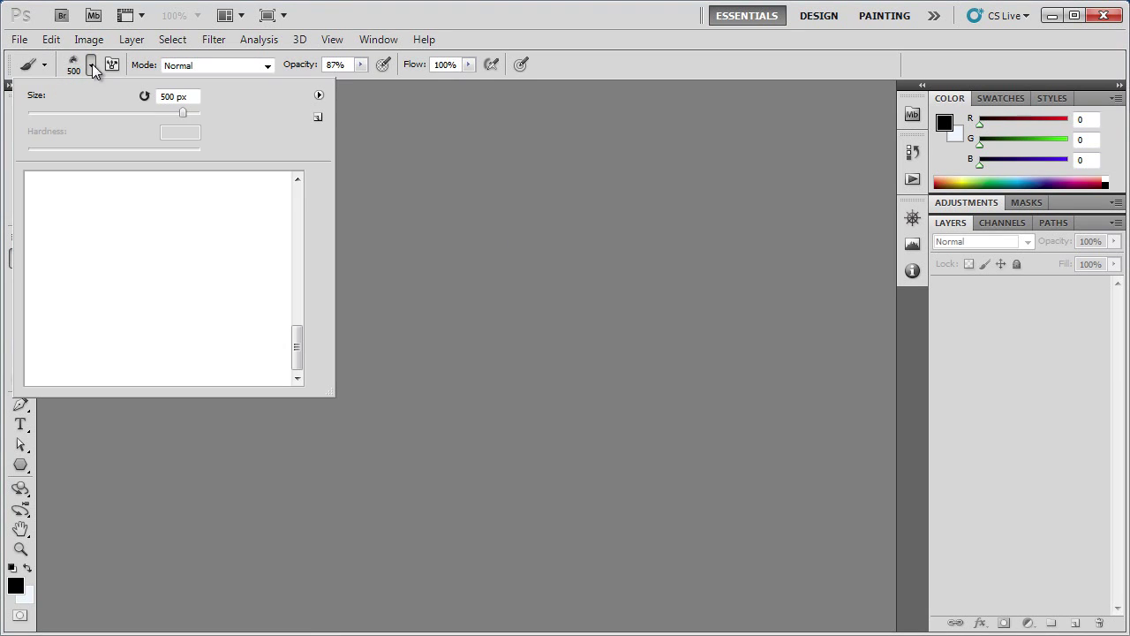
pyautogui.moveTo(297, 361); pyautogui.dragTo(298, 164)
pyautogui.click(318, 93)
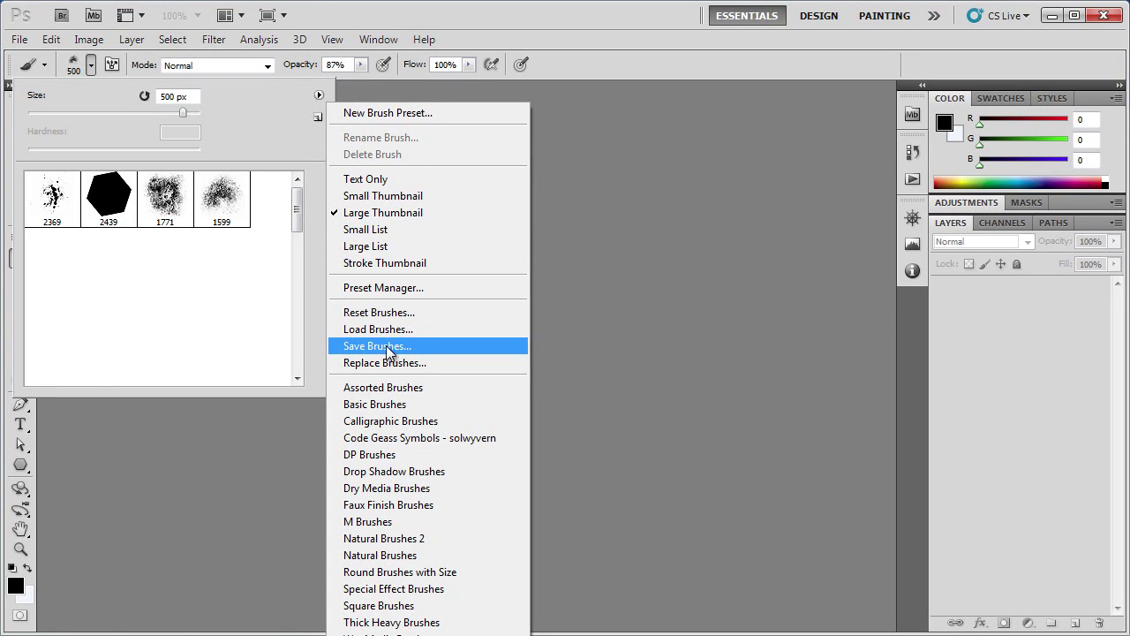
pyautogui.click(391, 293)
pyautogui.moveTo(615, 167); pyautogui.dragTo(618, 162)
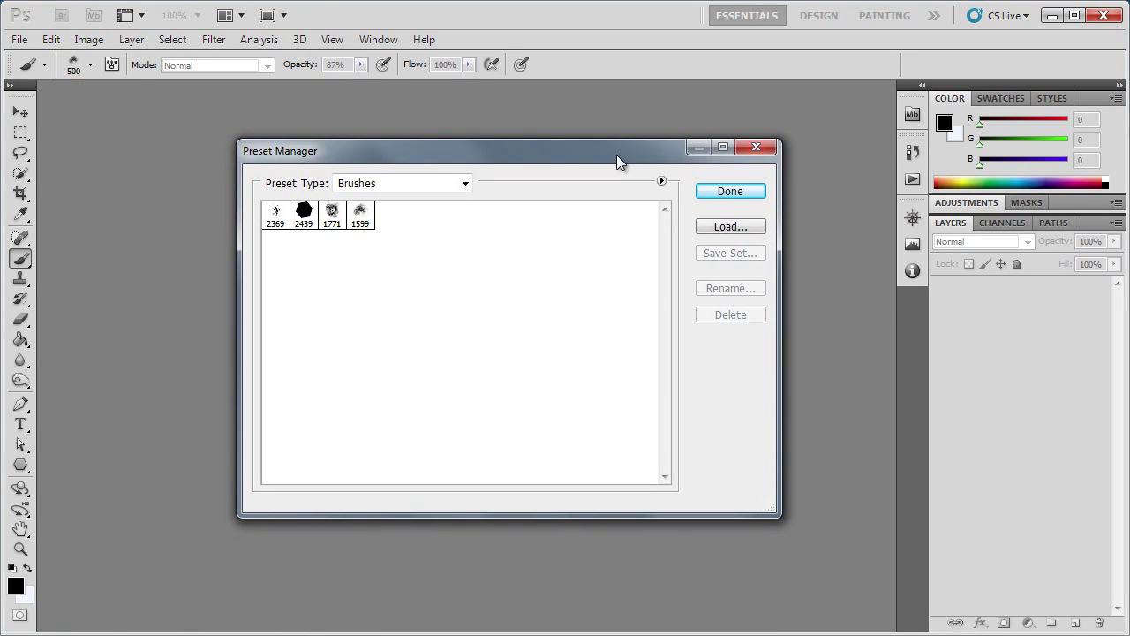
# - Begin saving a set with brush 1599 selected, then cancel and close the Preset Manager
pyautogui.click(364, 221)
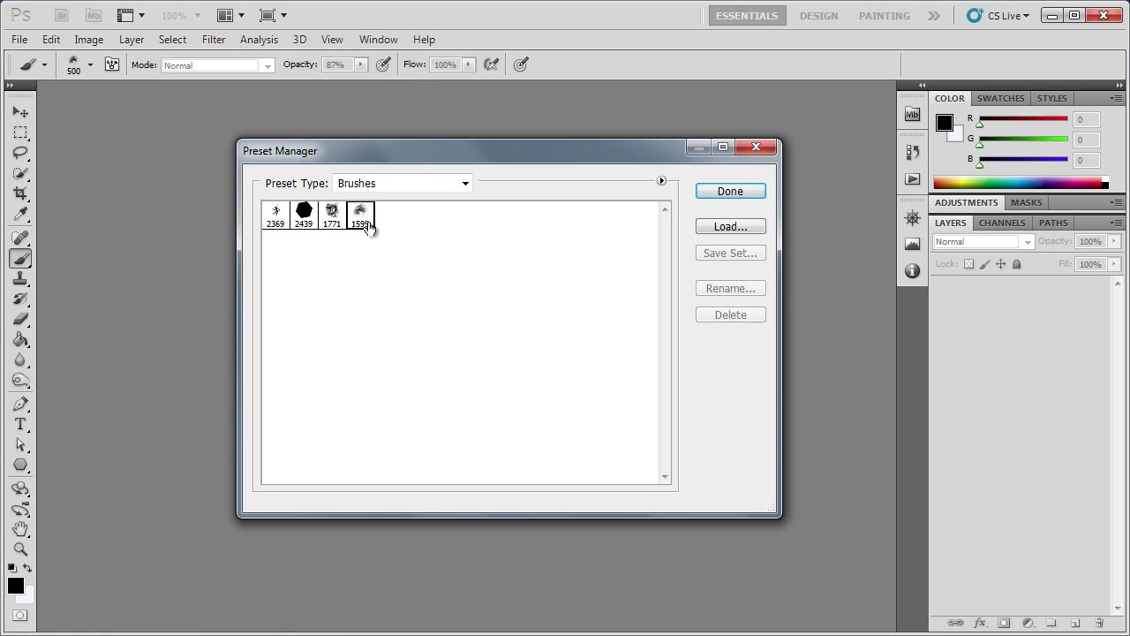
pyautogui.click(741, 254)
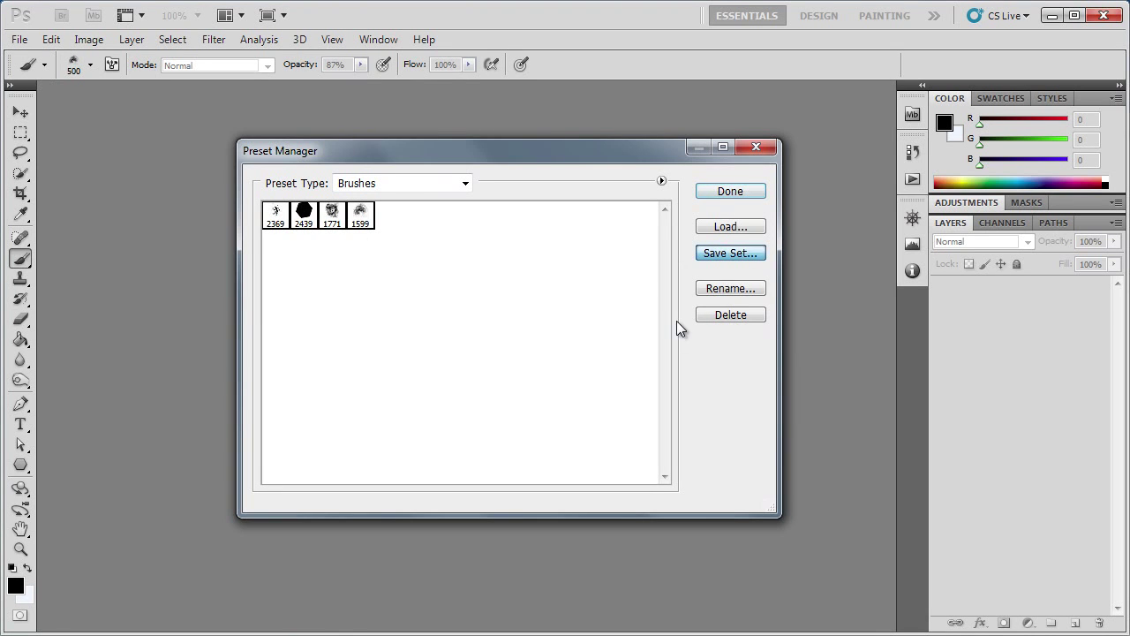
pyautogui.moveTo(524, 101); pyautogui.dragTo(318, 13)
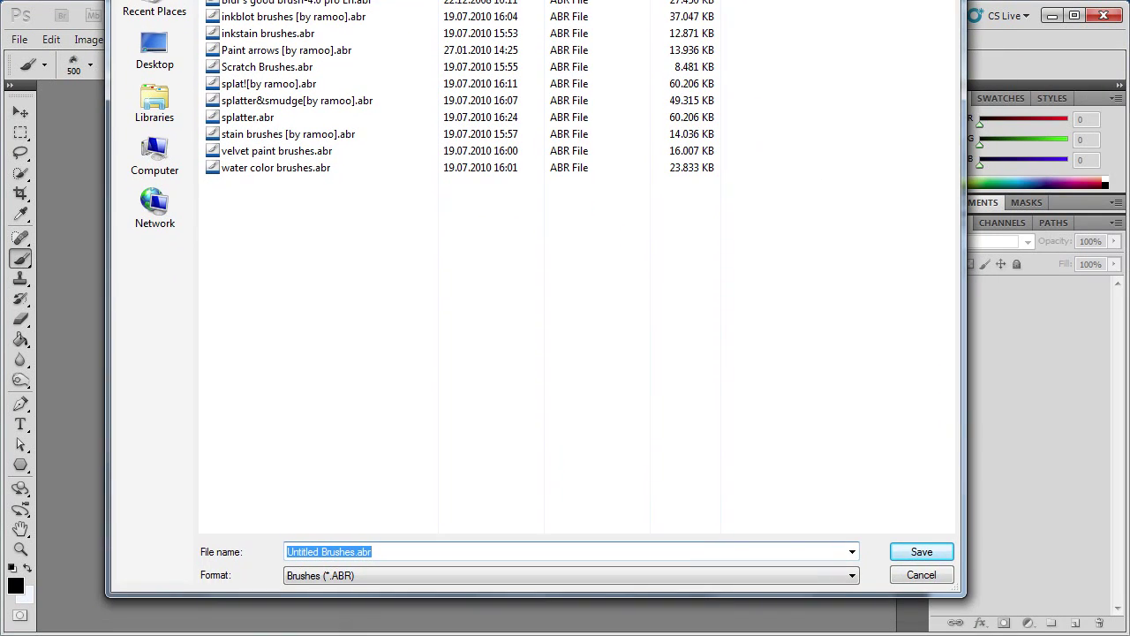
pyautogui.click(921, 575)
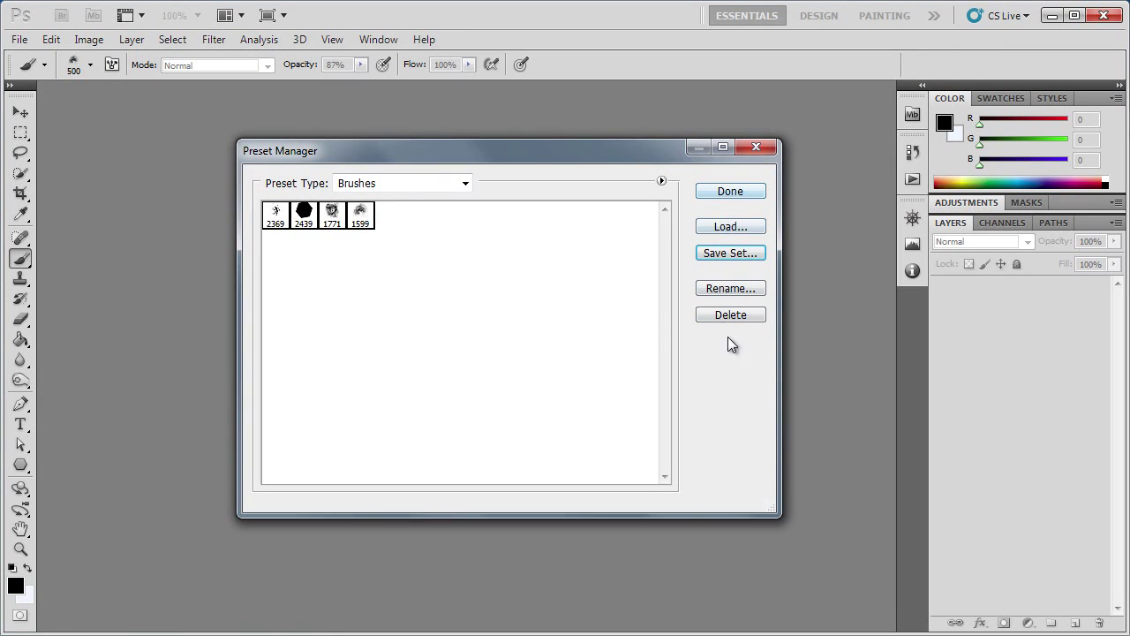
pyautogui.click(754, 150)
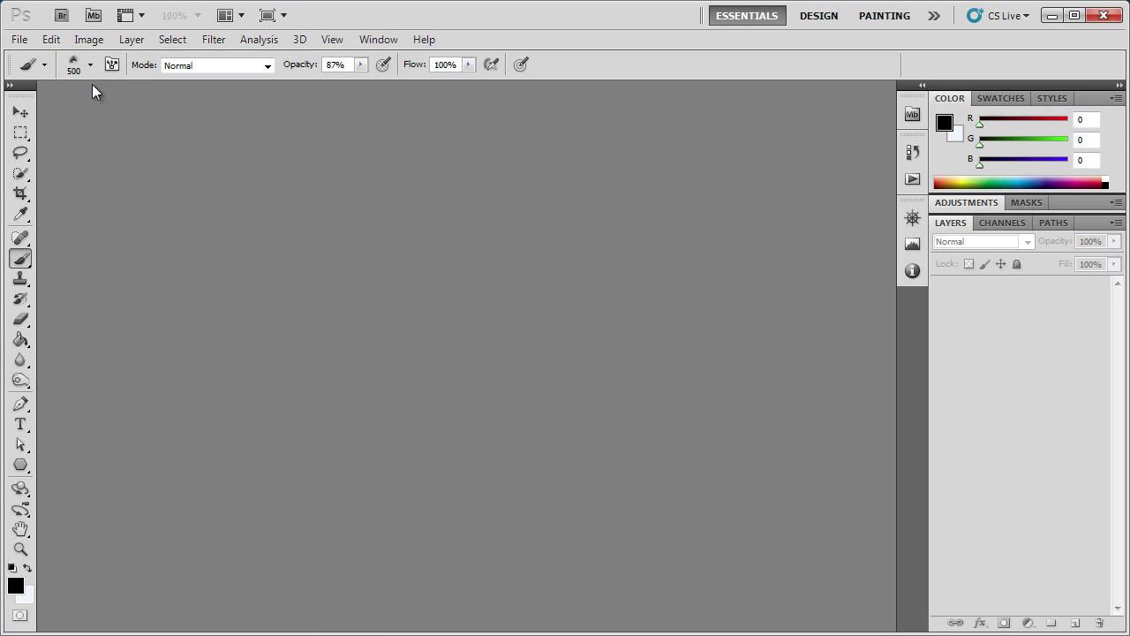
# - Reopen the Preset Manager and select all four custom brushes, starting from 1599
pyautogui.click(91, 65)
pyautogui.click(318, 94)
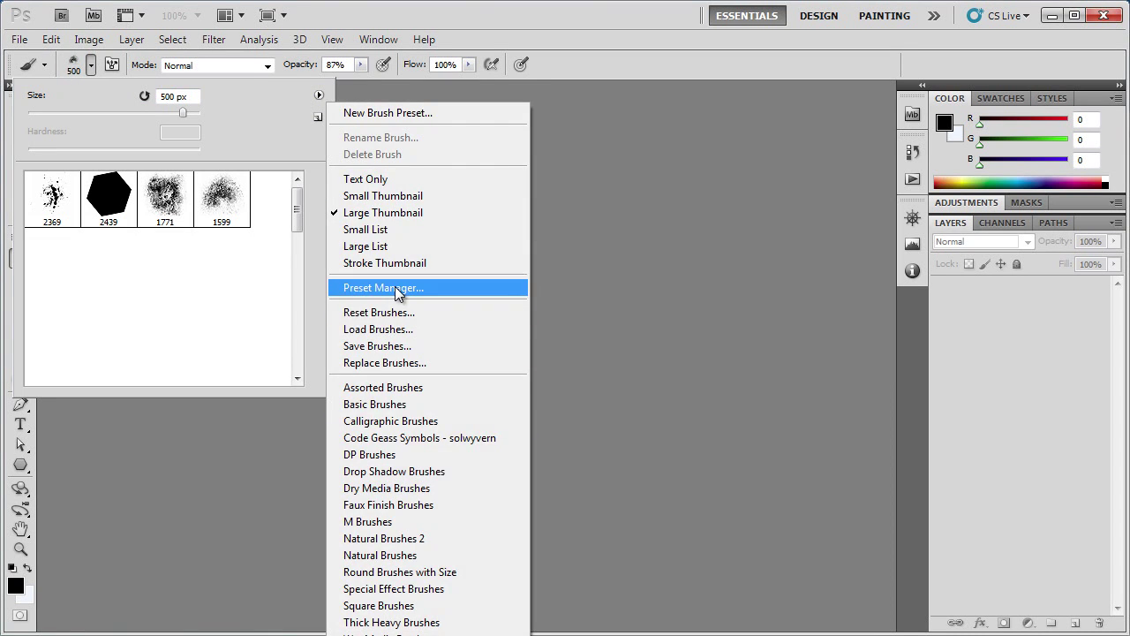
pyautogui.click(395, 288)
pyautogui.click(362, 211)
pyautogui.keyDown('shift'); pyautogui.click(274, 223); pyautogui.keyUp('shift')
pyautogui.moveTo(274, 224); pyautogui.dragTo(428, 224)
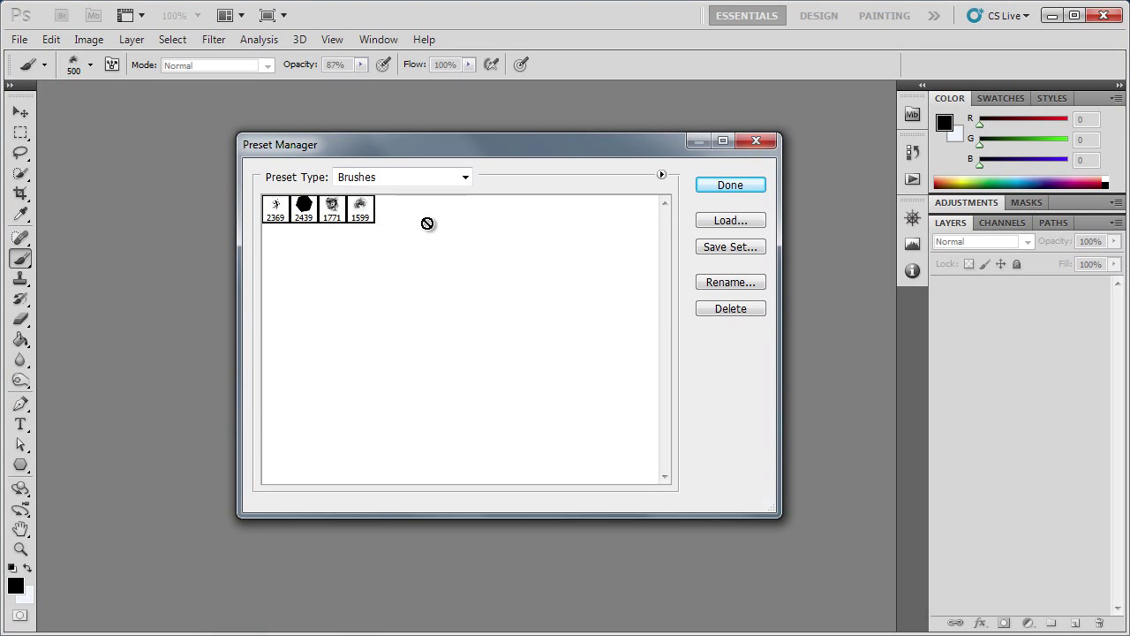
pyautogui.moveTo(427, 223); pyautogui.dragTo(429, 222)
pyautogui.moveTo(450, 177); pyautogui.dragTo(428, 212)
pyautogui.moveTo(427, 212); pyautogui.dragTo(325, 226)
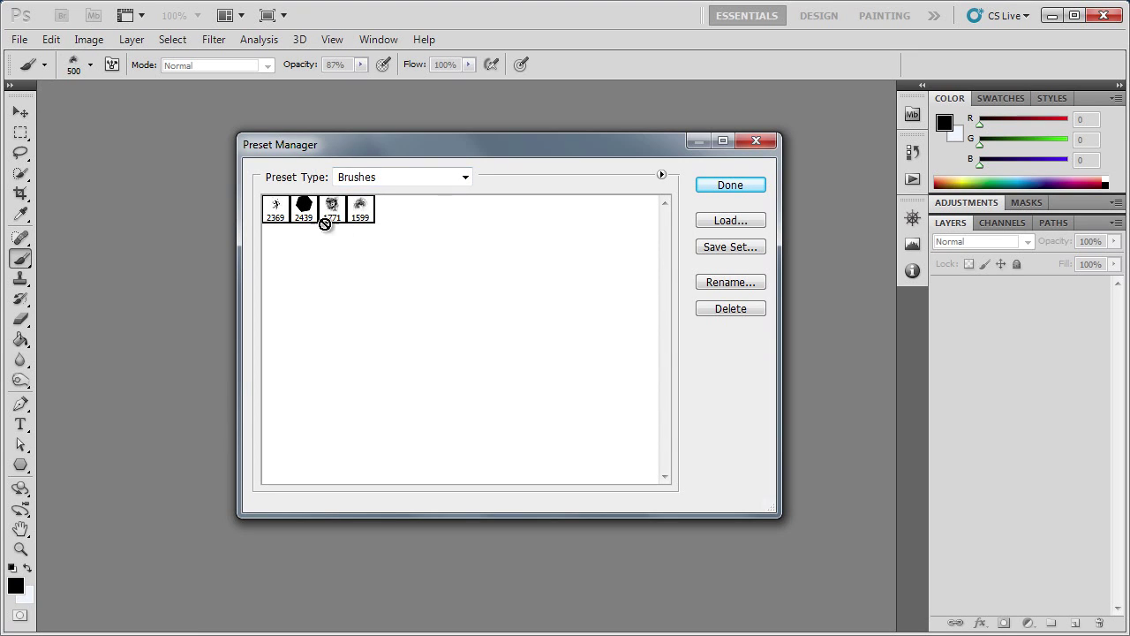
# - Save the four selected brushes as tutorial1brushes.abr in the Brushes folder
pyautogui.click(713, 246)
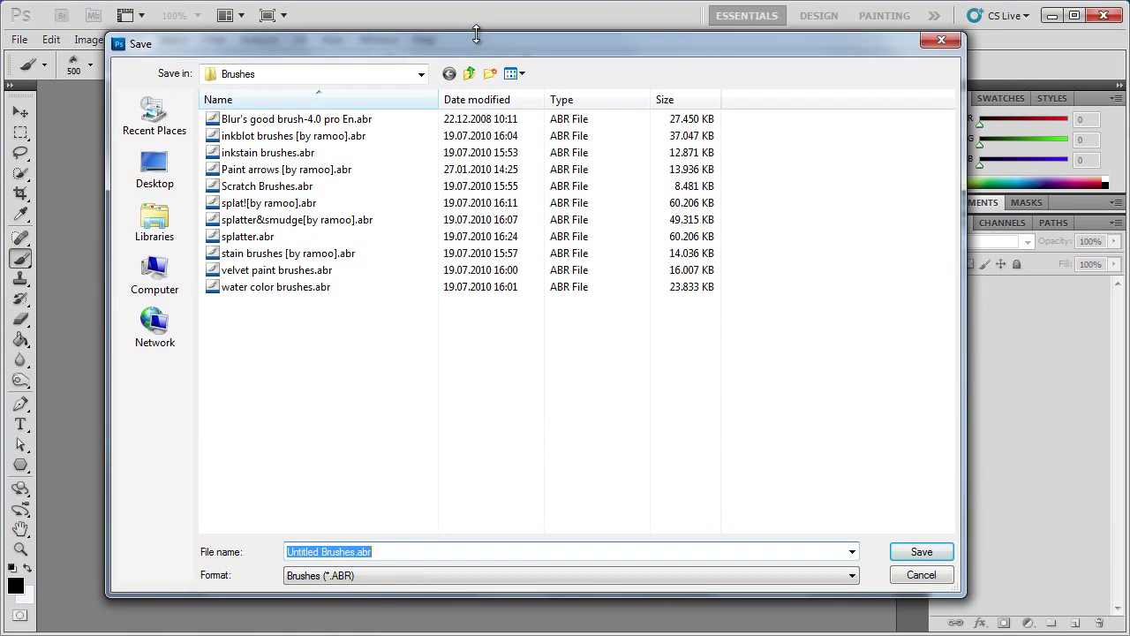
pyautogui.moveTo(354, 552); pyautogui.dragTo(162, 531)
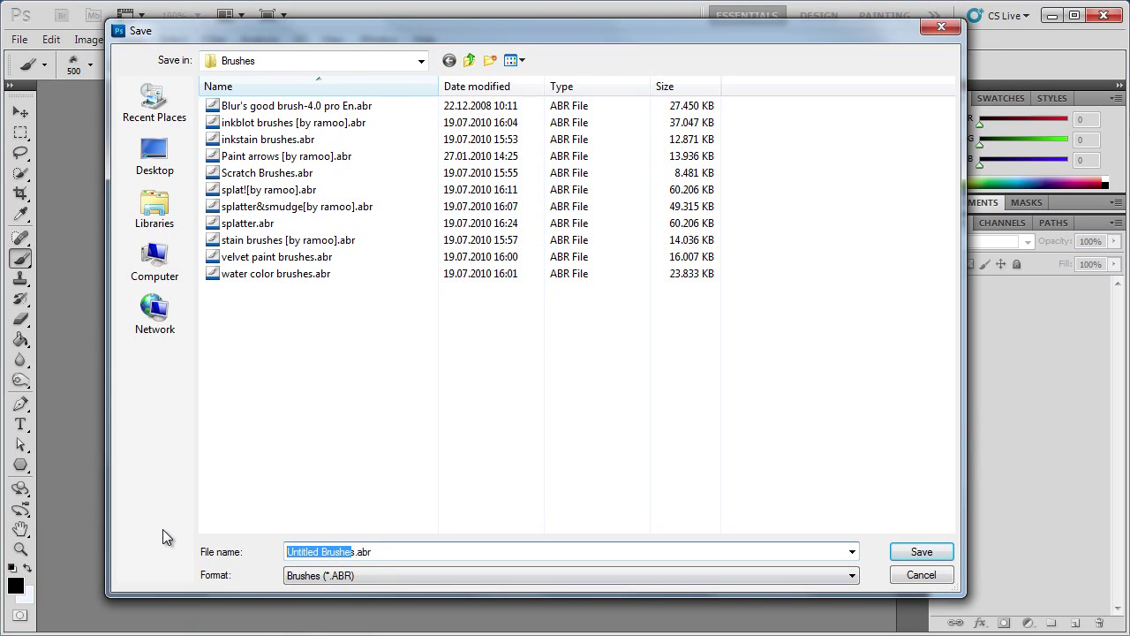
pyautogui.press('BackSpace')
pyautogui.write('tutorial1brushes')
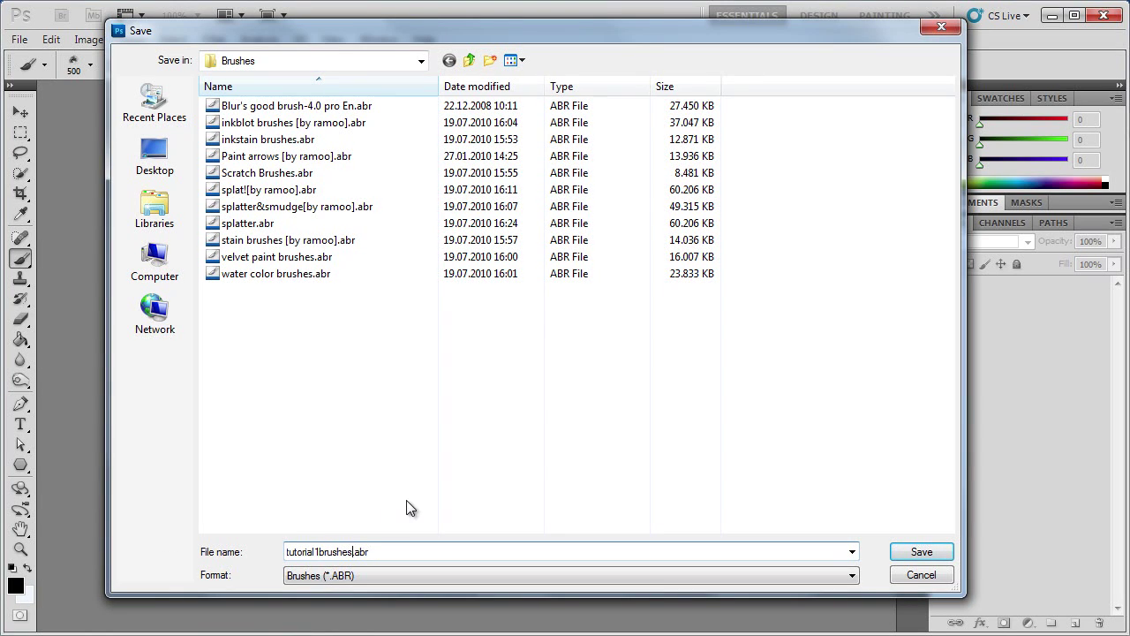
pyautogui.moveTo(388, 552); pyautogui.dragTo(355, 552)
pyautogui.click(912, 555)
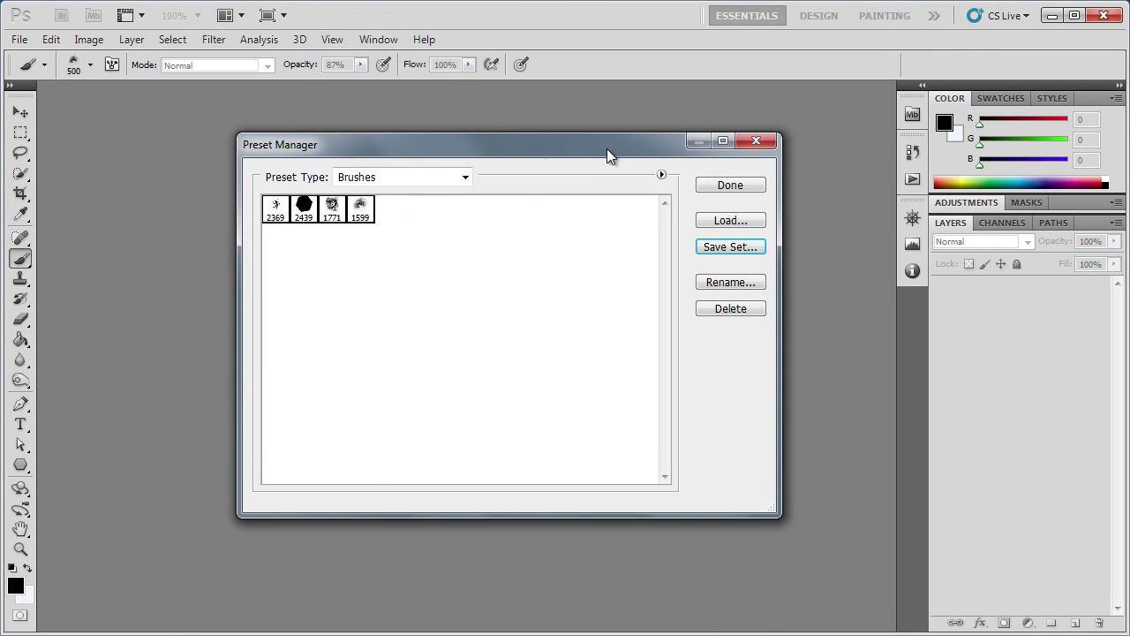
# - Close the Preset Manager and reset the brush list to Photoshop's default presets
pyautogui.click(731, 178)
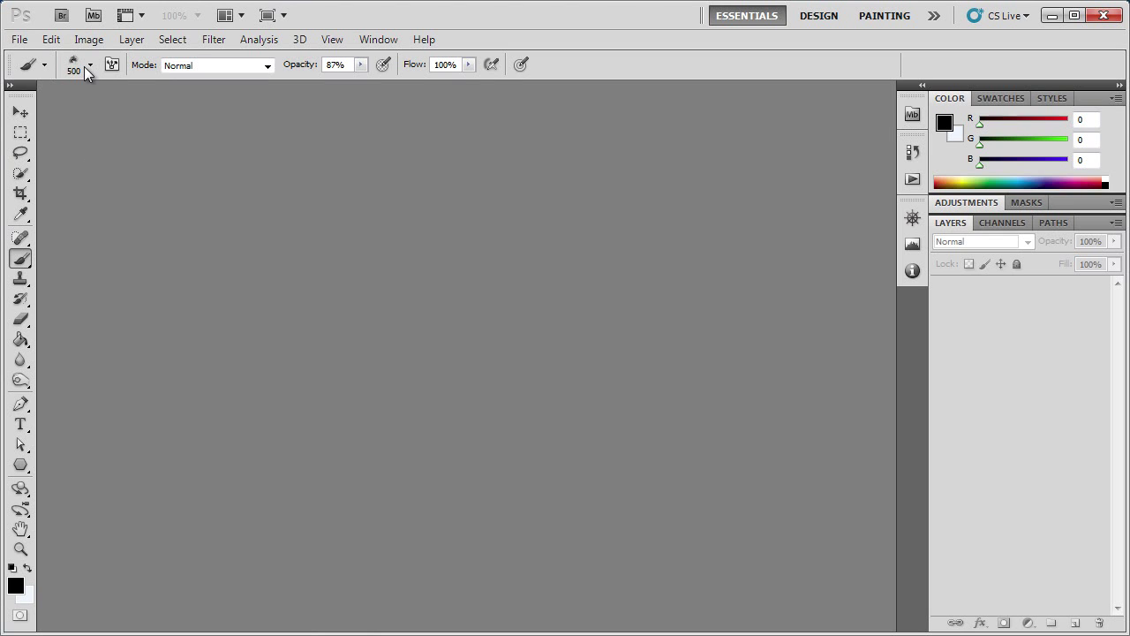
pyautogui.click(89, 66)
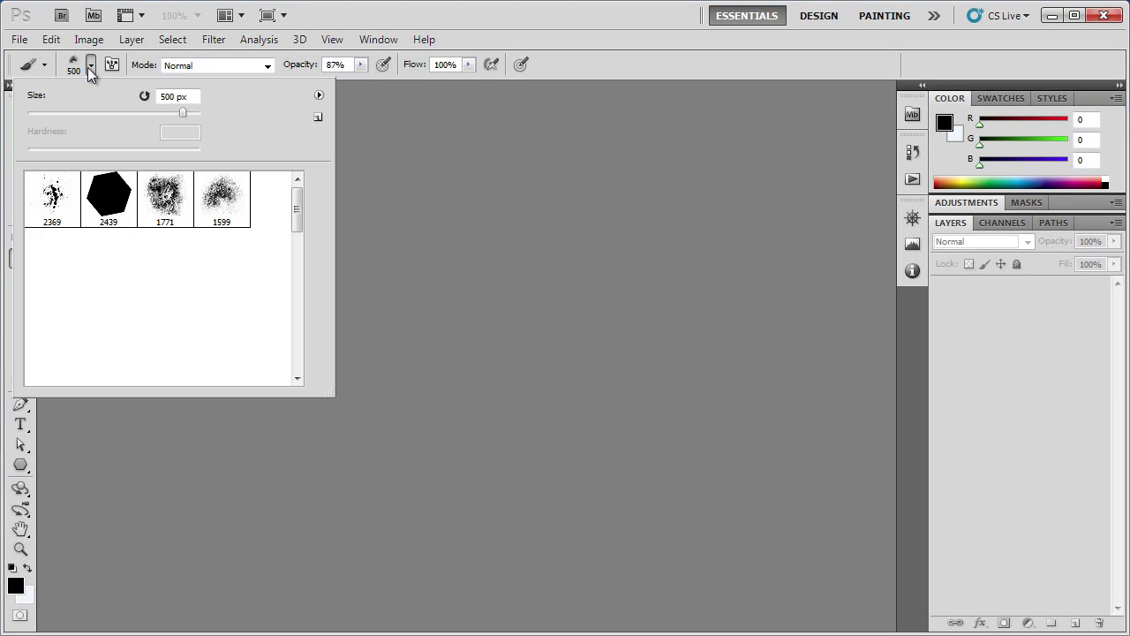
pyautogui.click(320, 95)
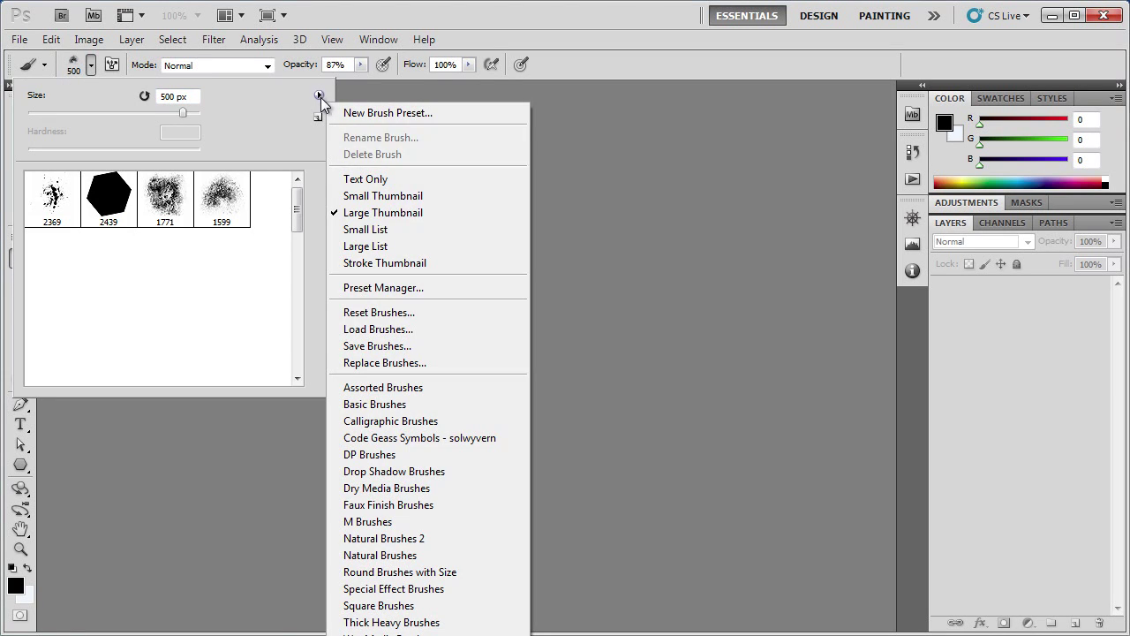
pyautogui.click(413, 316)
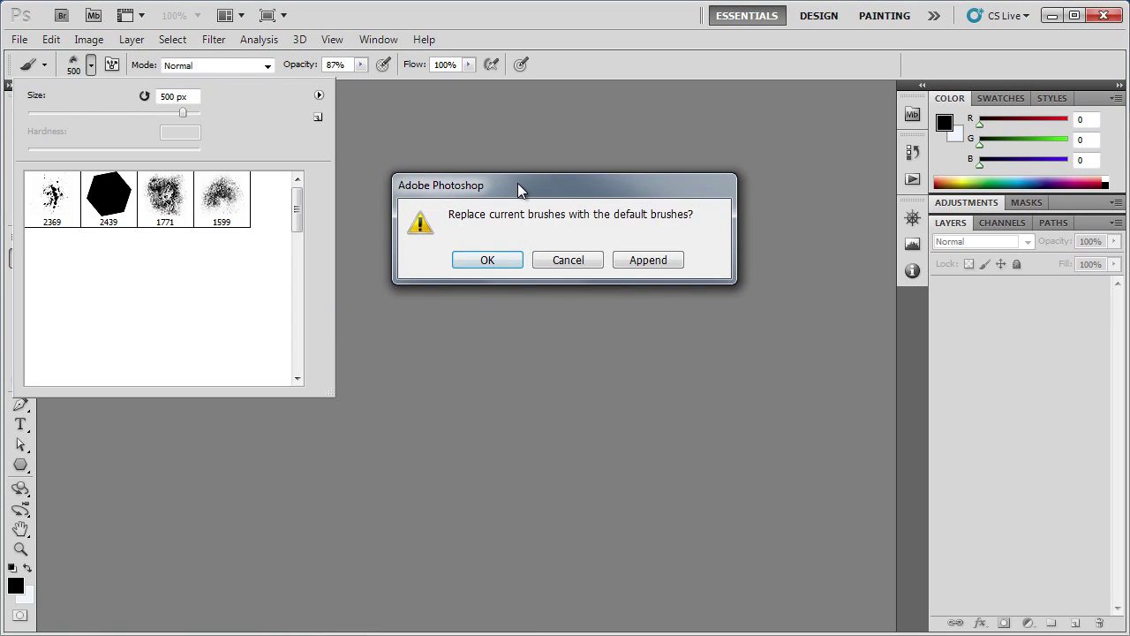
pyautogui.moveTo(495, 192); pyautogui.dragTo(480, 207)
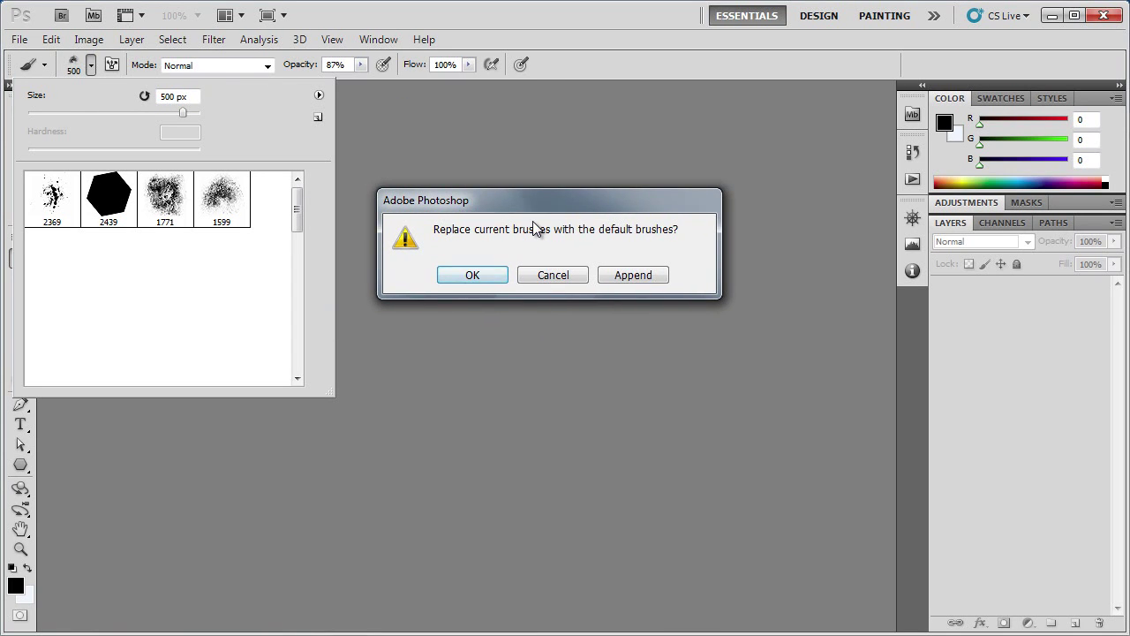
pyautogui.click(481, 274)
pyautogui.moveTo(298, 209)
pyautogui.mouseDown()
pyautogui.moveTo(298, 353)
pyautogui.moveTo(297, 209)
pyautogui.mouseUp()
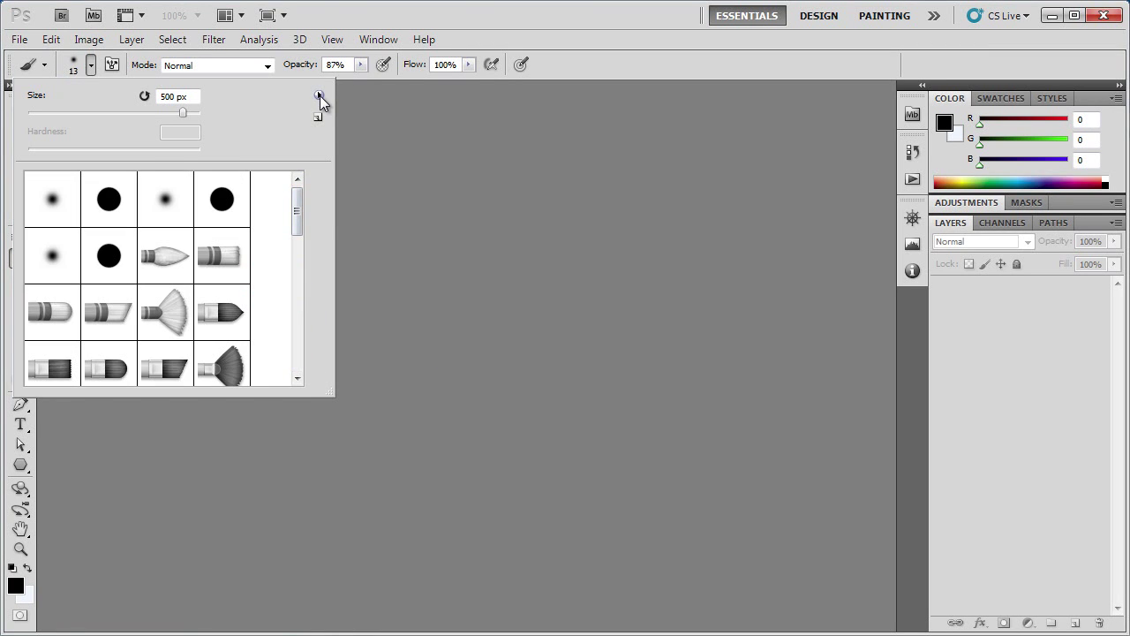
# - Load tutorial1brushes.abr, appending the four custom brushes to the default list
pyautogui.click(319, 95)
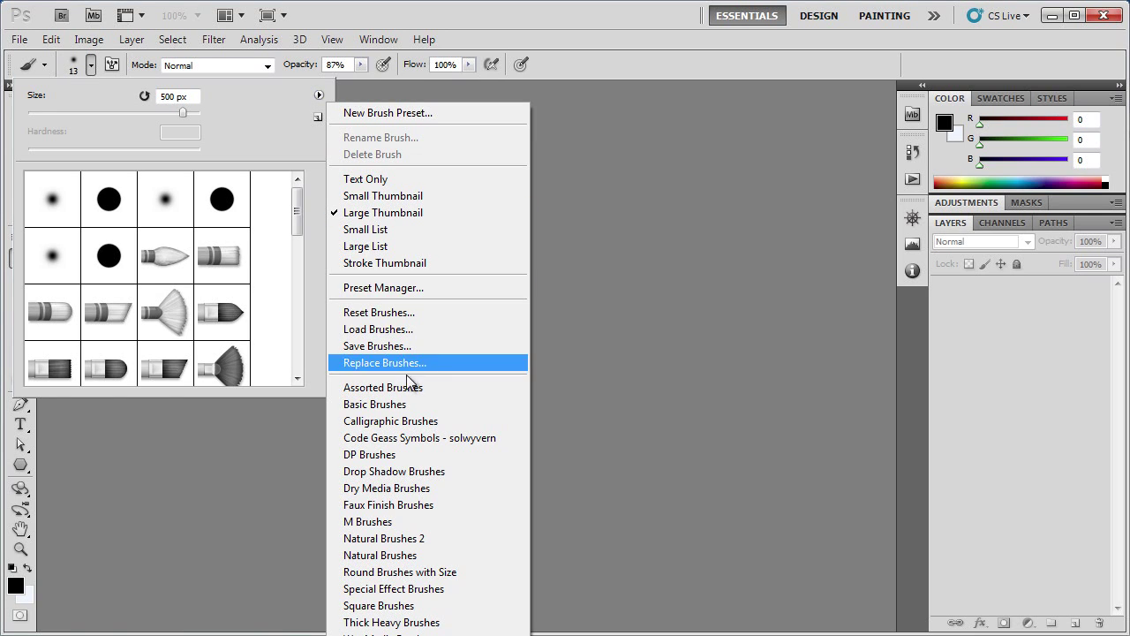
pyautogui.click(395, 333)
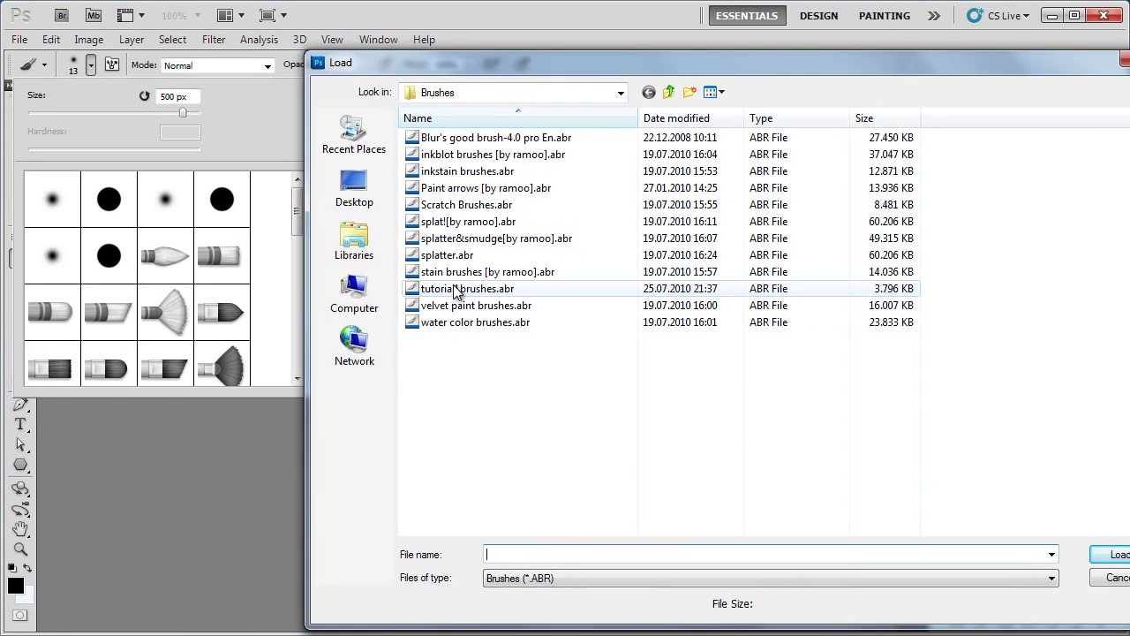
pyautogui.click(490, 288)
pyautogui.click(1118, 558)
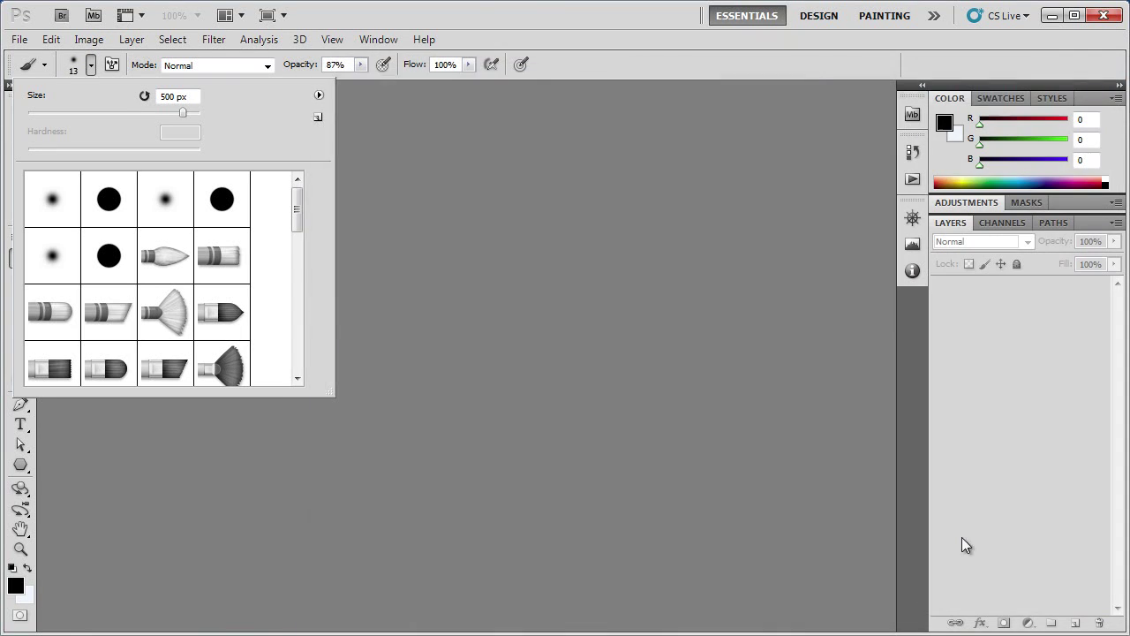
pyautogui.moveTo(296, 215); pyautogui.dragTo(296, 377)
# - Try the loaded grunge brushes, settle on brush 1771, and switch to the Move tool
pyautogui.click(174, 305)
pyautogui.click(103, 366)
pyautogui.click(39, 366)
pyautogui.click(168, 302)
pyautogui.click(220, 311)
pyautogui.click(108, 366)
pyautogui.click(44, 365)
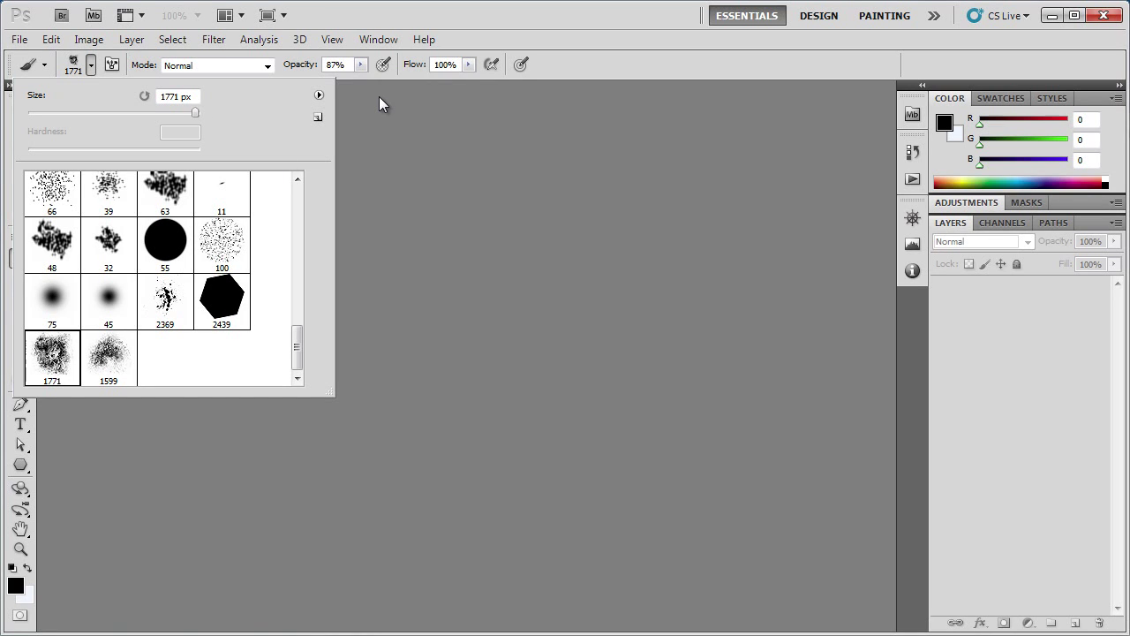
pyautogui.click(92, 68)
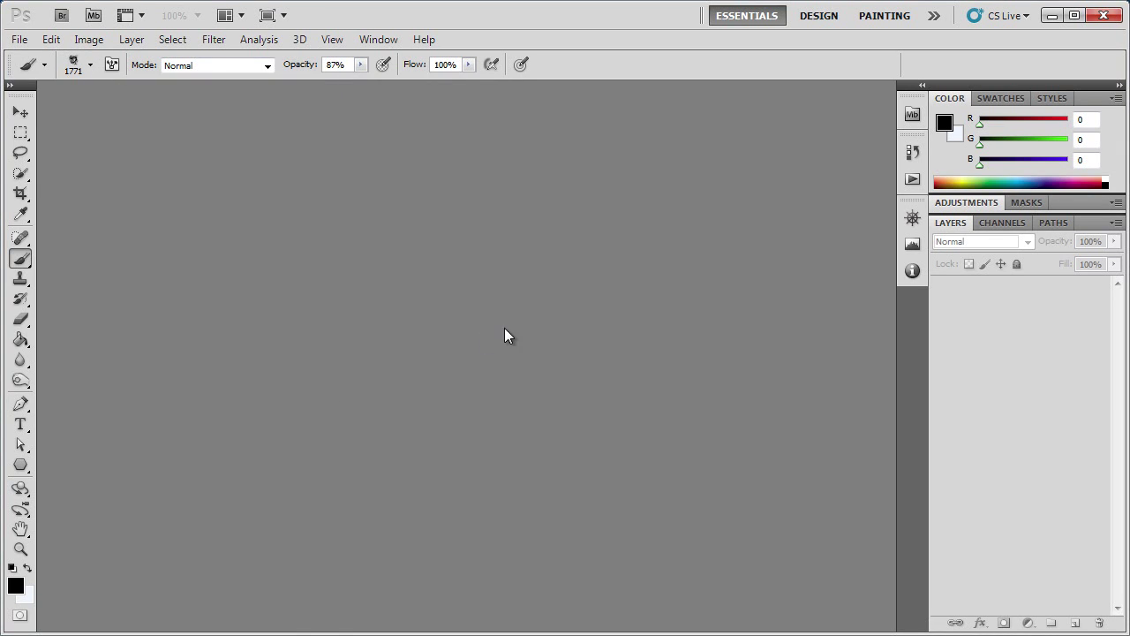
pyautogui.click(20, 112)
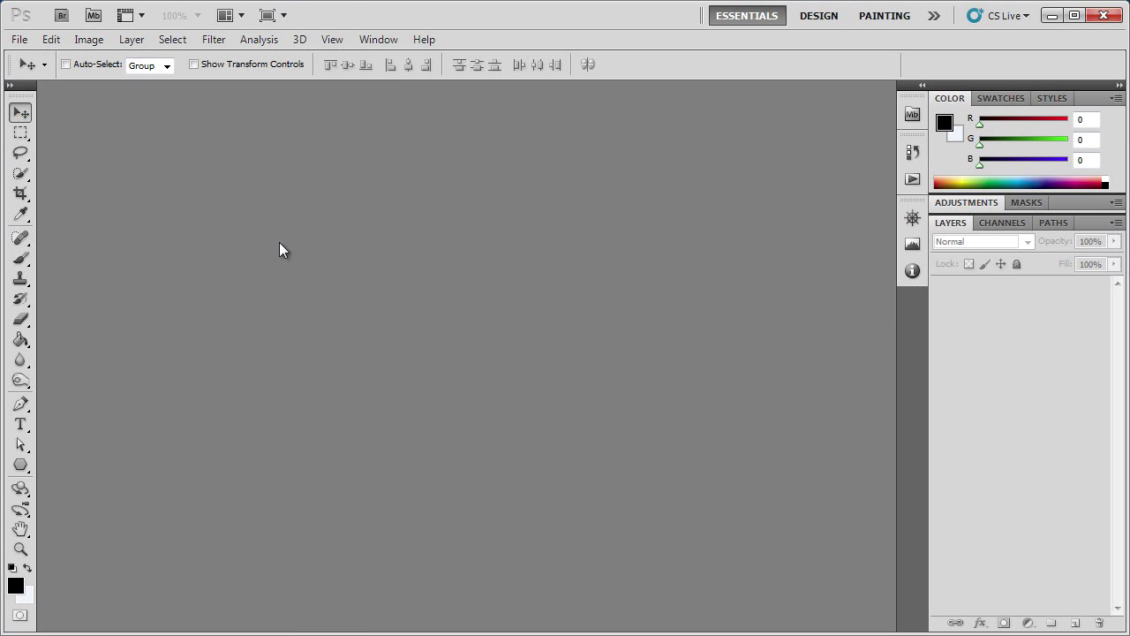